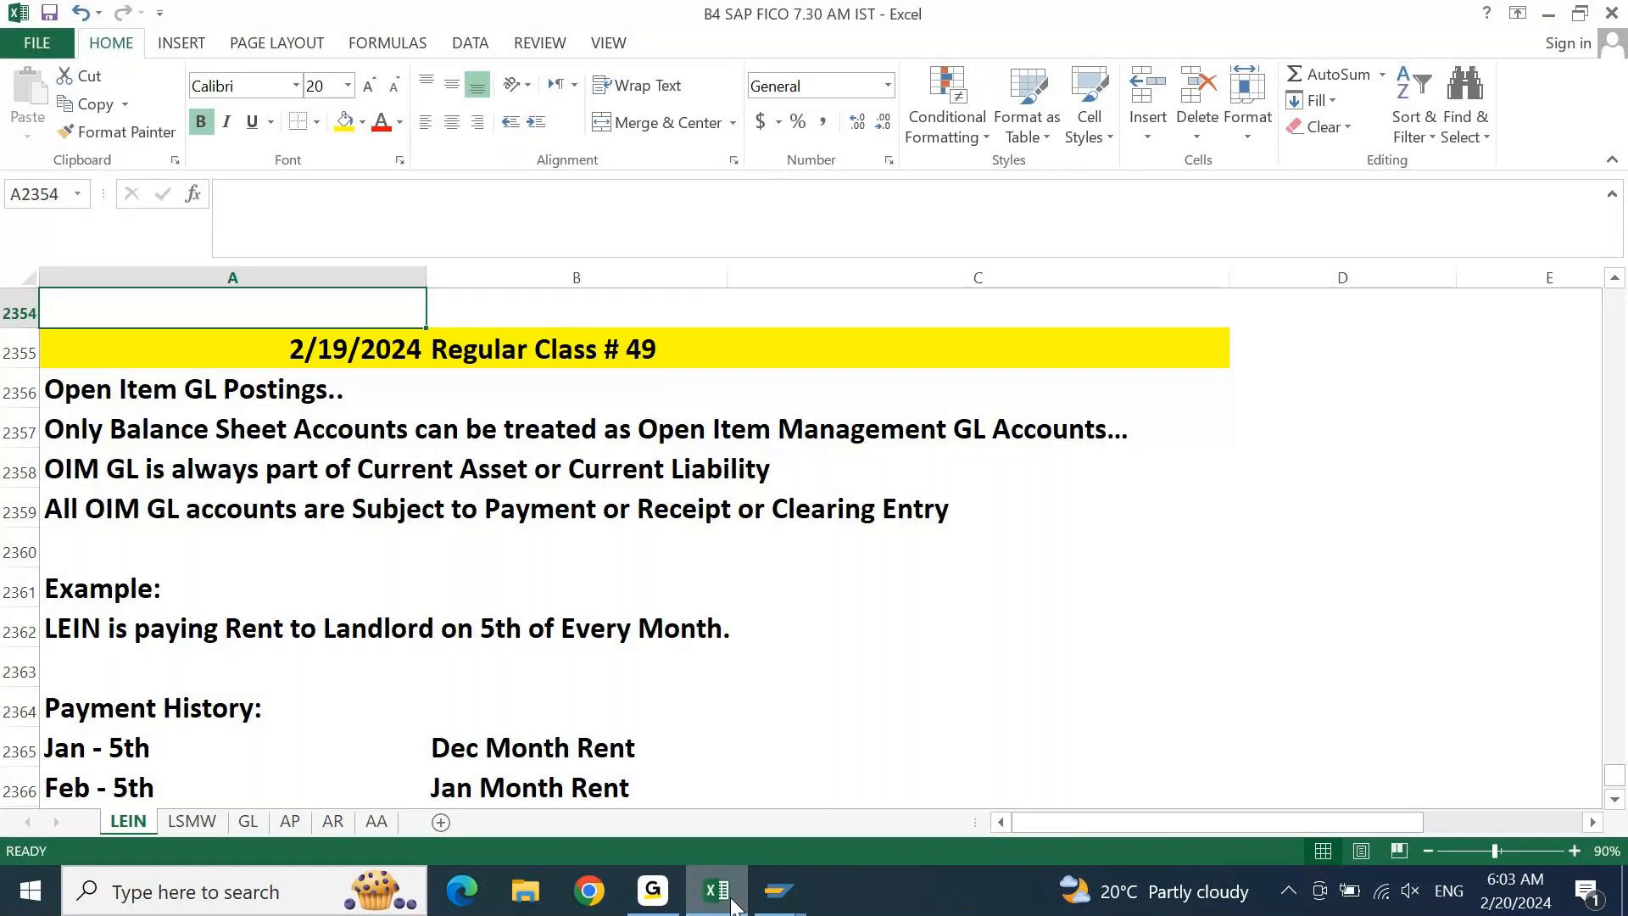
Enter the topic "Document Corrections, Cancellations, Reversal, Resetting." in cell A2381, directly below the Regular Class # 50 heading
key(Page_Down)
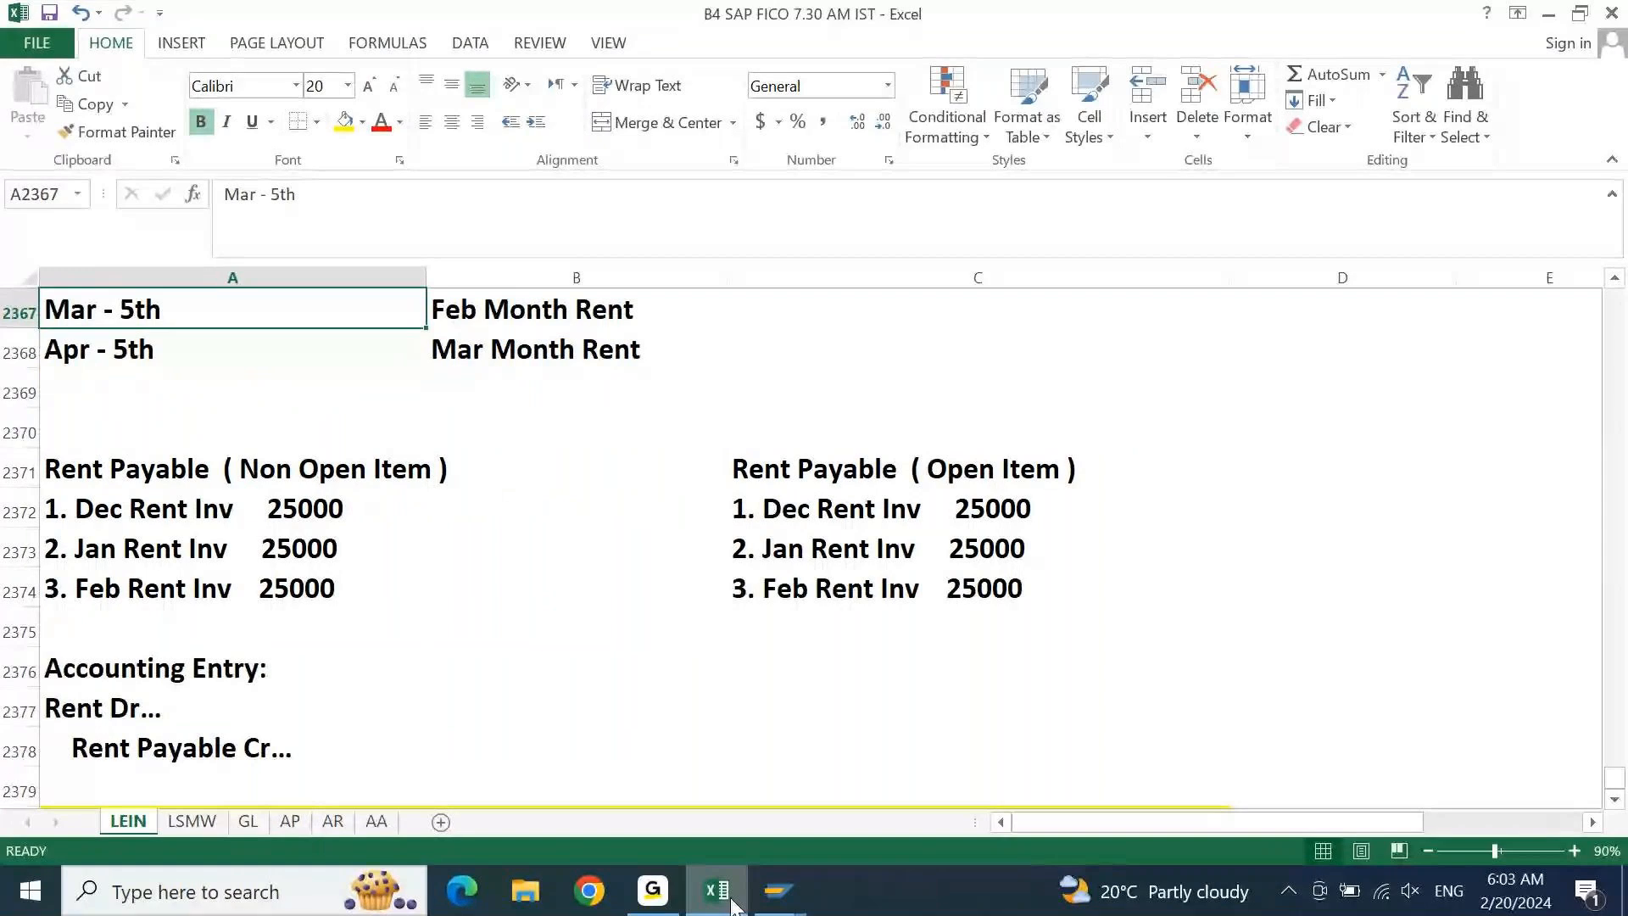
key(Page_Down)
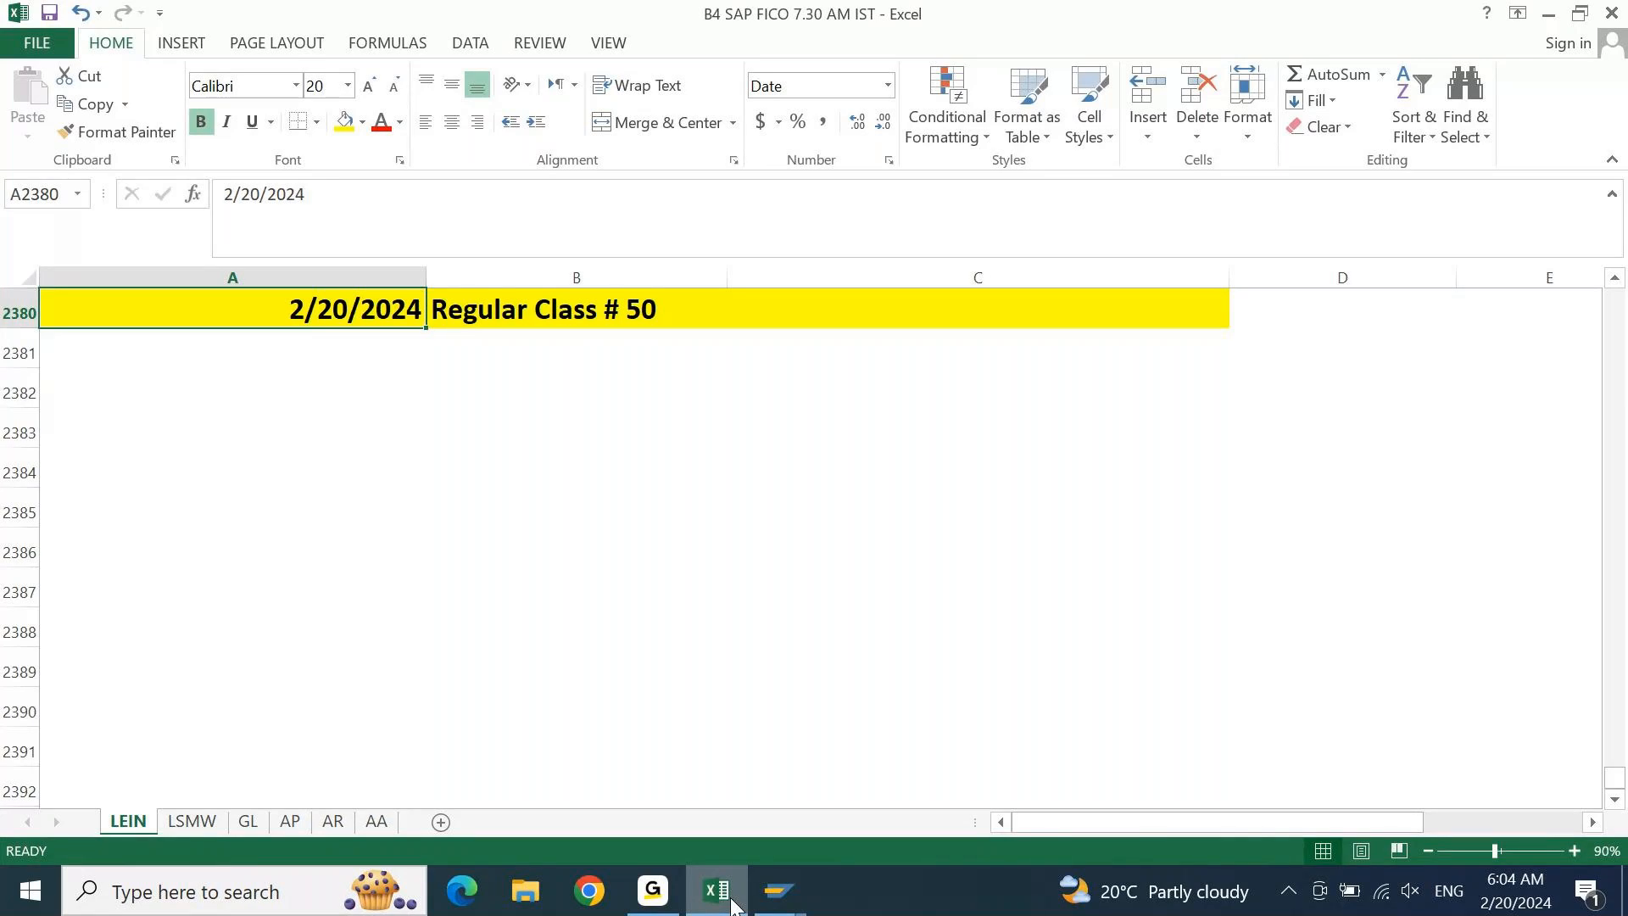
key(Down)
key(Down)
key(Down)
key(Up)
key(Up)
key(F2)
text(DOcument Correc)
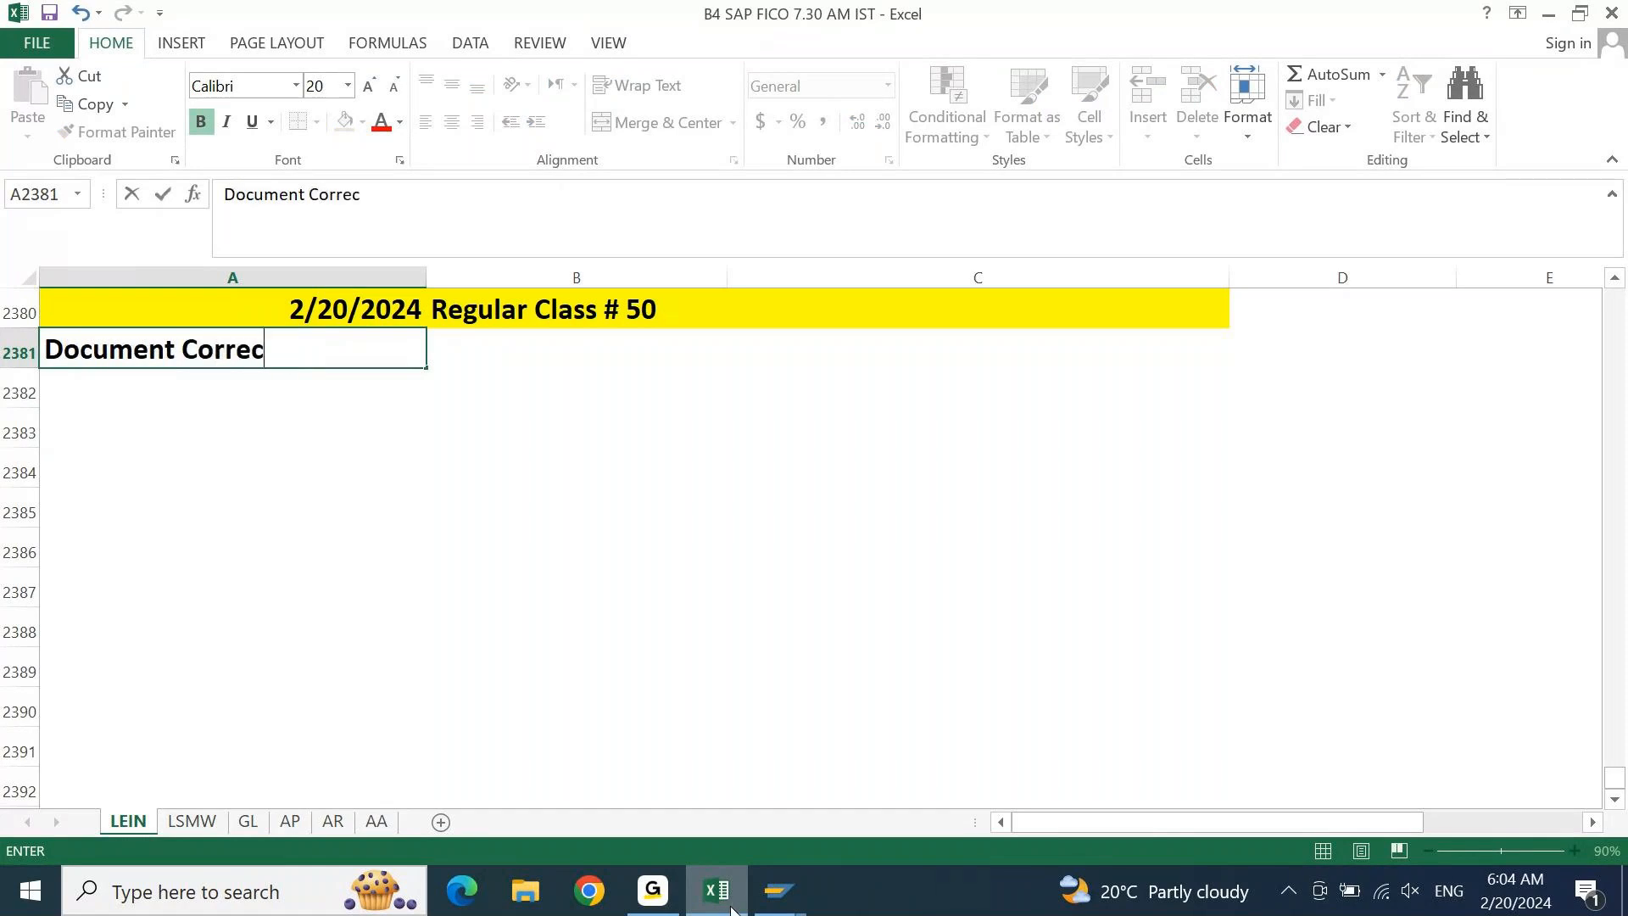
text(tions)
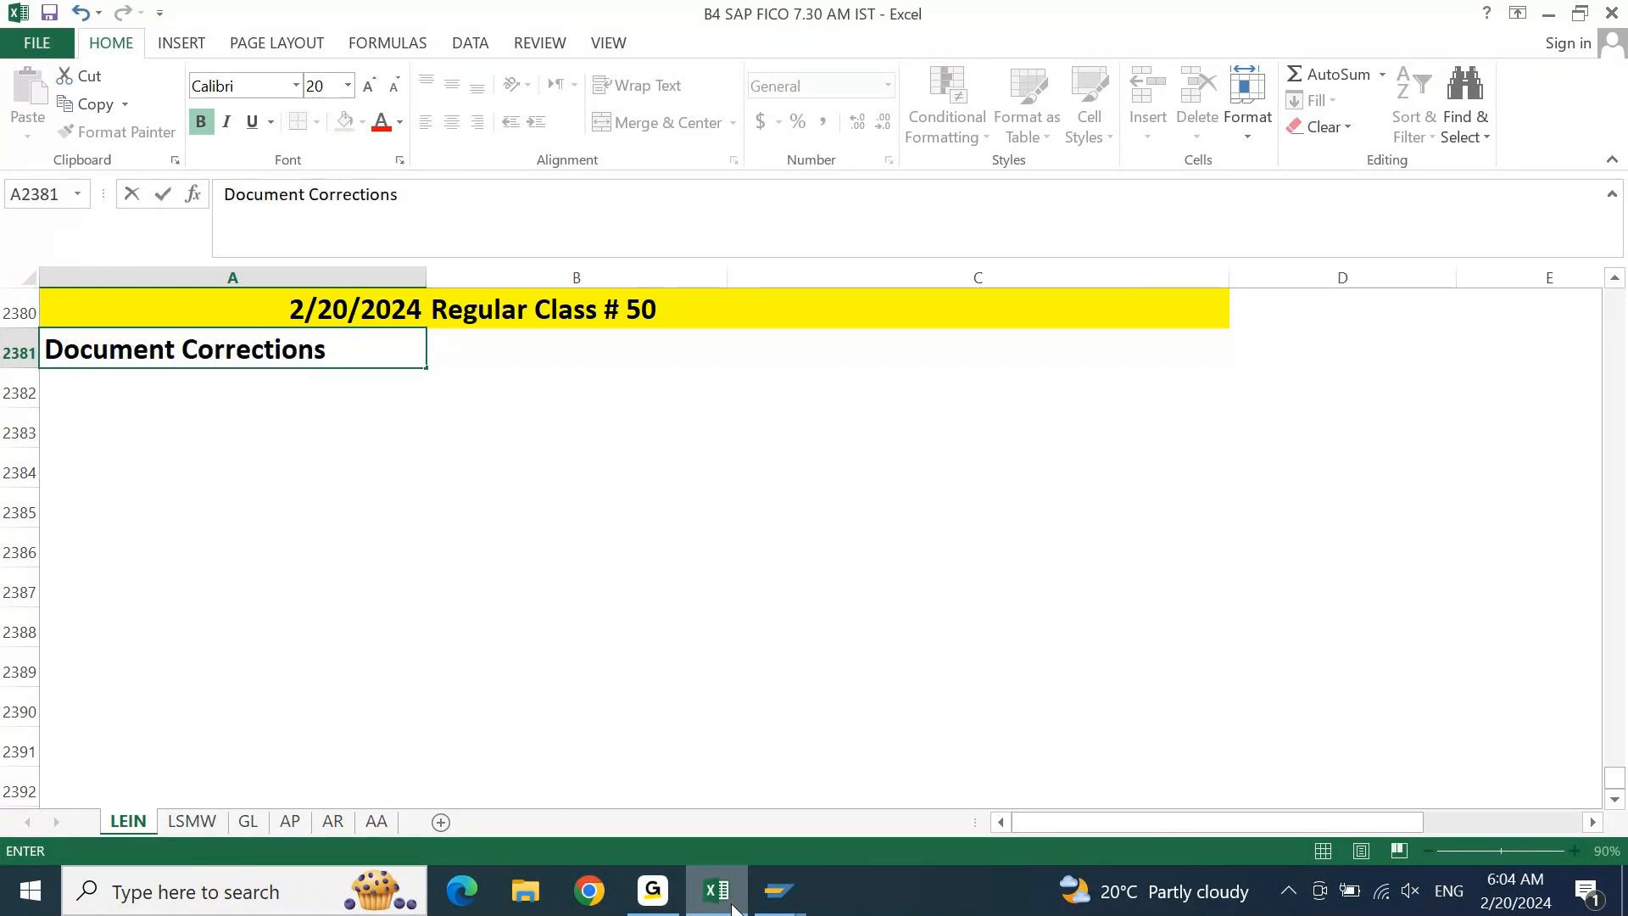
key(BackSpace)
text(, Cancellations)
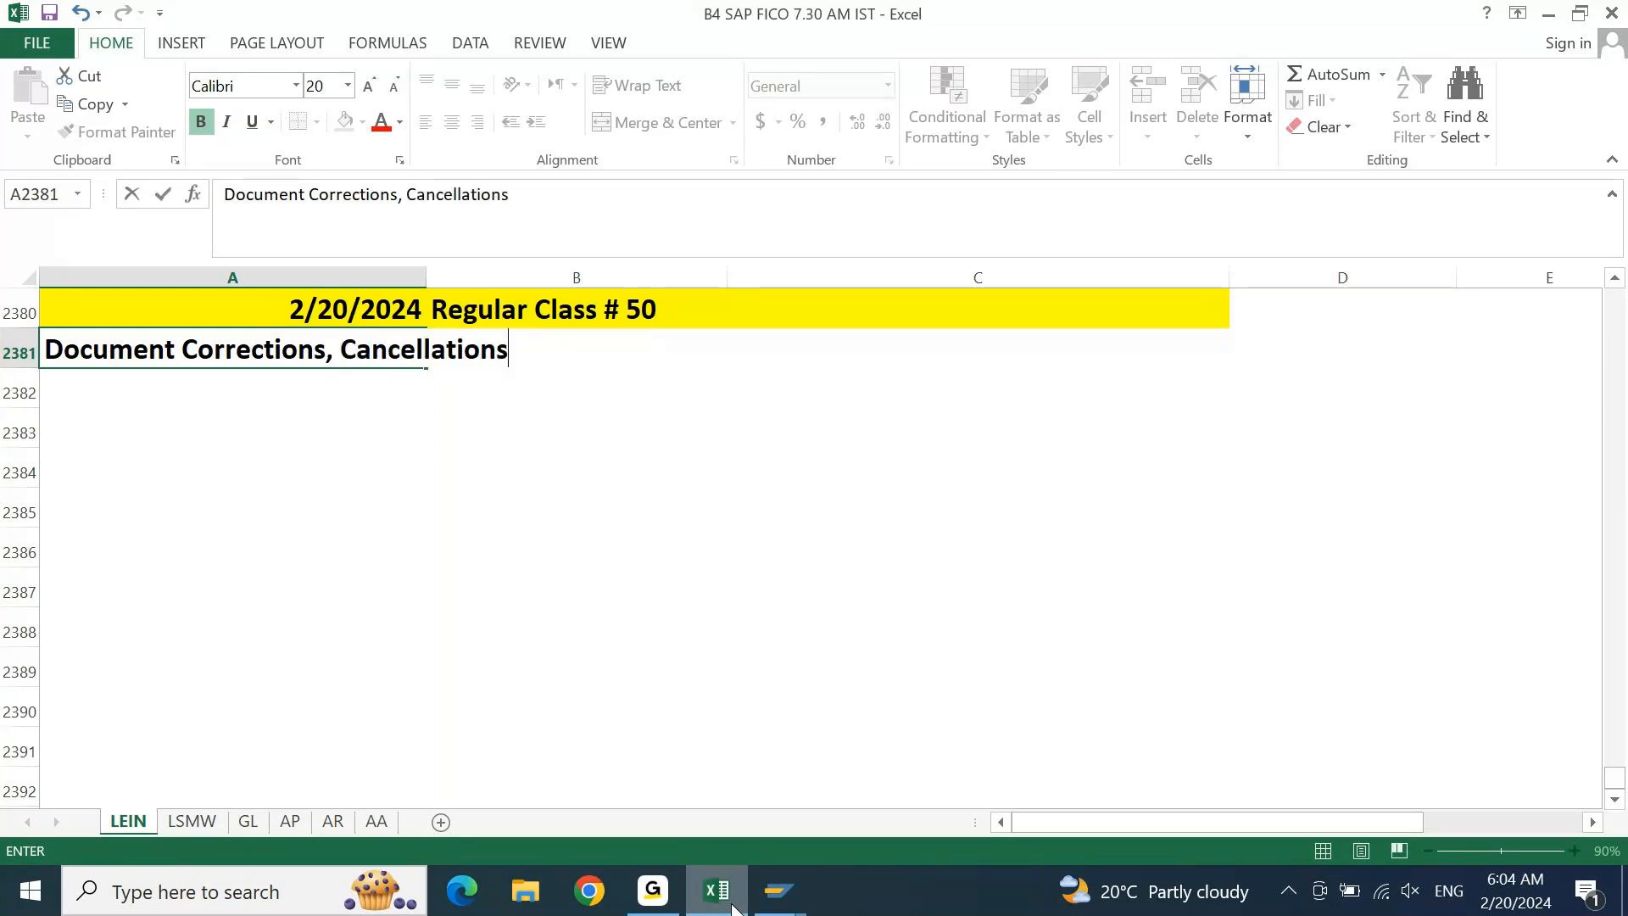
text(, Revers)
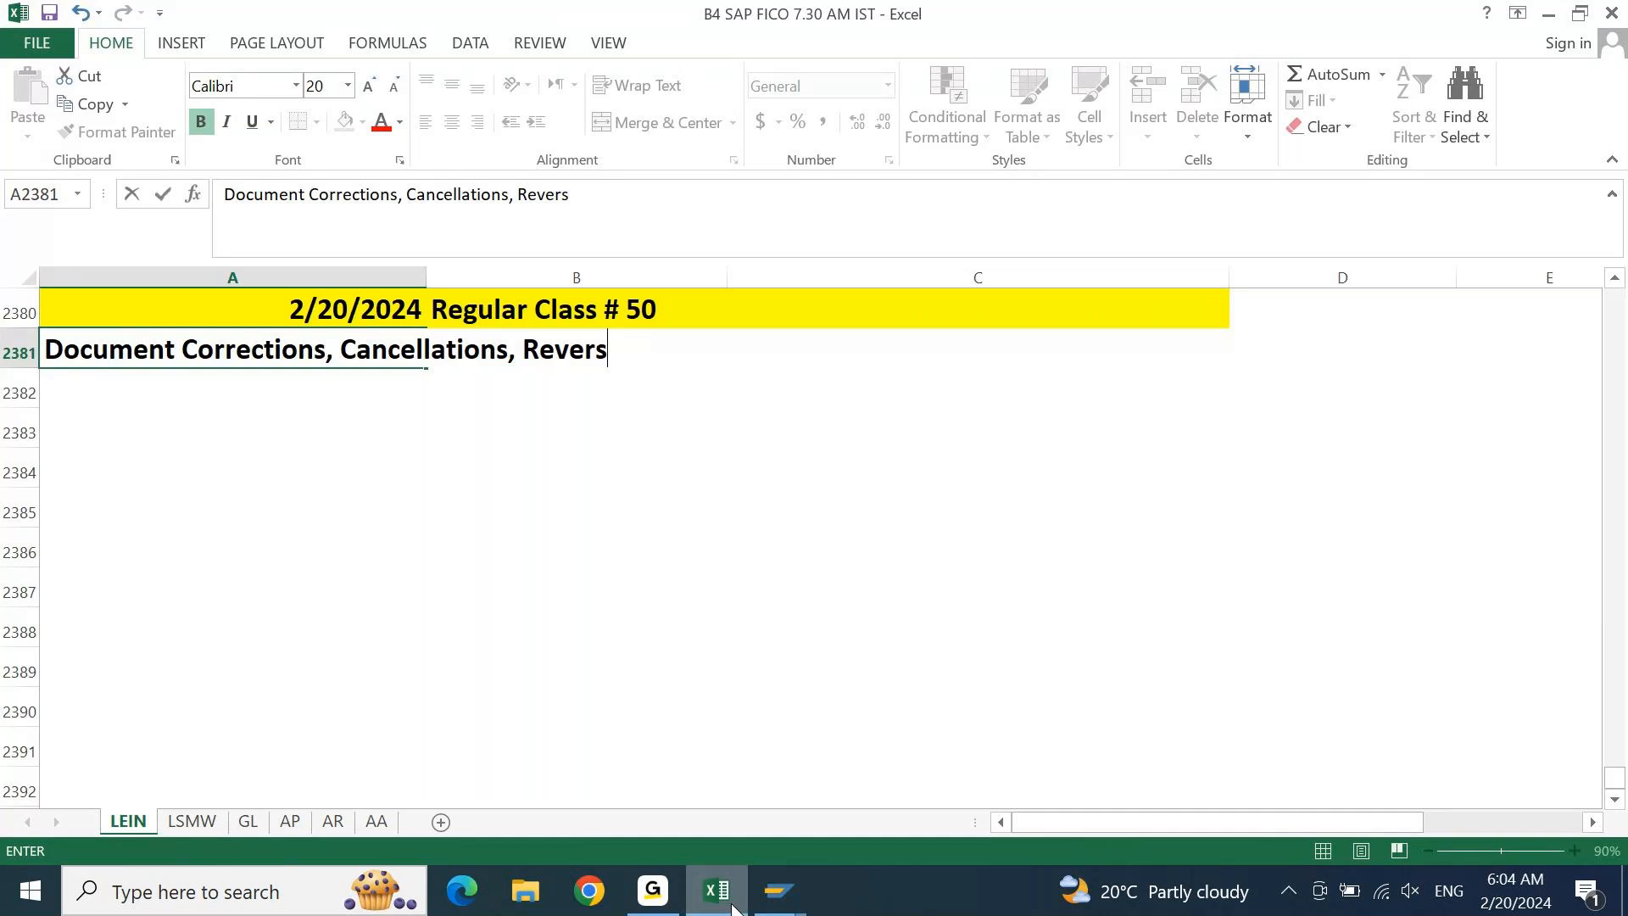
text(al, Reser)
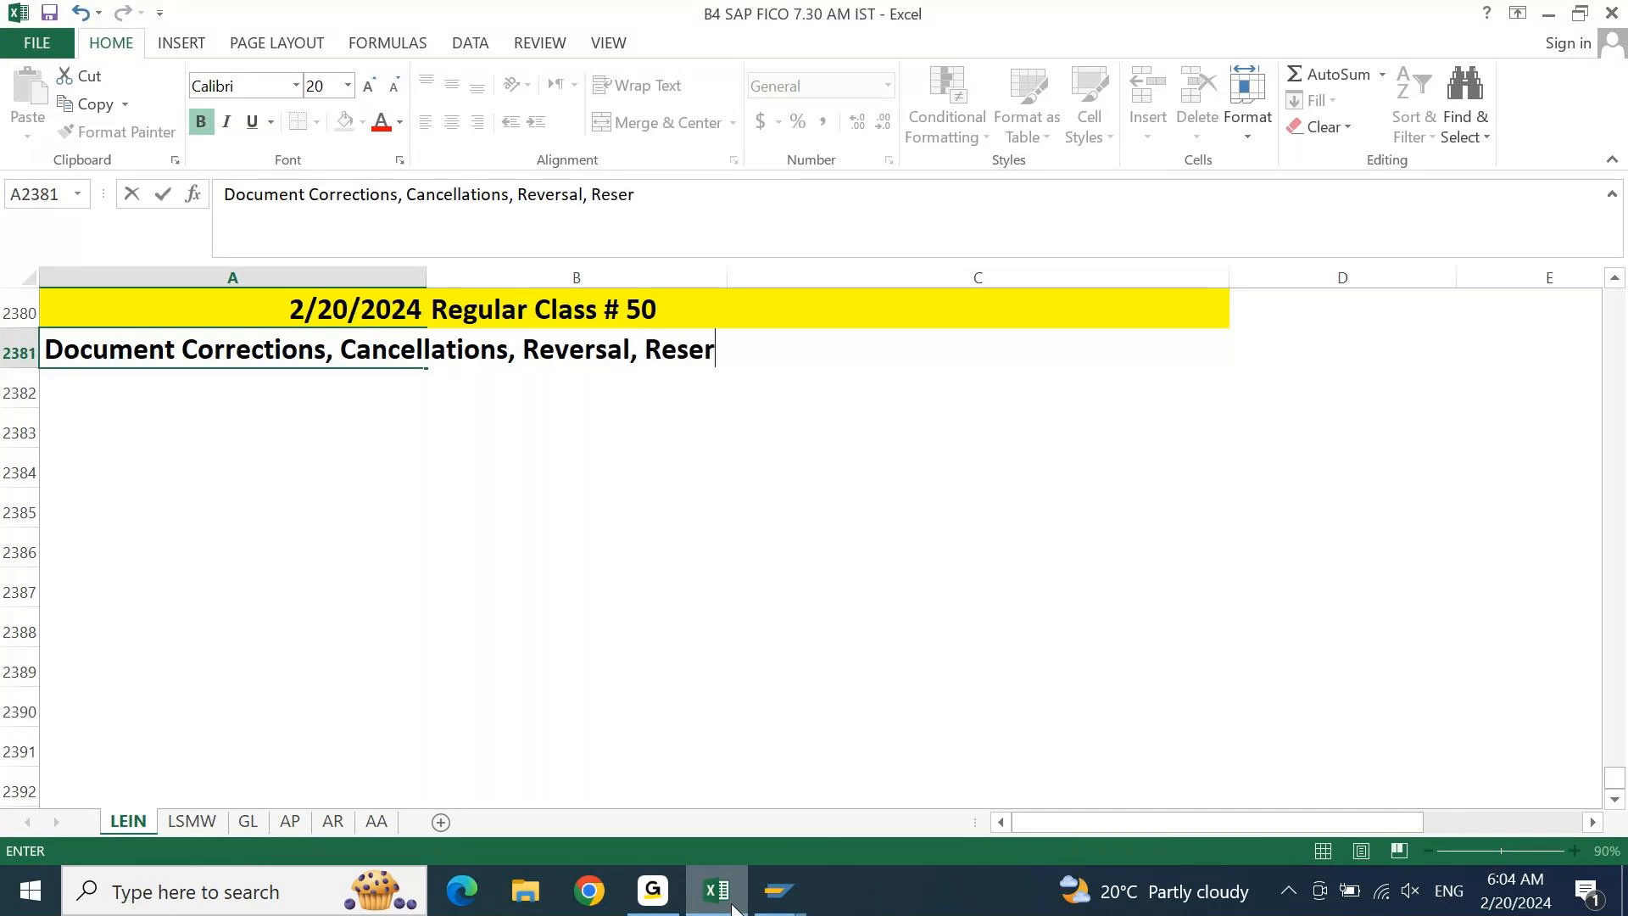
key(BackSpace)
text(ting)
key(BackSpace)
key(BackSpace)
key(BackSpace)
text(ting.)
key(Return)
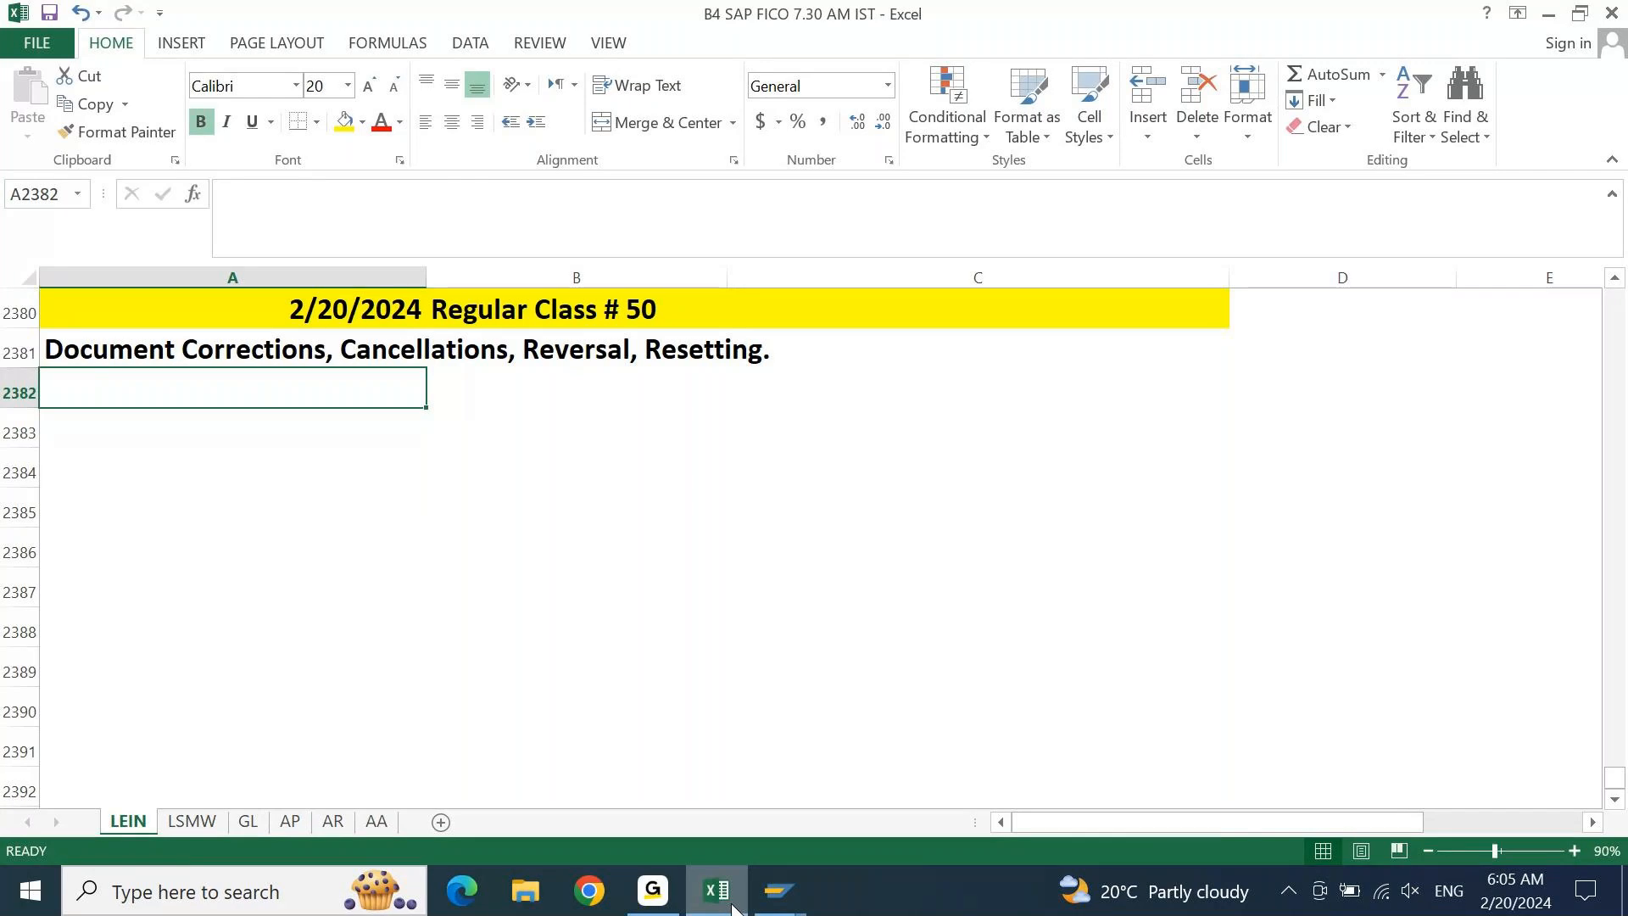
Enter the label "Example 1:" in cell A2383, leaving one blank row below the topic line
key(Down)
key(Down)
key(Down)
key(Up)
key(Up)
key(Up)
key(Up)
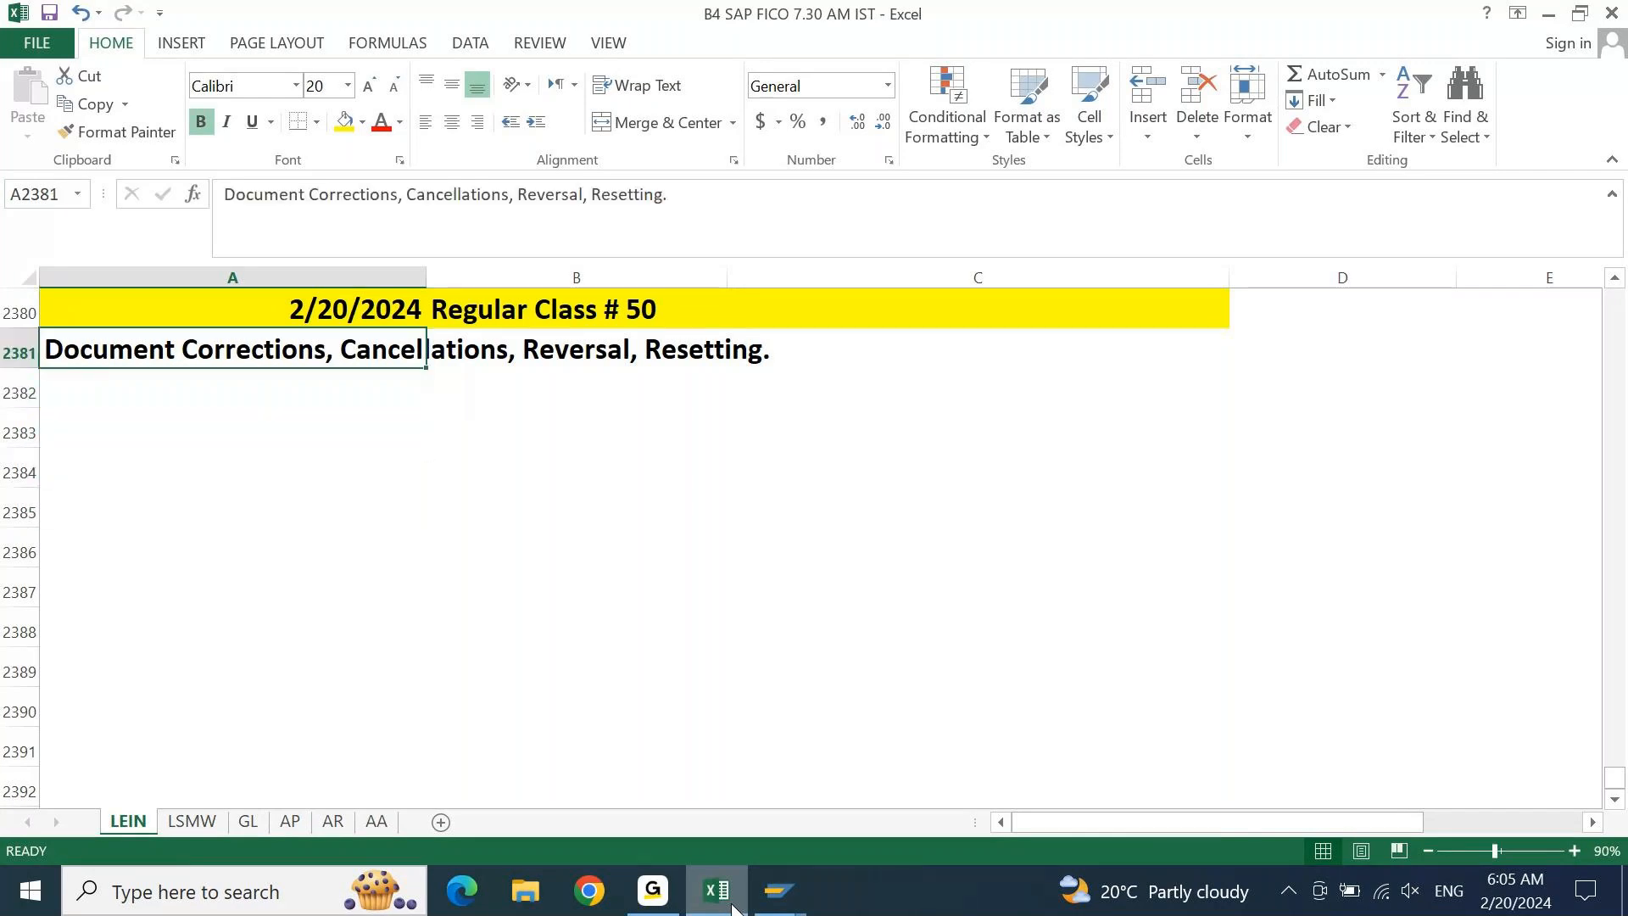
key(Down)
key(Down)
text(E)
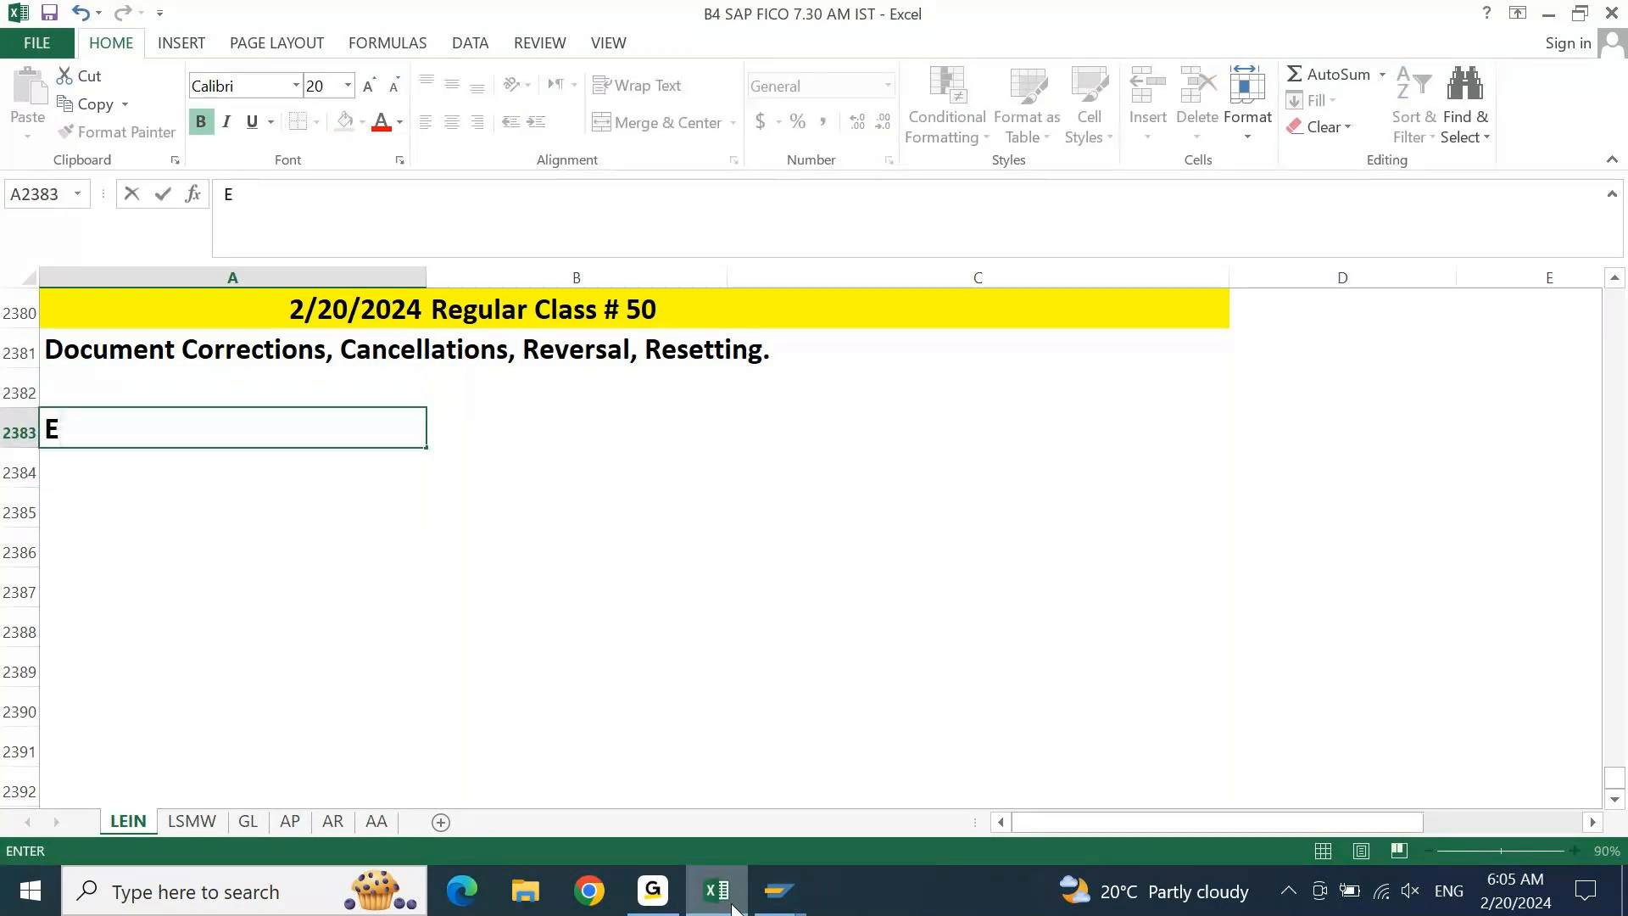
text(xample 1:)
key(Tab)
key(Left)
key(Right)
key(Left)
key(Down)
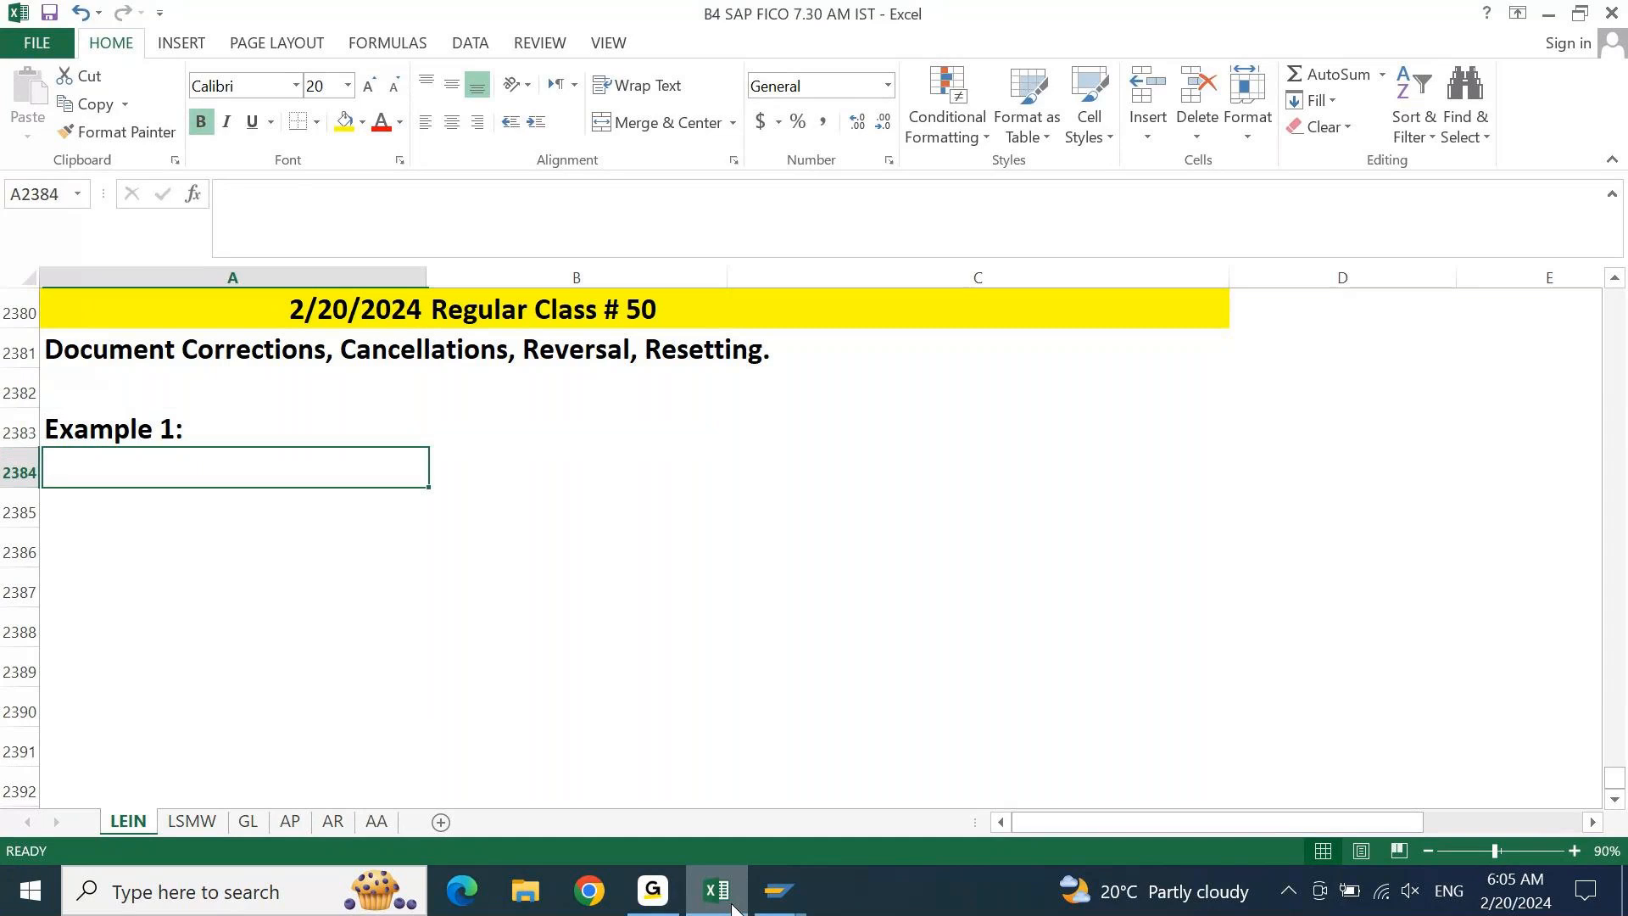
Describe the example transaction in cell A2384 as "Rent Paid amounting 12500 by Cash."
key(Up)
key(Right)
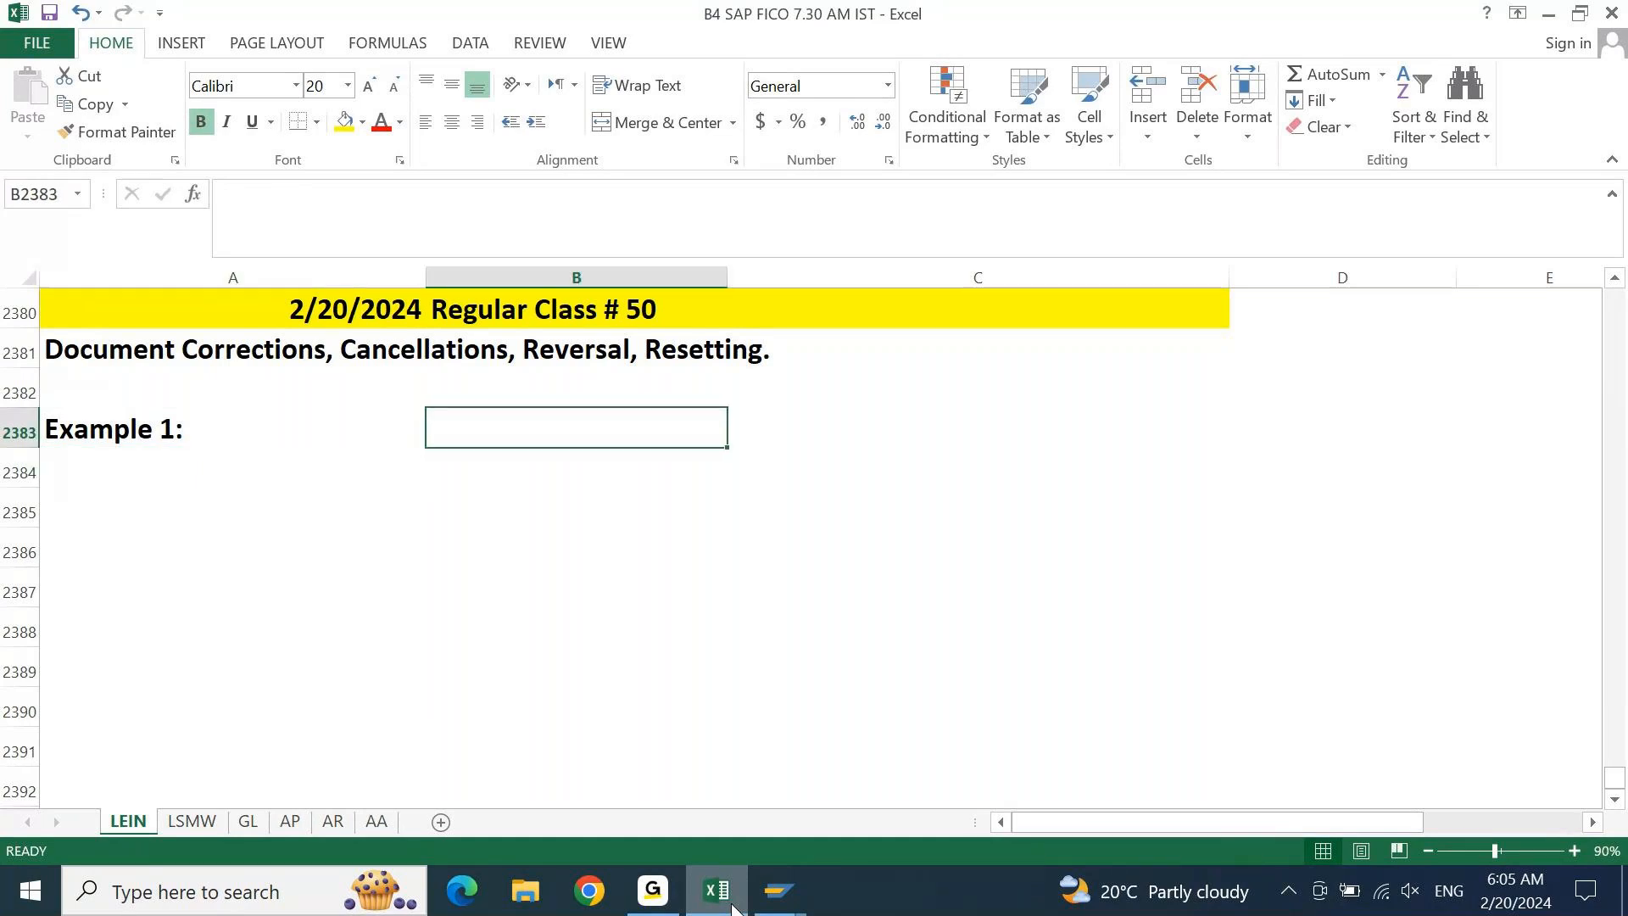
key(Left)
key(Down)
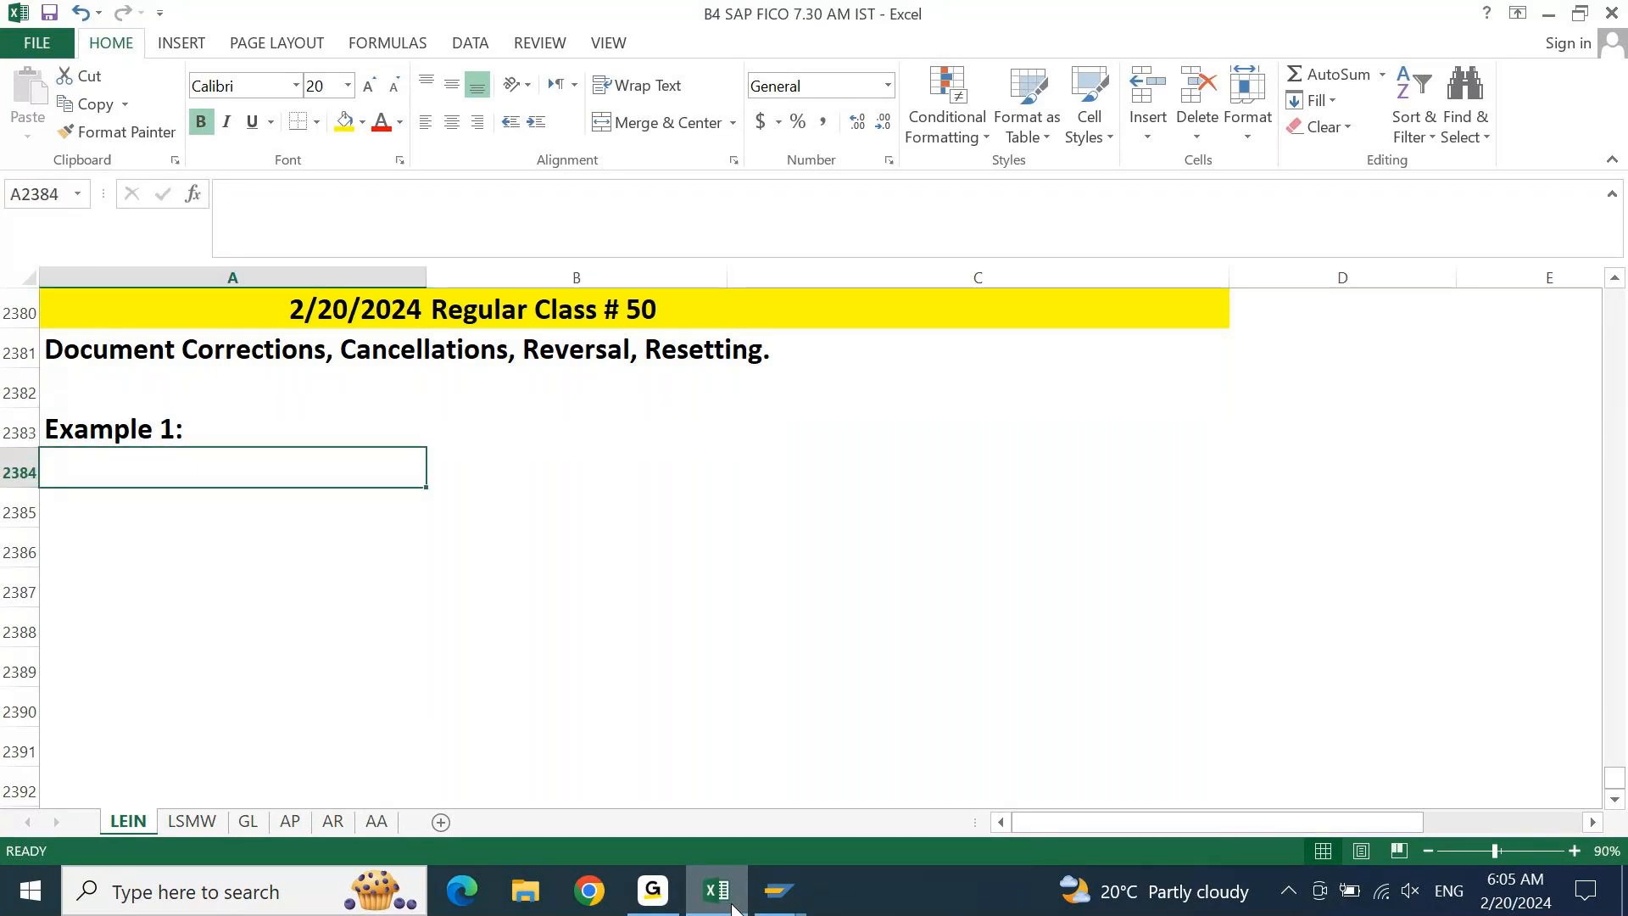
text(Rent Paid)
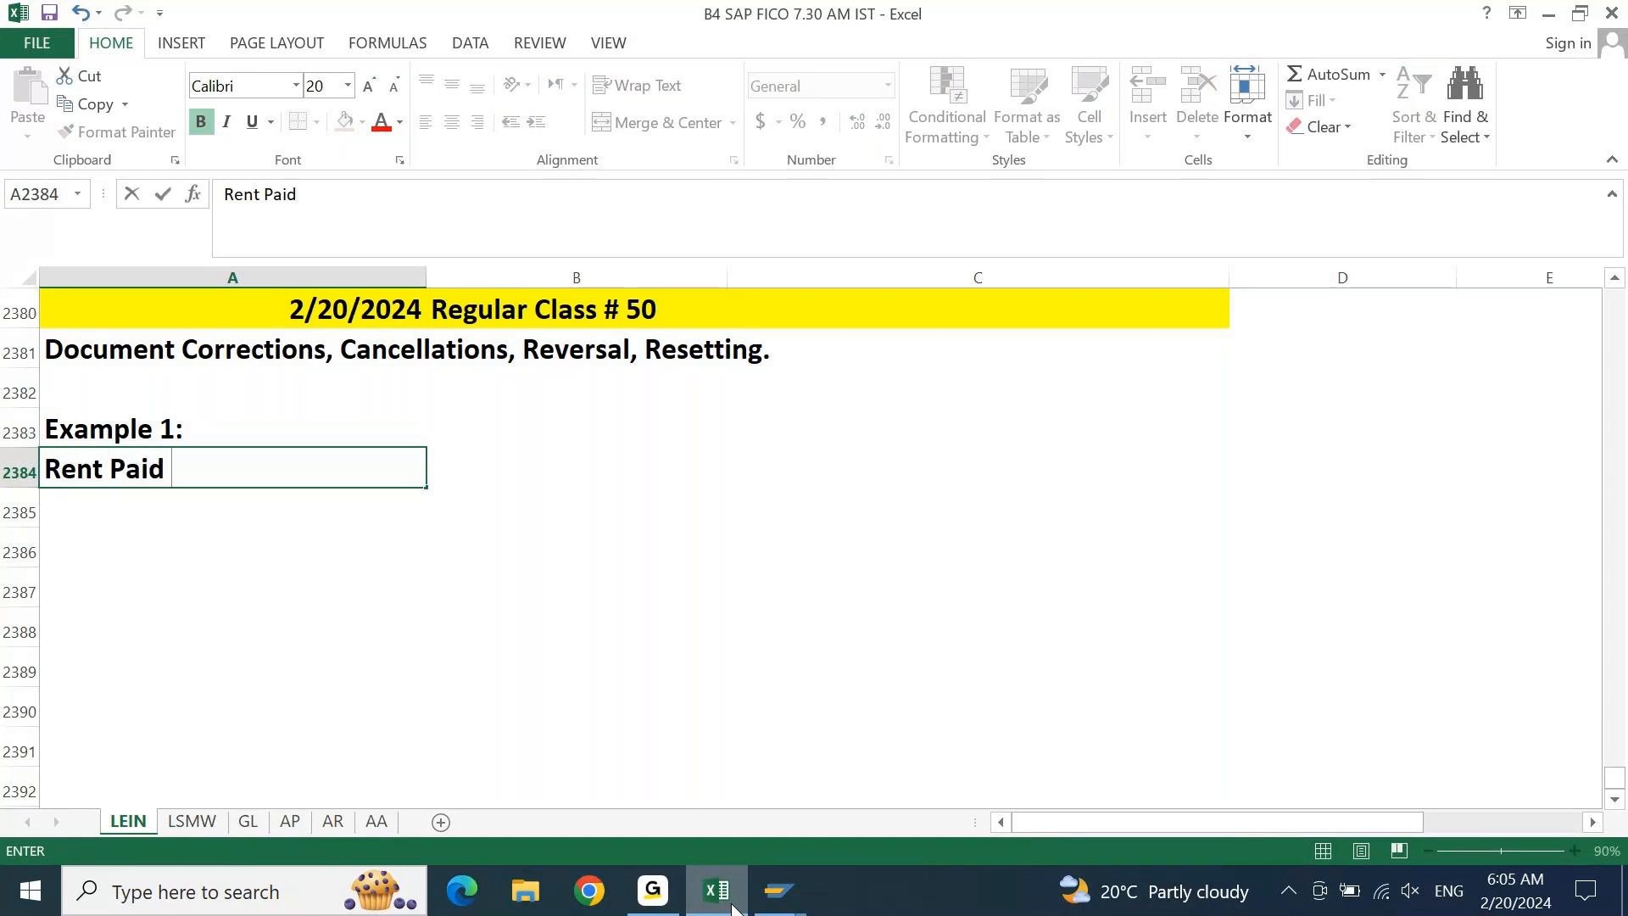
text( amounting)
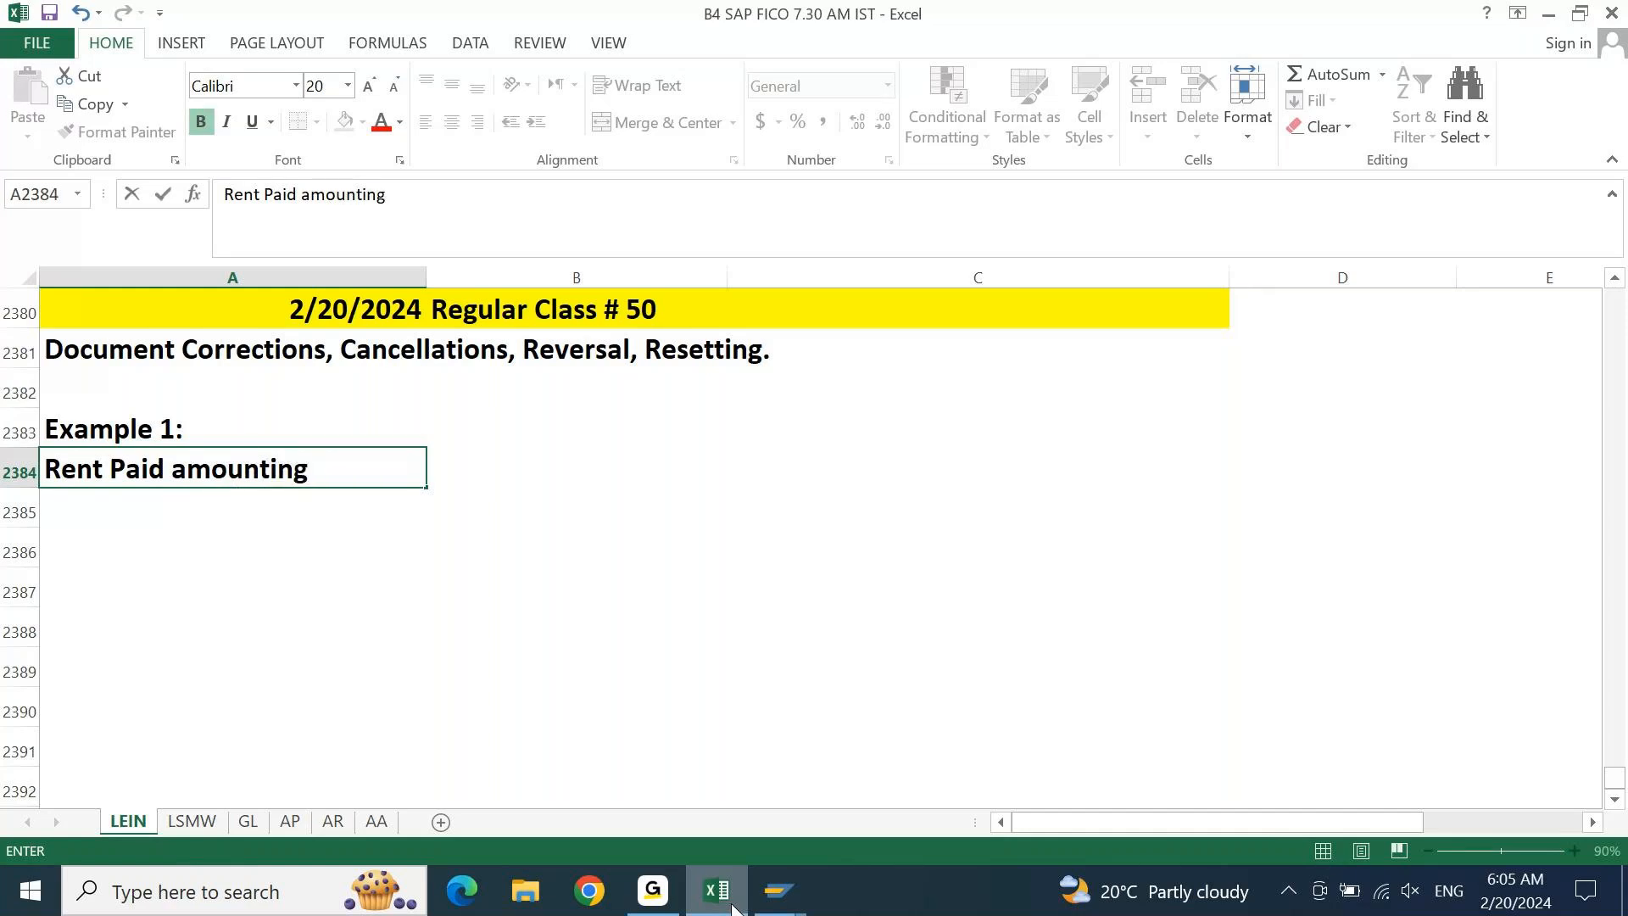
text( 12500)
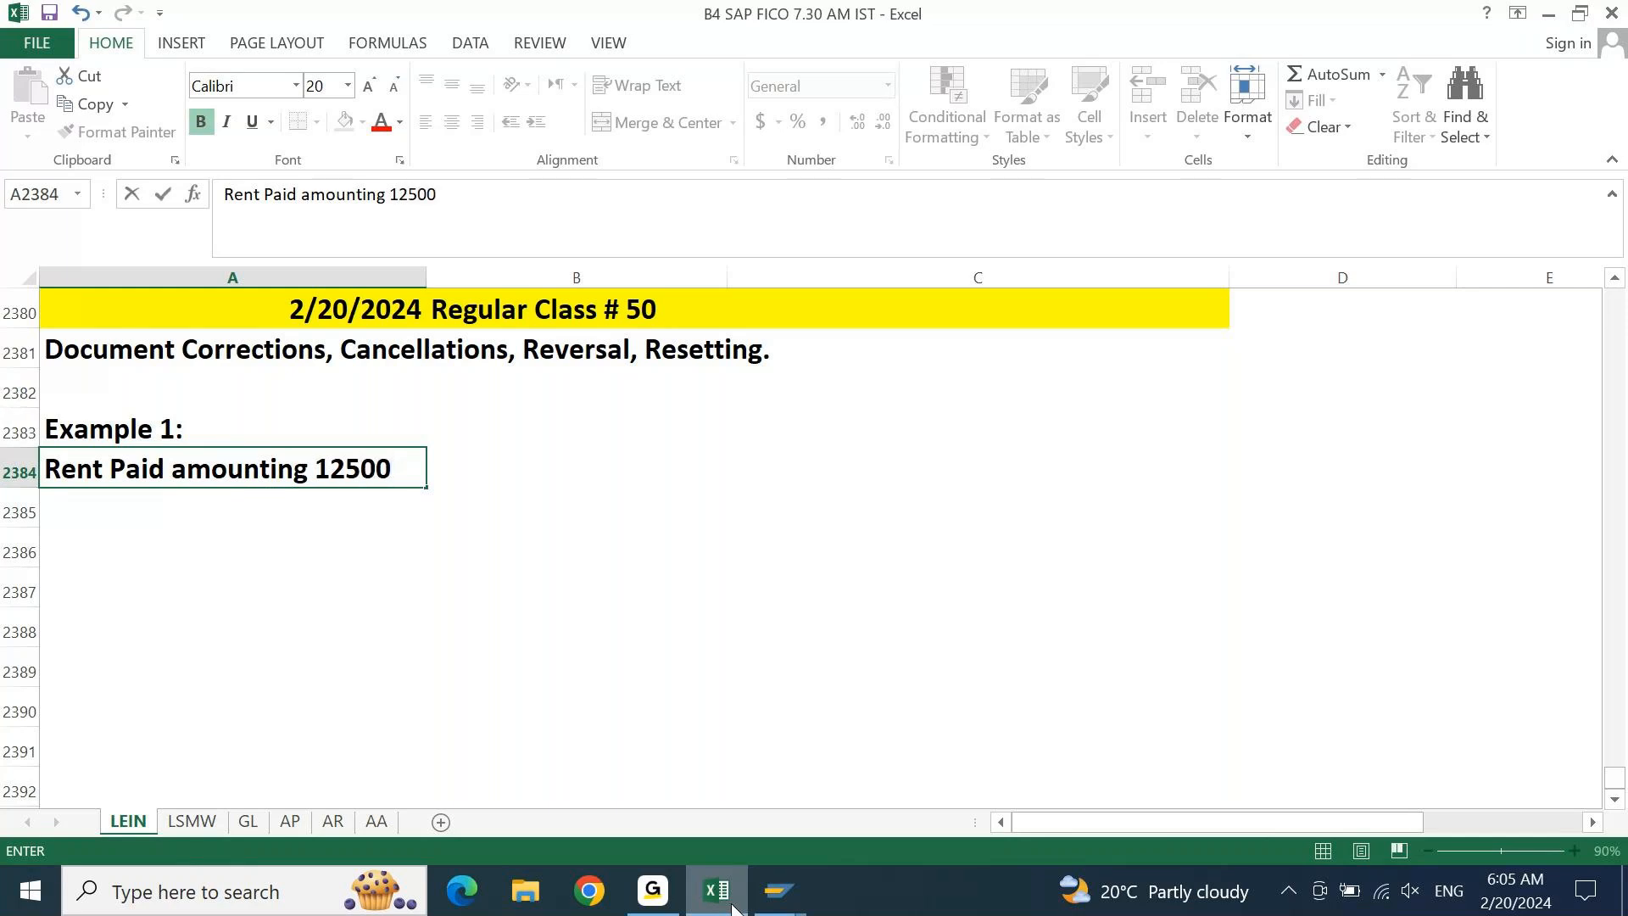
text( by Cash.)
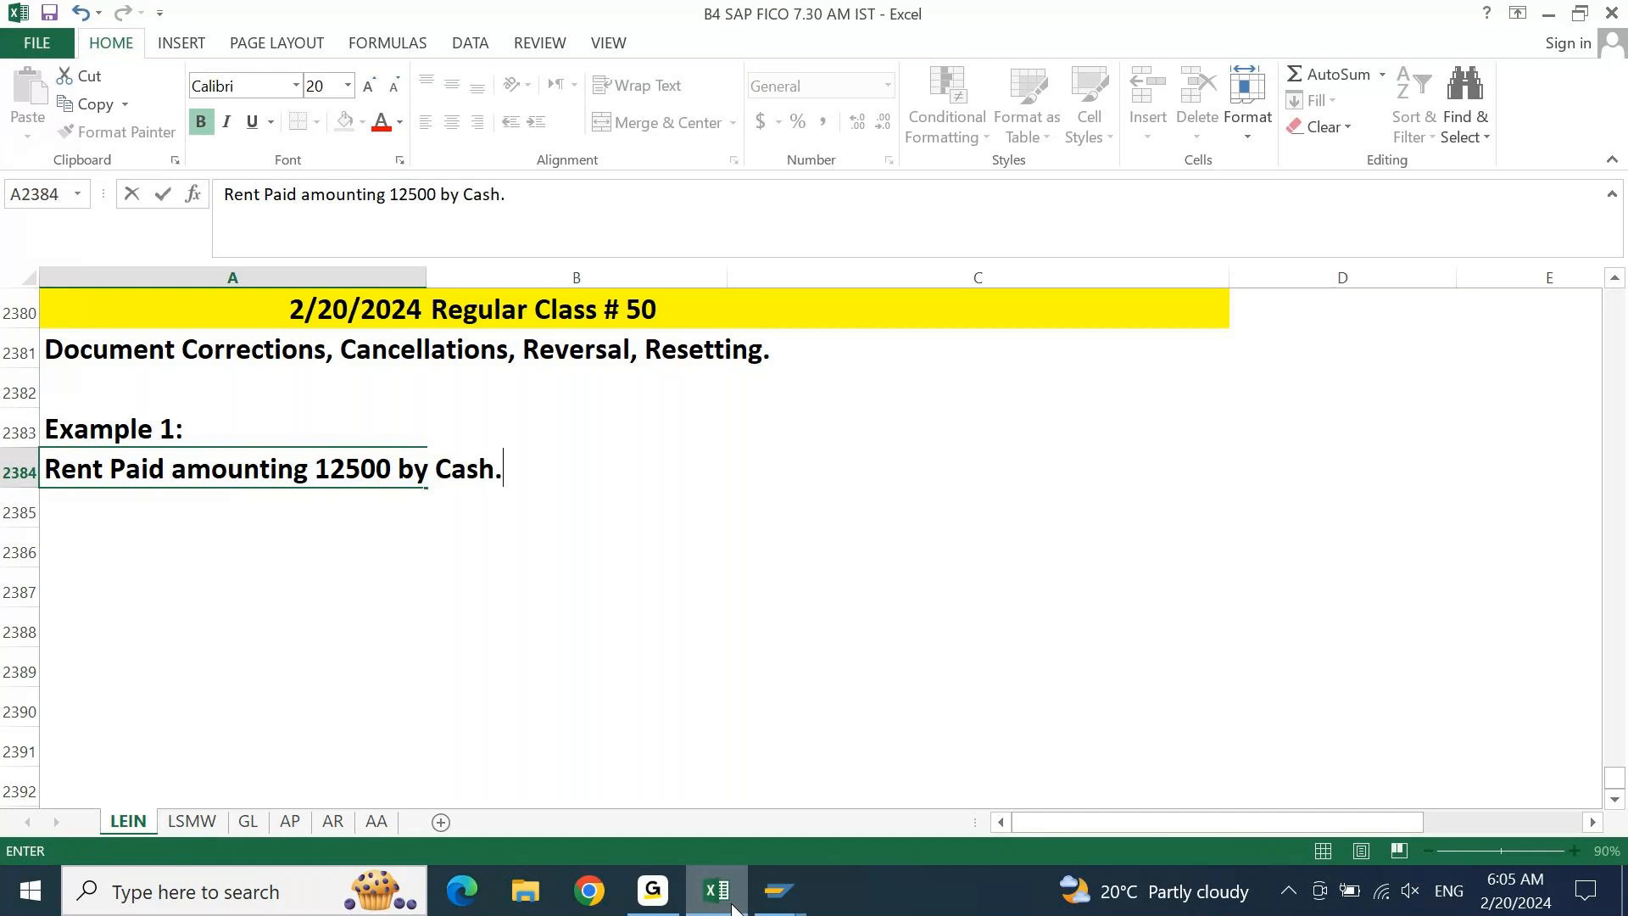
key(Return)
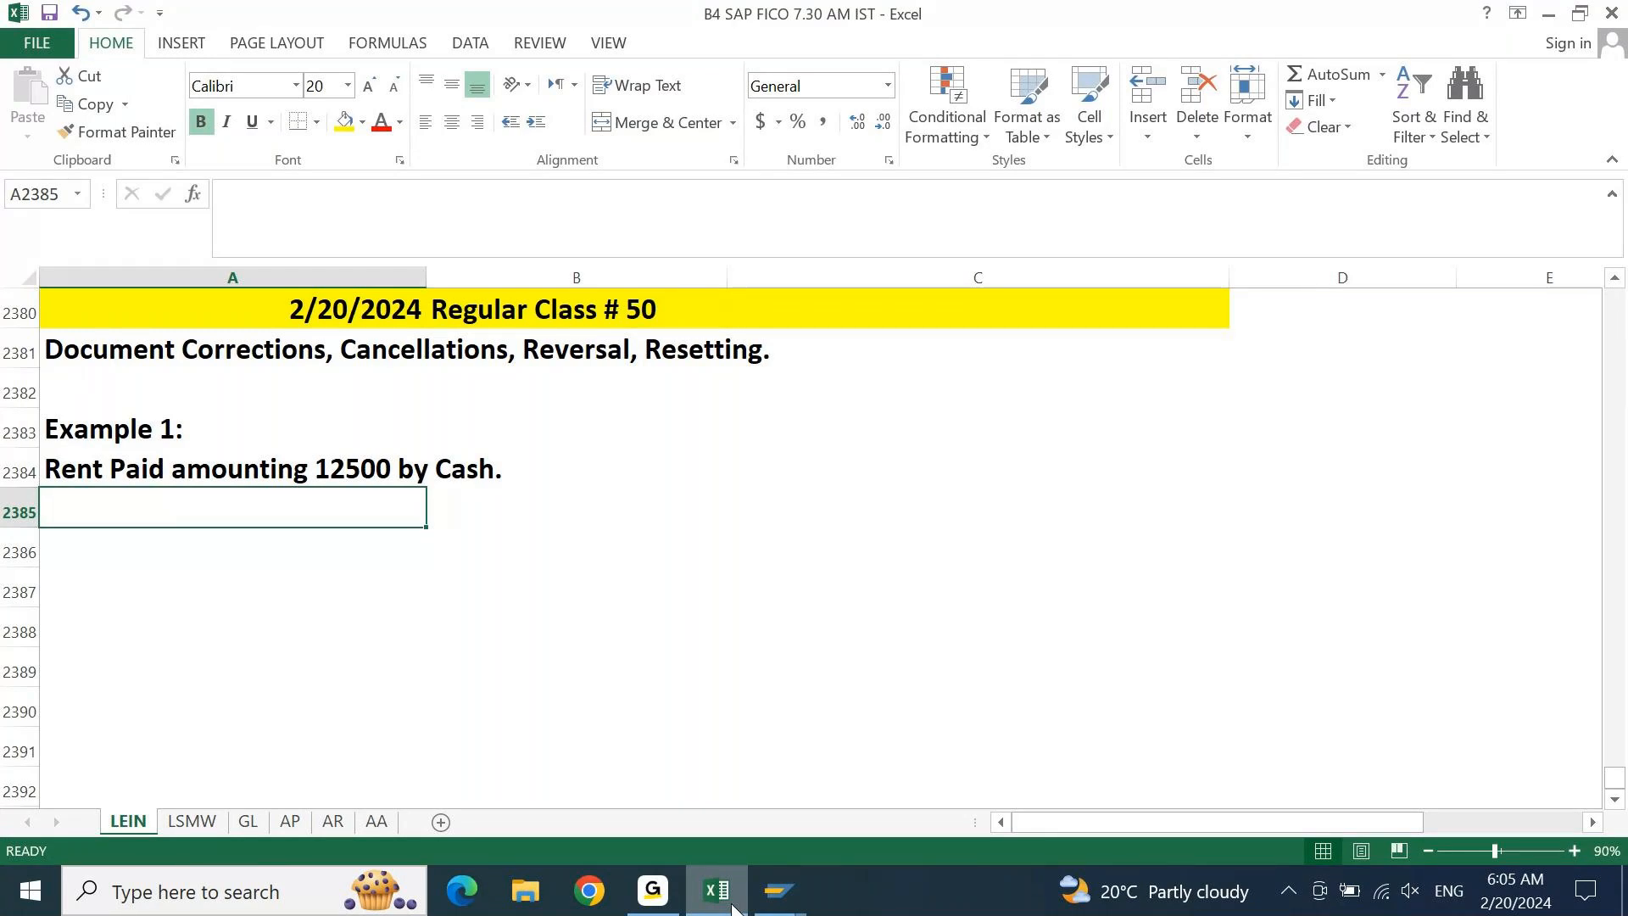
Write the journal entry lines "Rent Dr.." in A2385 and an indented "Cash Cr..." in A2386
key(Return)
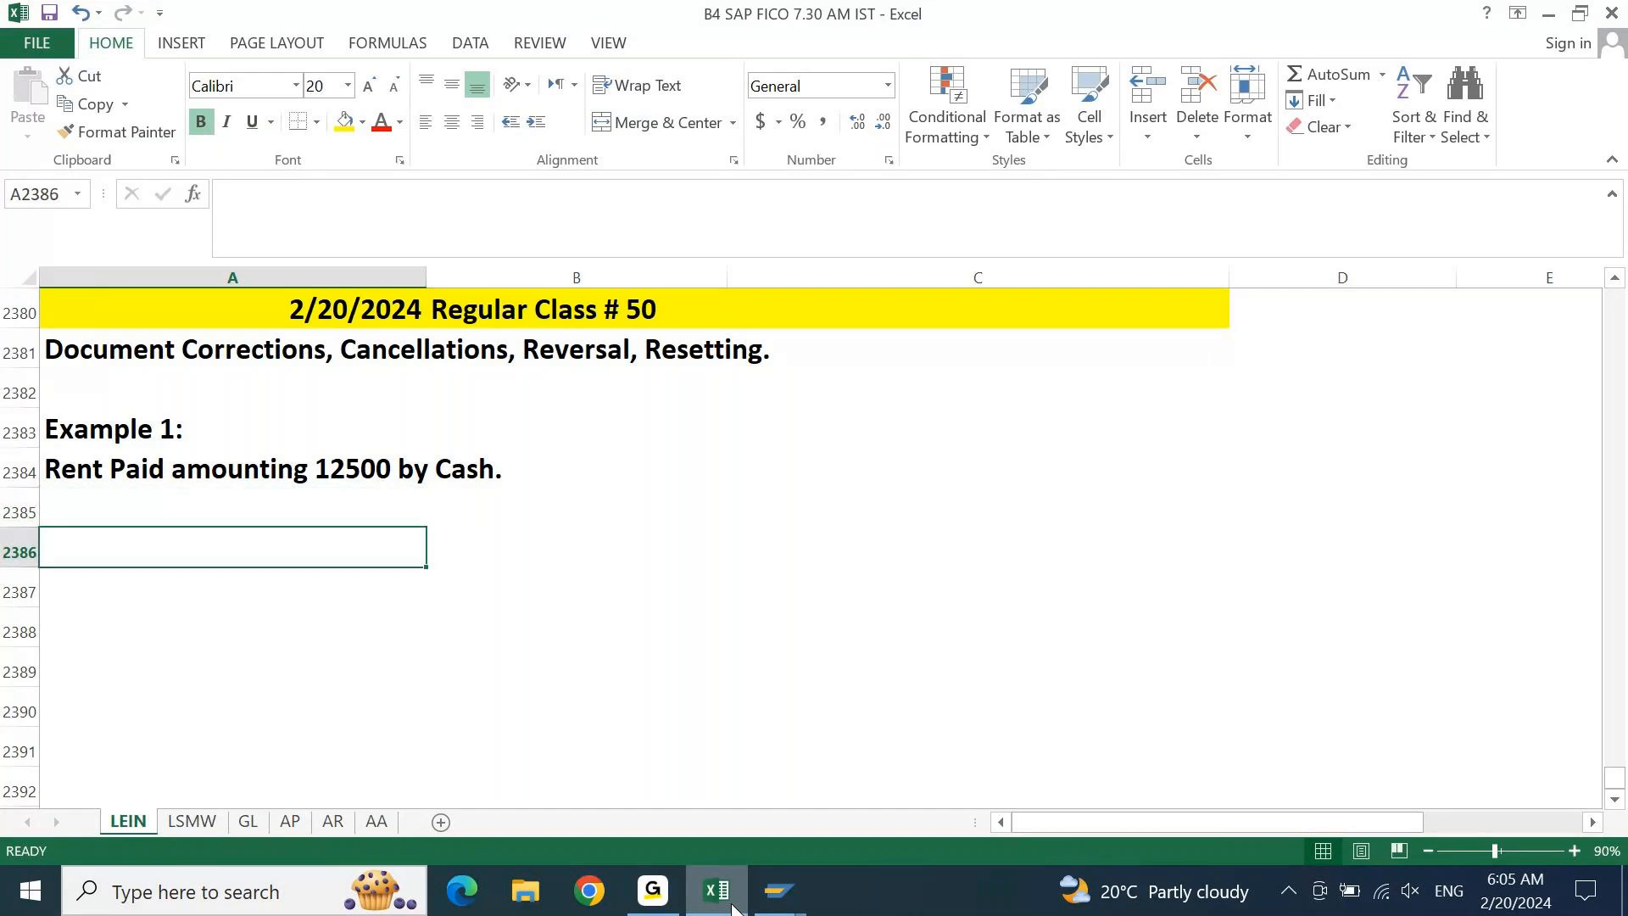
key(Up)
text(Rent)
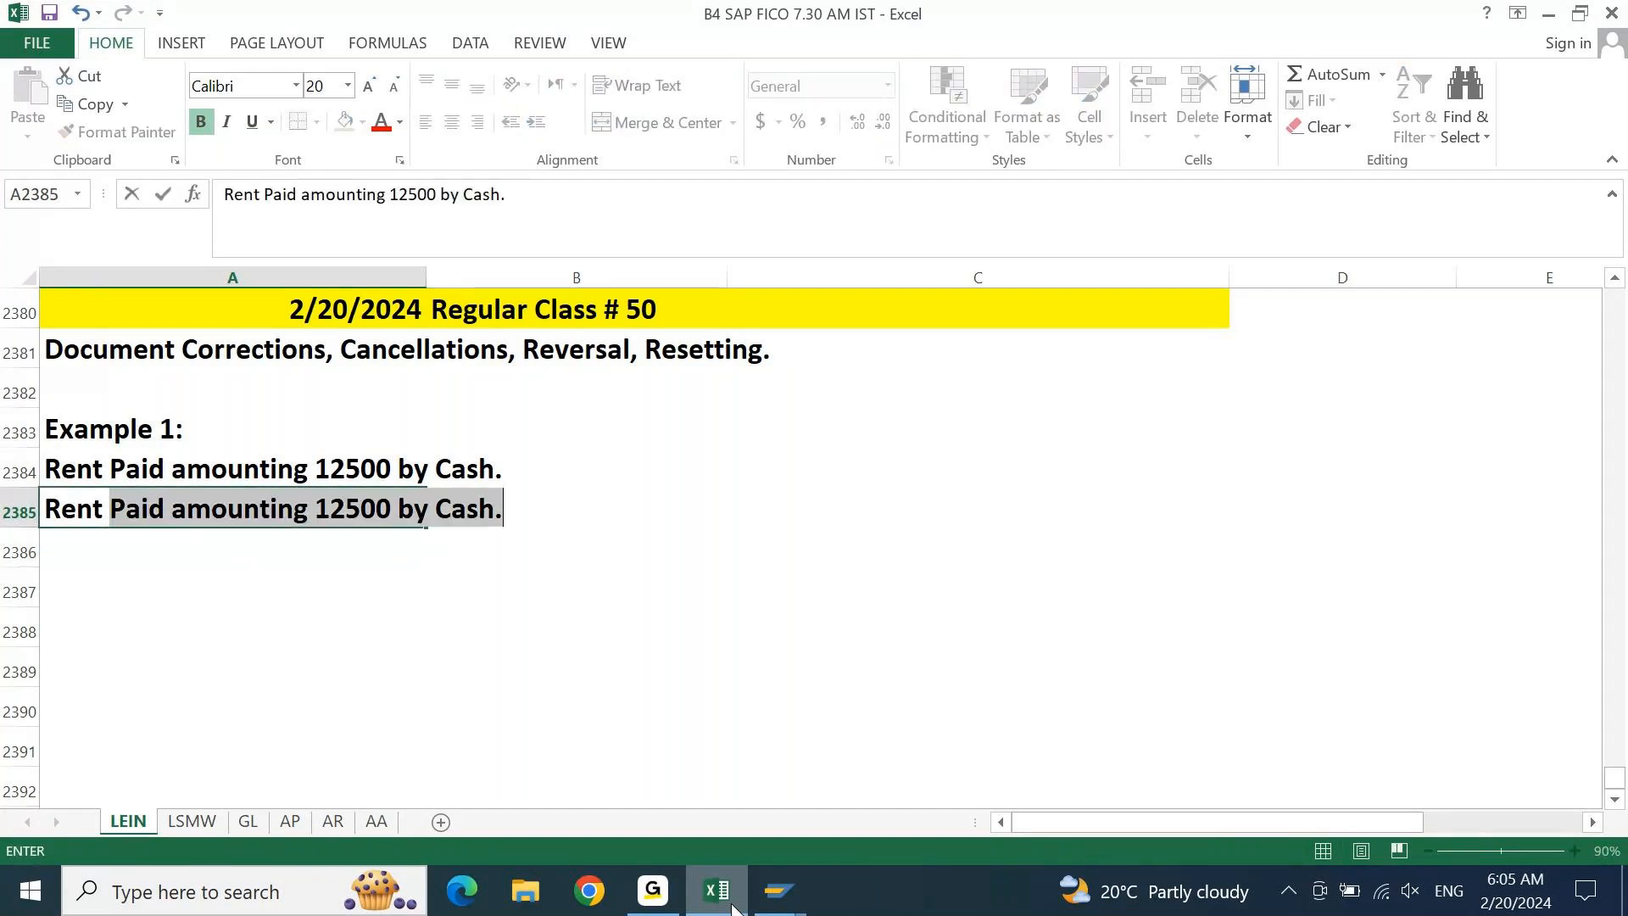
text( Dr..)
key(Tab)
key(Return)
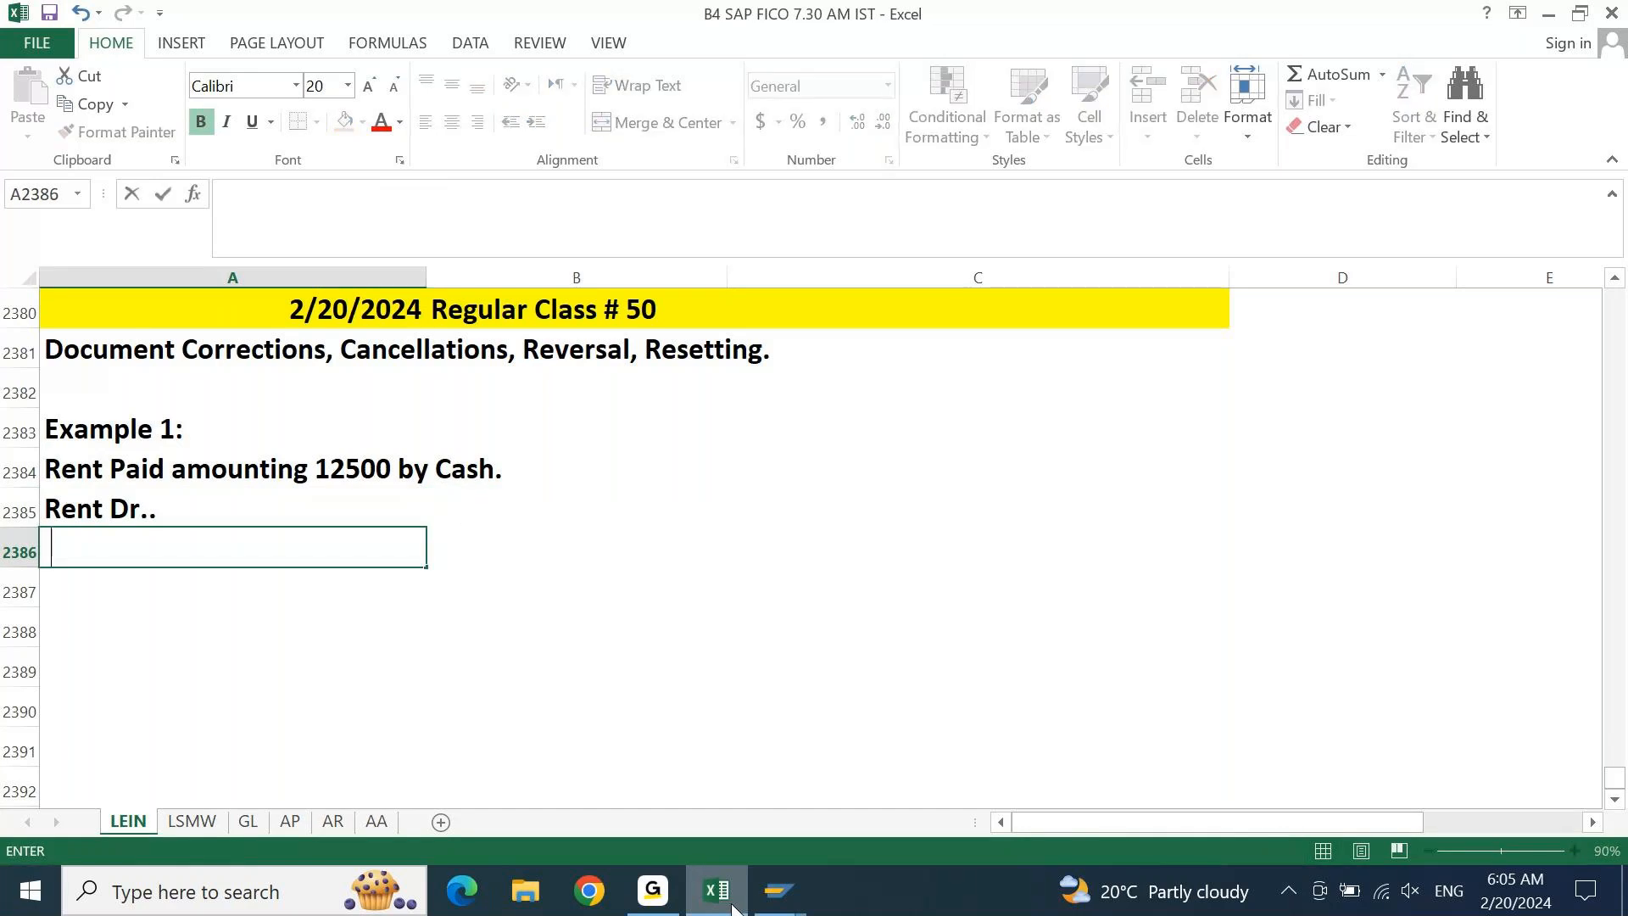
text(Cash Cr...)
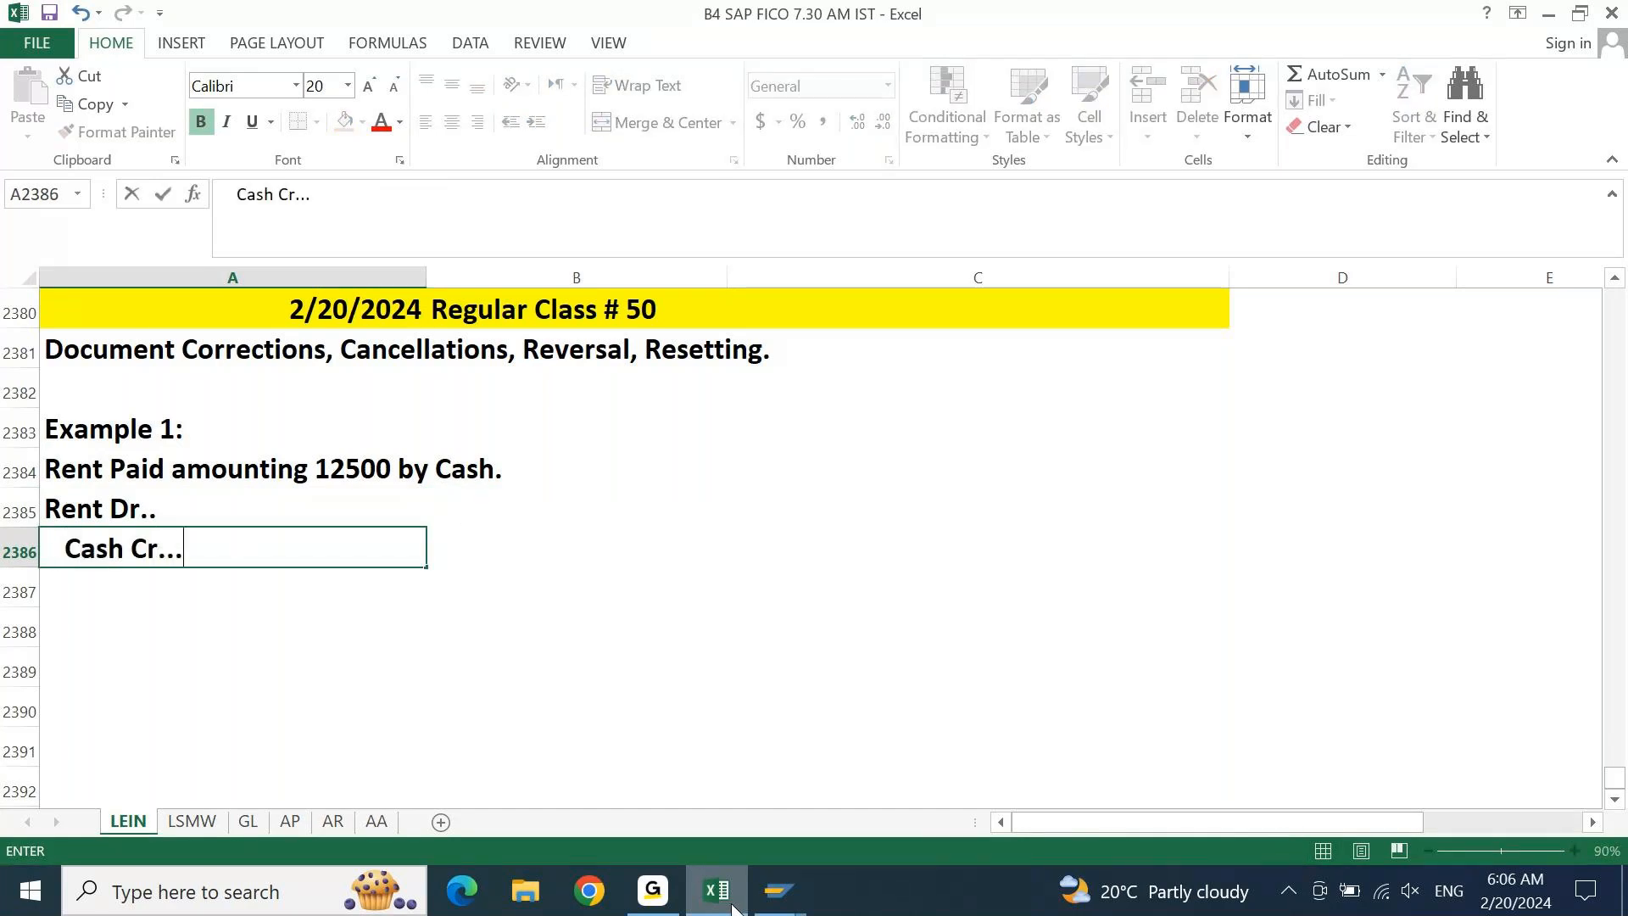
Enter the amounts 12500 beside the rent debit line and -12500 beside the cash credit line in column B
key(Tab)
key(Up)
text(12500)
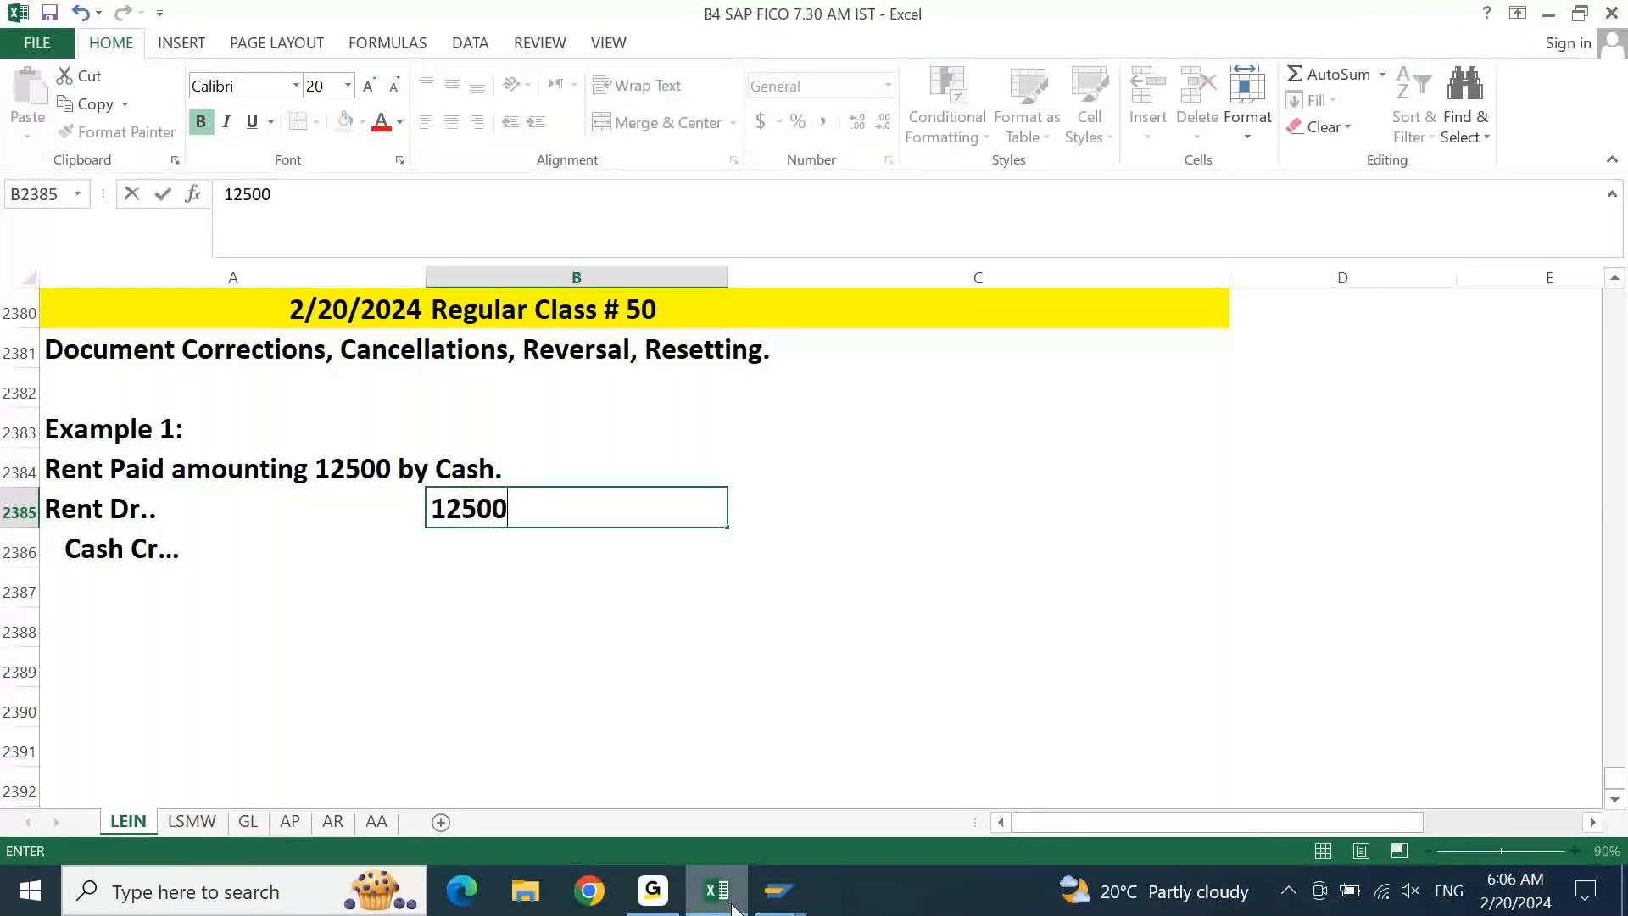
key(Return)
text(-12500)
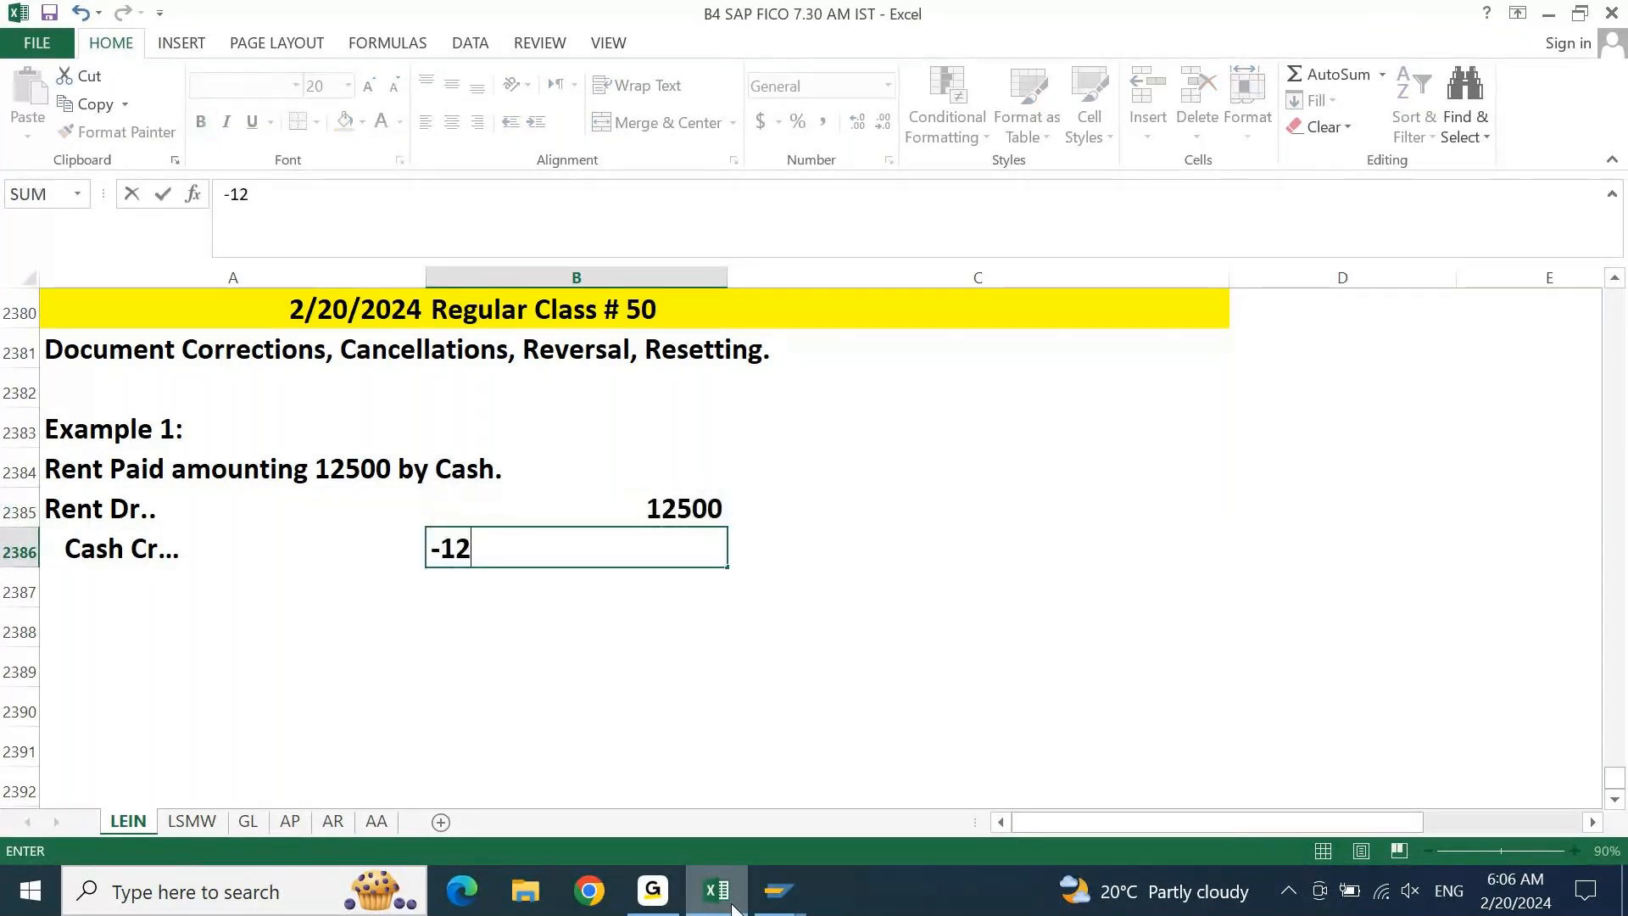
key(Return)
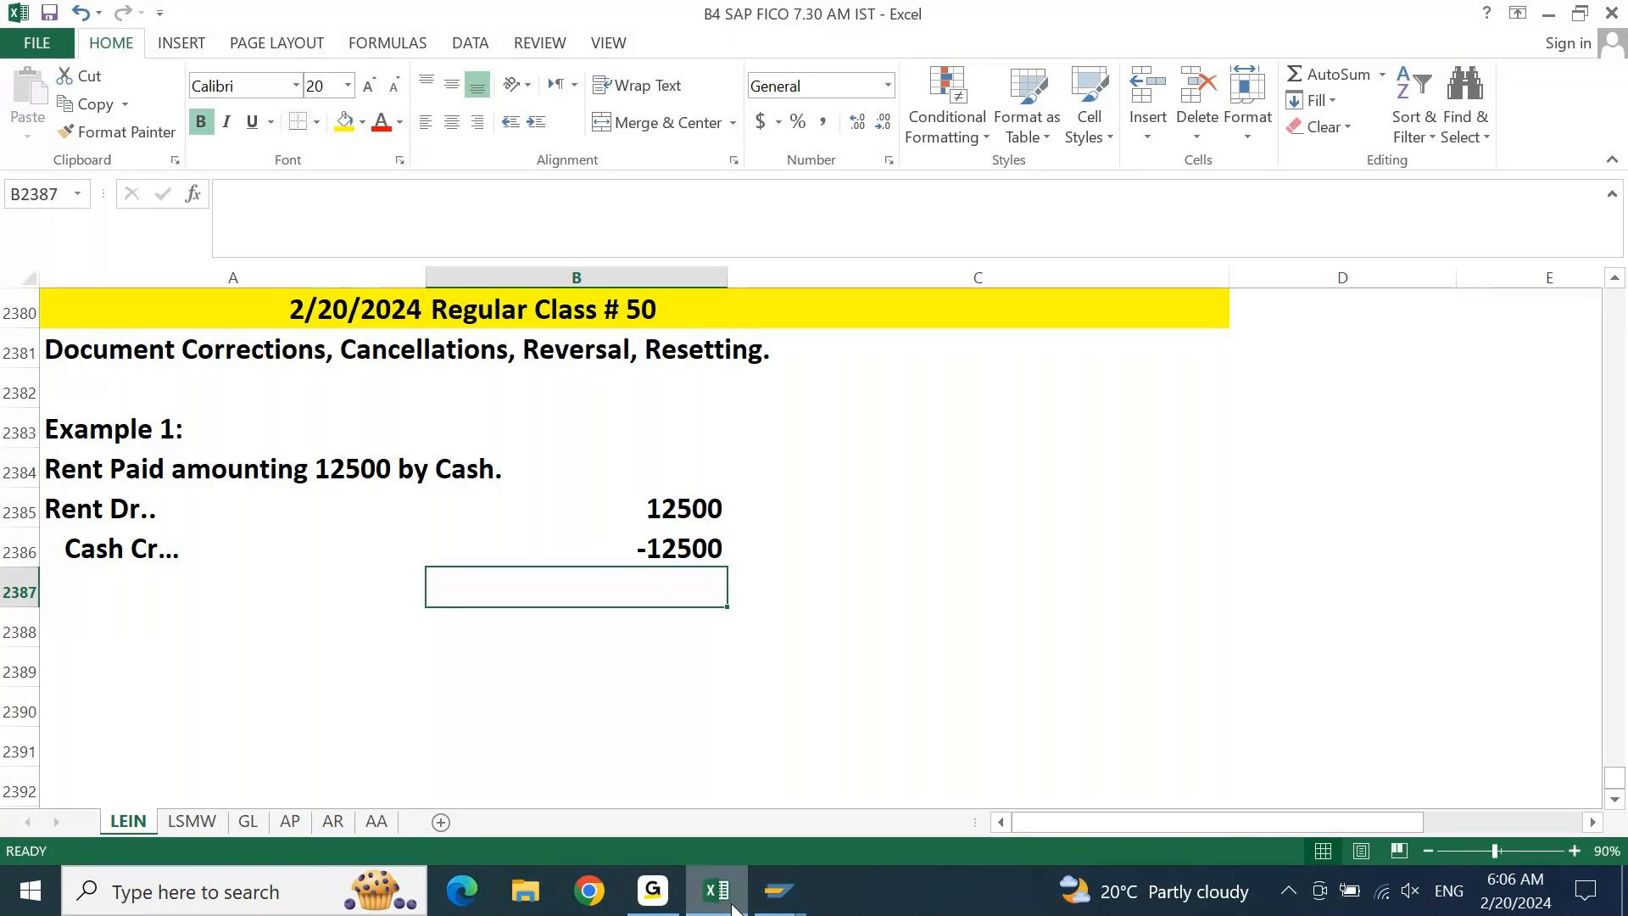
click(687, 909)
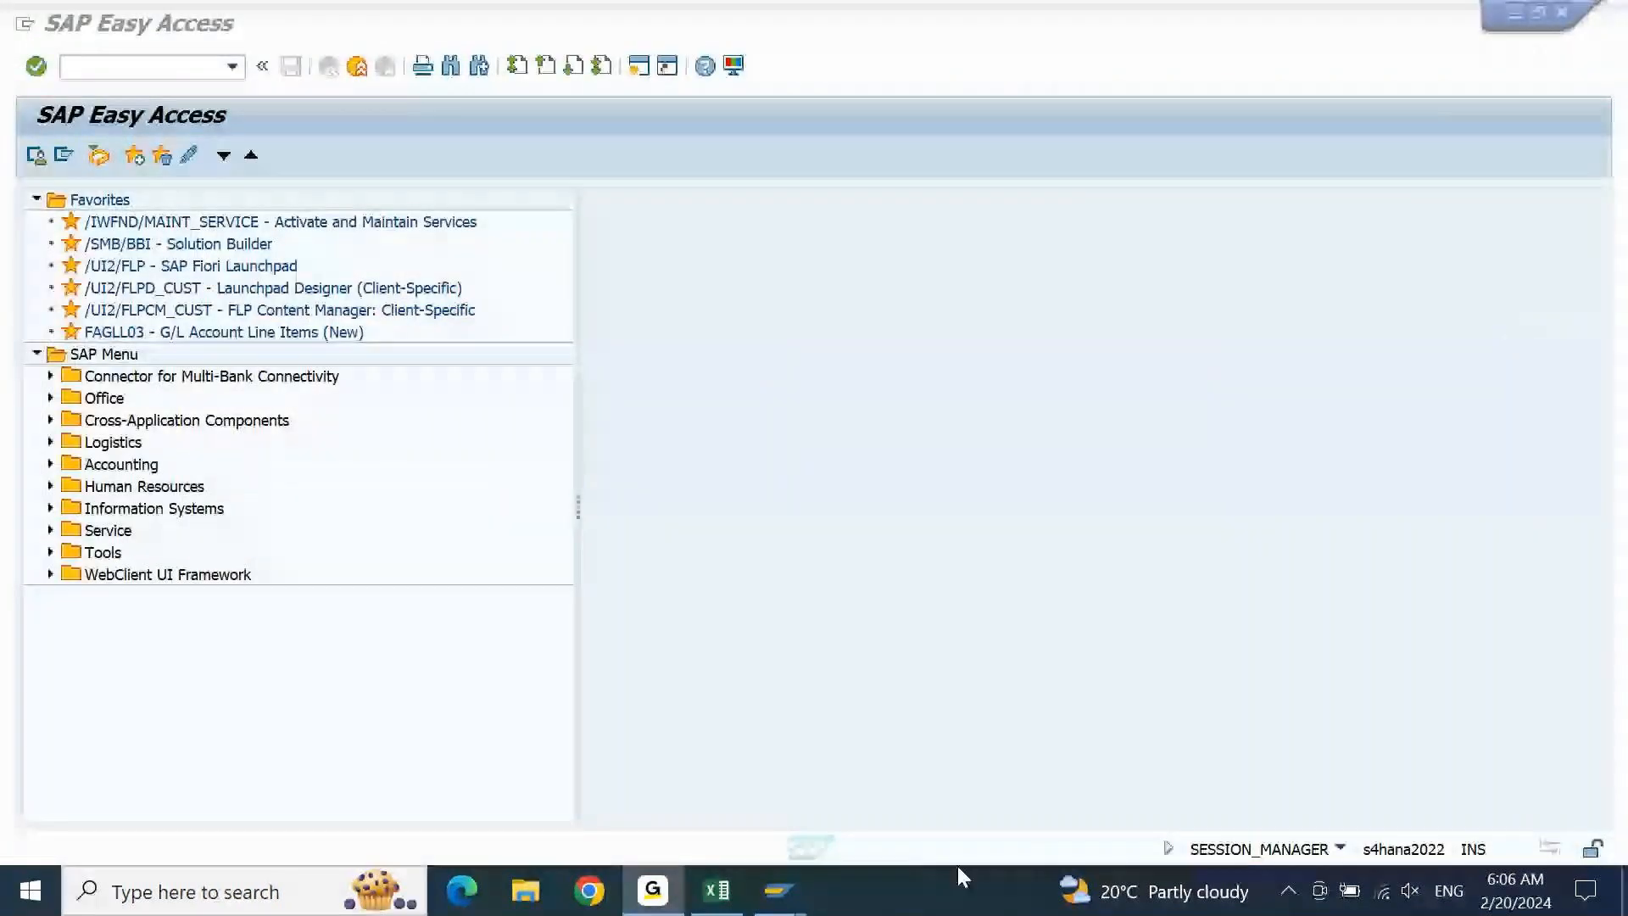
click(714, 890)
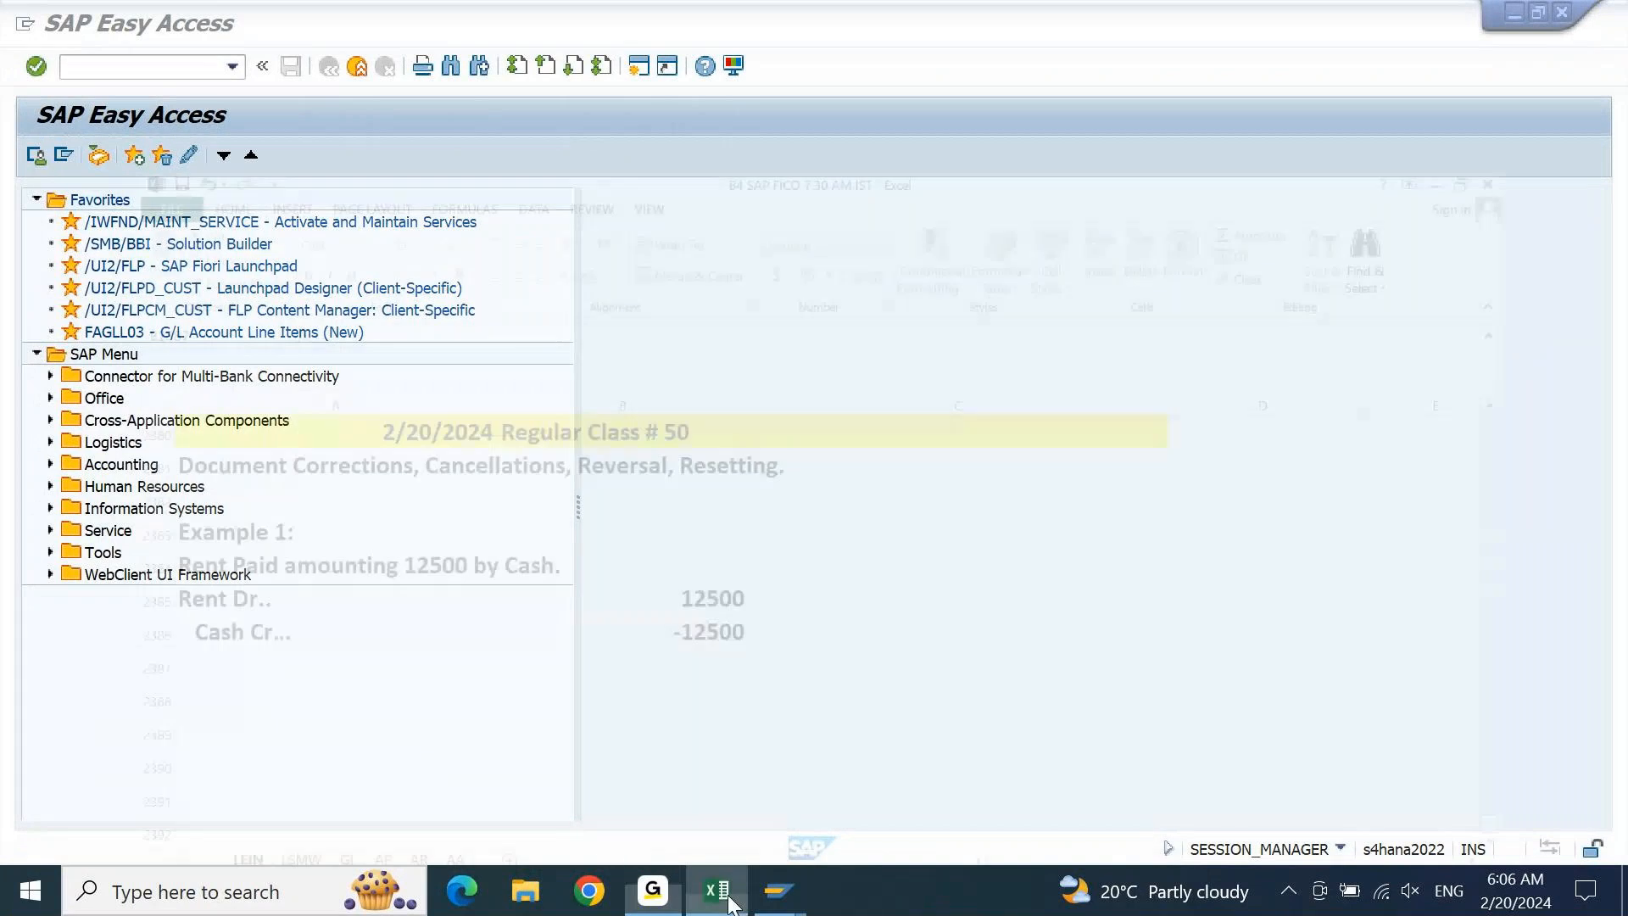
key(Up)
key(Left)
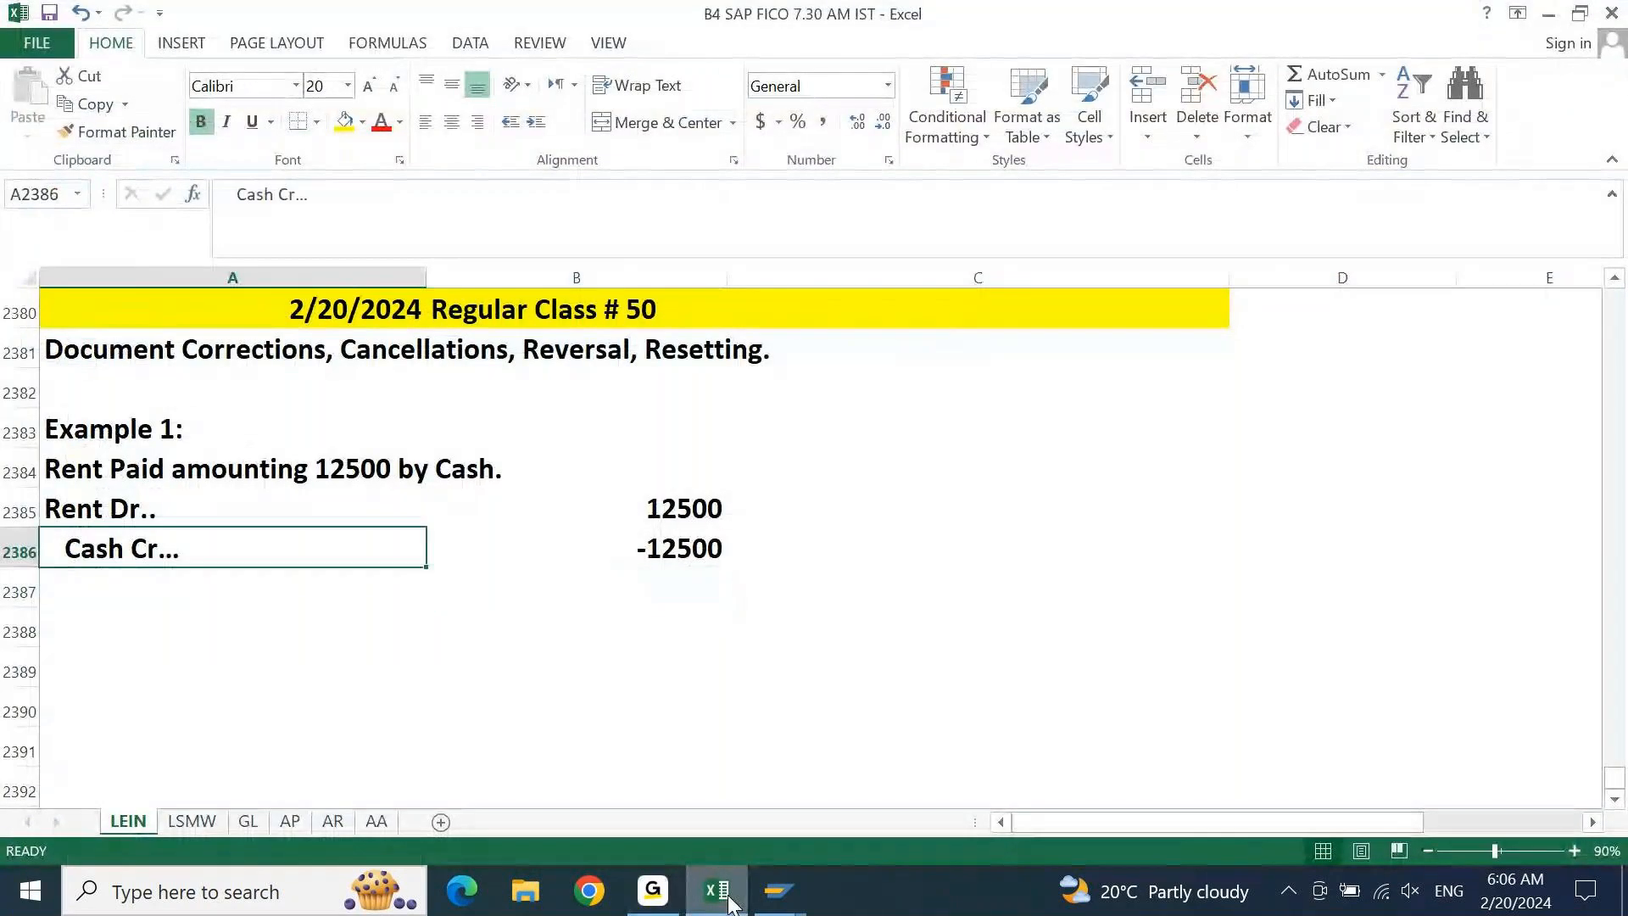
key(Up)
key(Up)
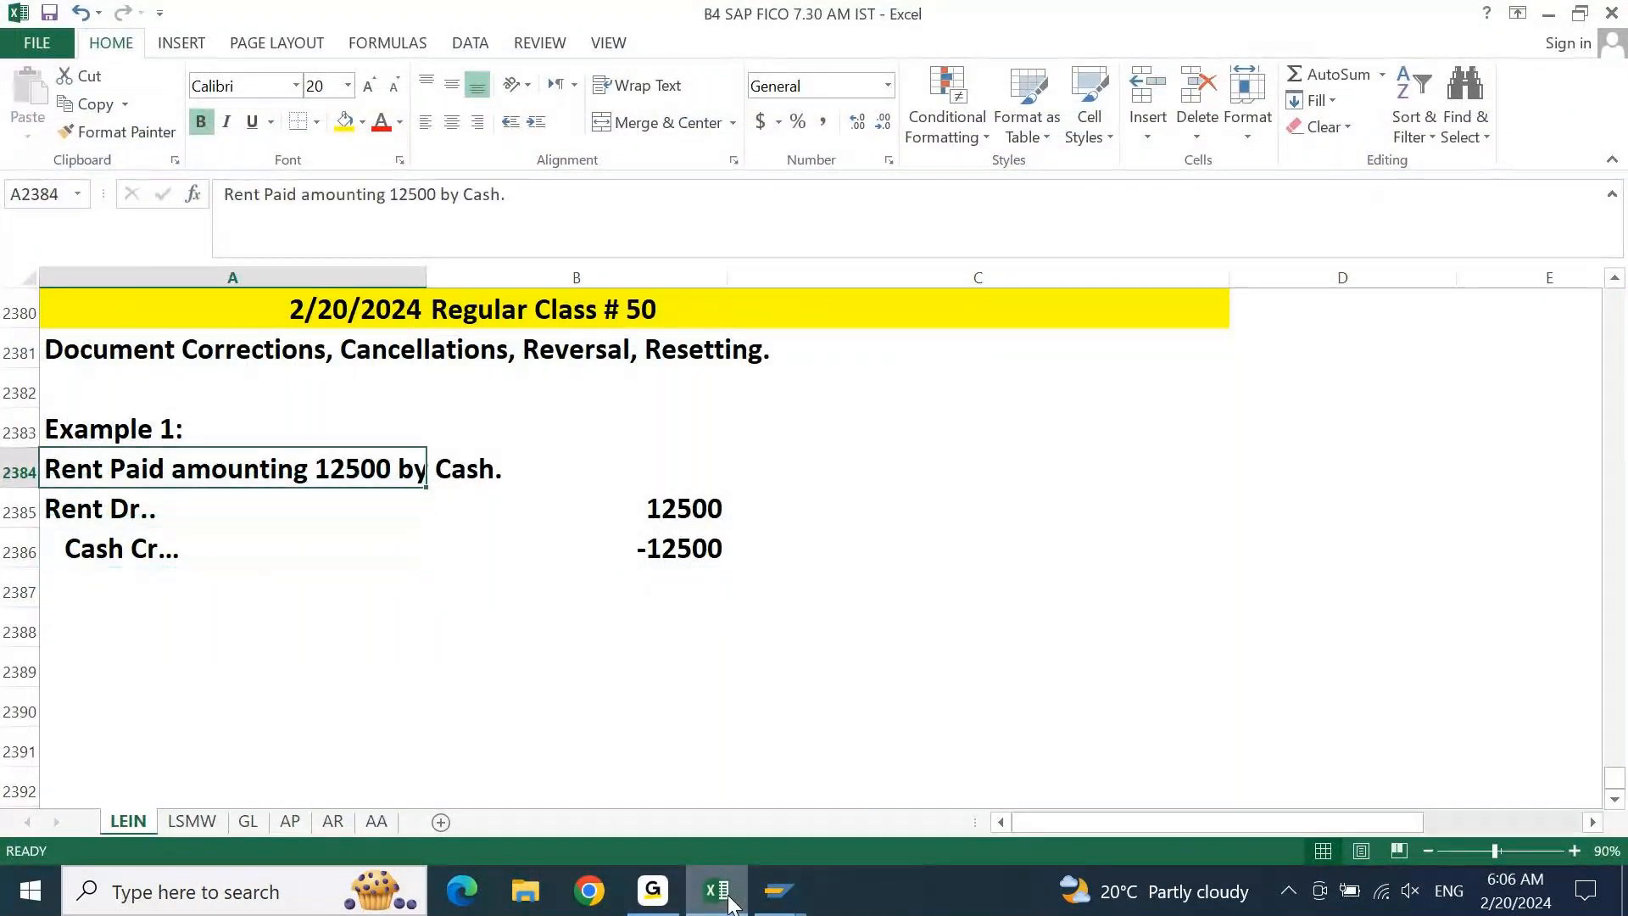
click(652, 889)
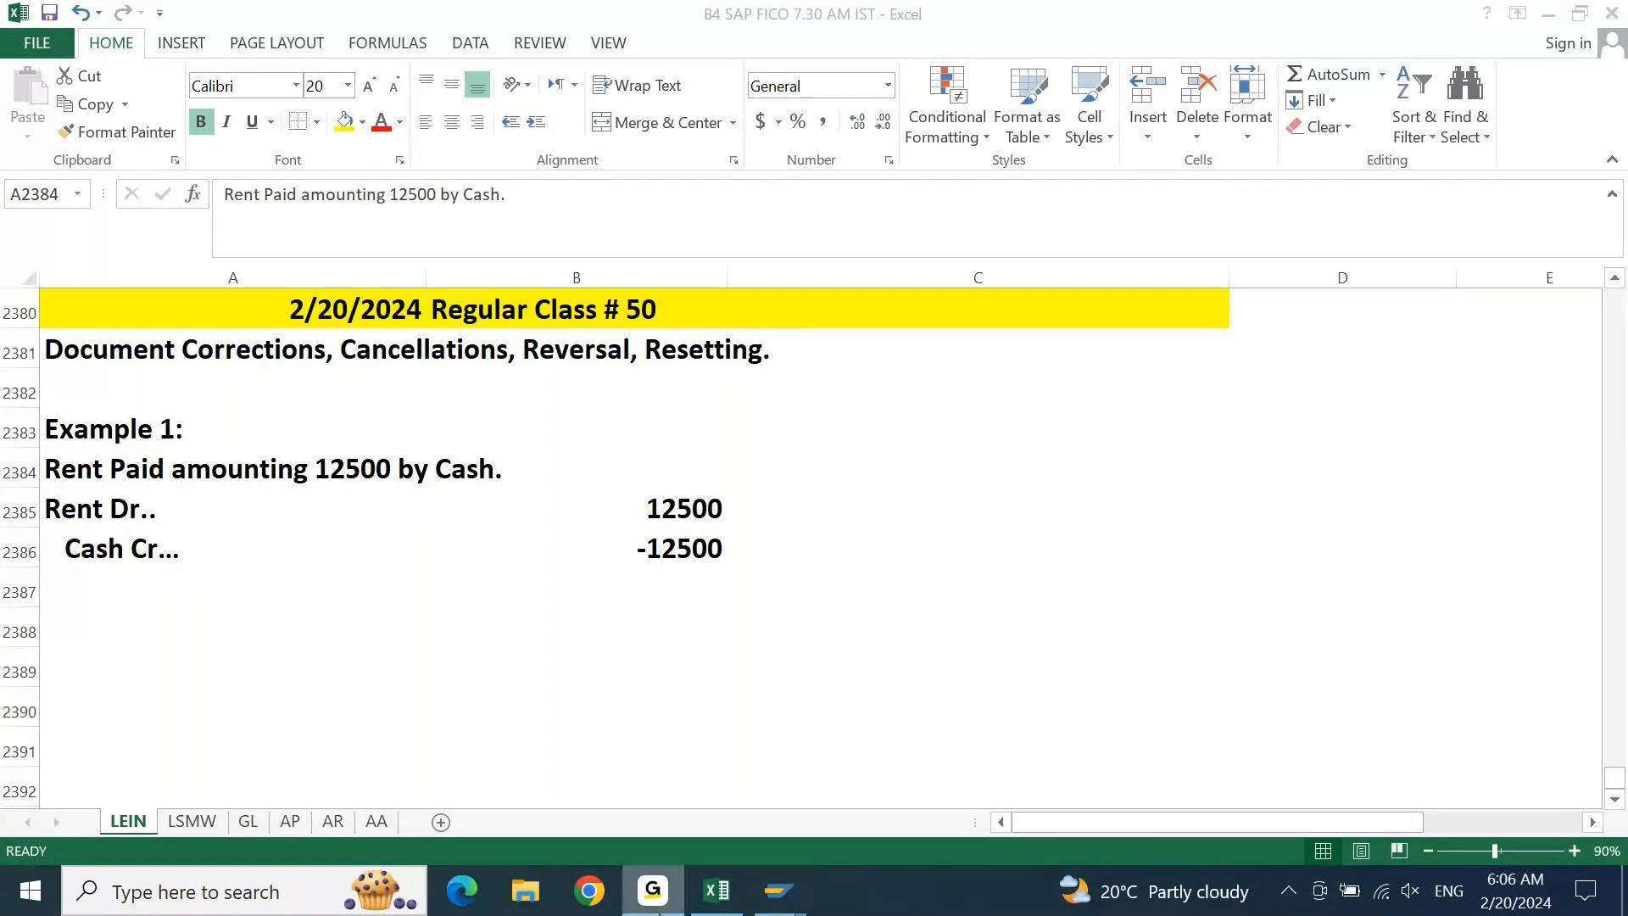
click(645, 906)
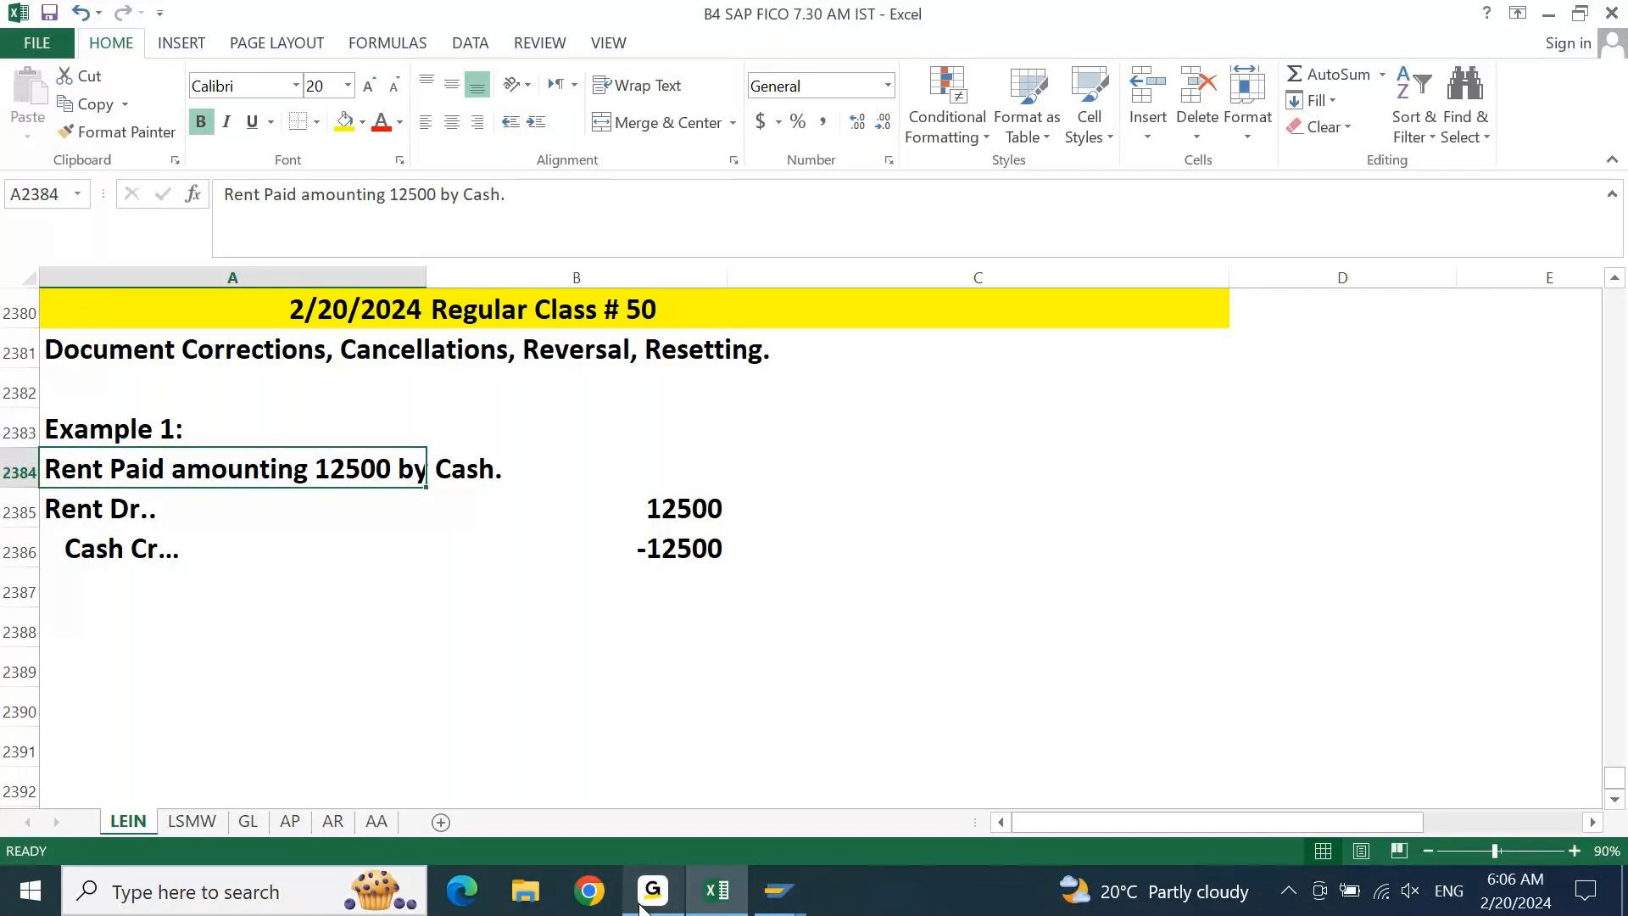
click(642, 909)
mouse_move(715, 908)
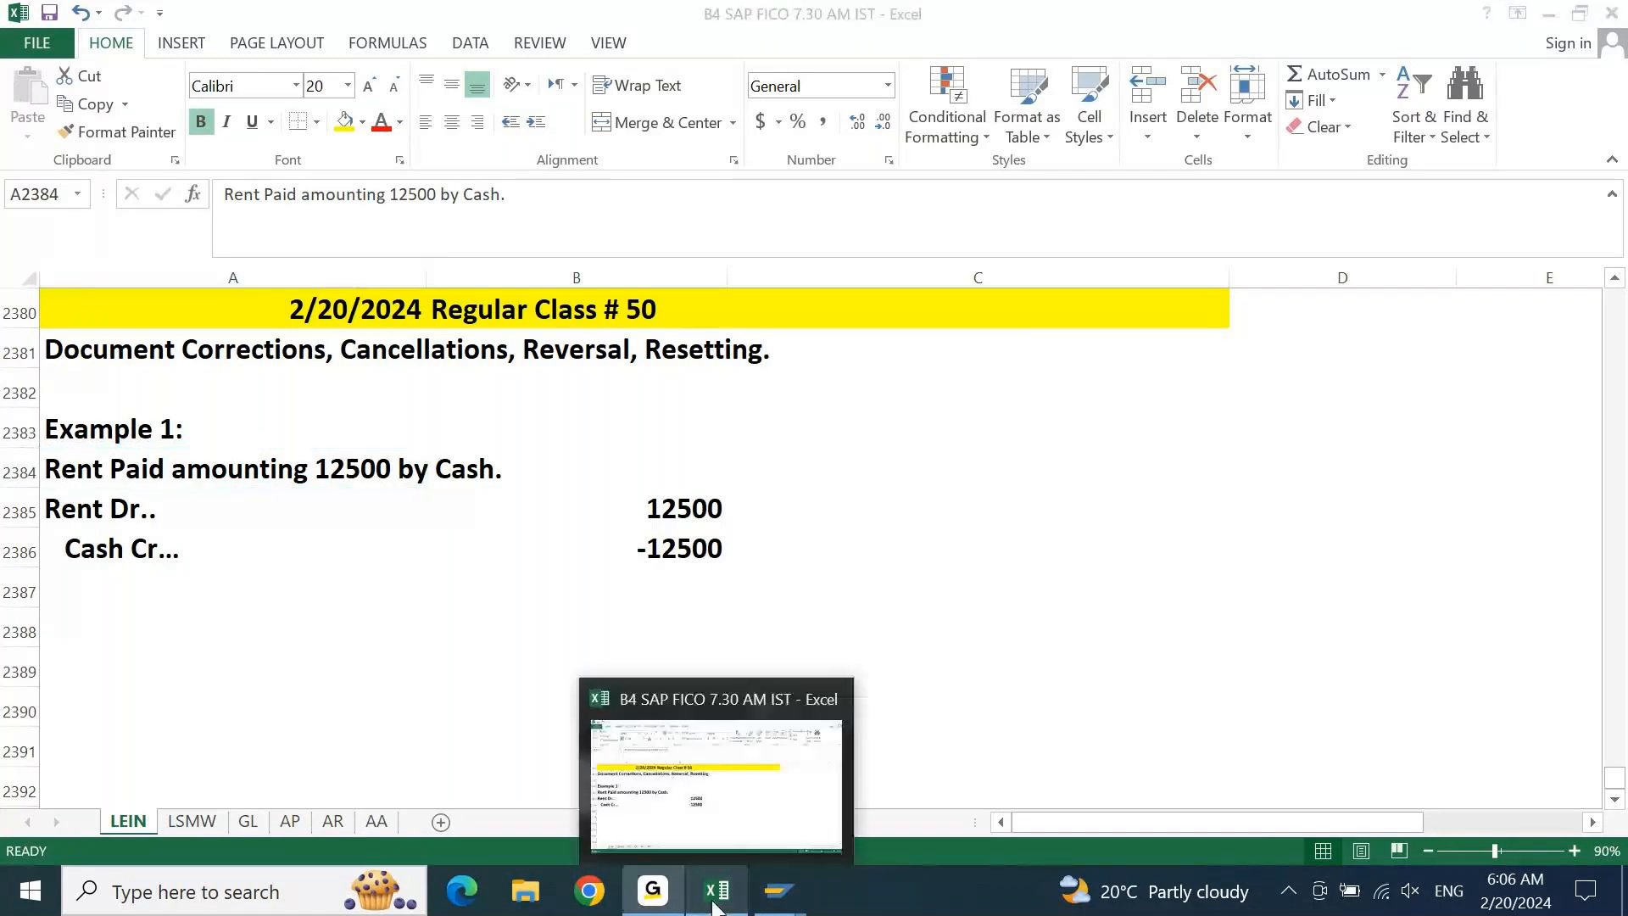
click(715, 909)
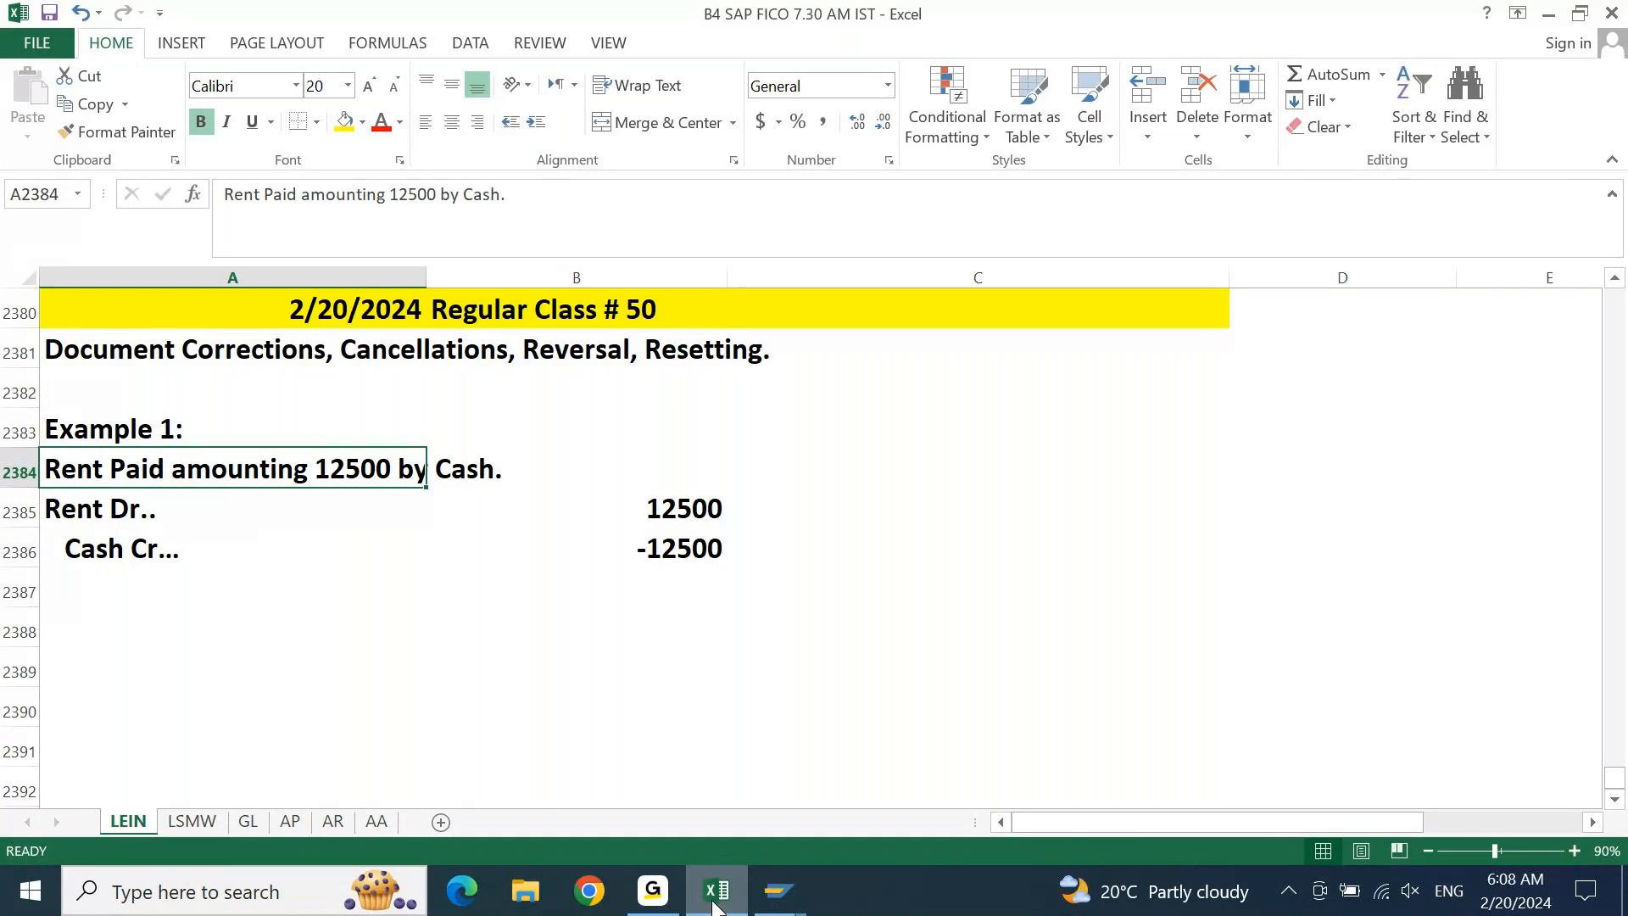
Enter the first error scenario "1. Amount Posted as 125000 instead of 12500" in cell A2388, leaving a blank row below the journal entry
key(Down)
key(Down)
key(Down)
key(Down)
key(Down)
key(Up)
text(1. Am)
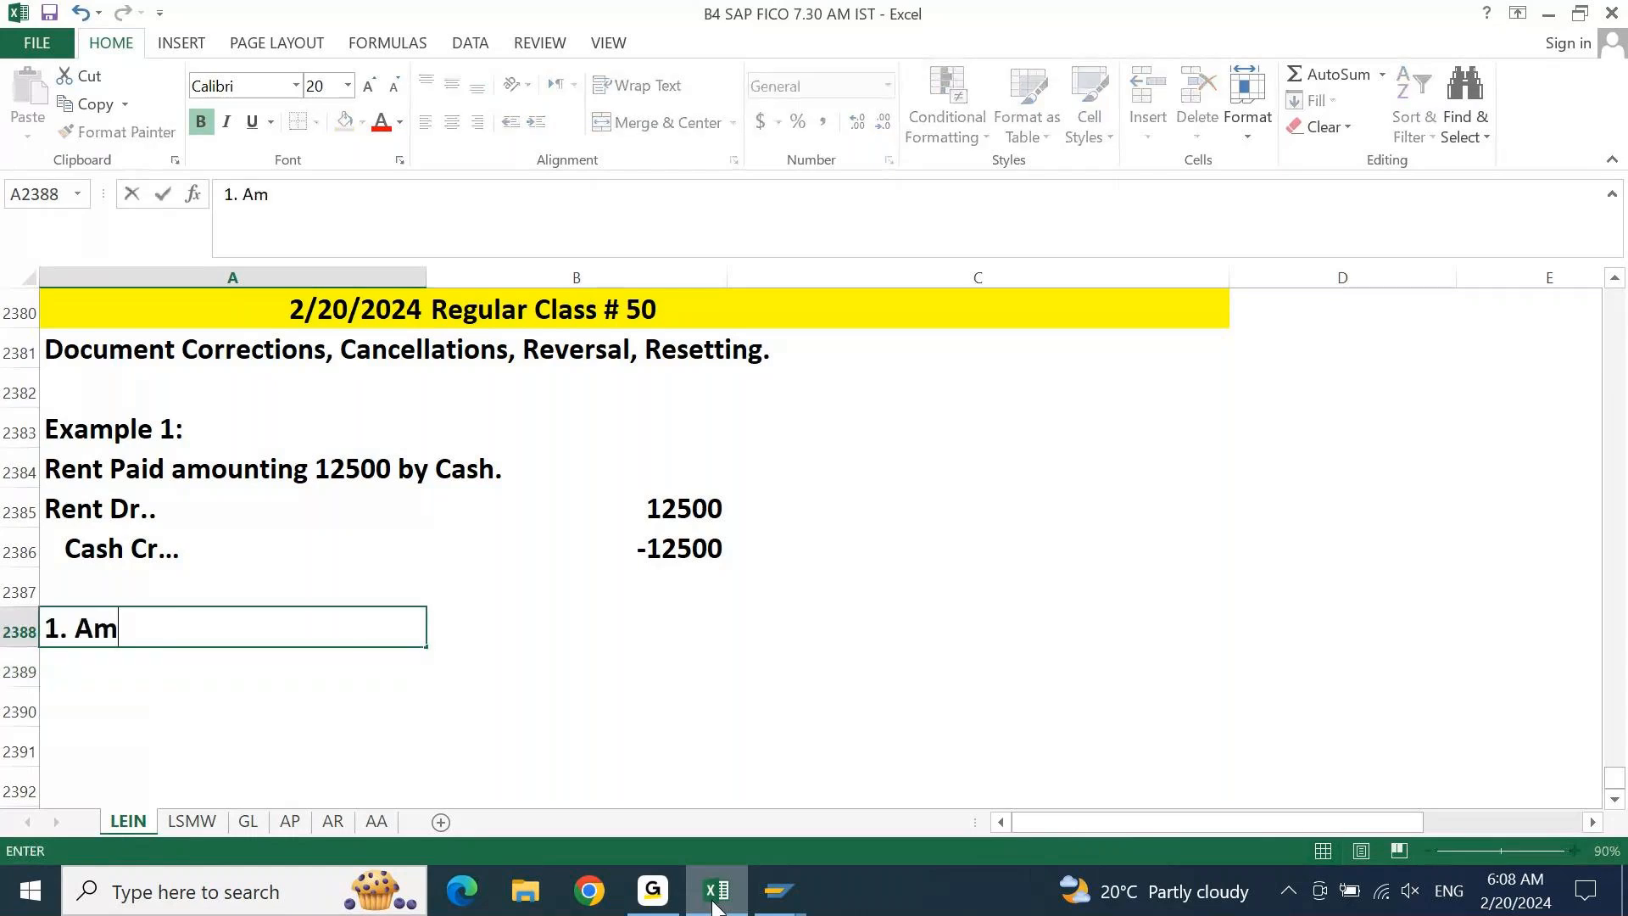
text(ount is posted)
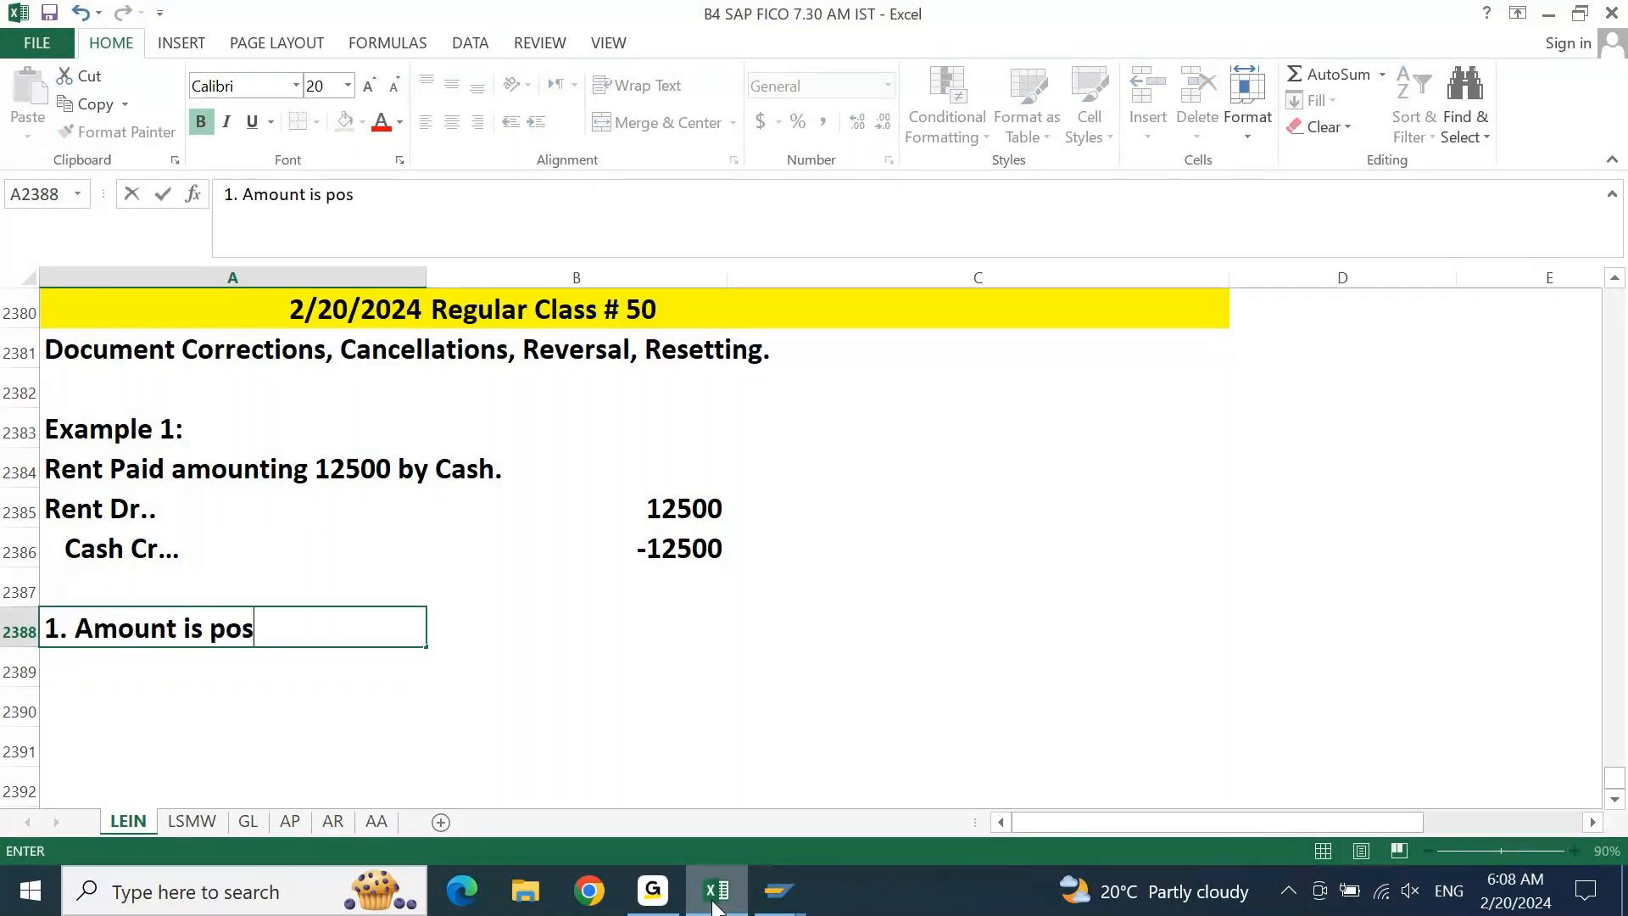
key(BackSpace)
key(BackSpace)
key(BackSpace)
key(BackSpace)
key(BackSpace)
key(BackSpace)
key(BackSpace)
key(BackSpace)
key(BackSpace)
key(BackSpace)
text(Posted as 125000 inse)
key(BackSpace)
text(tead of 125)
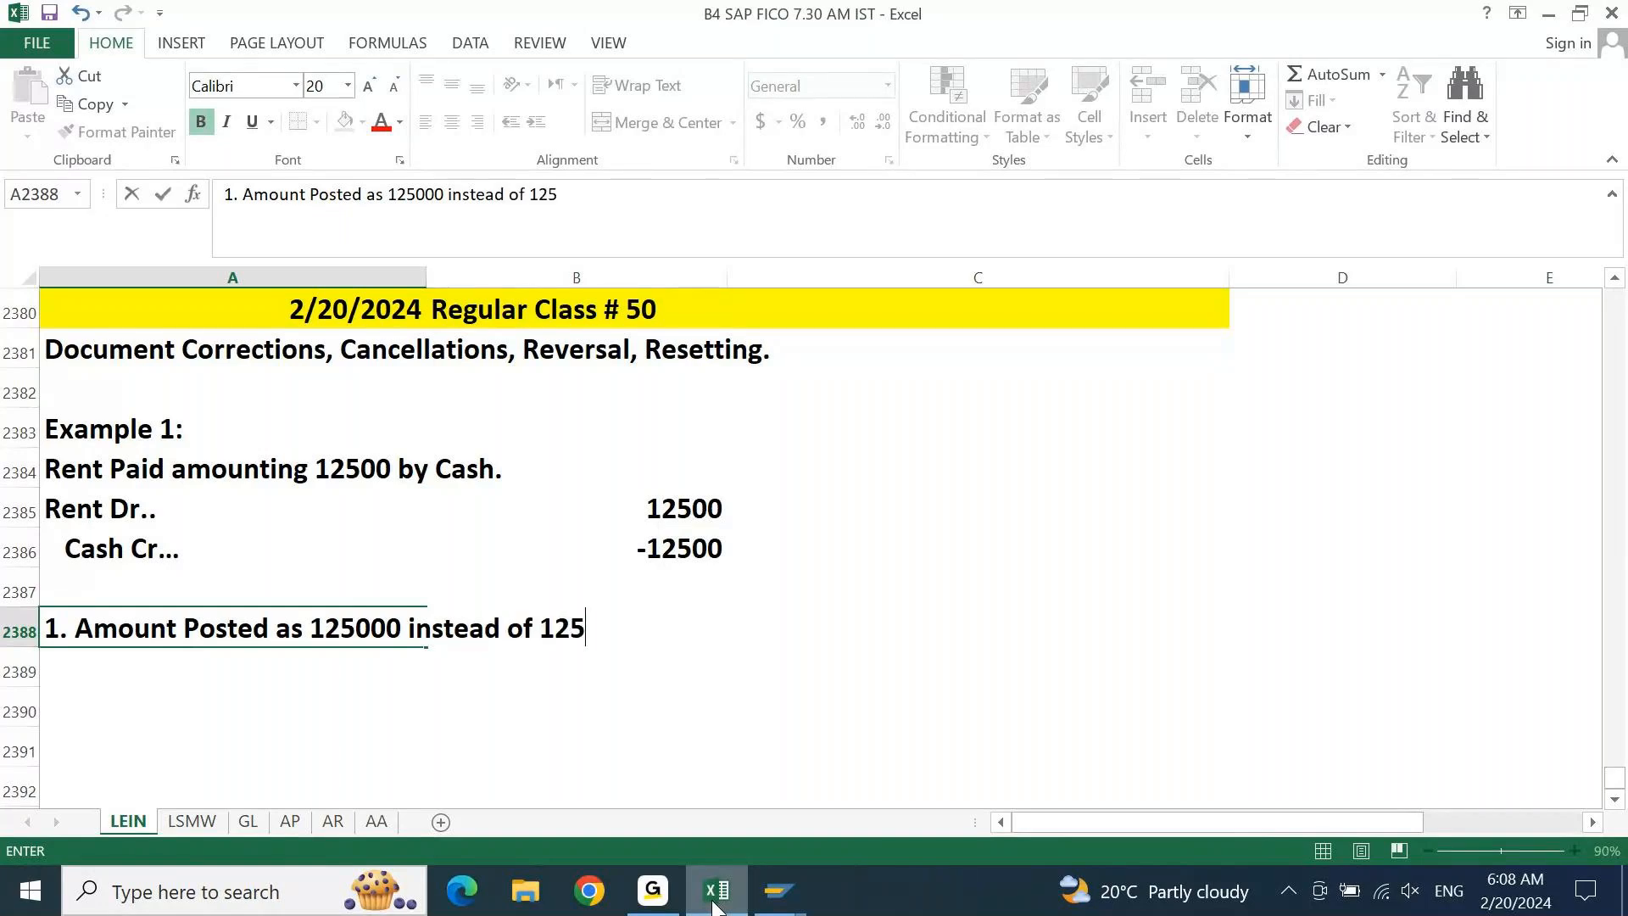
text(00)
key(Return)
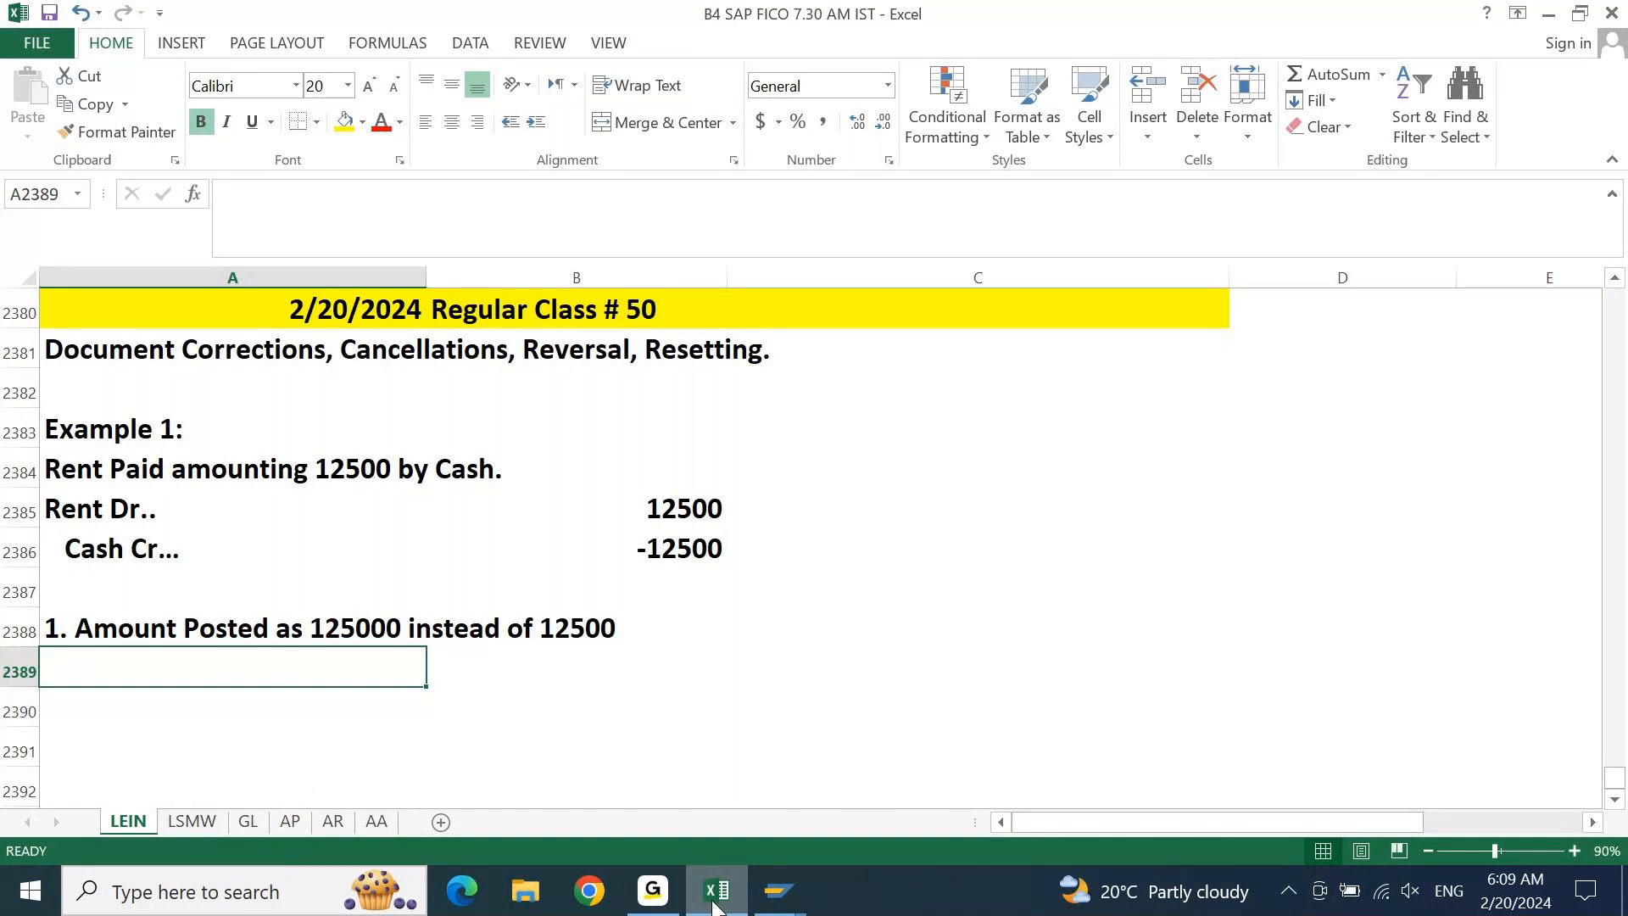
Fill the first scenario down into A2389 and edit the copy to read "2. Amount Posted as 1250 instead of 12500"
key(ctrl+d)
key(F2)
key(ctrl+Left)
key(ctrl+Left)
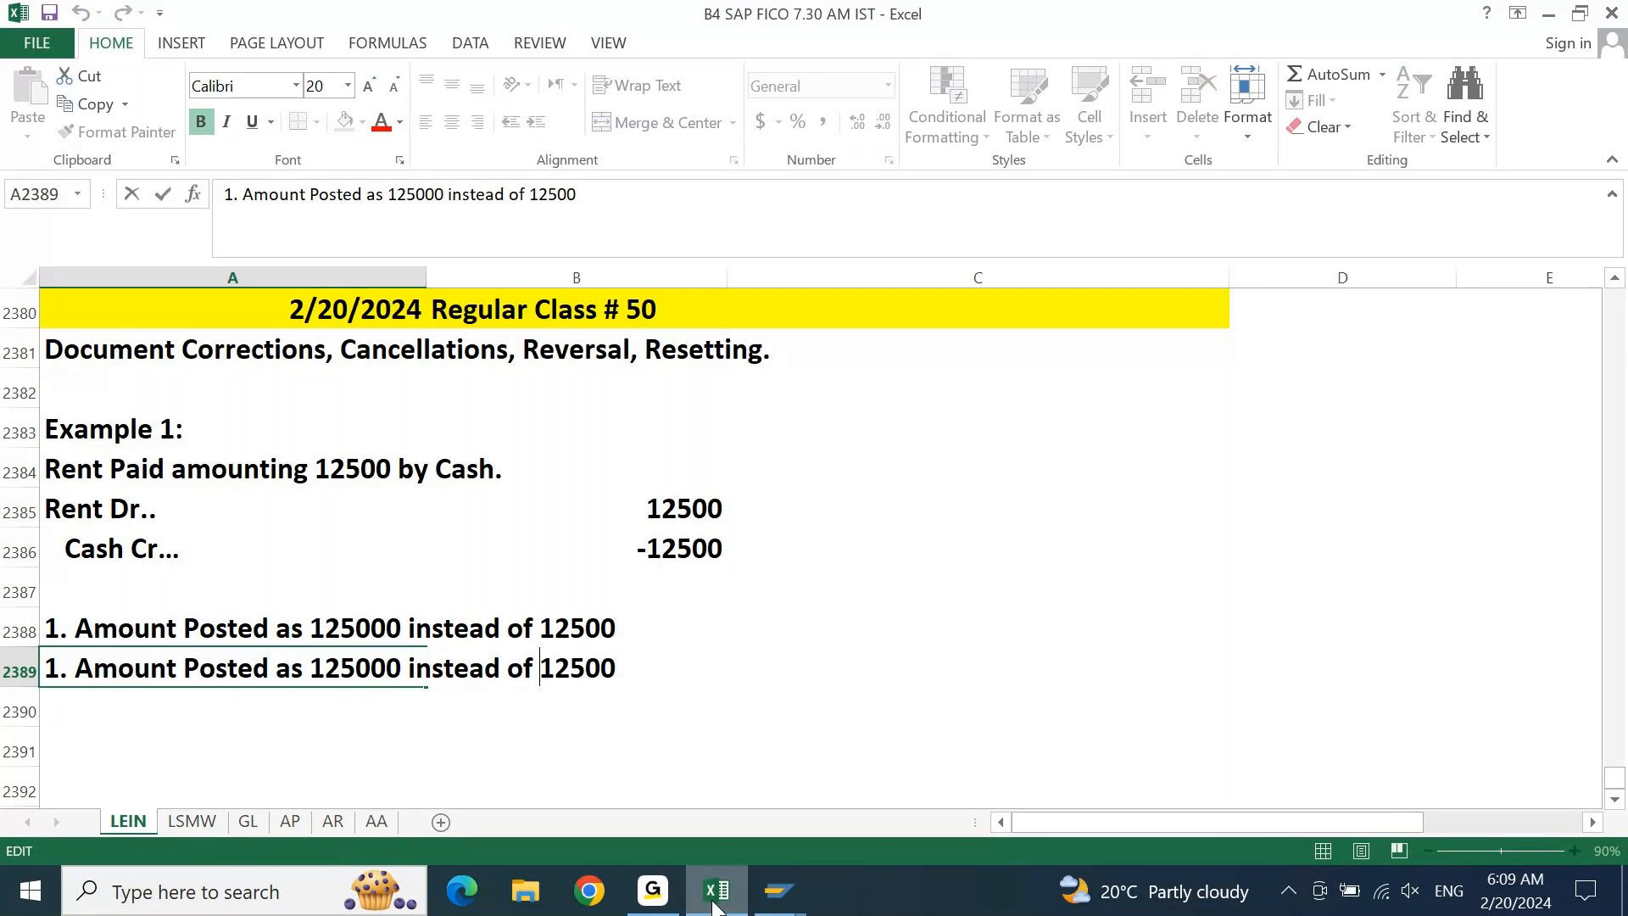
key(Home)
key(Delete)
text(2)
key(ctrl+Right)
key(ctrl+Right)
key(ctrl+Right)
key(ctrl+Right)
key(ctrl+Right)
key(Left)
key(shift+Left)
key(shift+Left)
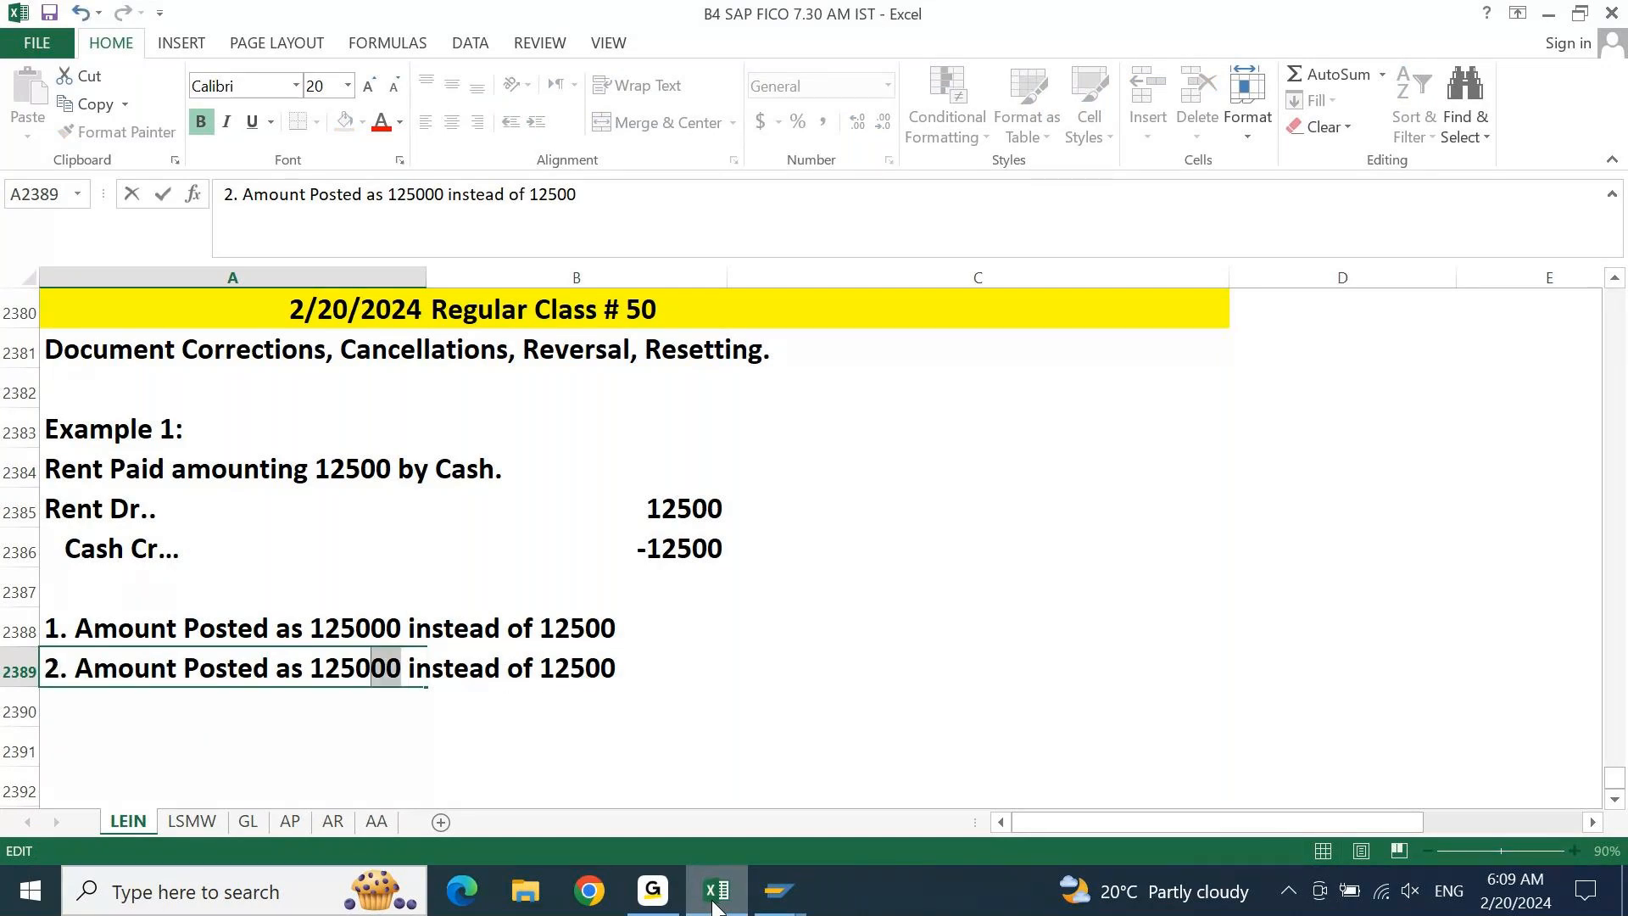
key(Delete)
key(Return)
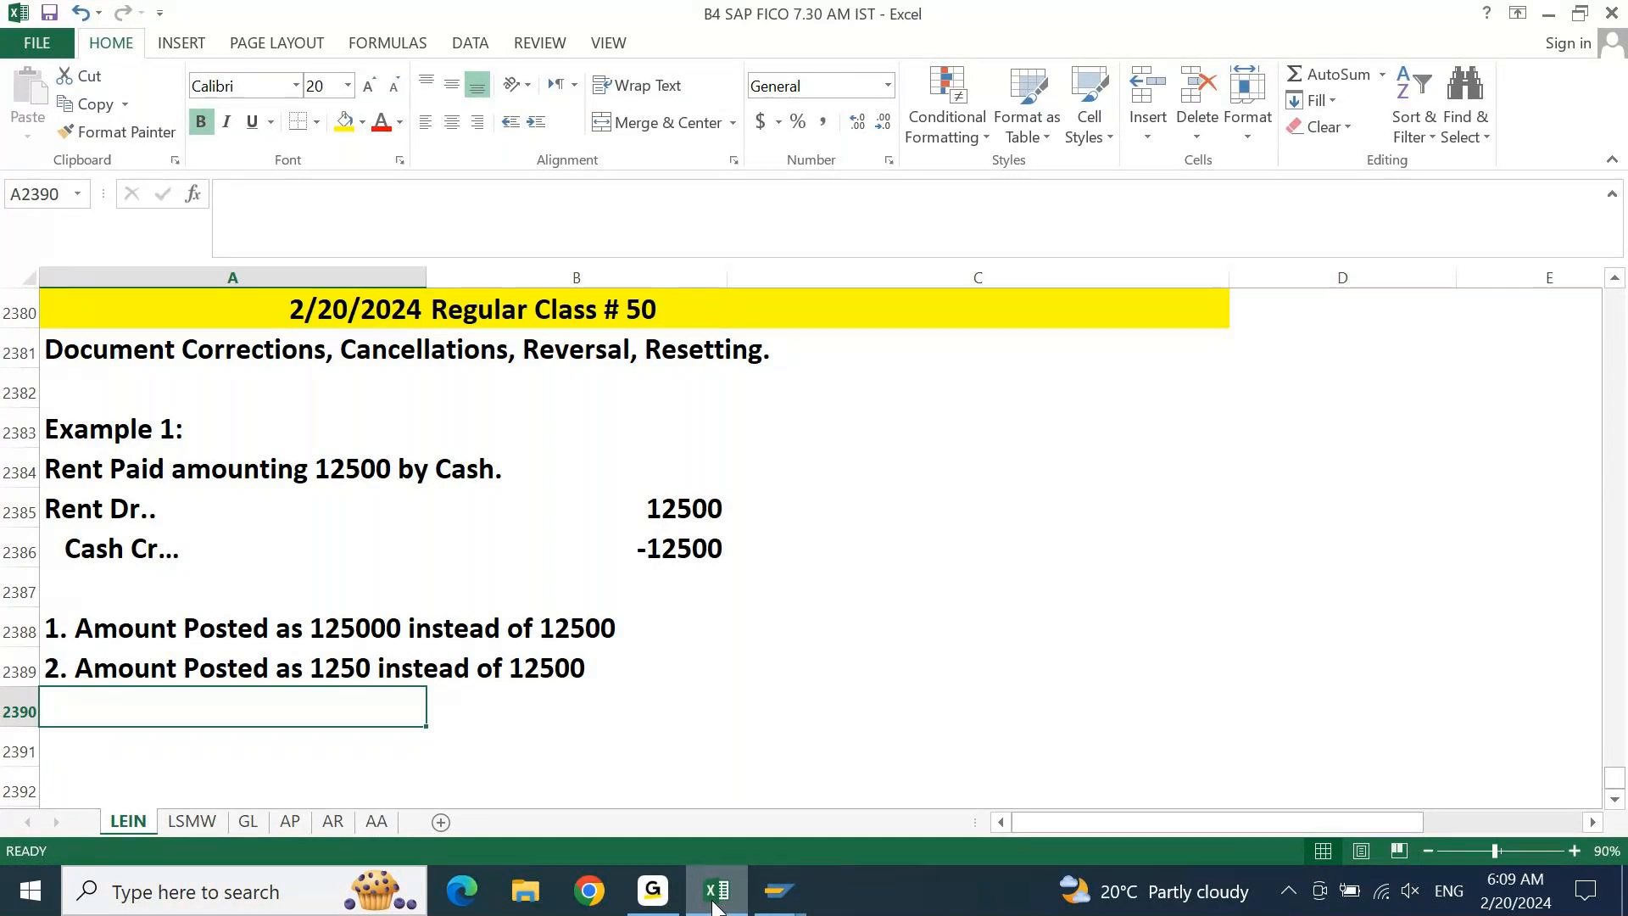
Add the third error scenario in cell A2390 as "3. GL Account used was not correct."
text(3. )
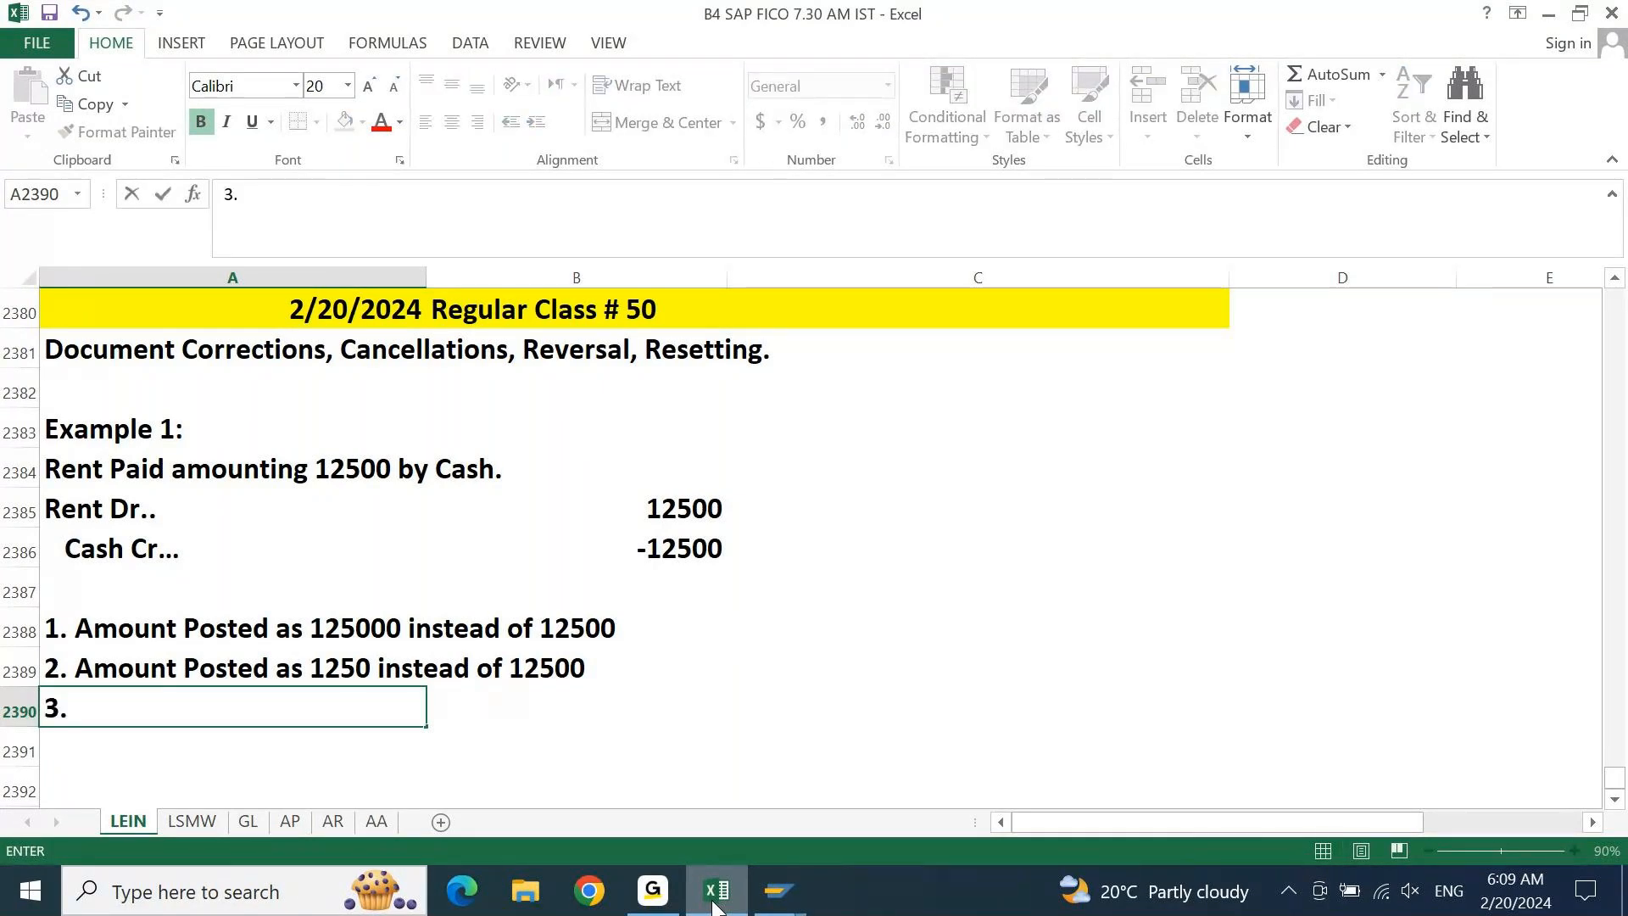
text(GL Account)
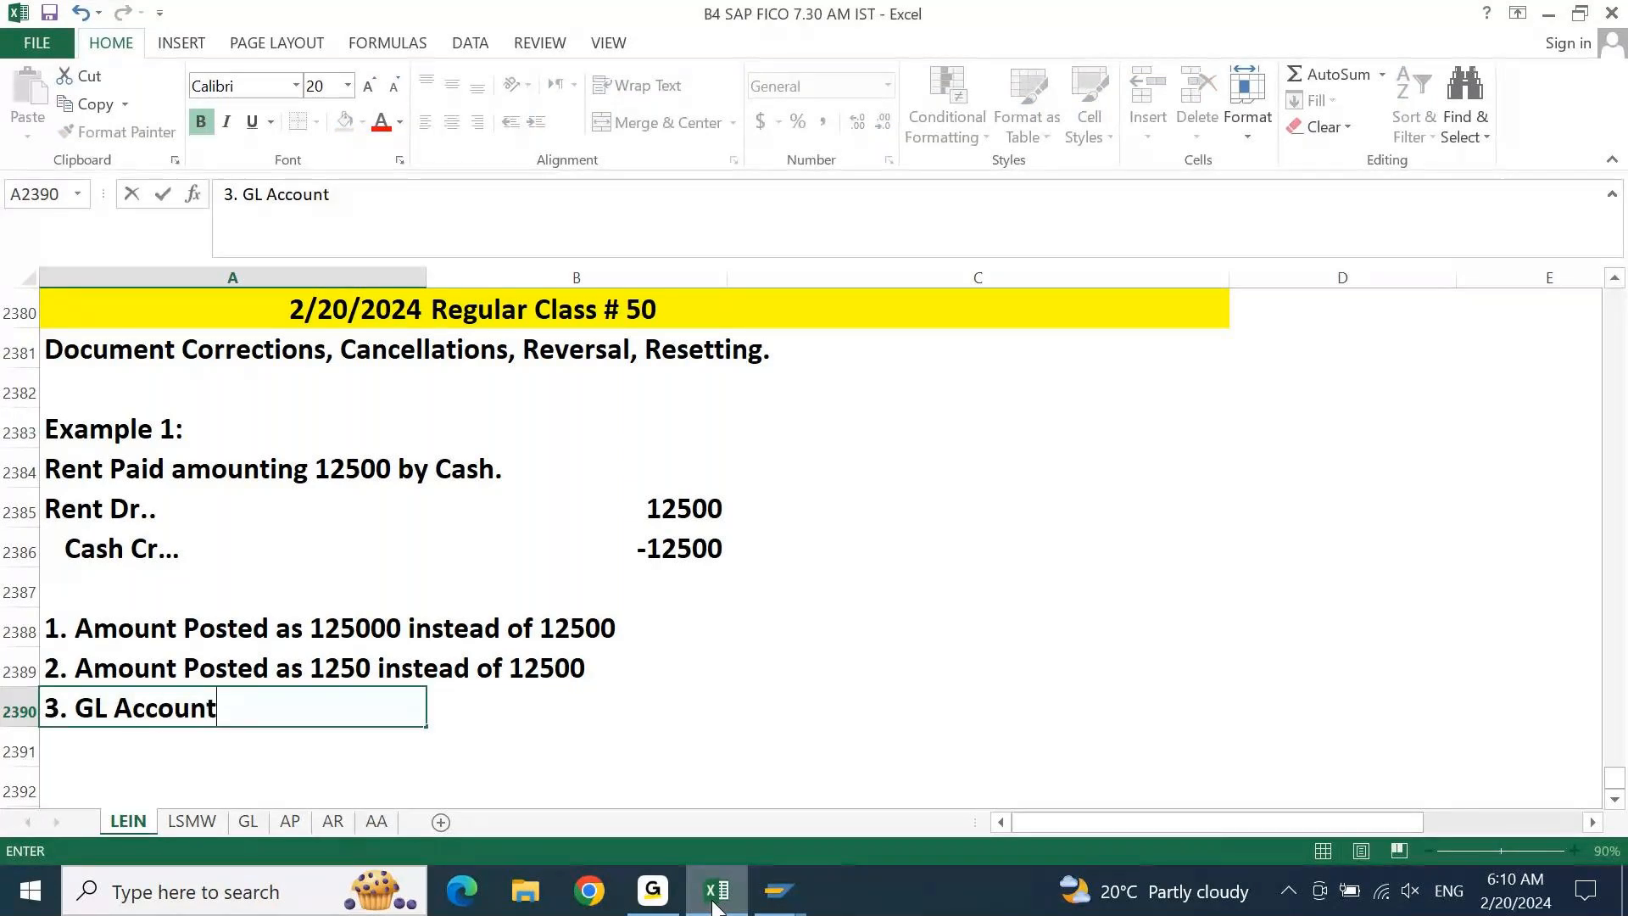
text( used was not correcr)
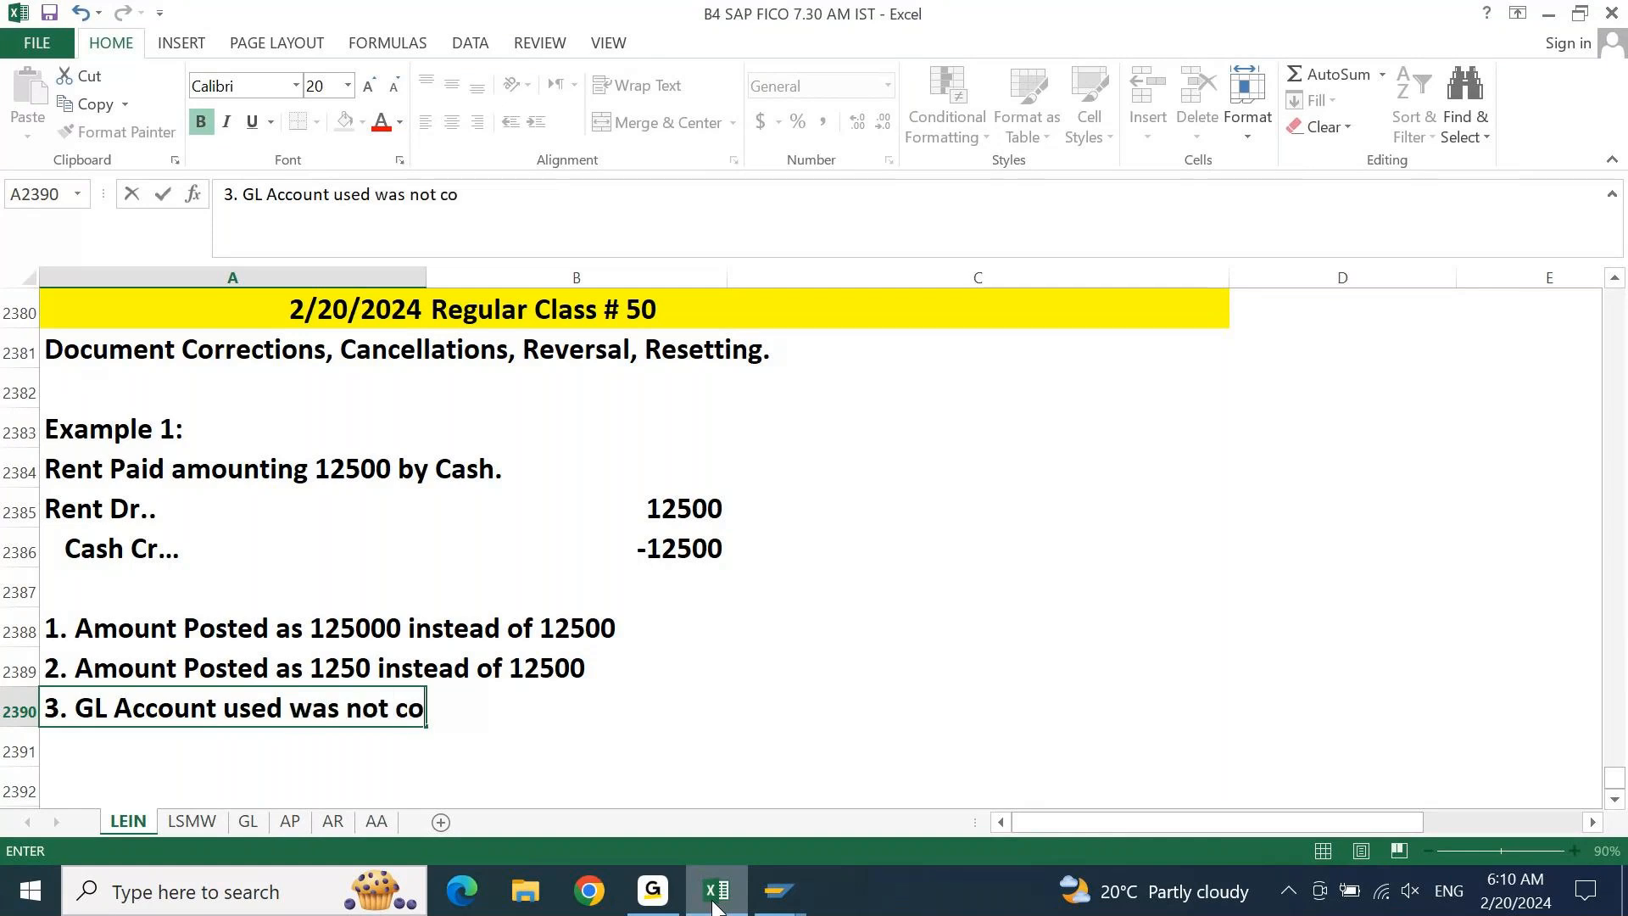
key(BackSpace)
text(t)
text(.)
key(Return)
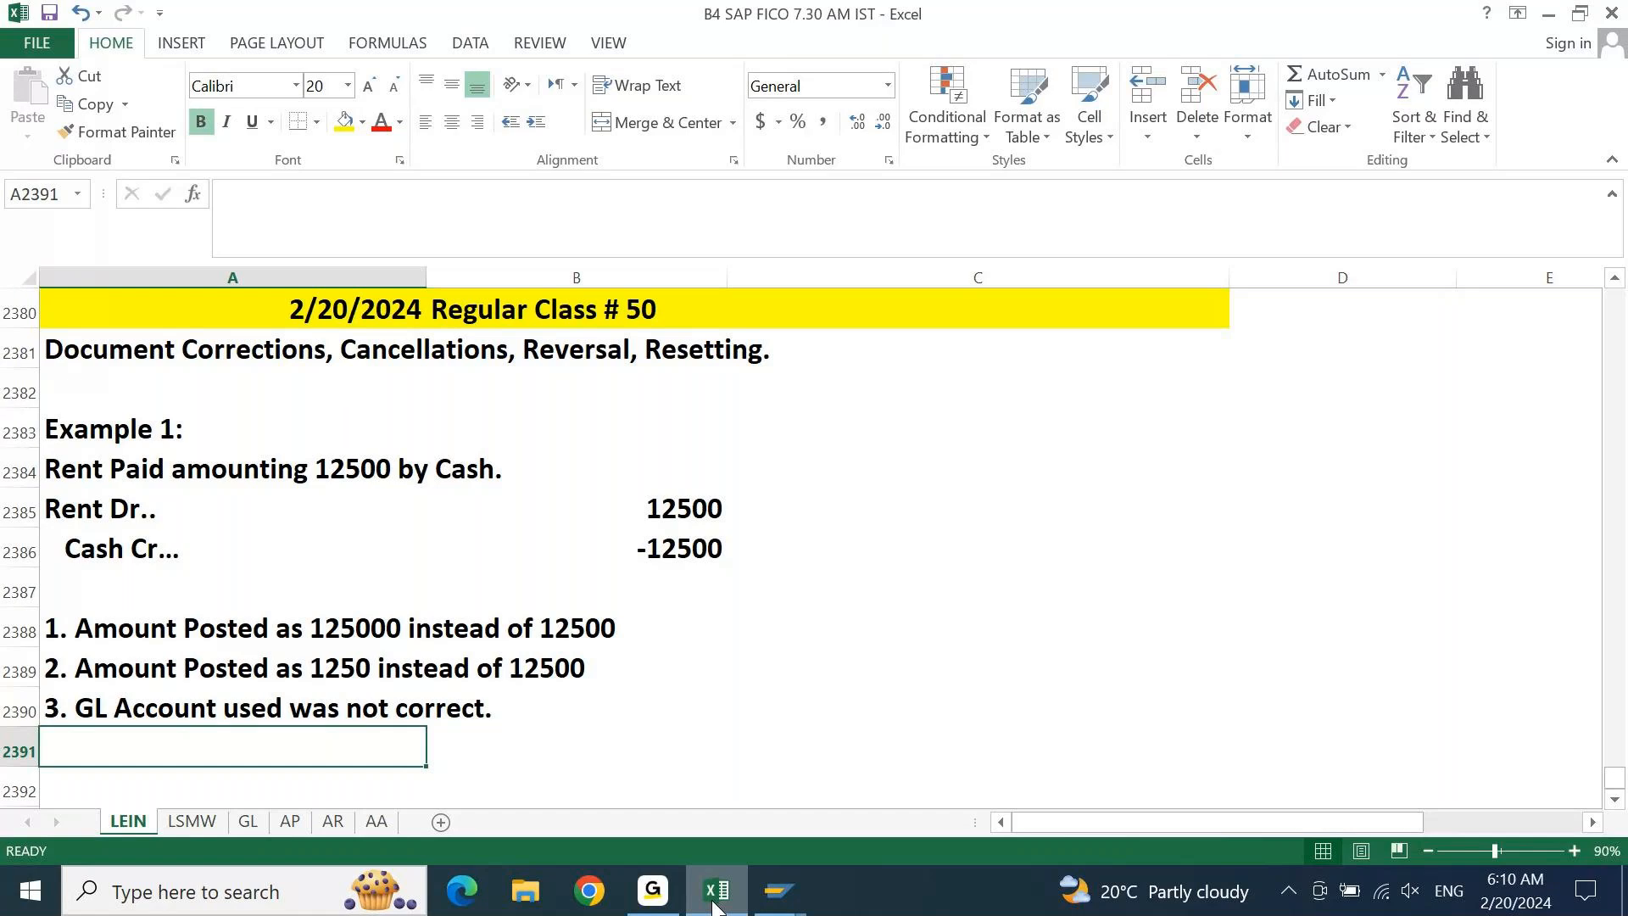
Add the scenarios "4. Profit center is not correct" in A2391 and "5. Document Type is not correct" in A2392
text(4. Profit center is not correct)
key(Return)
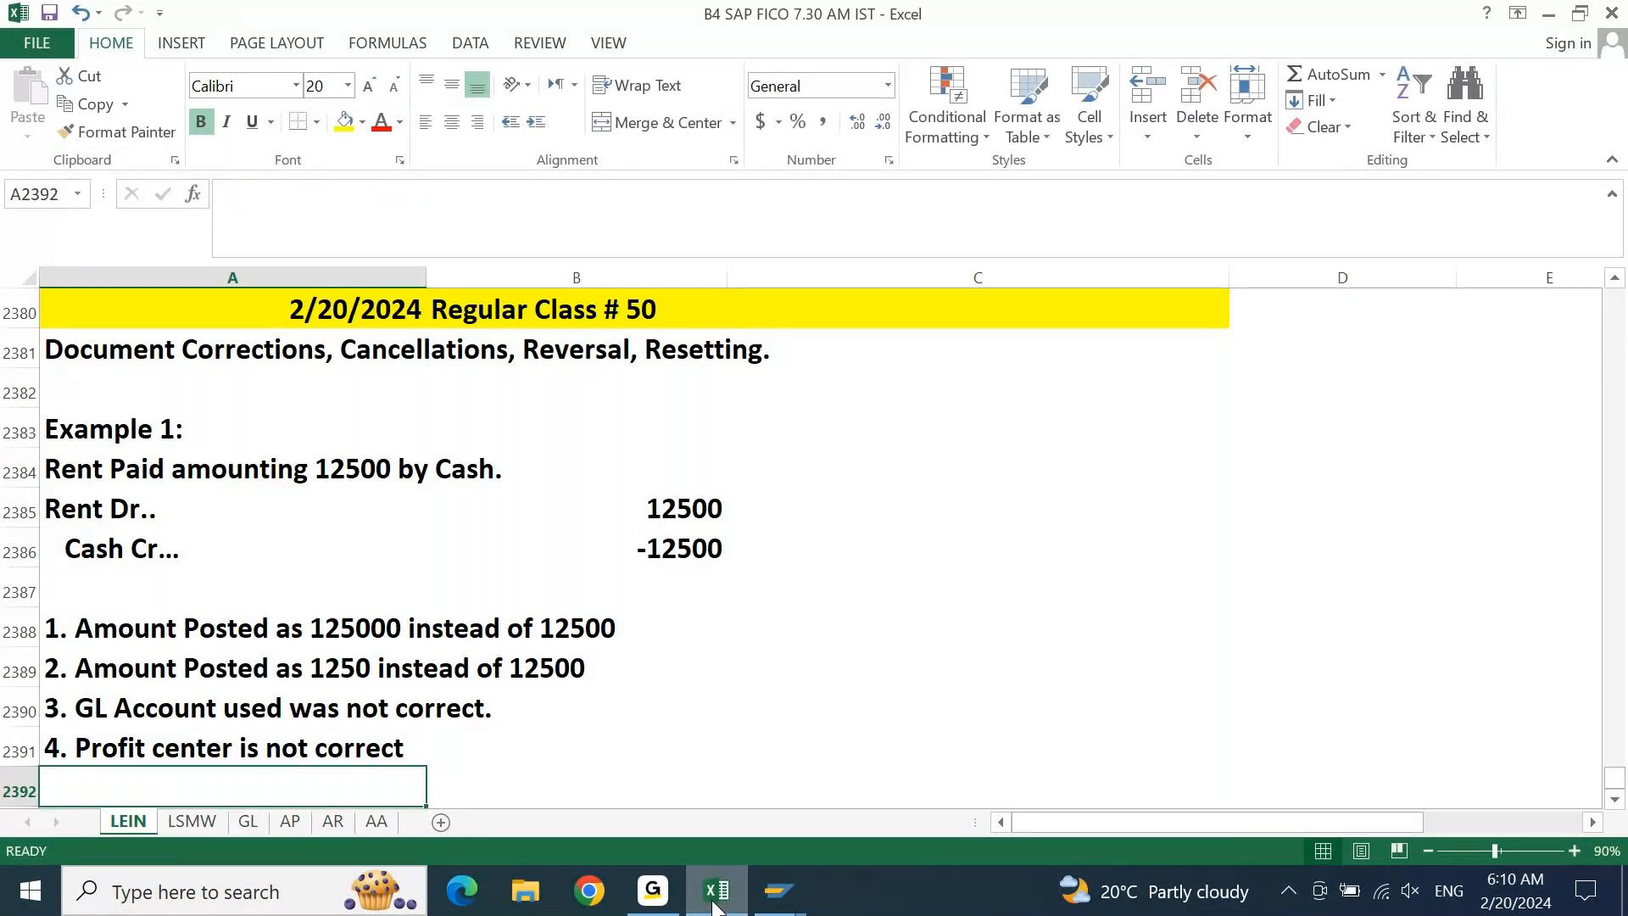
text(5. Document Typ)
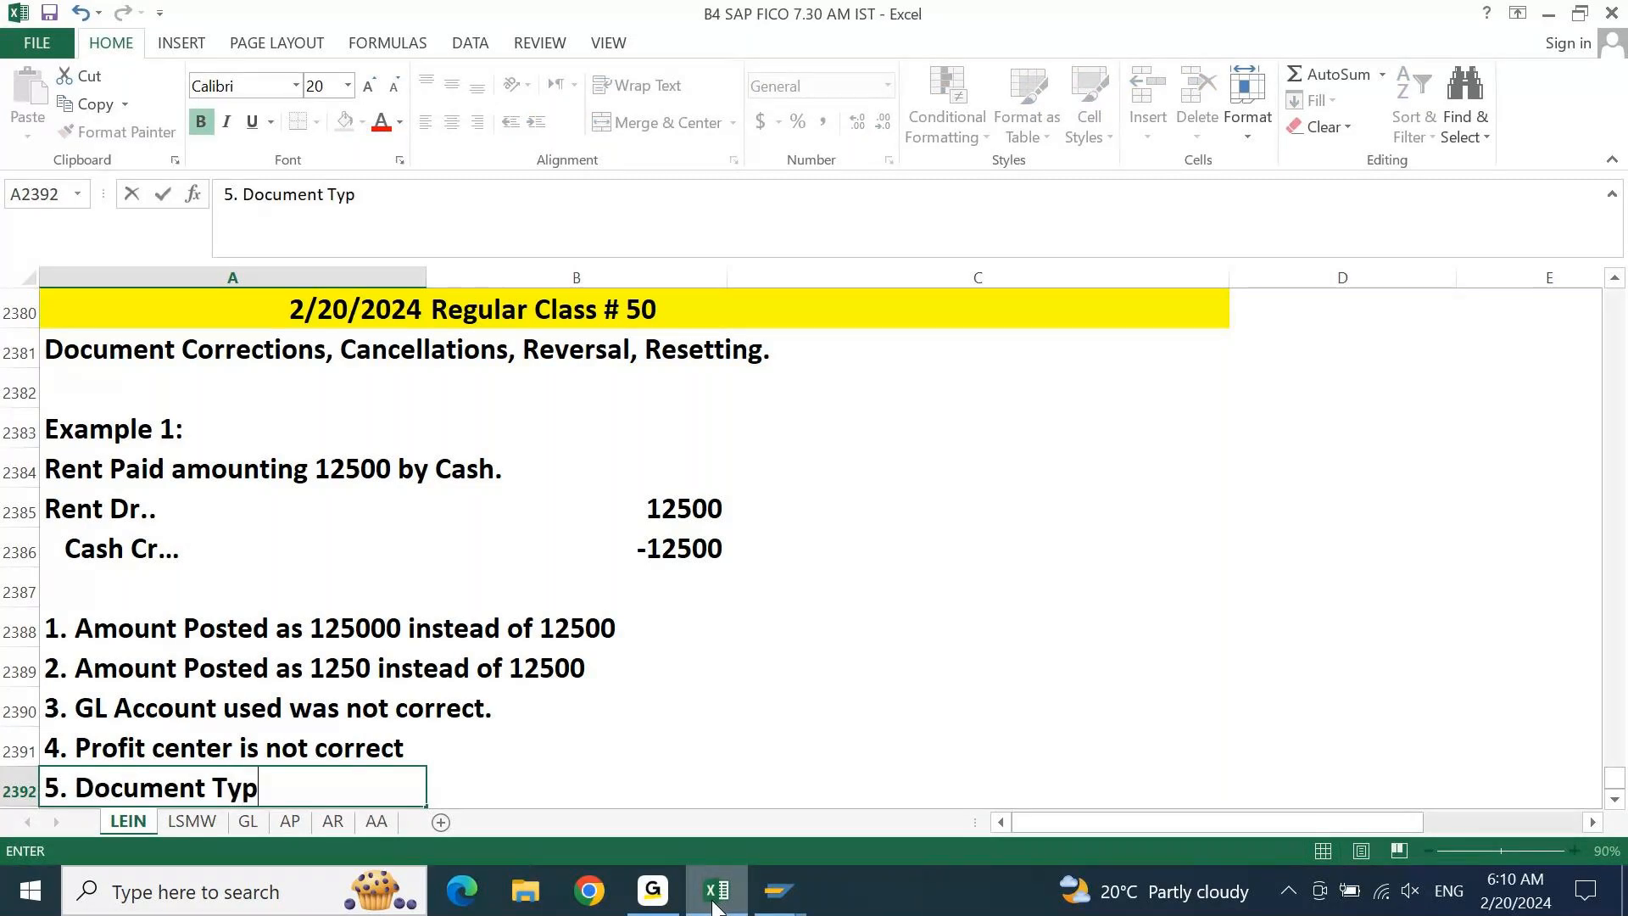
text(e is not)
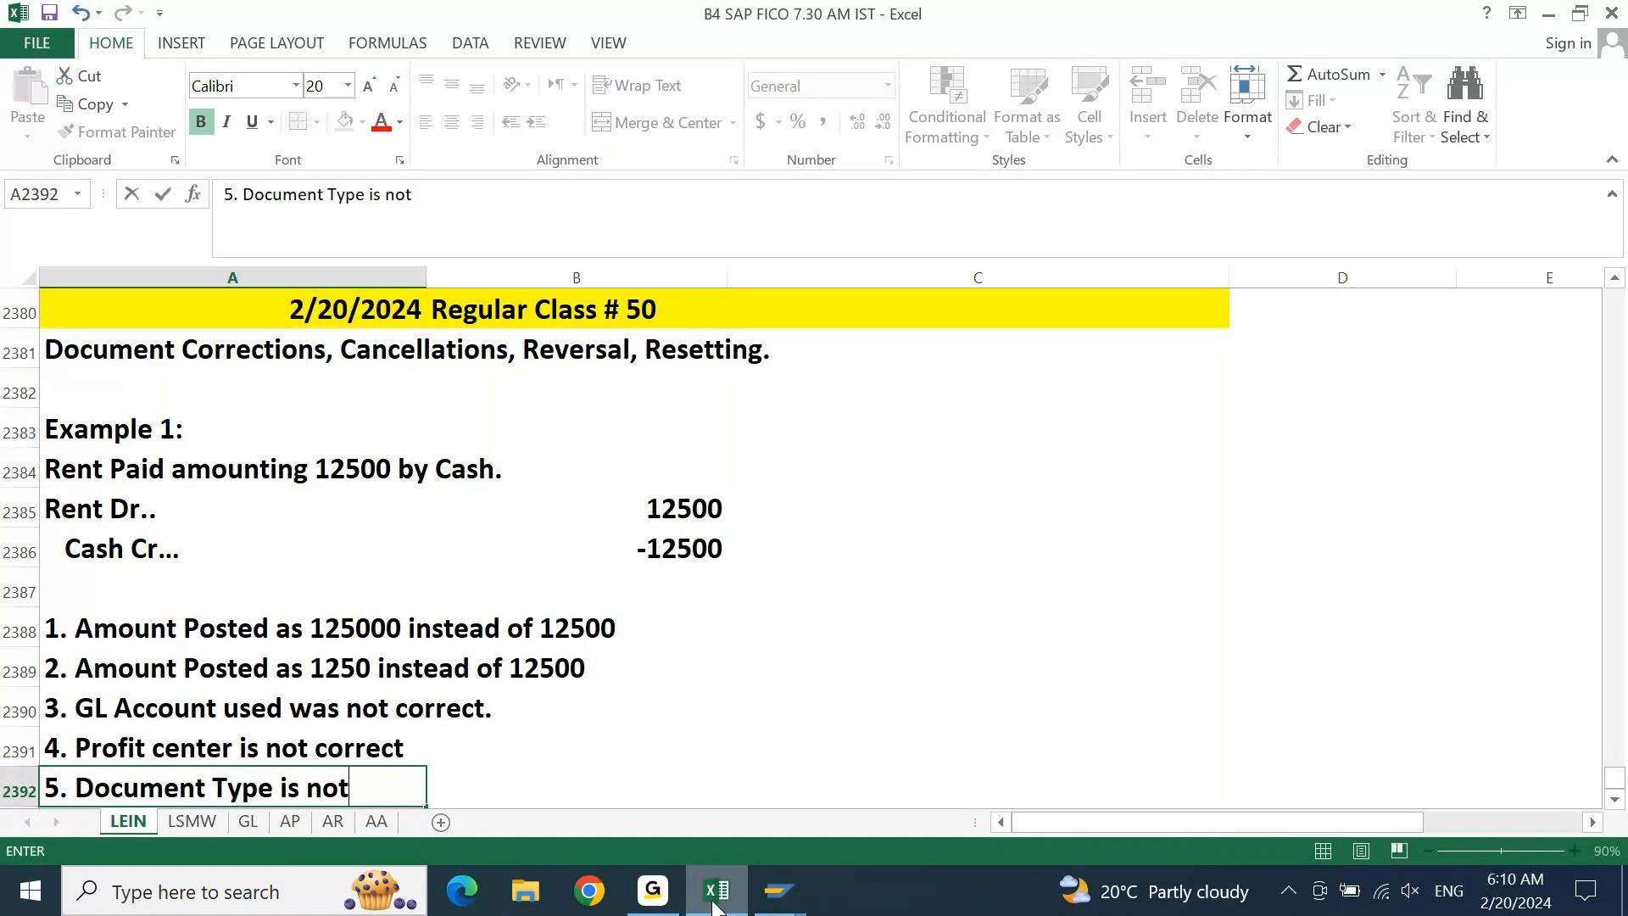
text( correct)
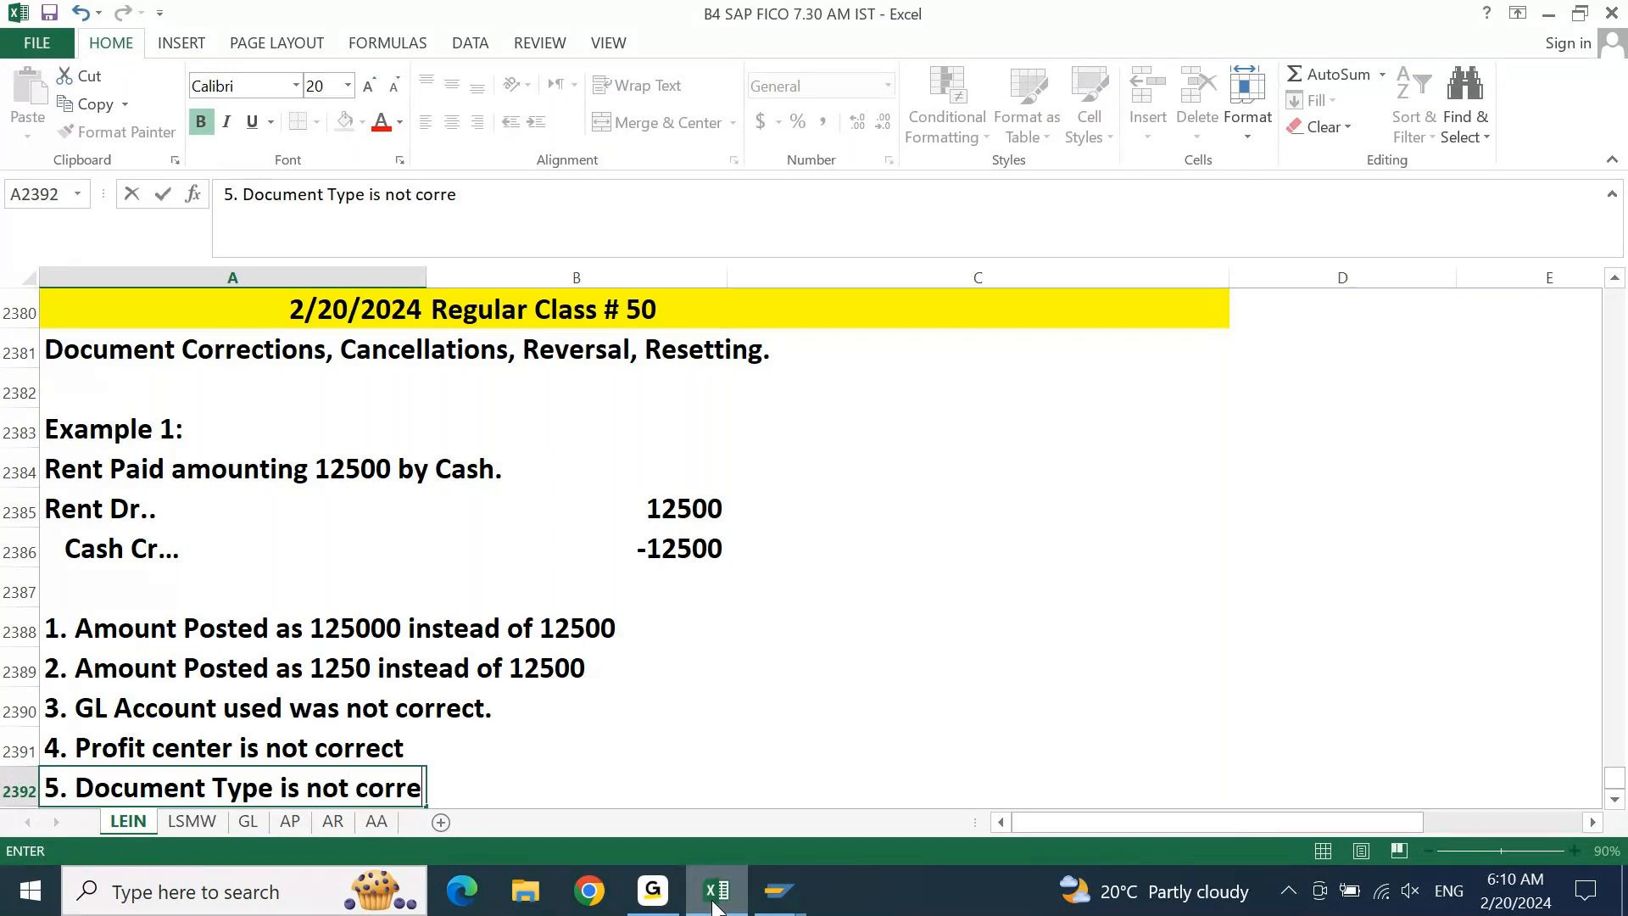
key(Return)
key(Return)
key(Up)
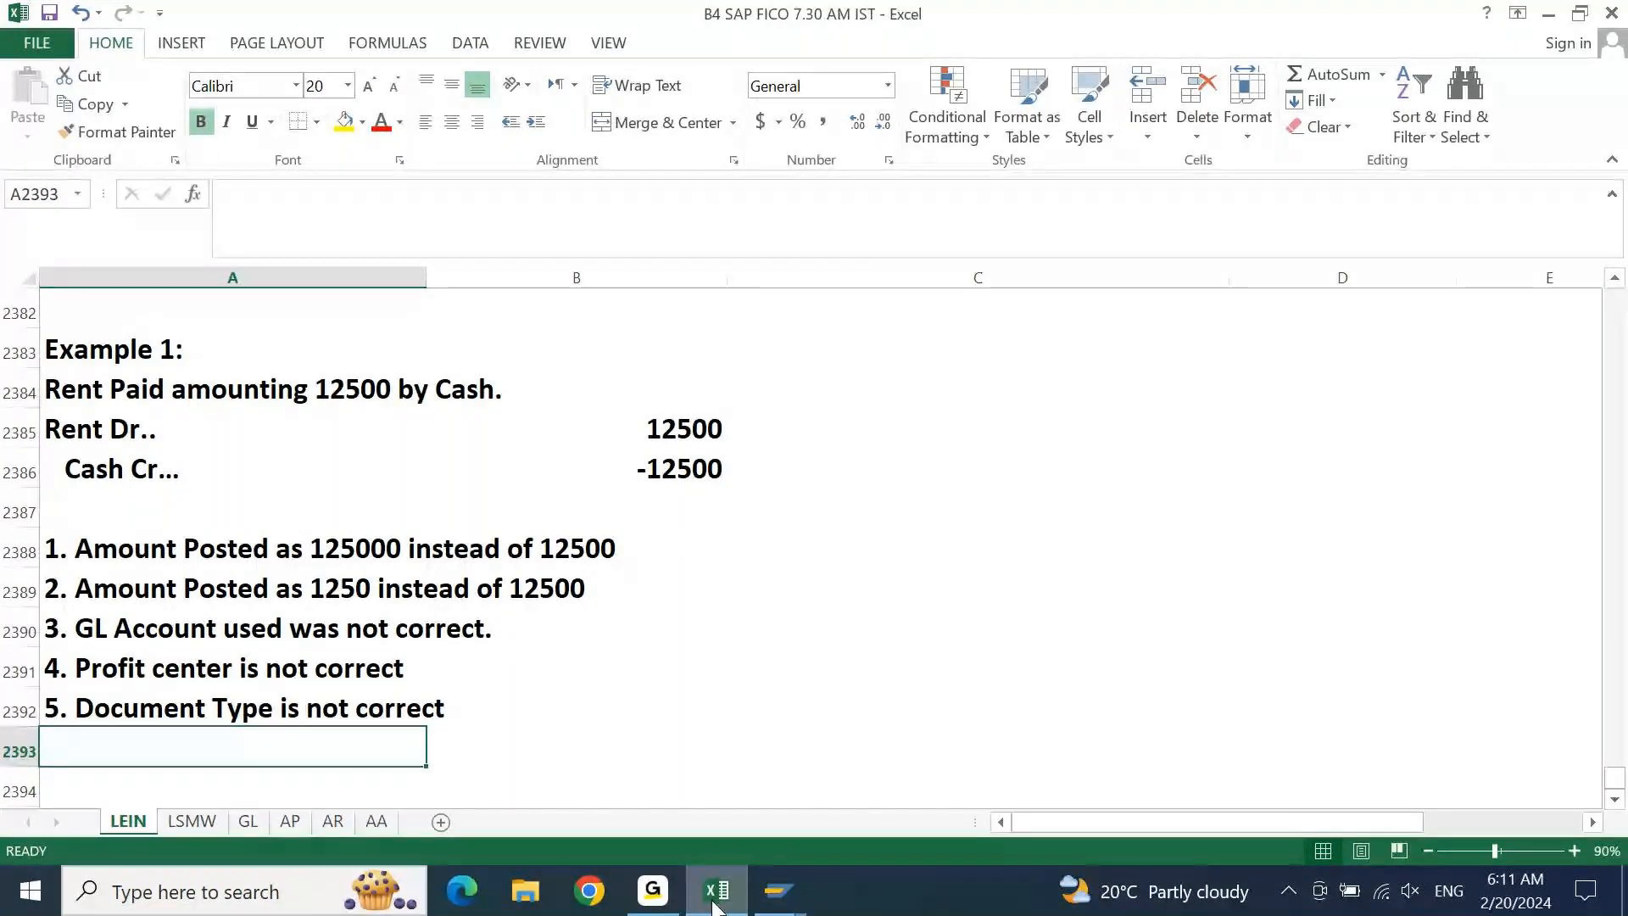
key(Up)
key(Up)
key(Up)
key(Up)
key(Up)
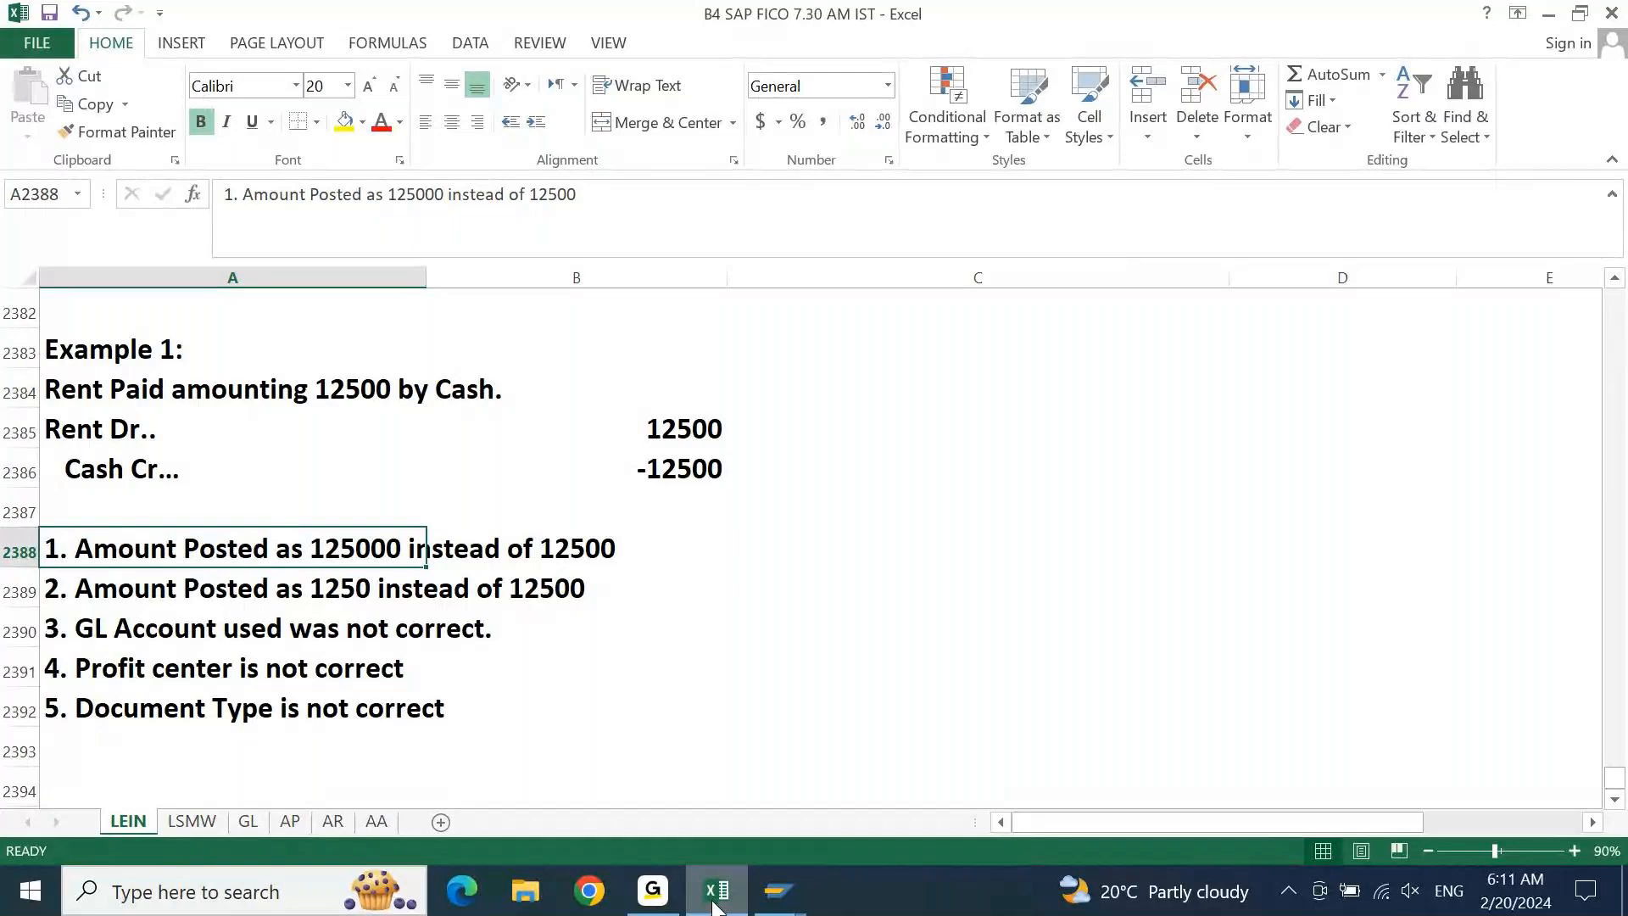
Switch to SAP Easy Access, open transaction FS00 and look up the Rent account under Operating Expenses
mouse_move(778, 890)
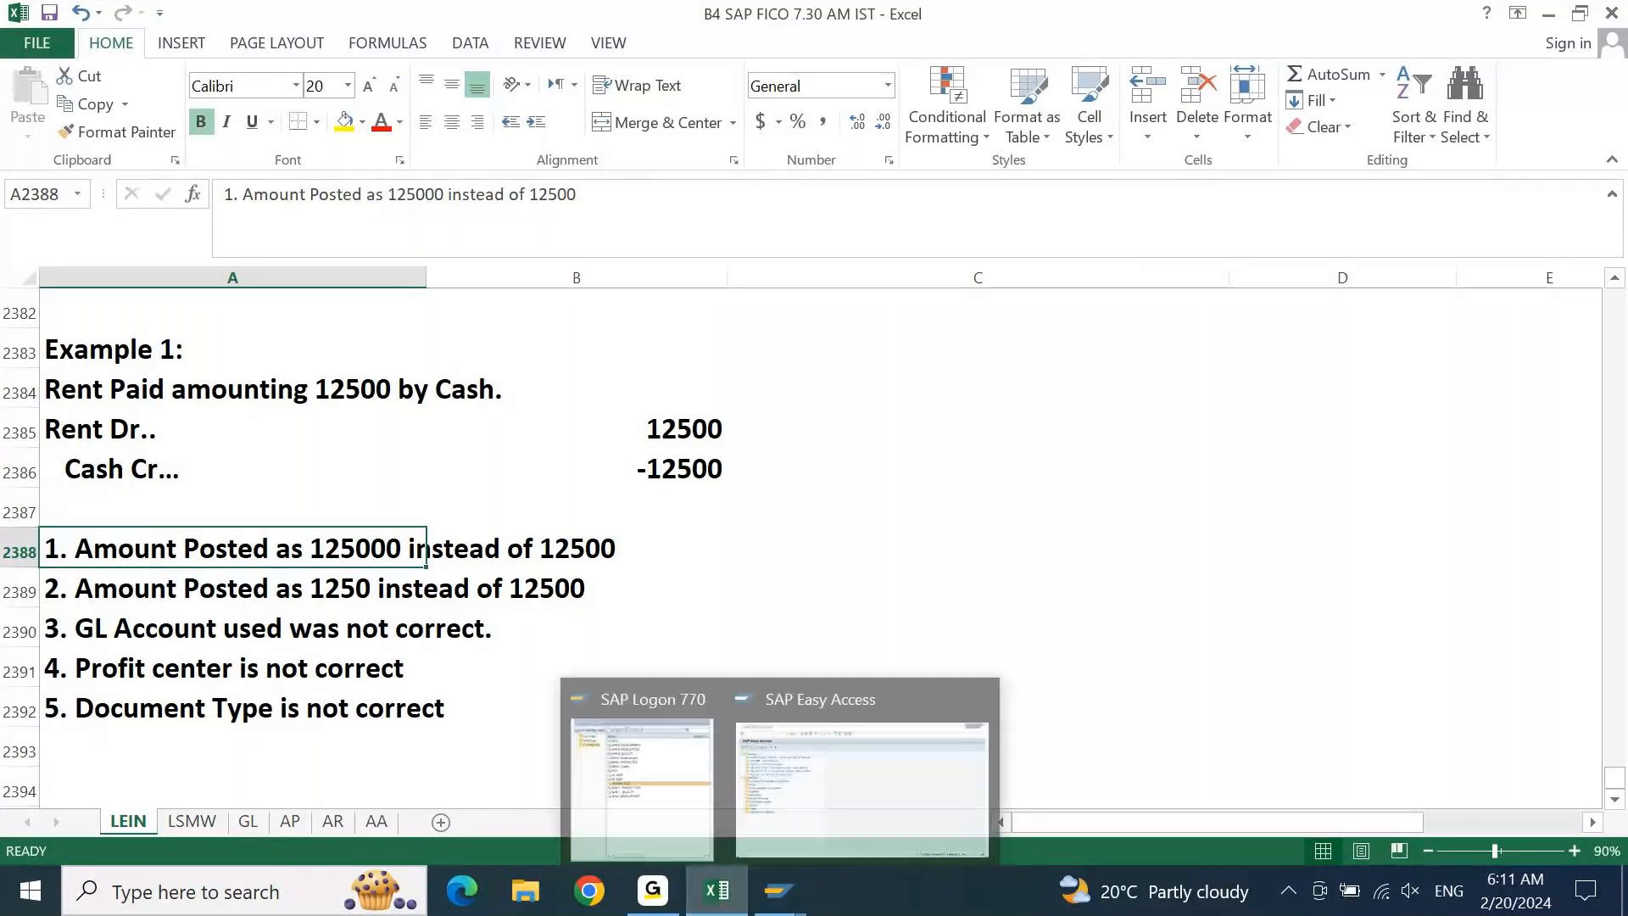
click(899, 842)
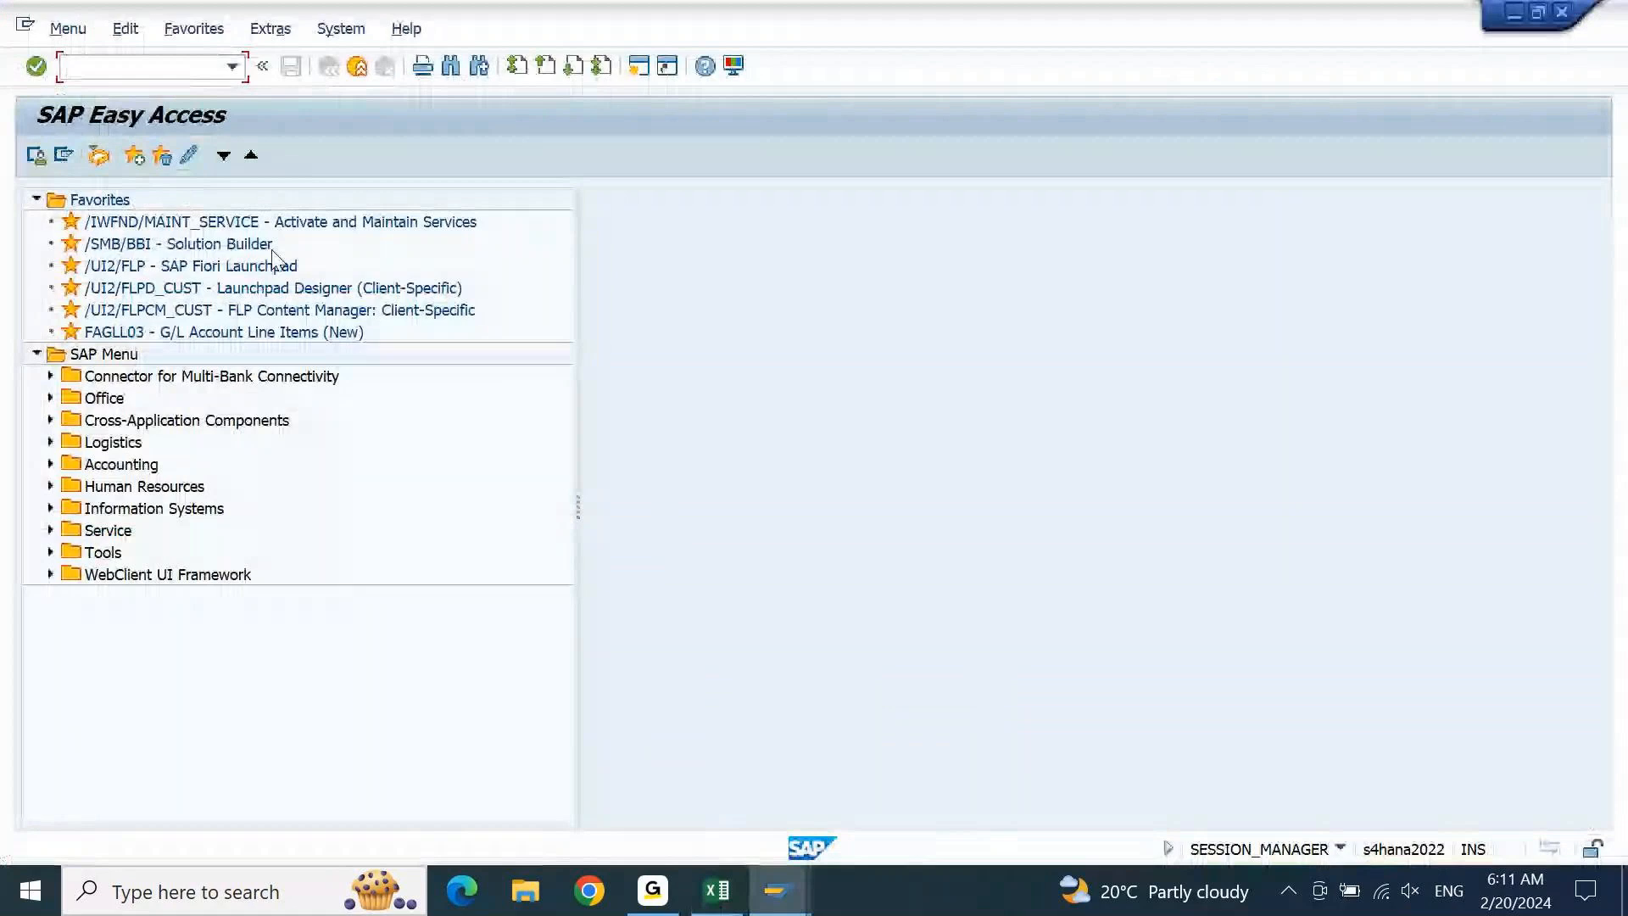
text(fs00)
key(Return)
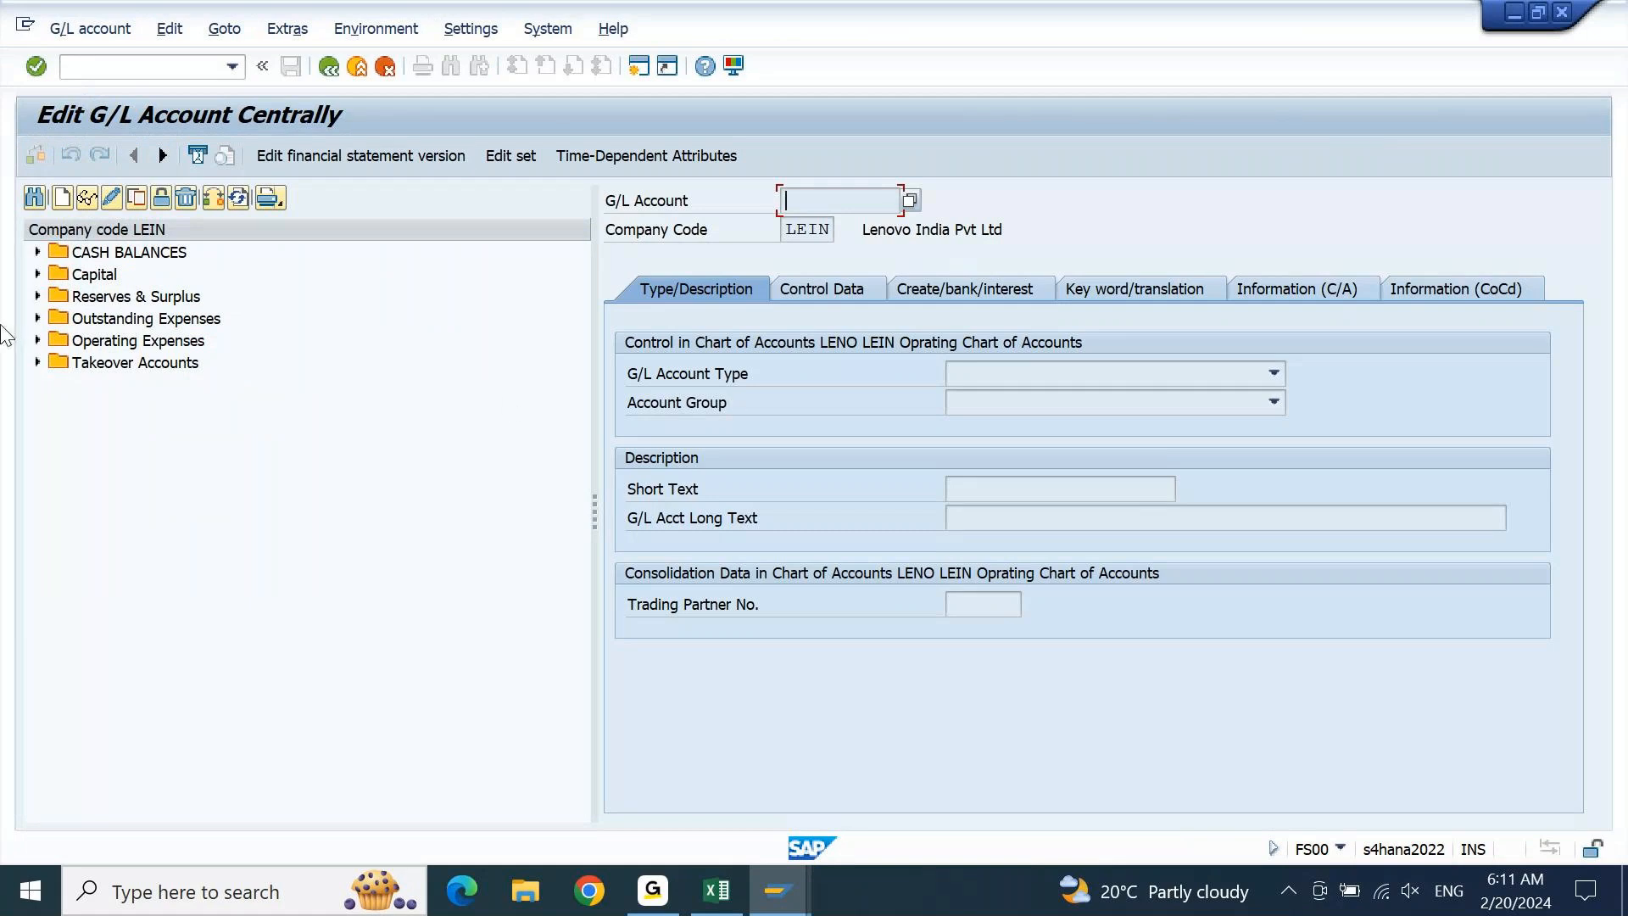
click(38, 340)
click(133, 366)
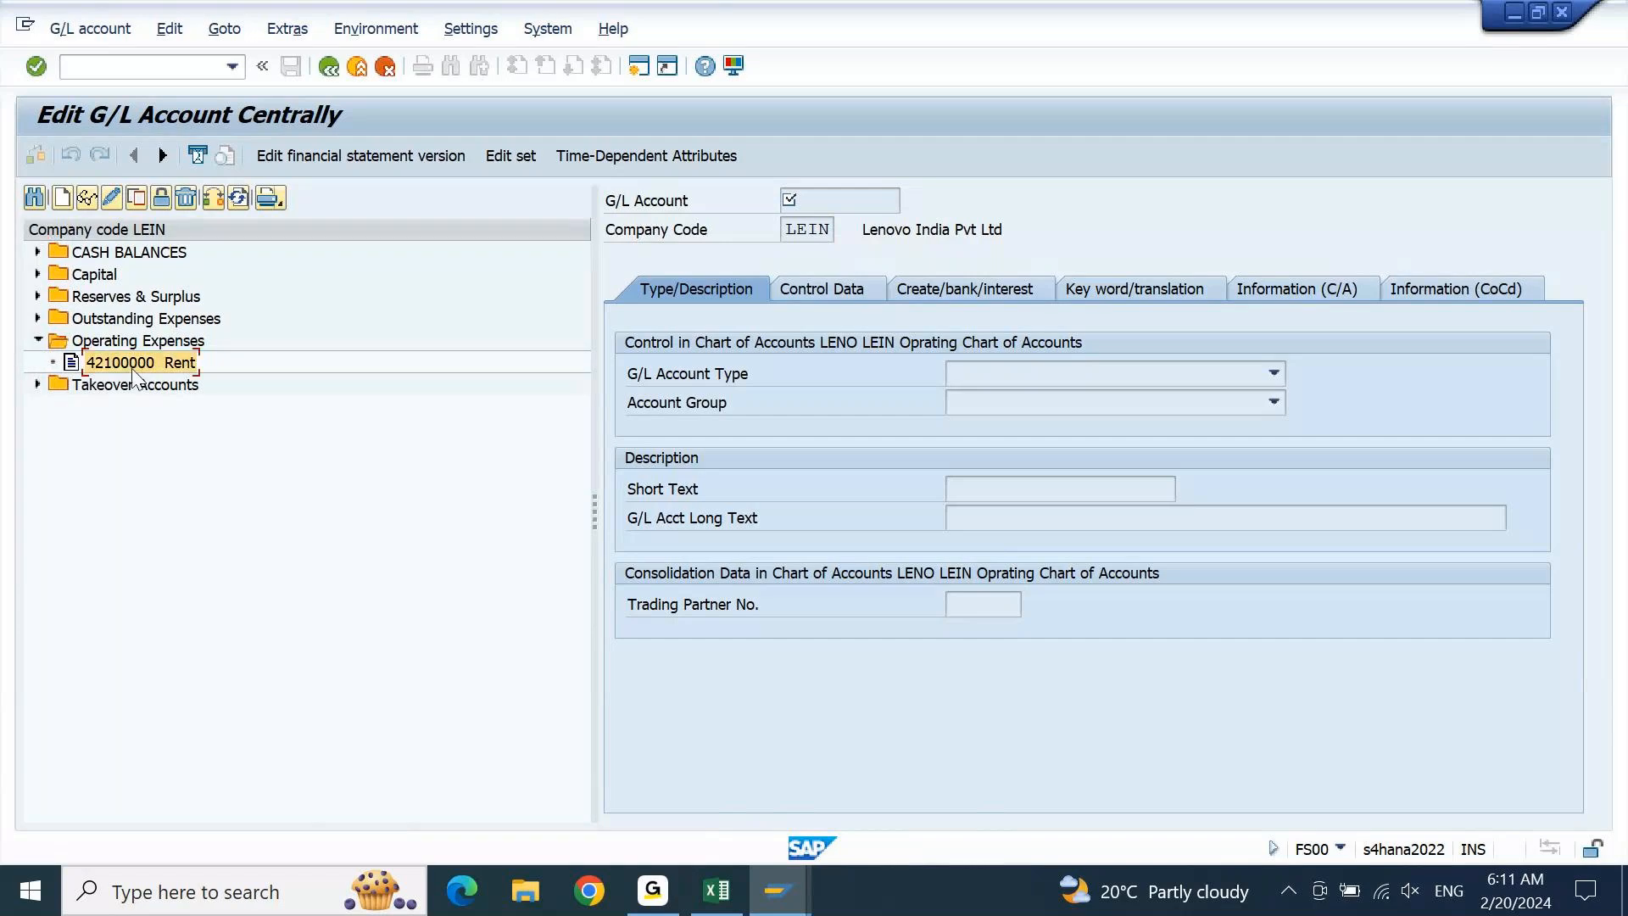
click(876, 203)
Open FB50 in a new session and set the document date to 20.02.2024 from the calendar
click(637, 68)
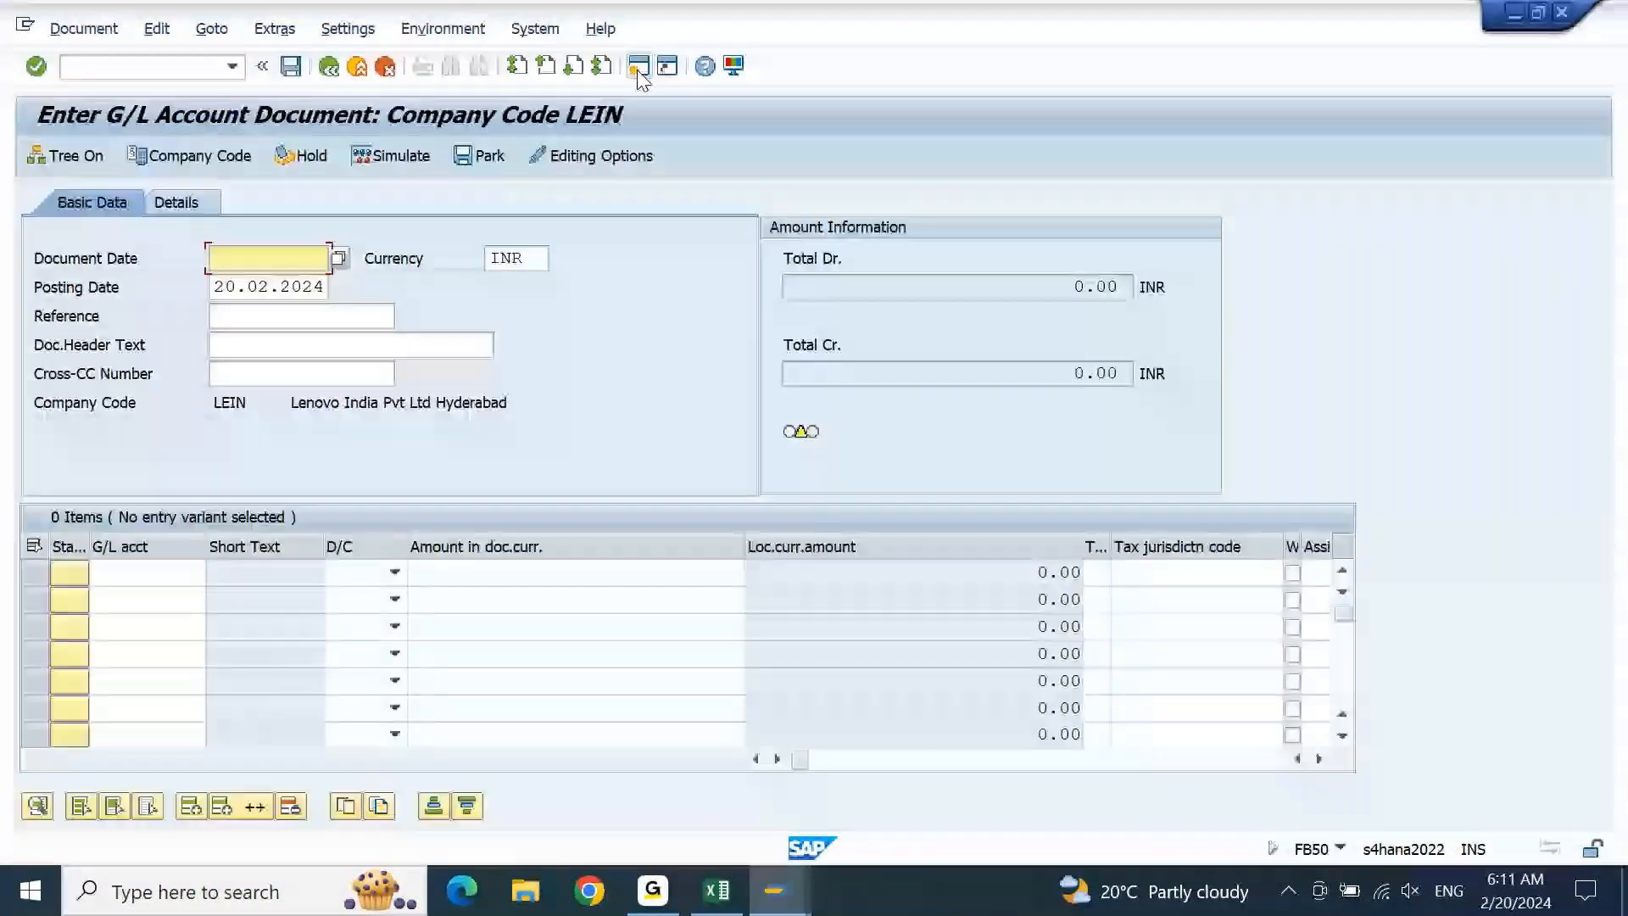
key(Tab)
key(shift+Tab)
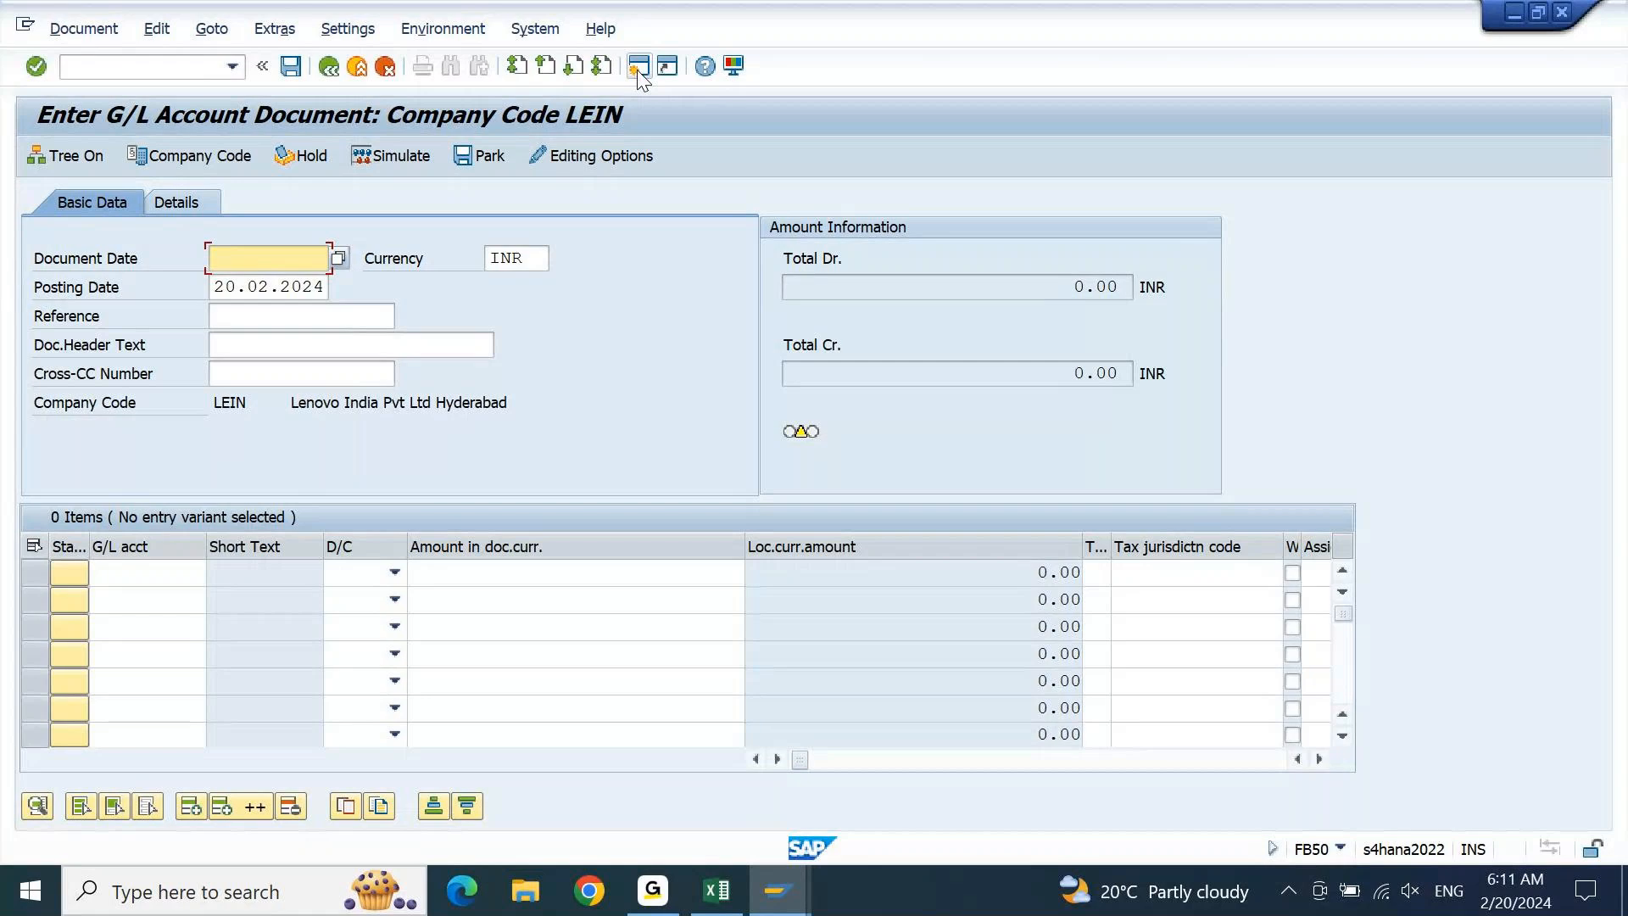
key(F4)
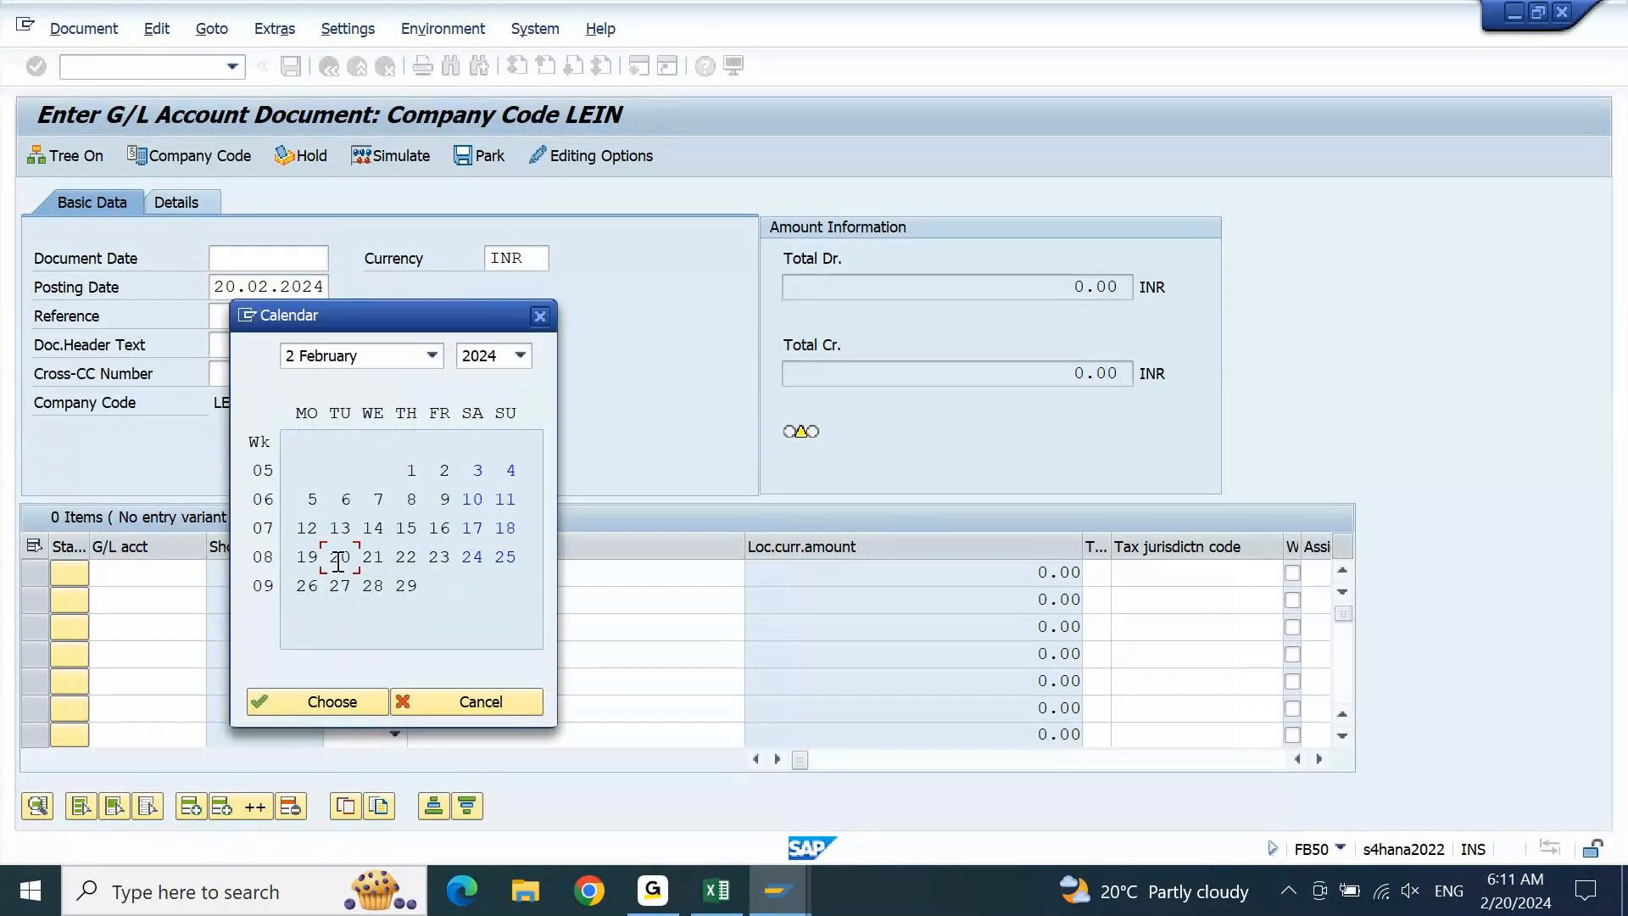
double_click(337, 562)
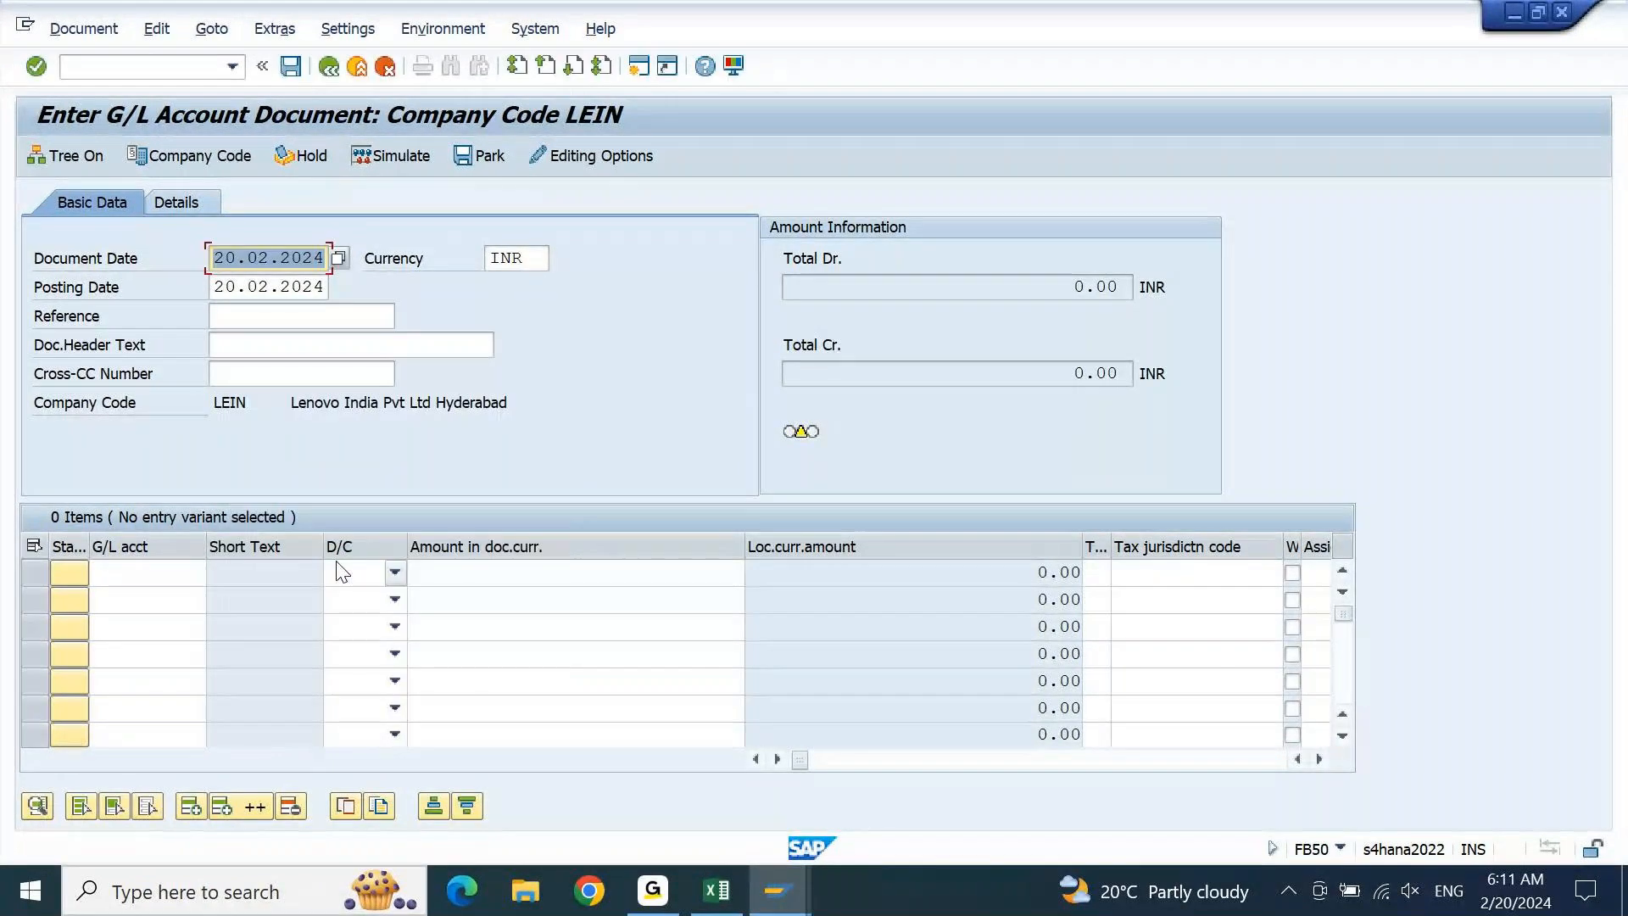
Enter RENT 1 as both the reference and the document header text
key(Tab)
key(Tab)
key(Tab)
text(RENT 1)
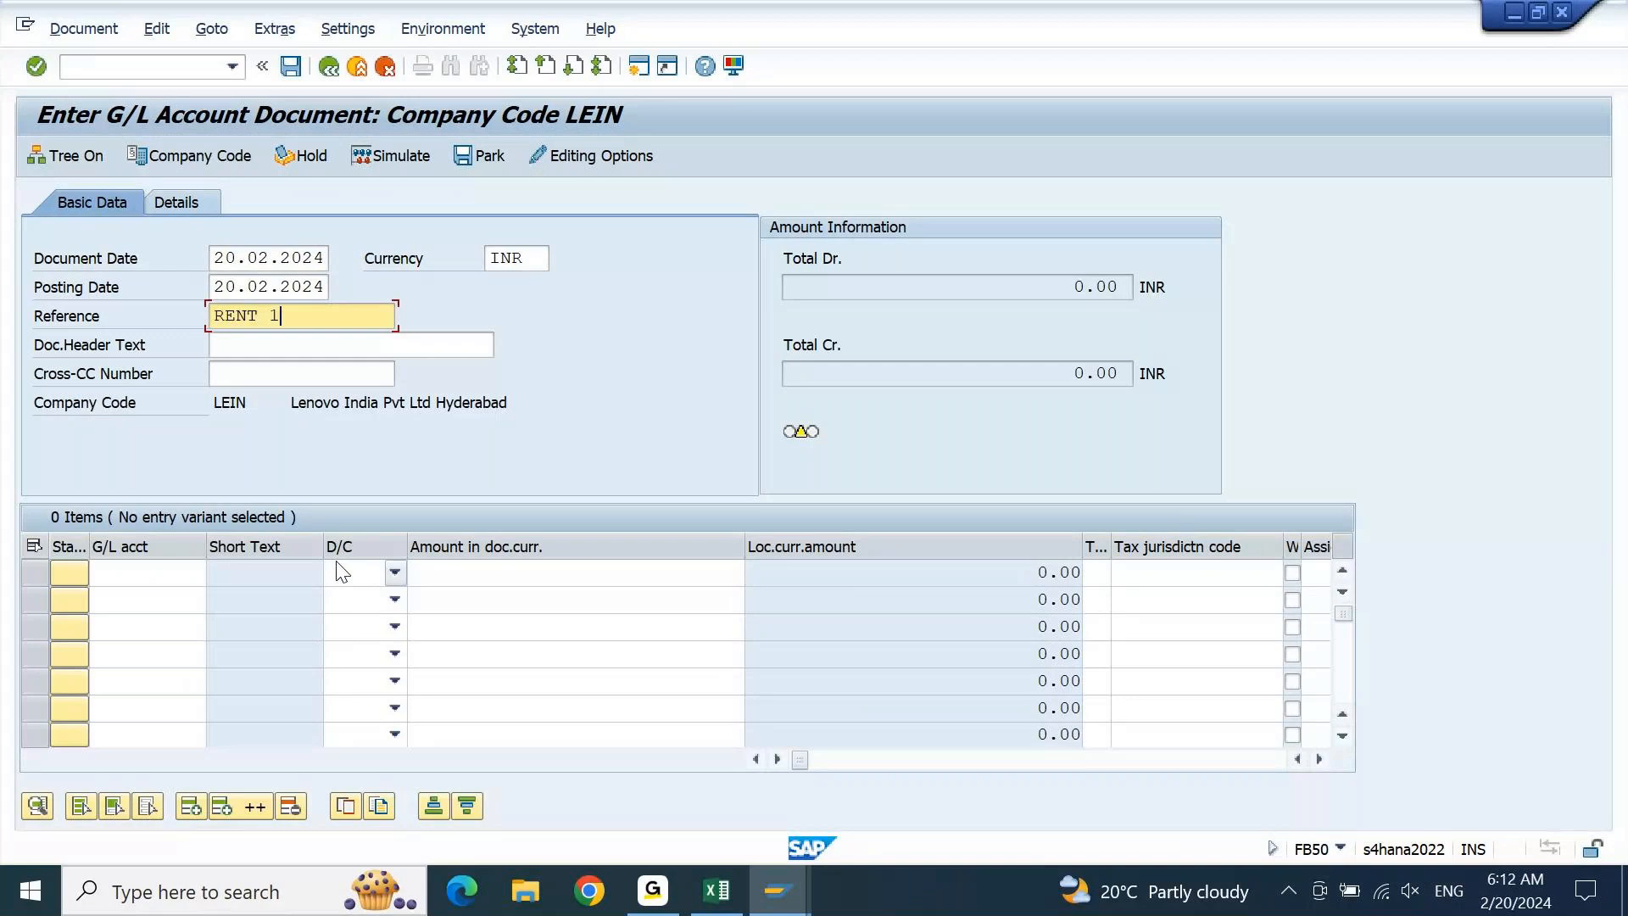
key(Tab)
text(RENT 1)
key(Tab)
key(Tab)
Enter G/L account 42100000 as the debit line and 12100000 as the credit line
text(42100000)
key(Down)
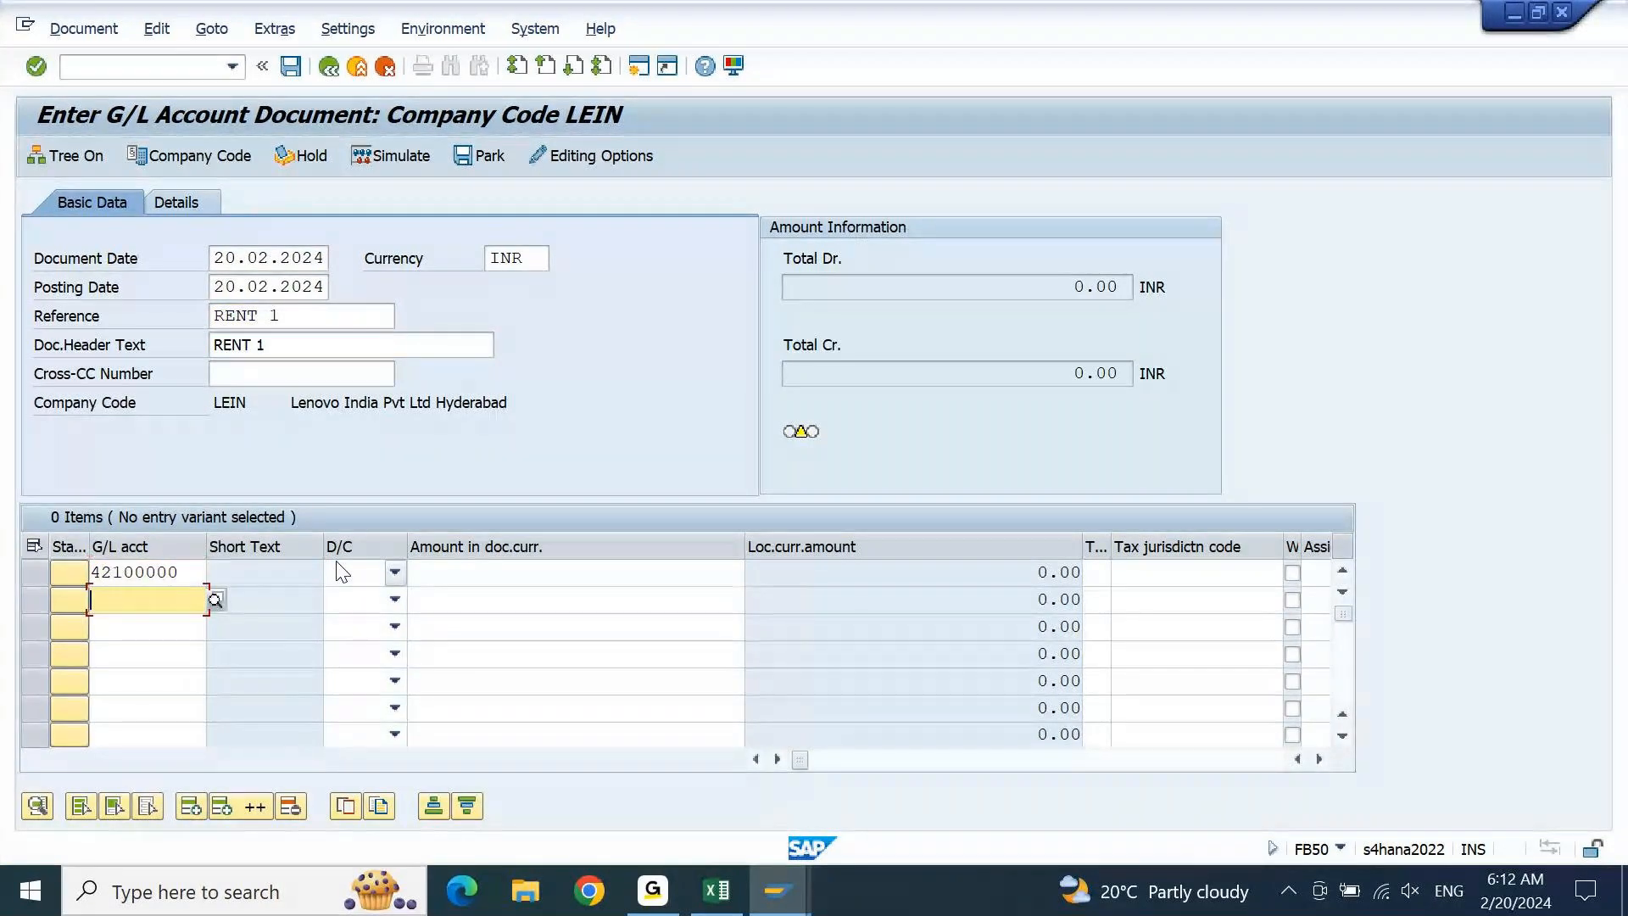
key(Down)
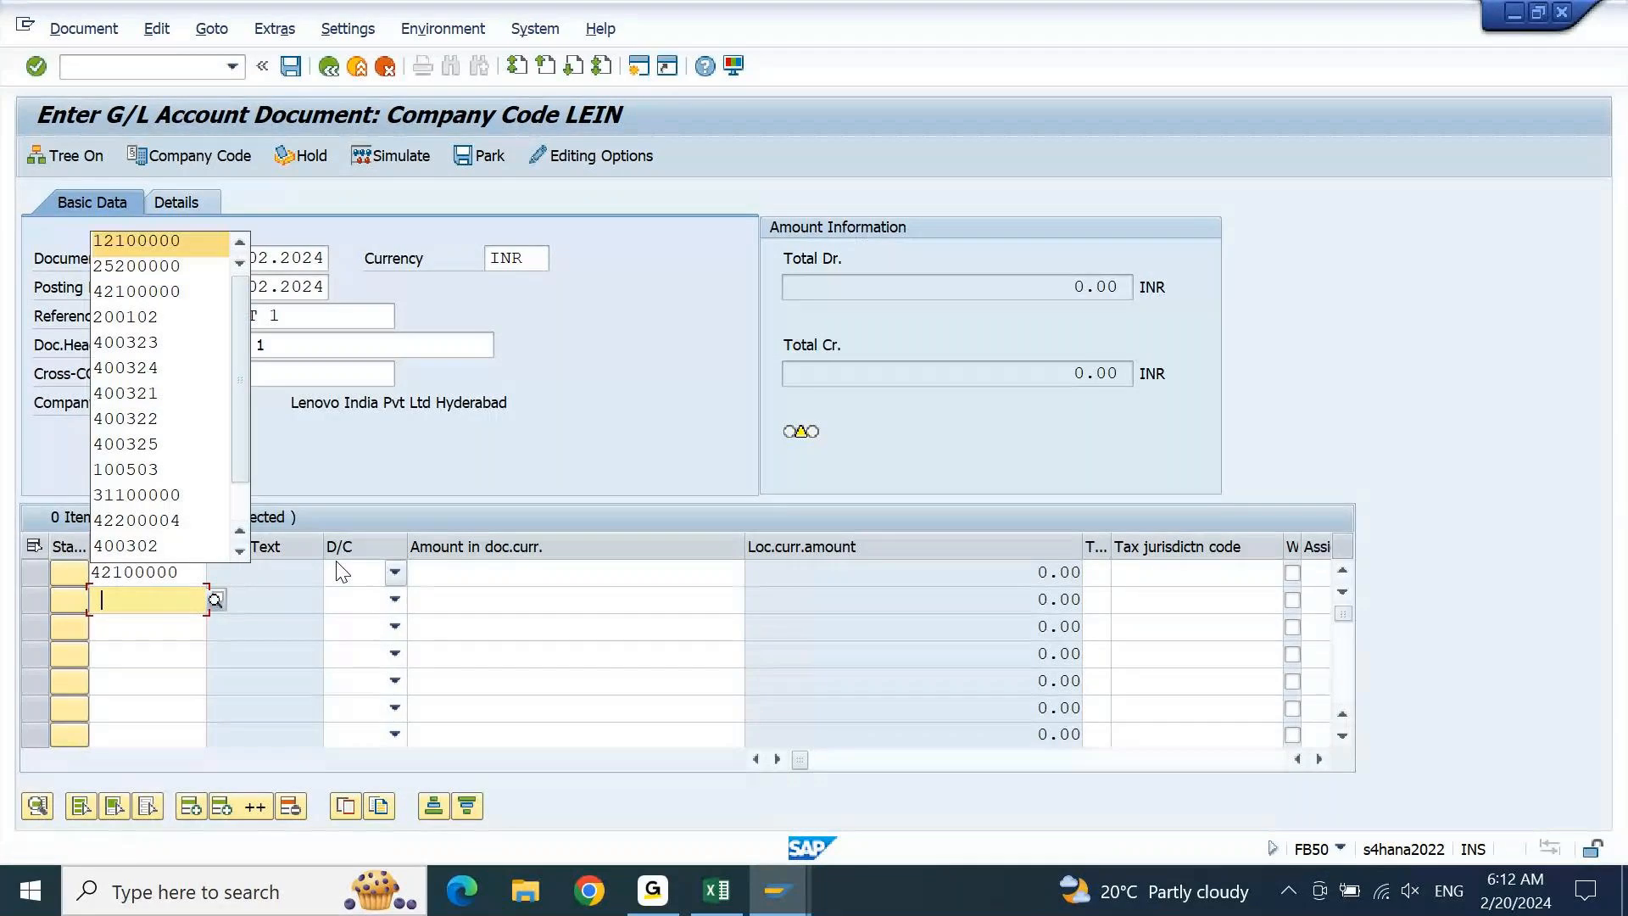
key(Return)
key(Tab)
key(Tab)
text(H)
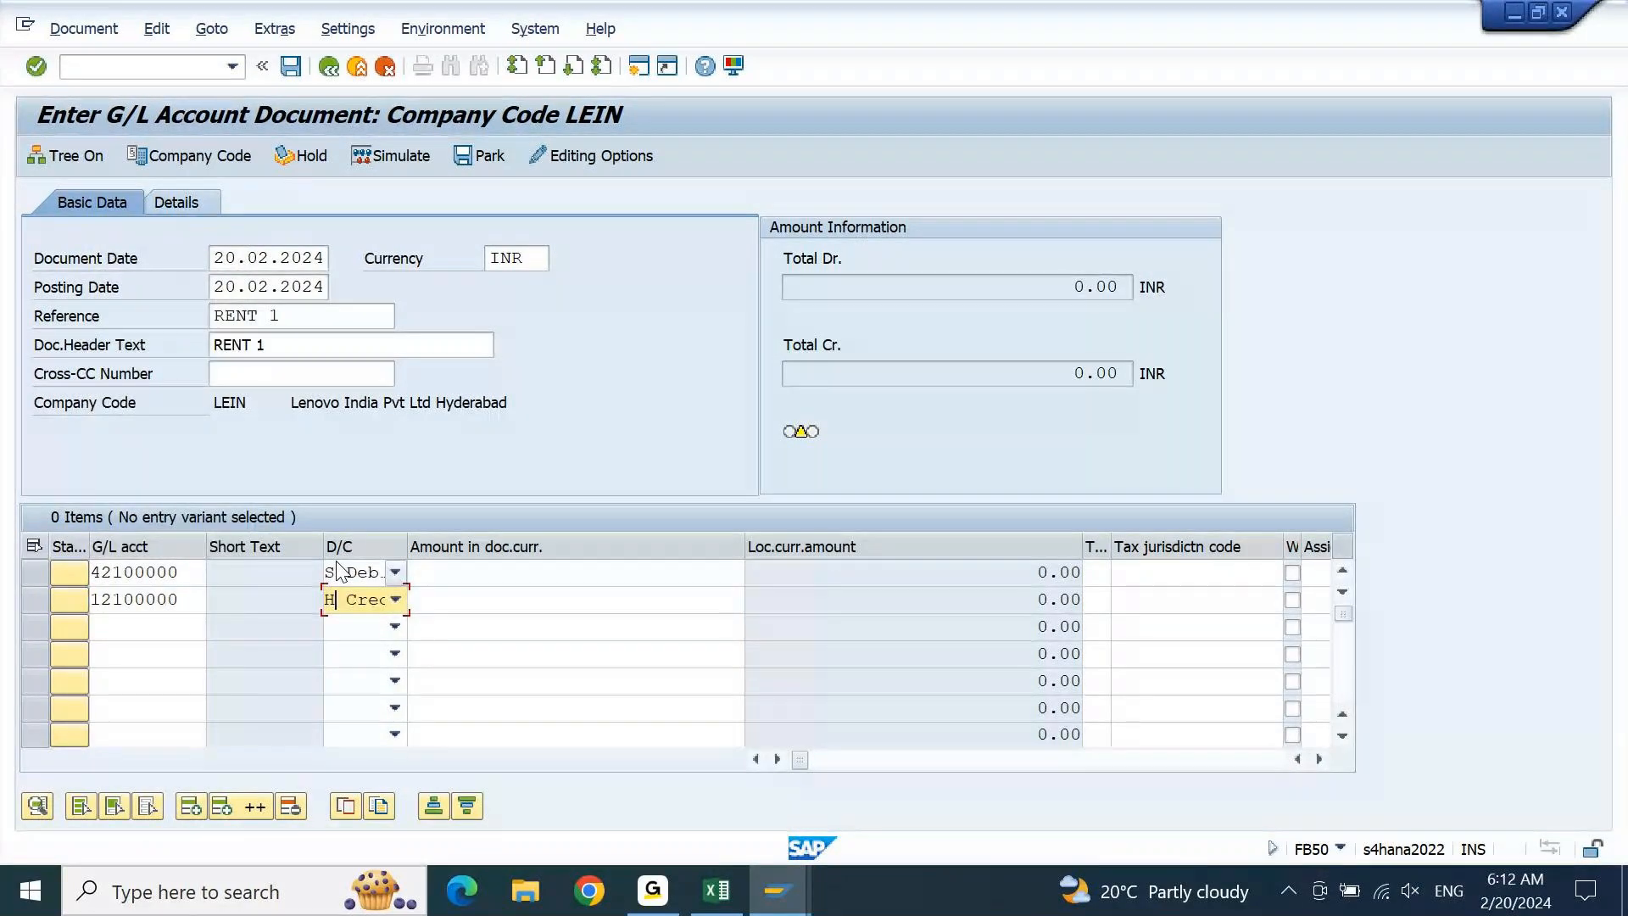
key(Tab)
key(Up)
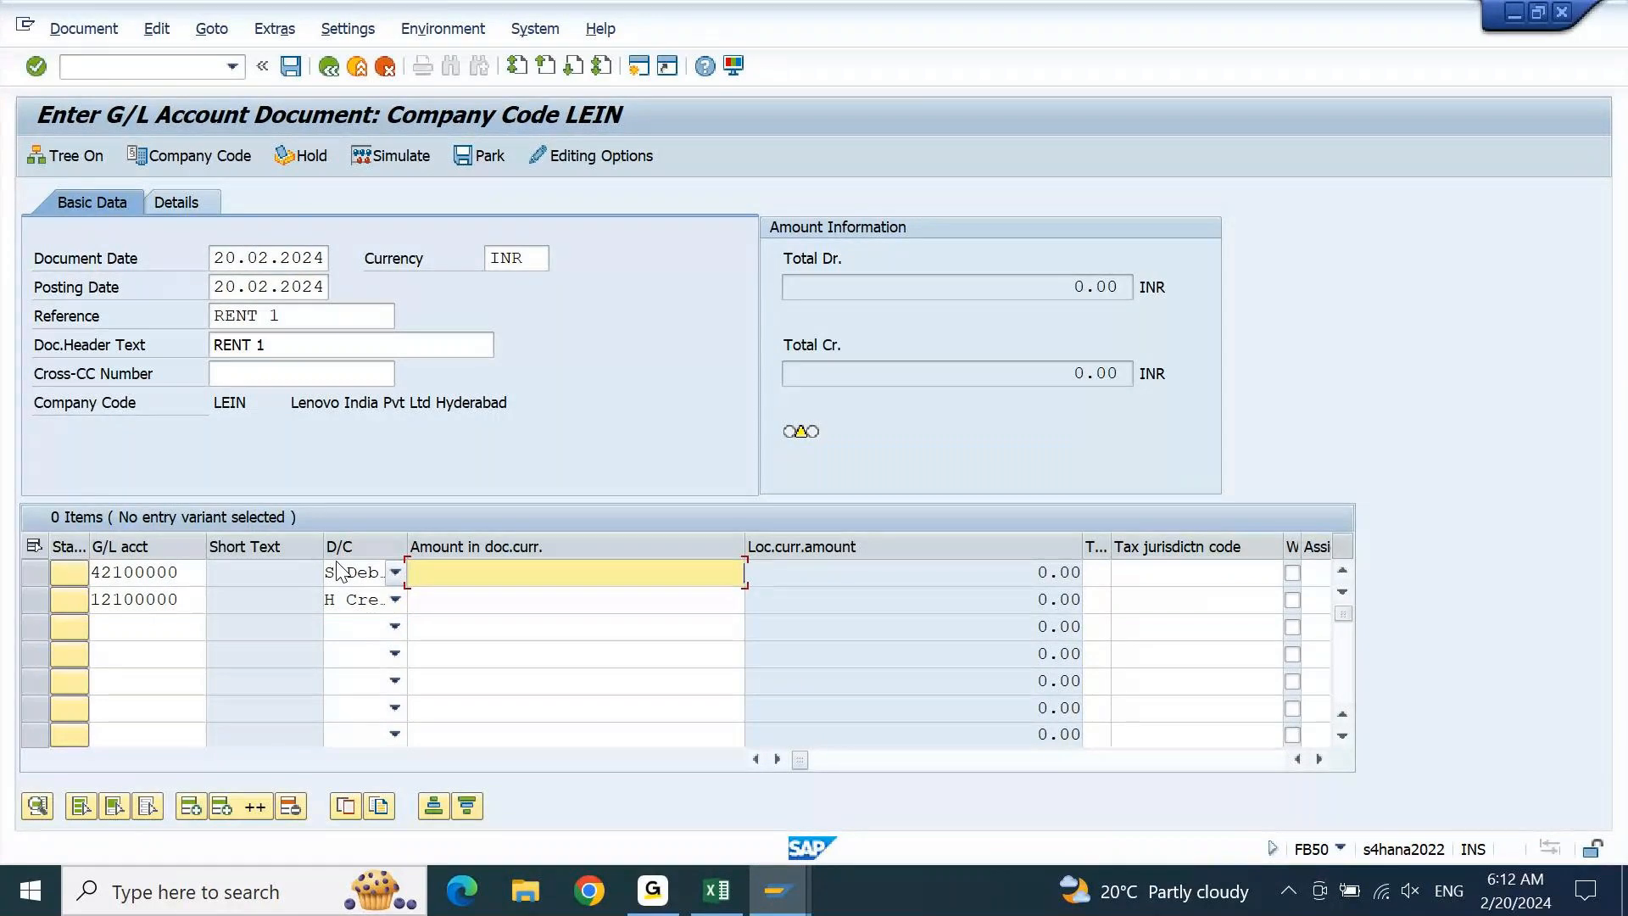
Set the document currency amount to 125000 on both the debit and credit lines
text(125000)
key(ctrl+a)
key(ctrl+c)
key(Down)
key(ctrl+v)
Enter RENT 1 as the line item text for both the rent and cash lines
key(Up)
key(Tab)
key(Tab)
key(Tab)
key(Tab)
key(Tab)
key(Tab)
text(RENT 1)
key(Down)
text(RENT 1)
Assign profit center LEIN01 to both line items, validate the entries and post the G/L document
key(Up)
key(Tab)
key(Tab)
key(Tab)
key(Tab)
key(Tab)
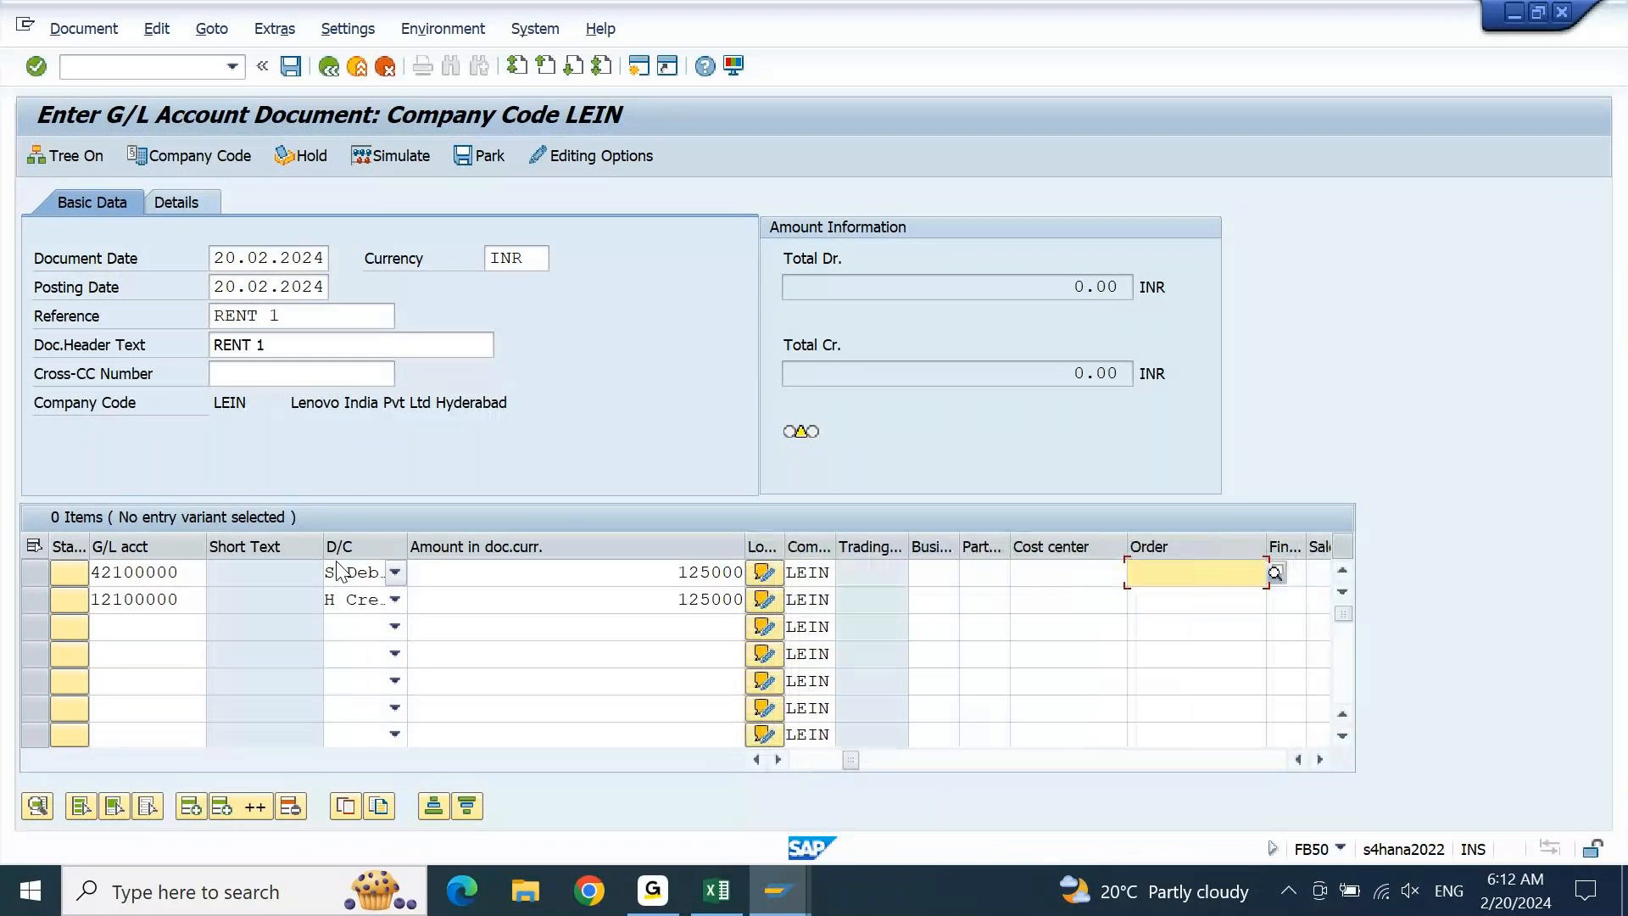
key(Tab)
key(Tab)
key(Tab)
key(Tab)
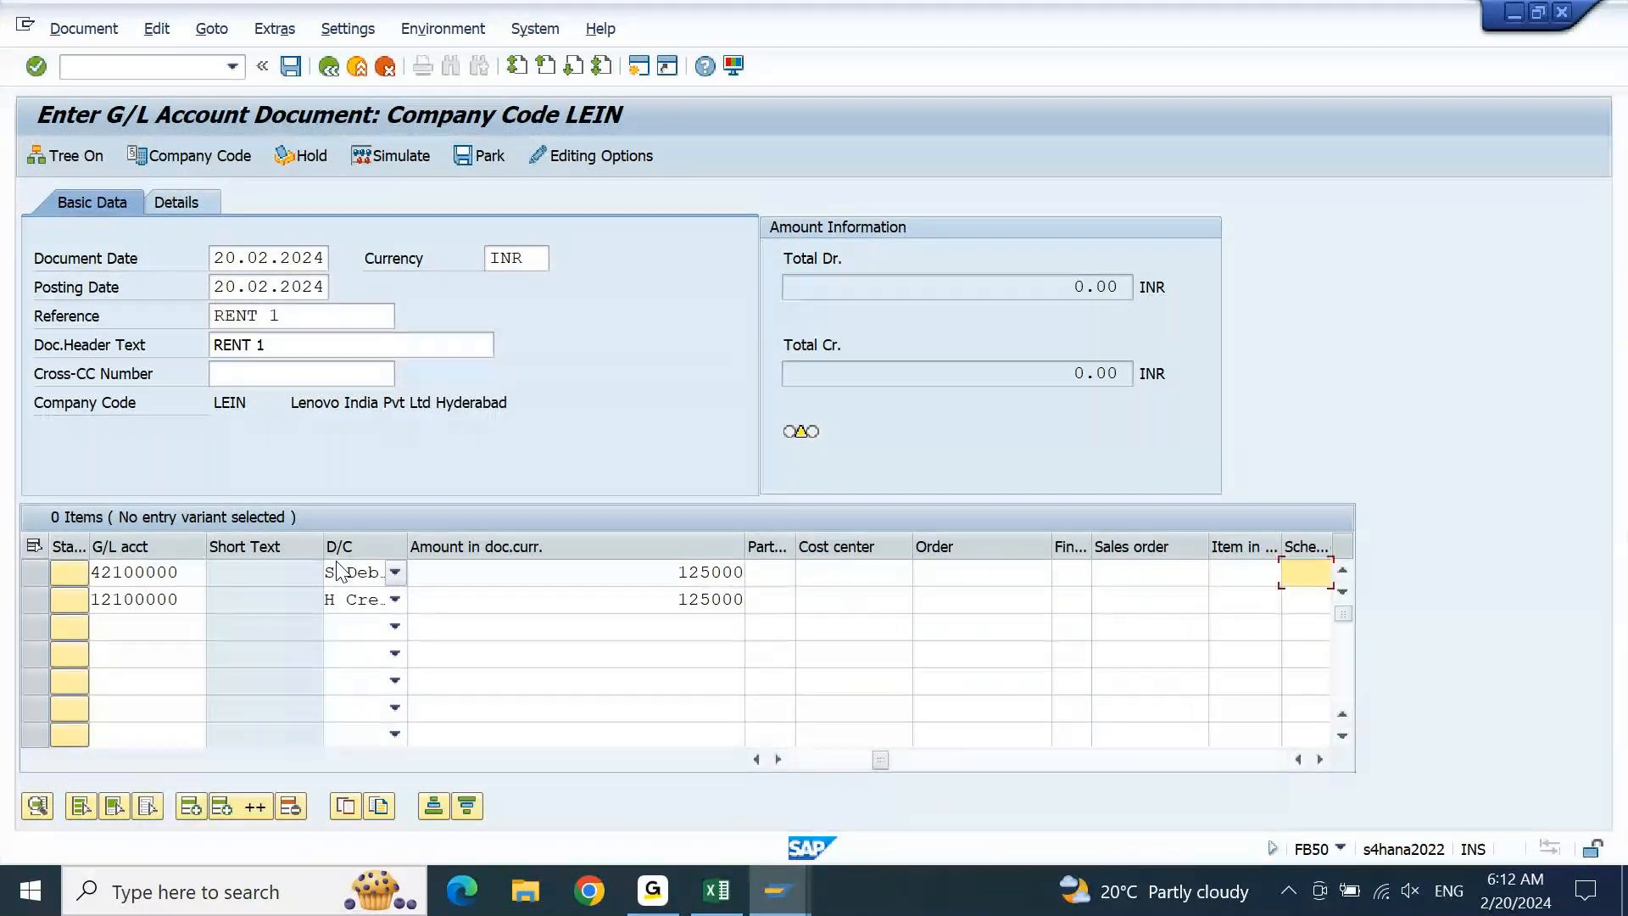
key(Tab)
key(Tab)
key(Tab)
key(Tab)
text(lein01)
key(Down)
text(lein01)
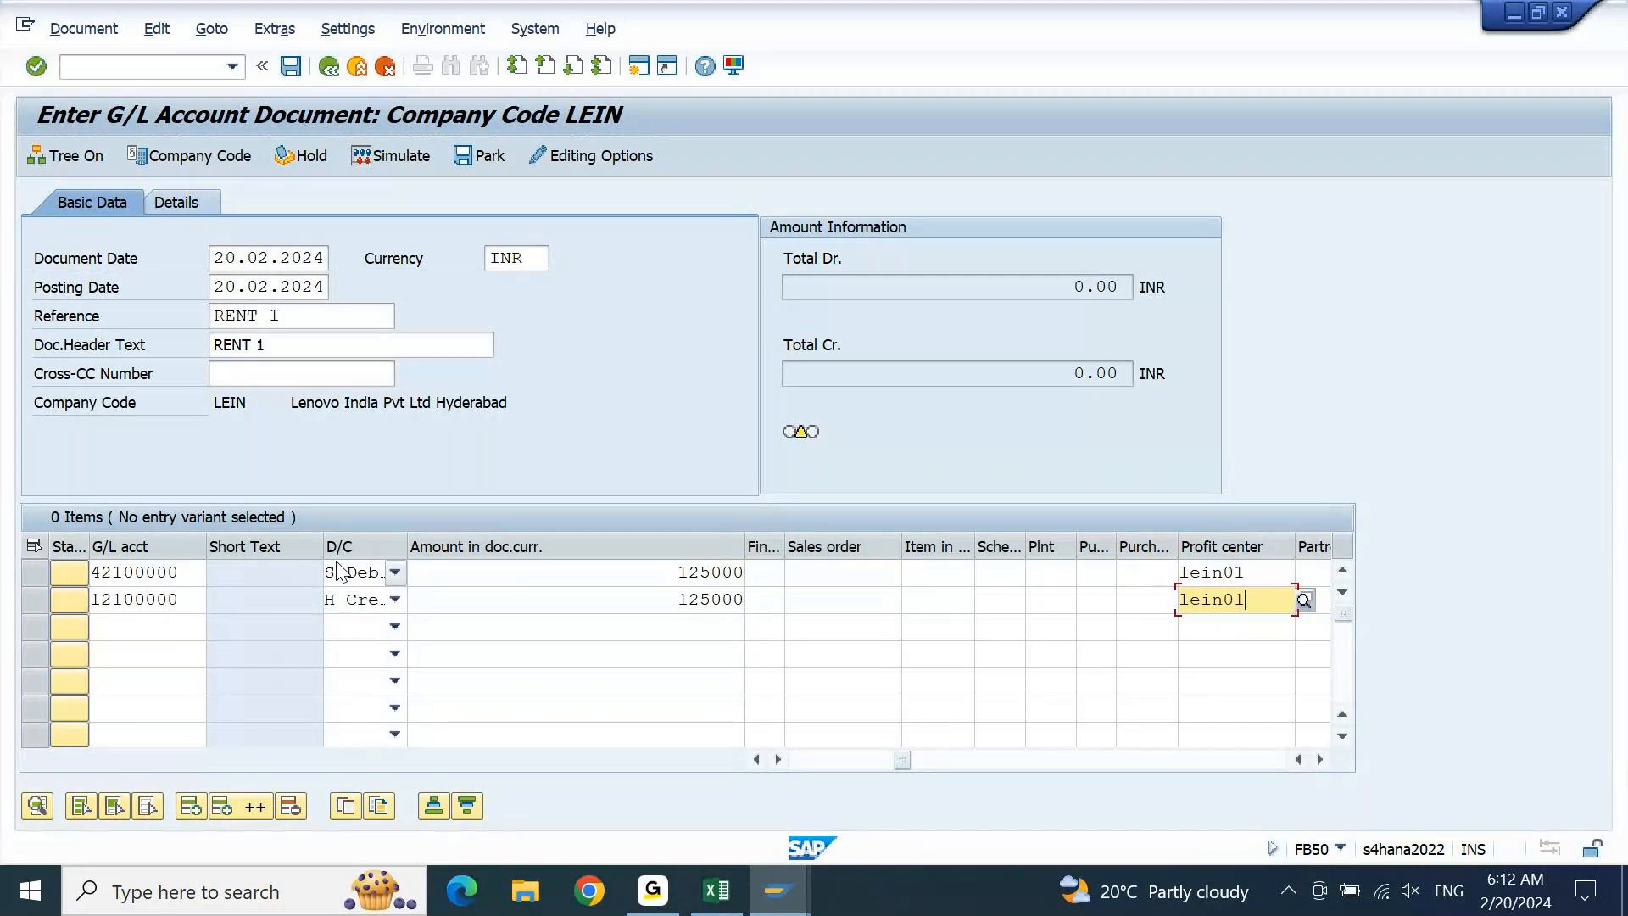
key(Return)
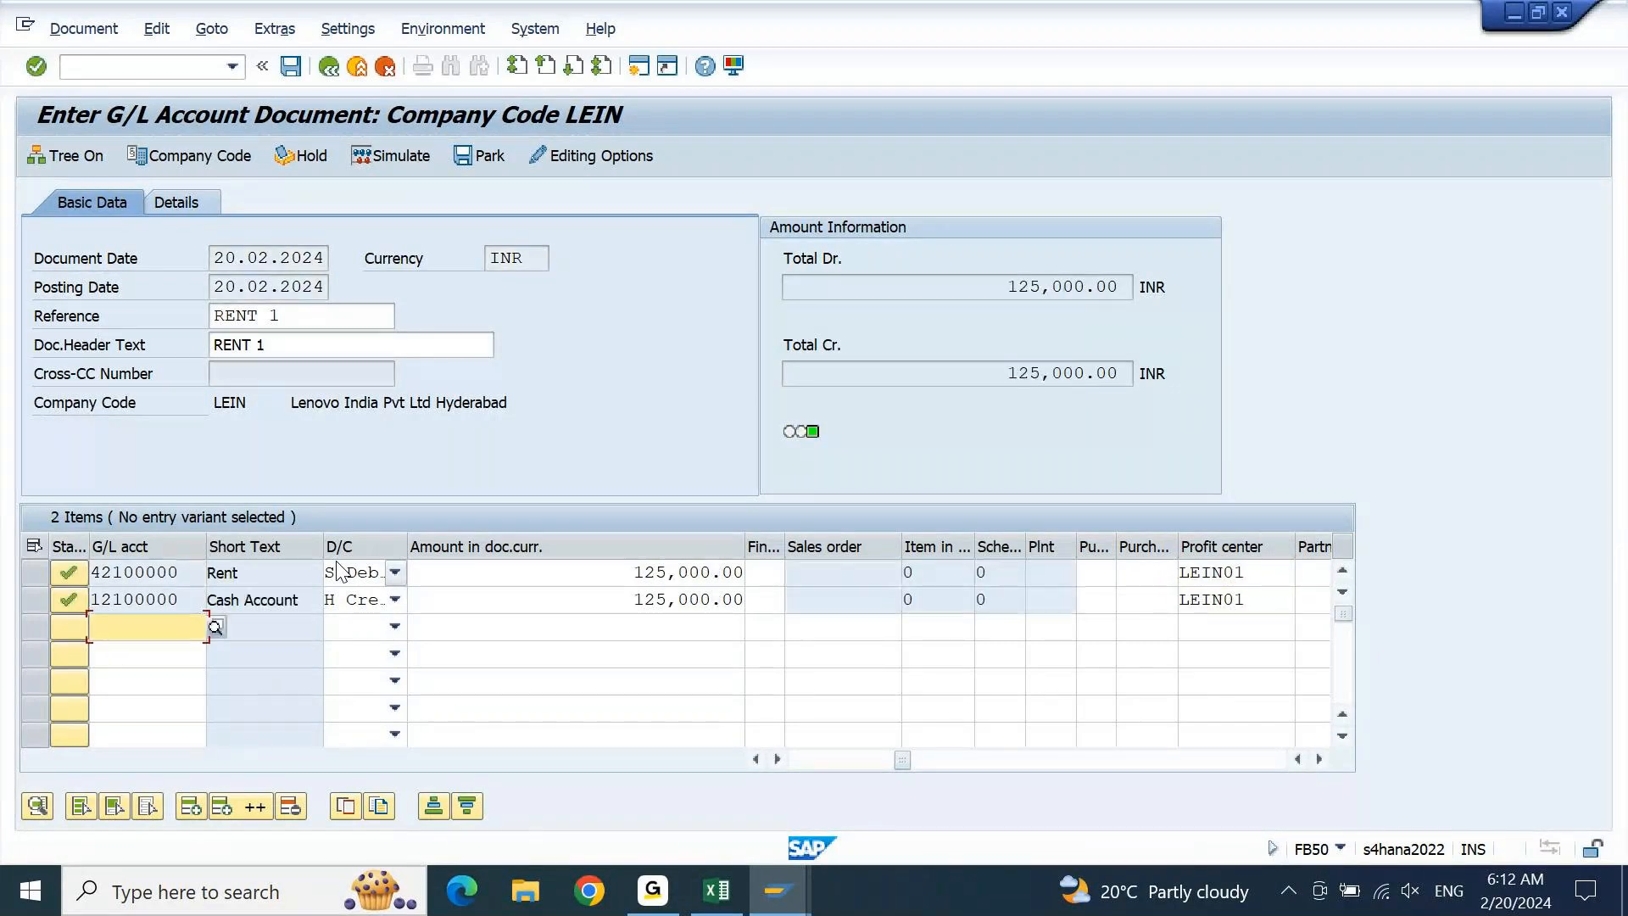
click(287, 75)
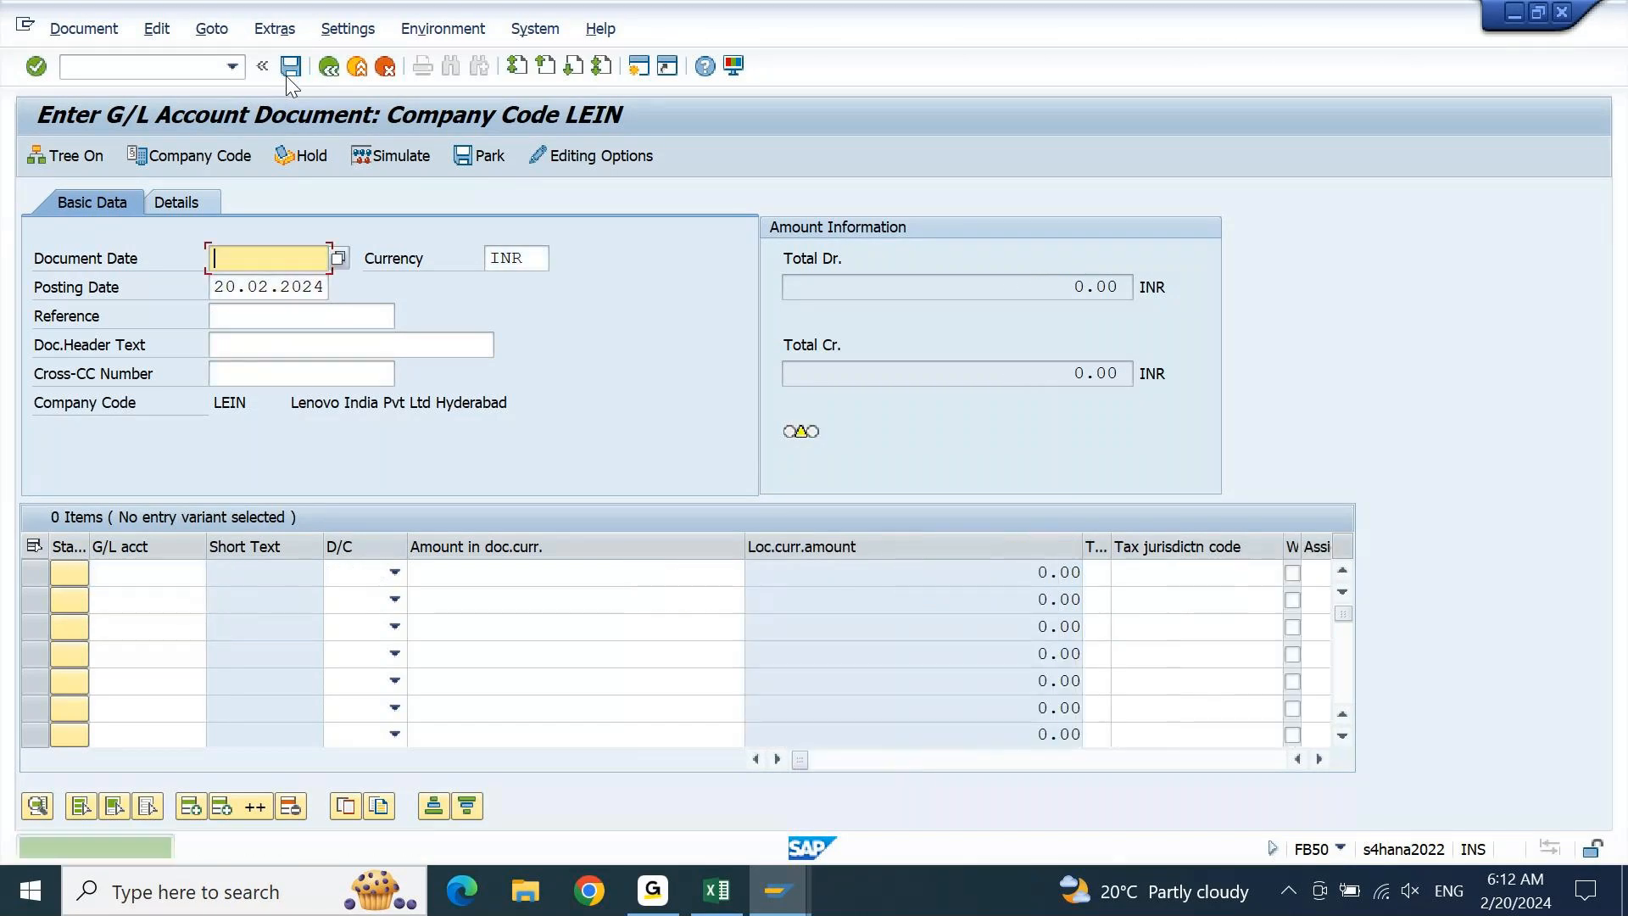
Open transaction FAGLL03 in a new session and display the open line items of G/L account 42100000 in company code LEIN
click(638, 68)
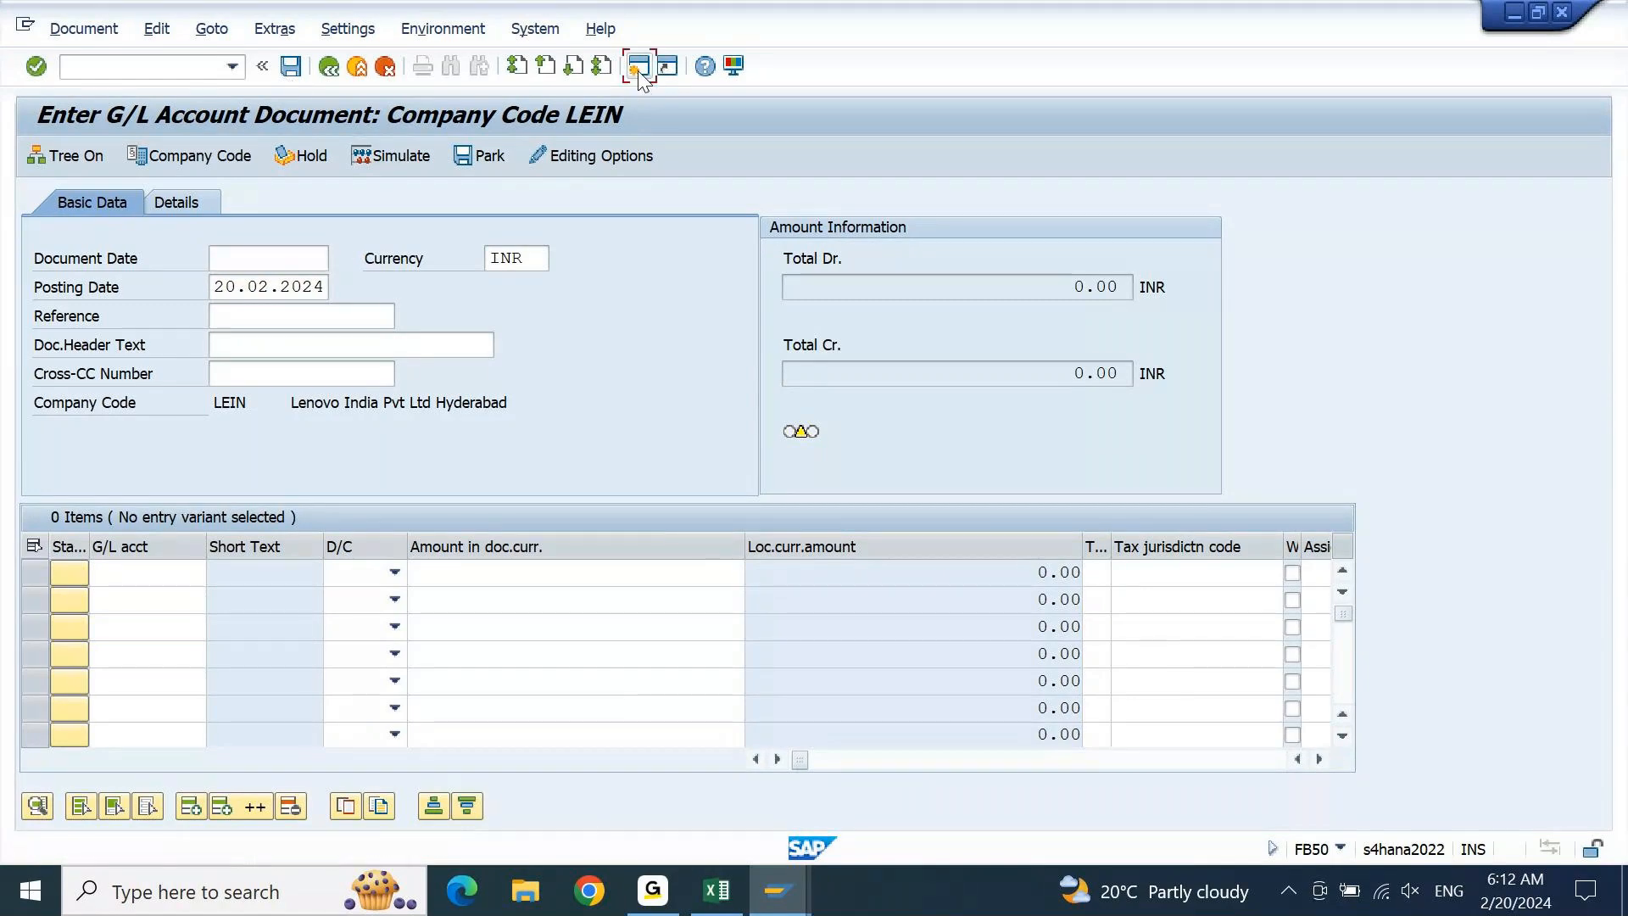
text(FAGLL03)
key(Return)
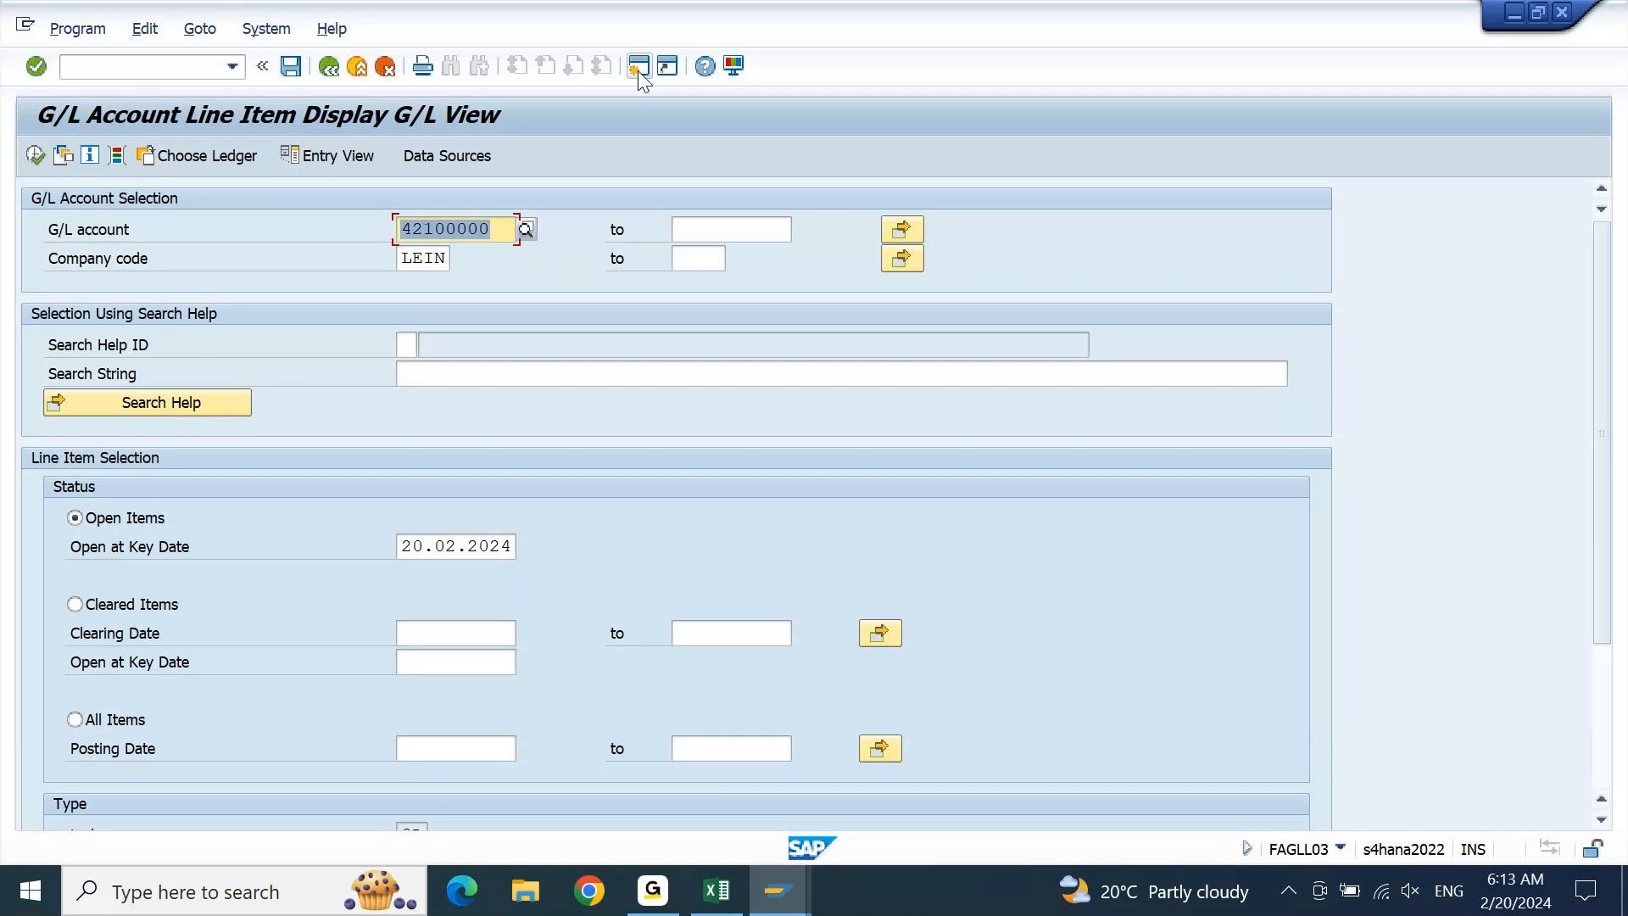
key(F8)
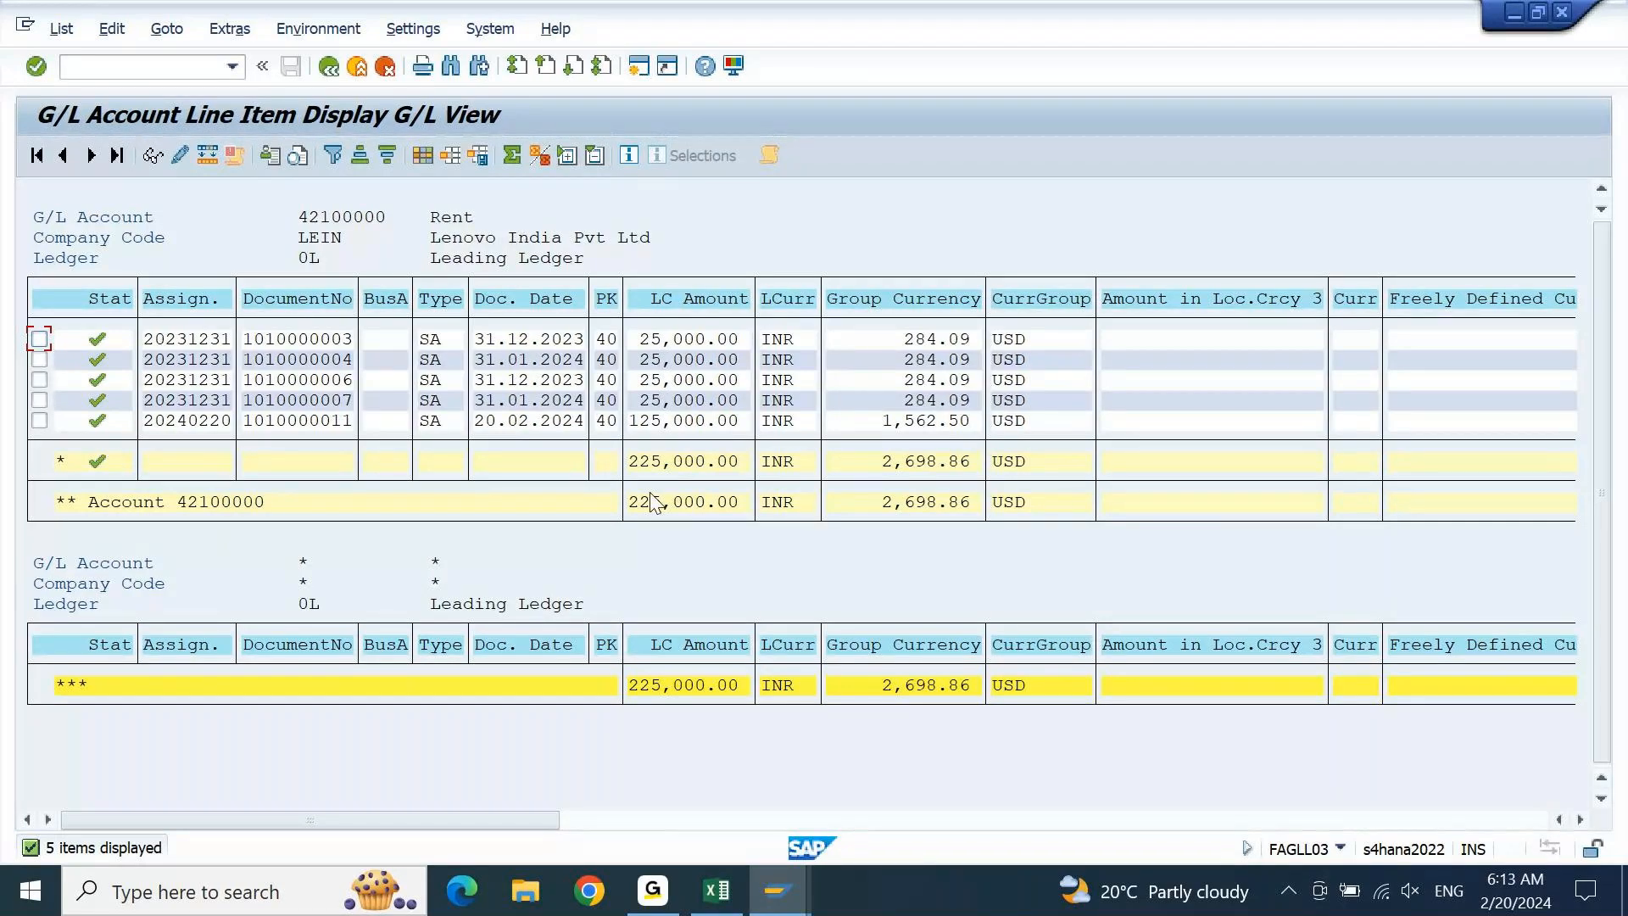
key(F3)
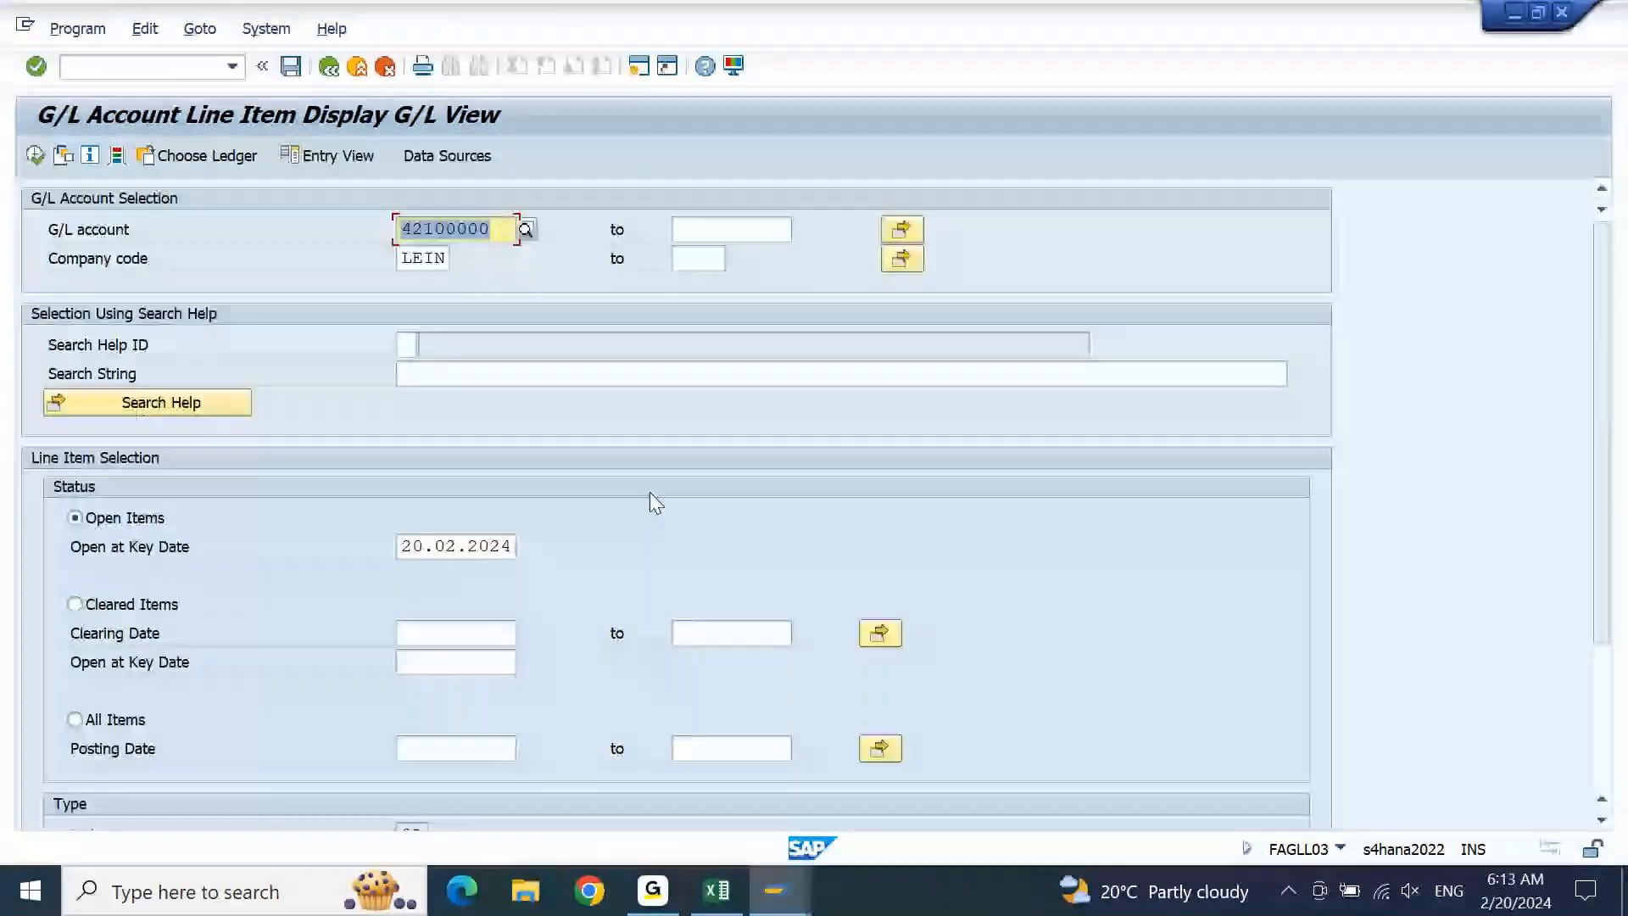
Display all line items of the rent account with posting dates from 20.02.2024 to 20.02.2024
click(74, 720)
click(486, 748)
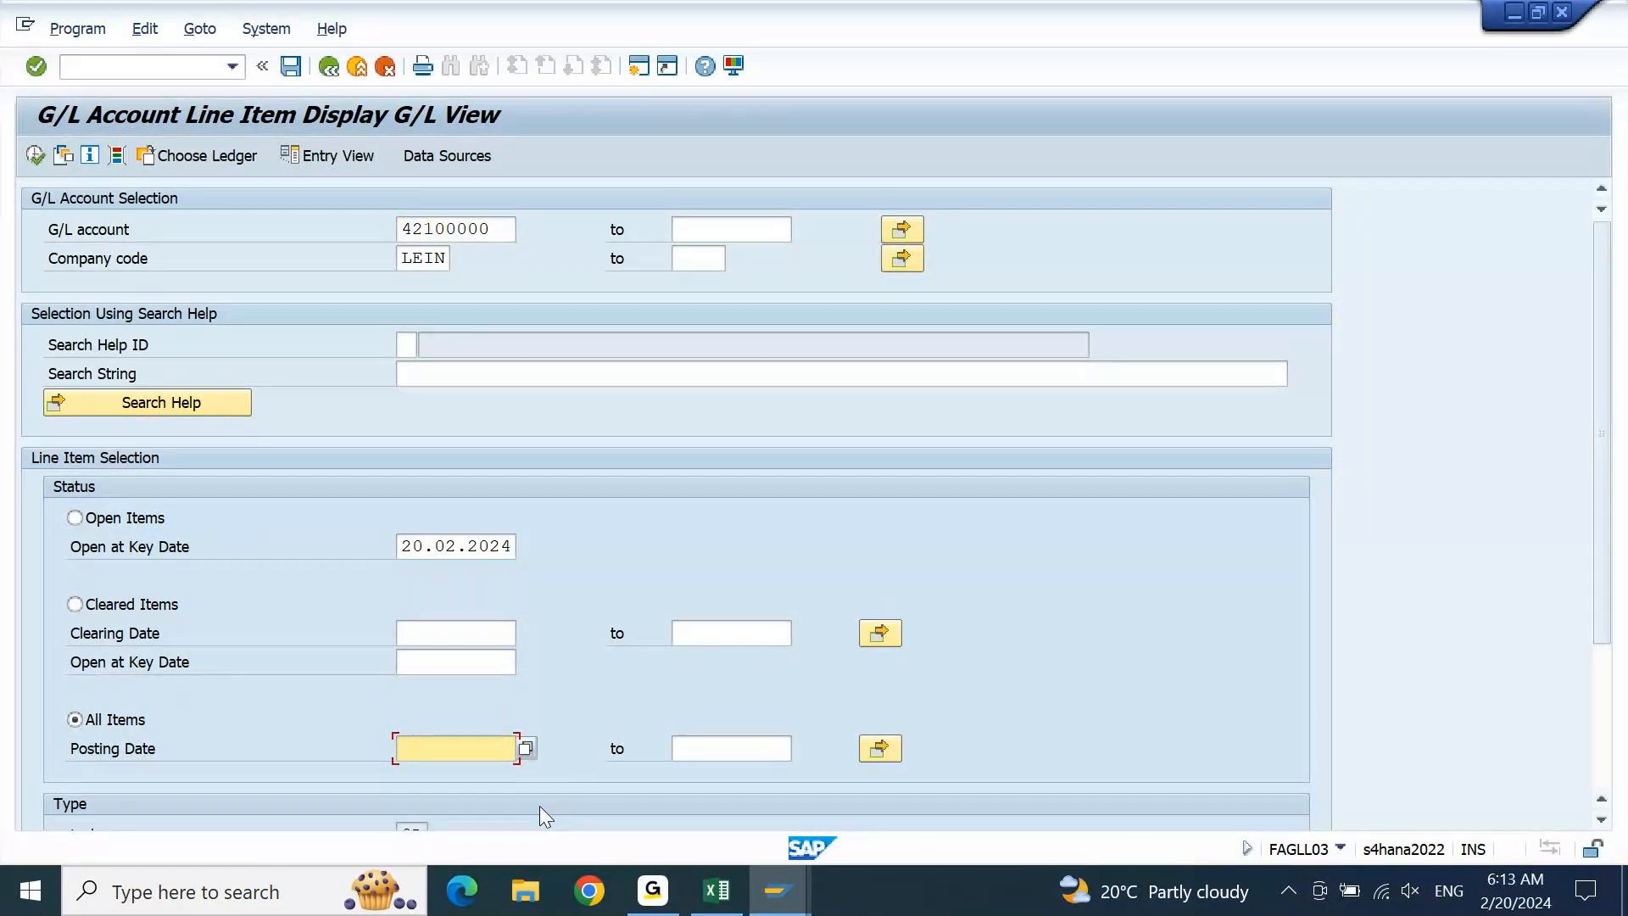
text(20.02.2024)
key(Tab)
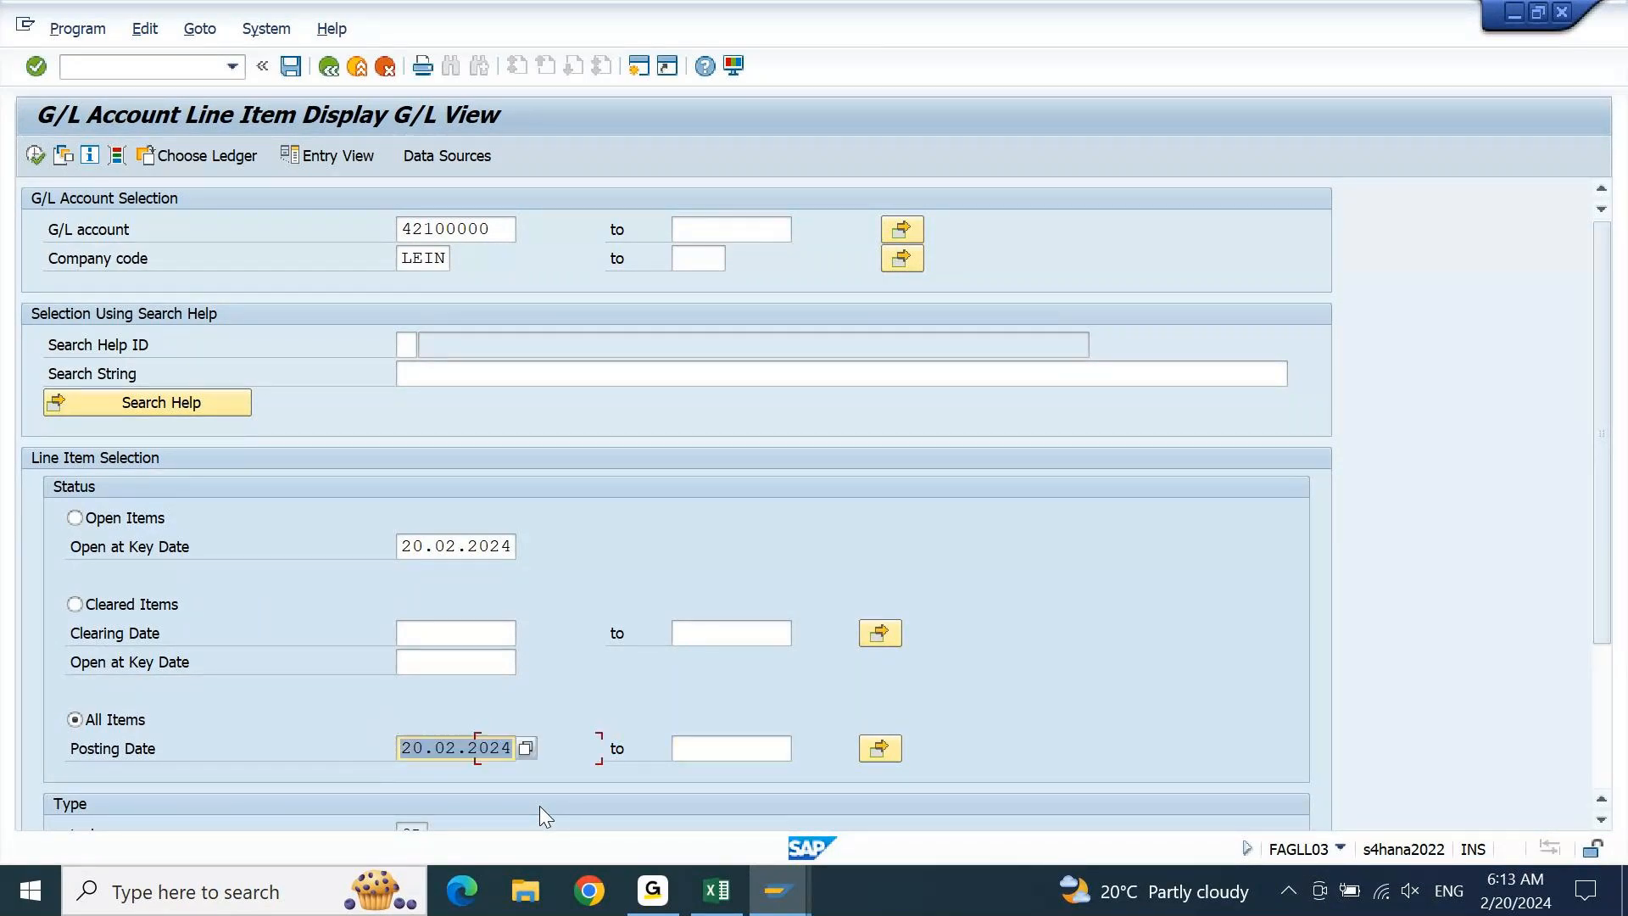
key(Tab)
text(20.02.2024)
key(Return)
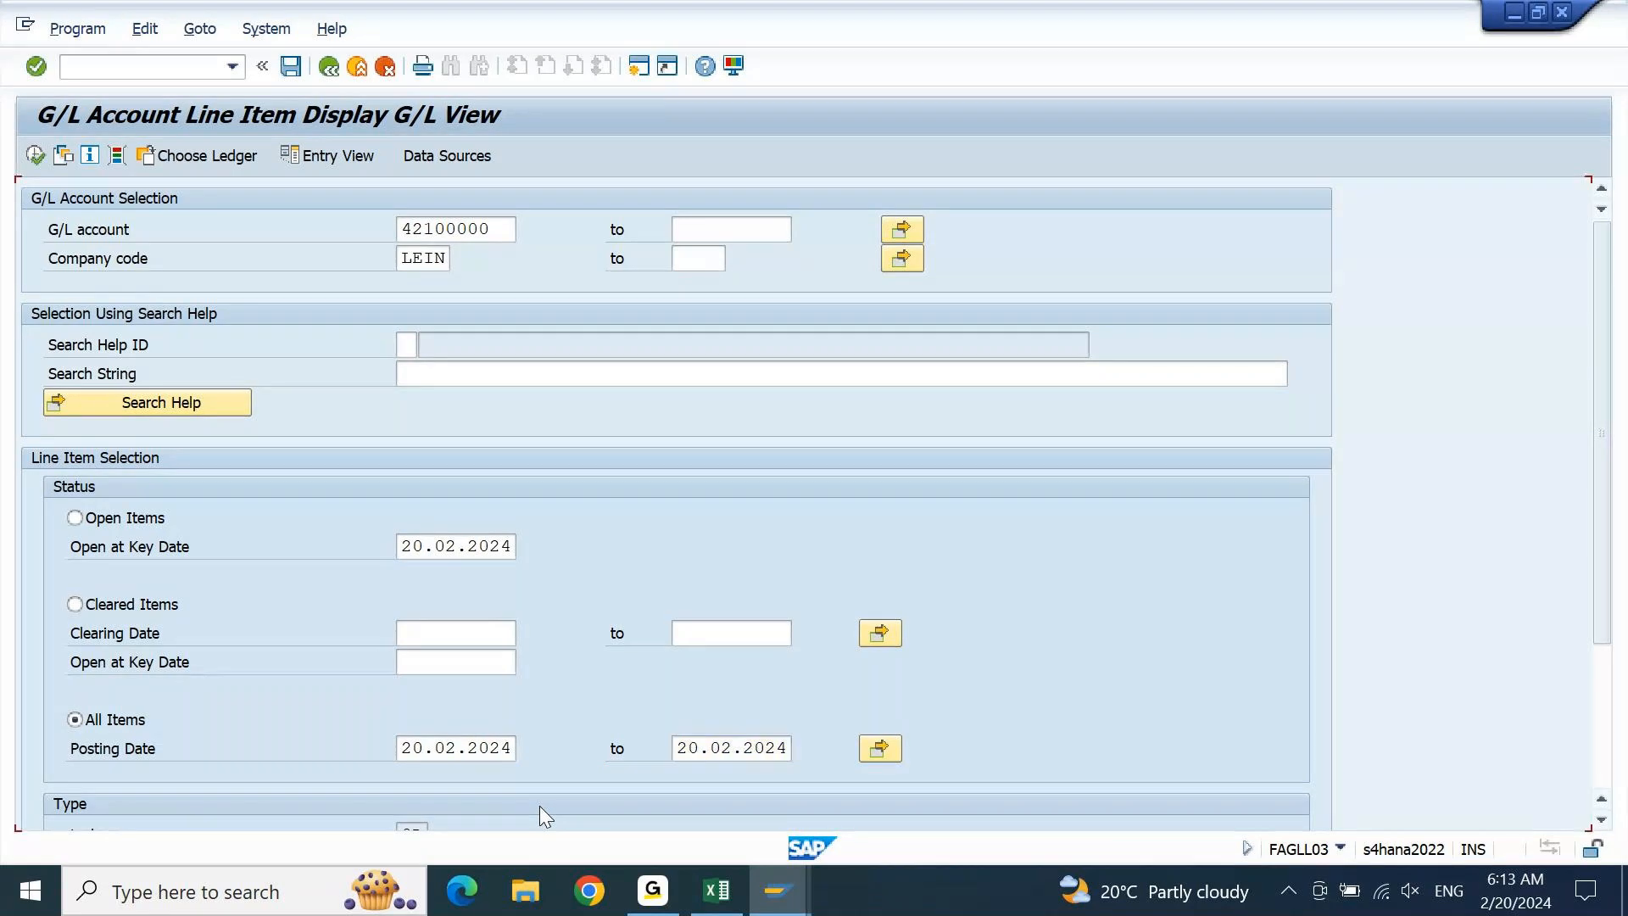
click(35, 156)
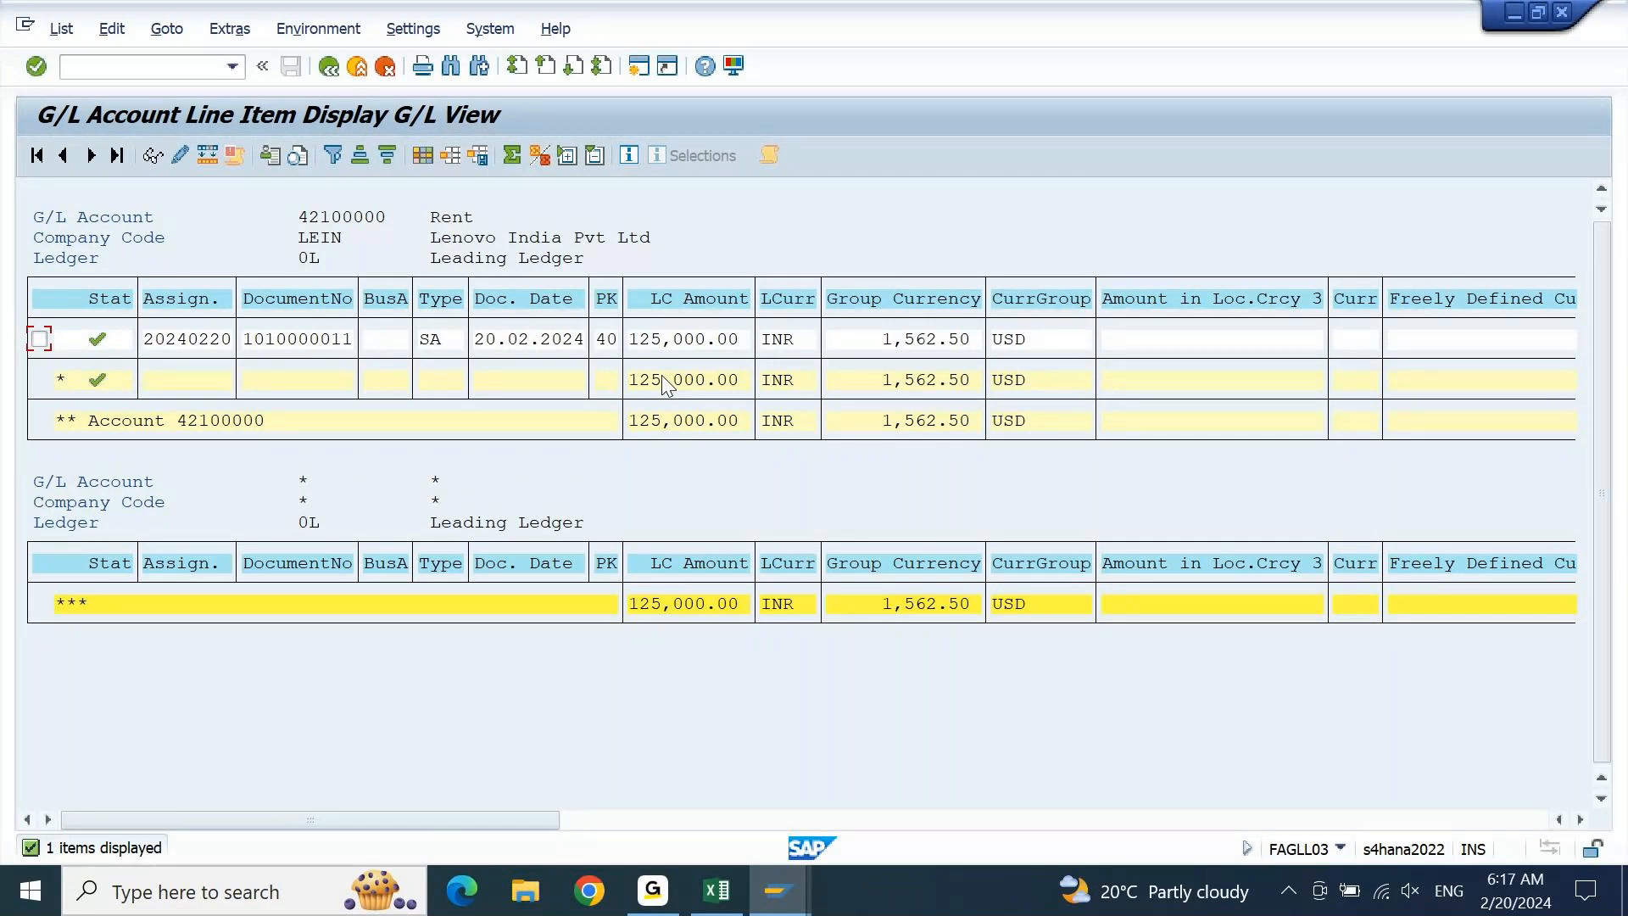
Copy the document number of the listed rent item and open another SAP session through the S4HANA 2022 connection
key(ctrl+y)
drag(244, 331, 354, 338)
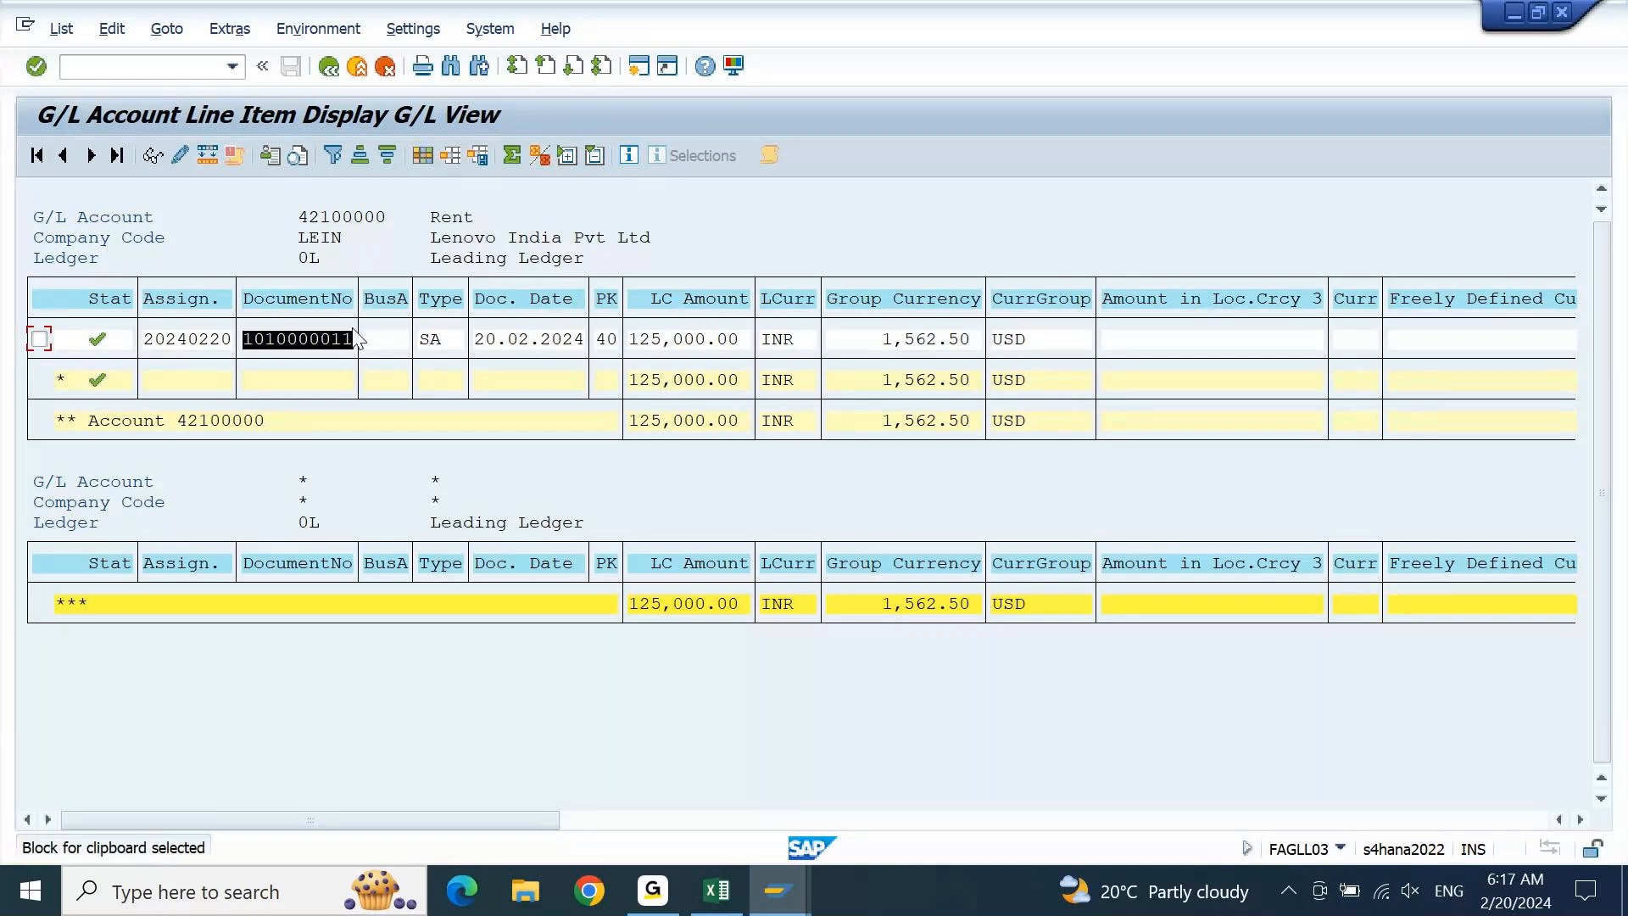
click(636, 67)
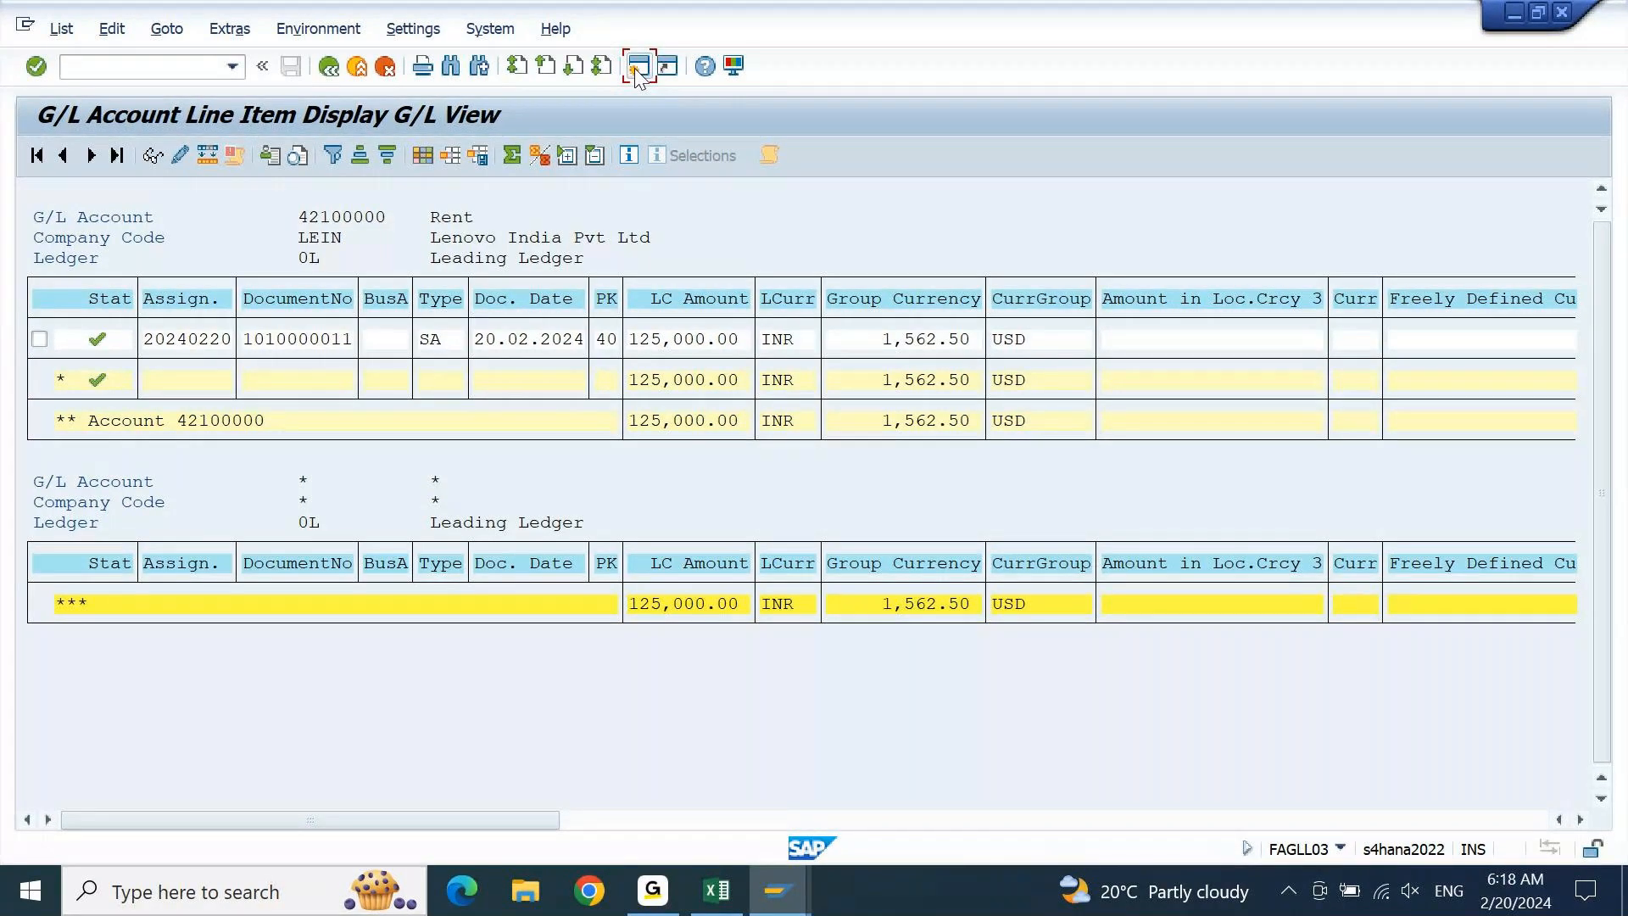
click(638, 68)
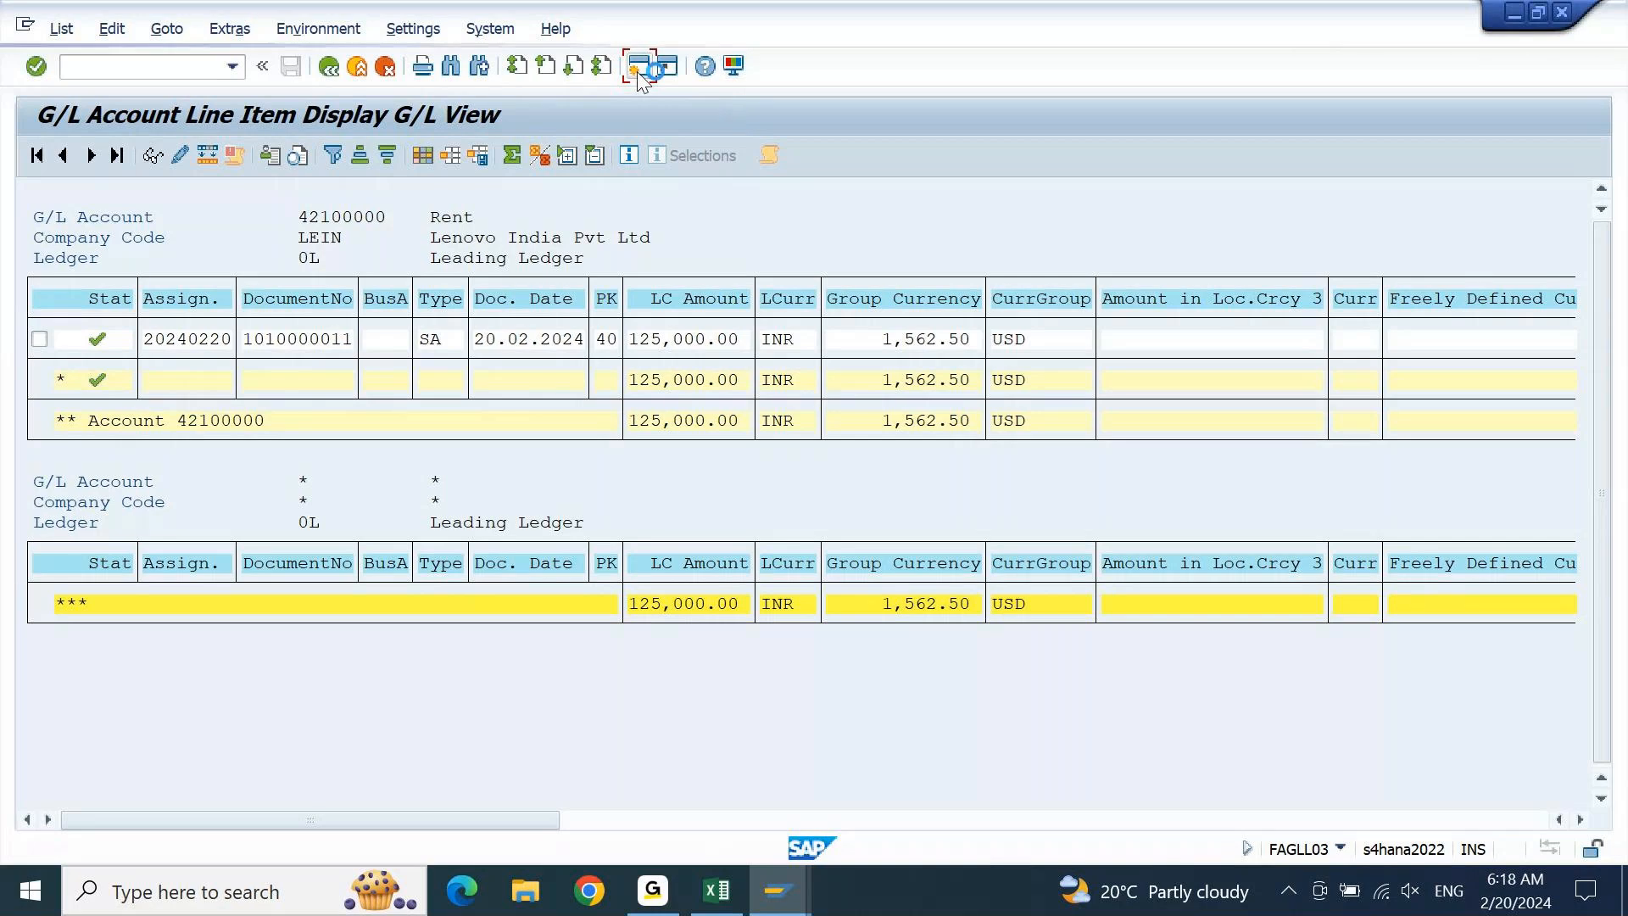
click(786, 880)
mouse_move(595, 775)
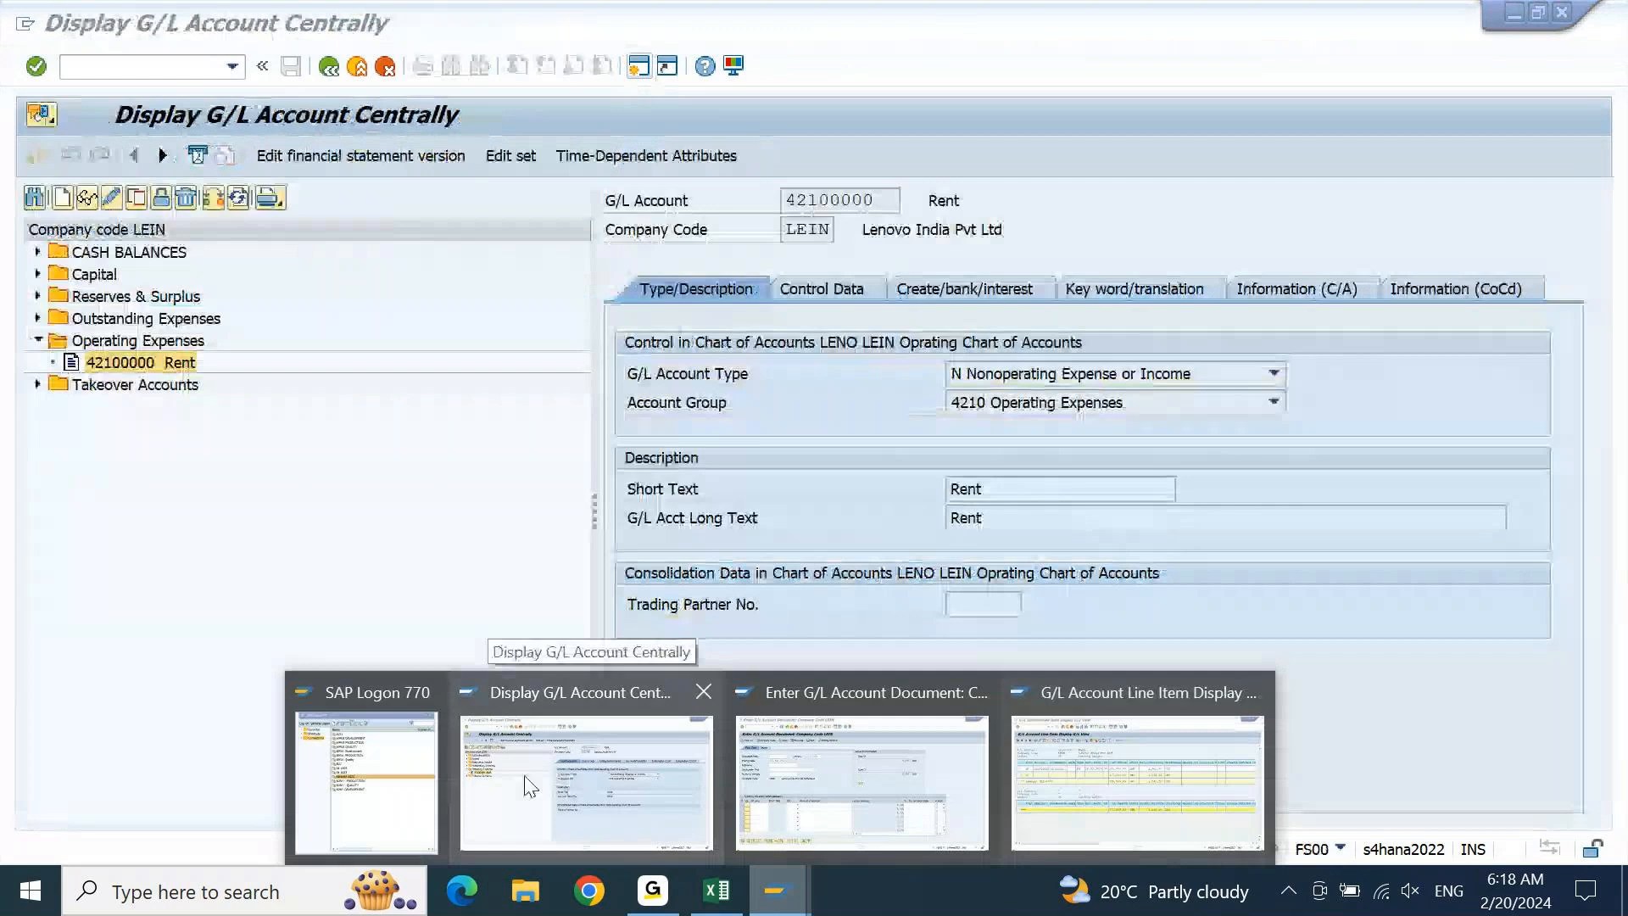
click(384, 781)
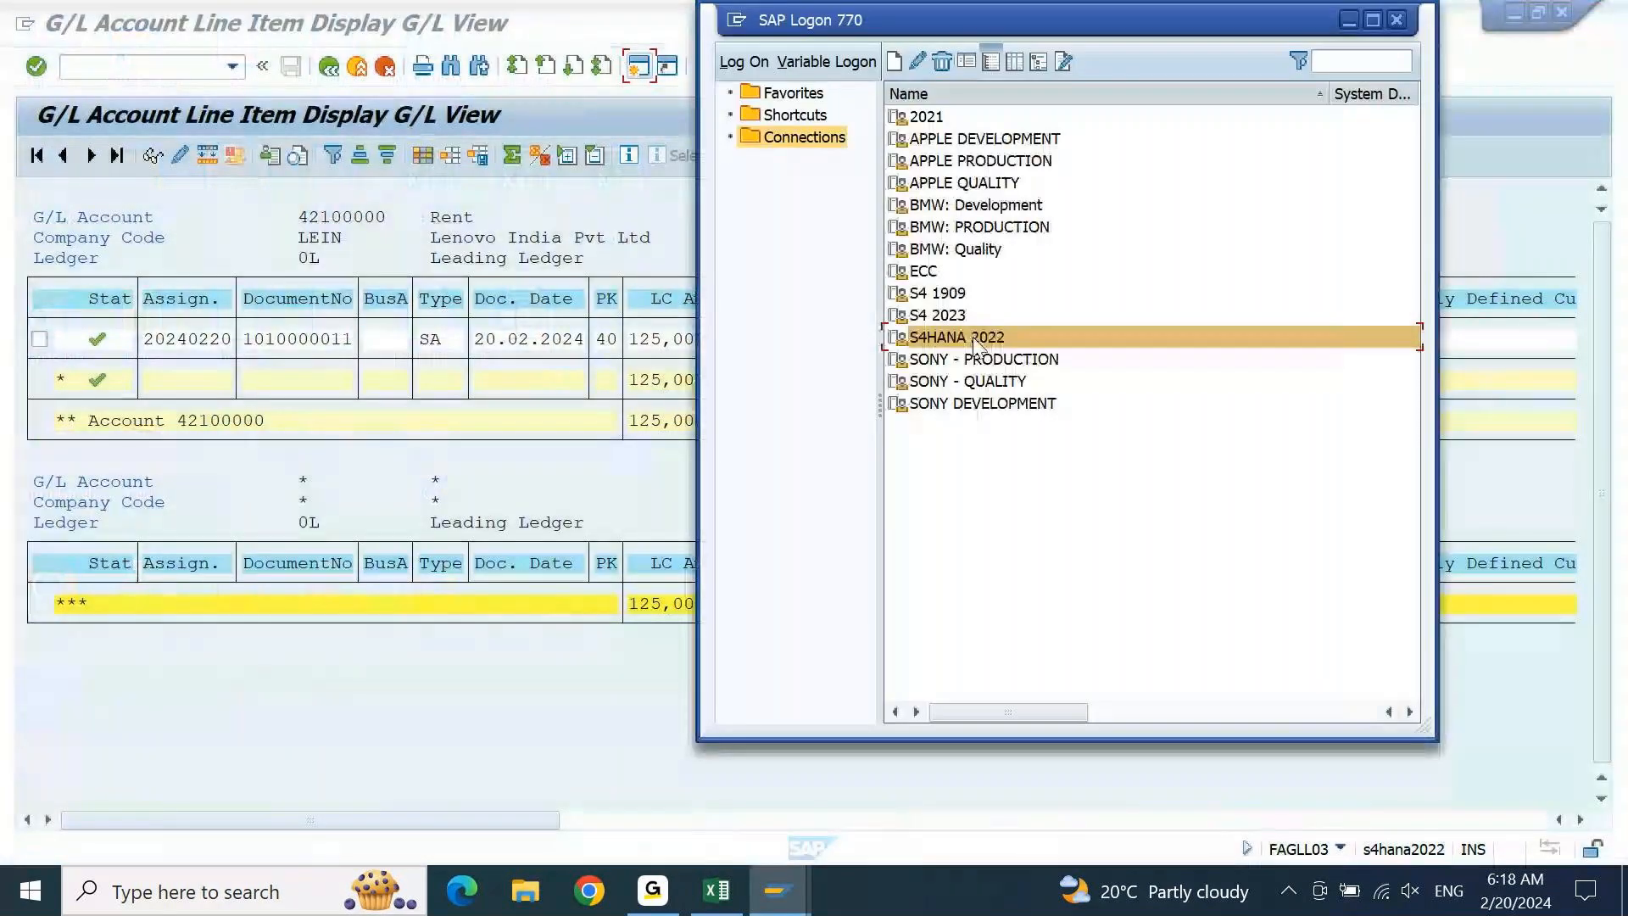
double_click(975, 343)
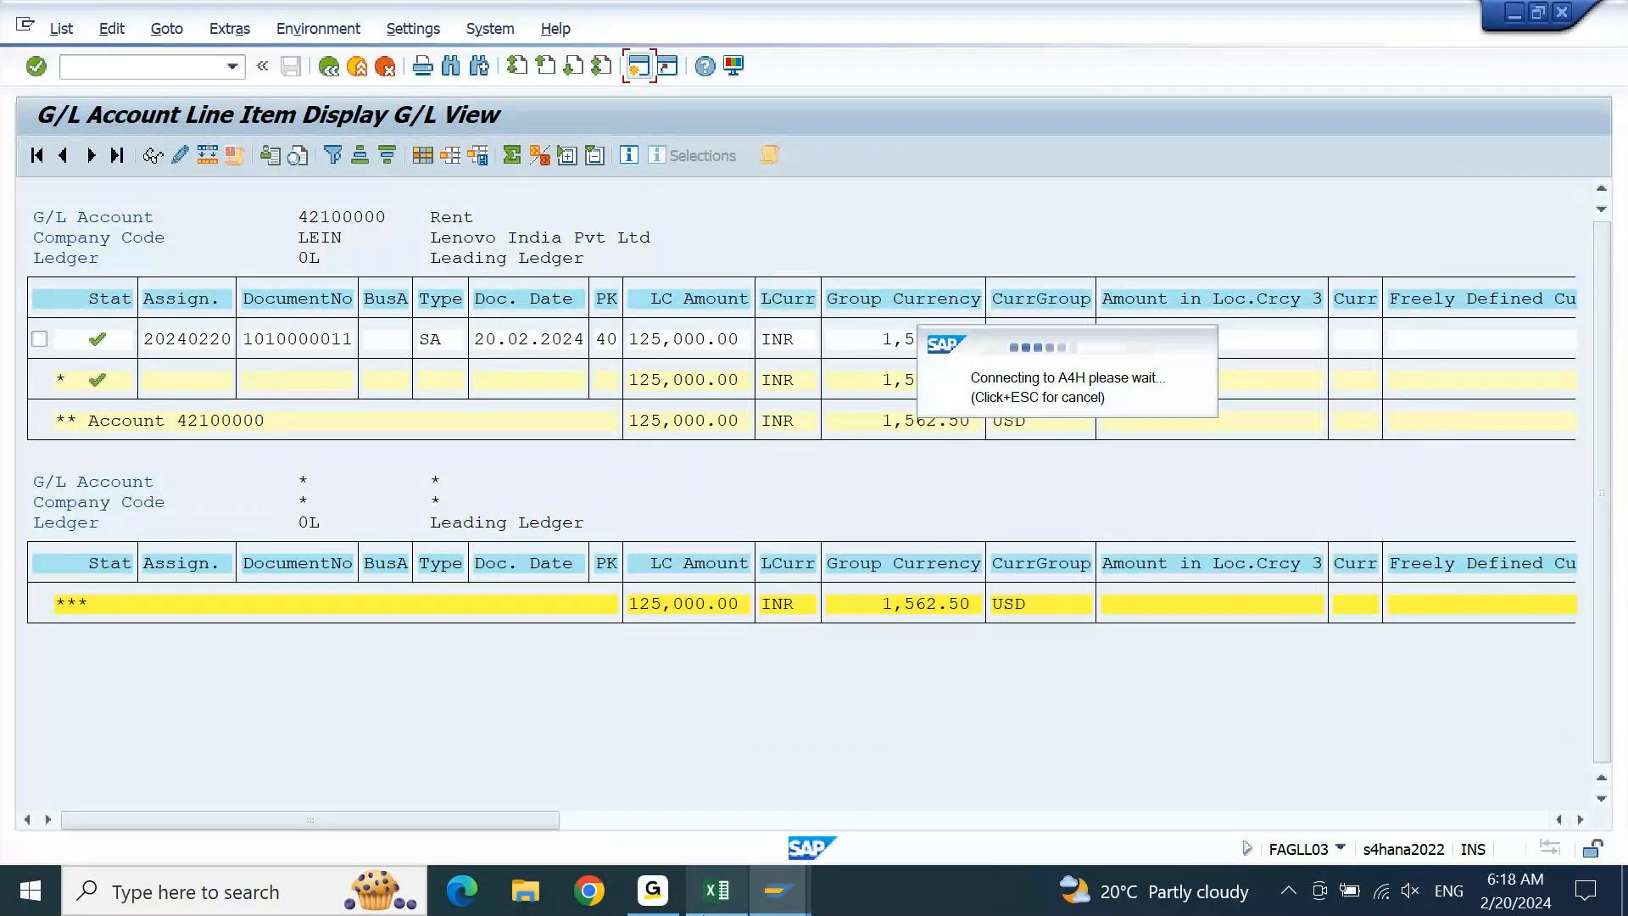
click(703, 912)
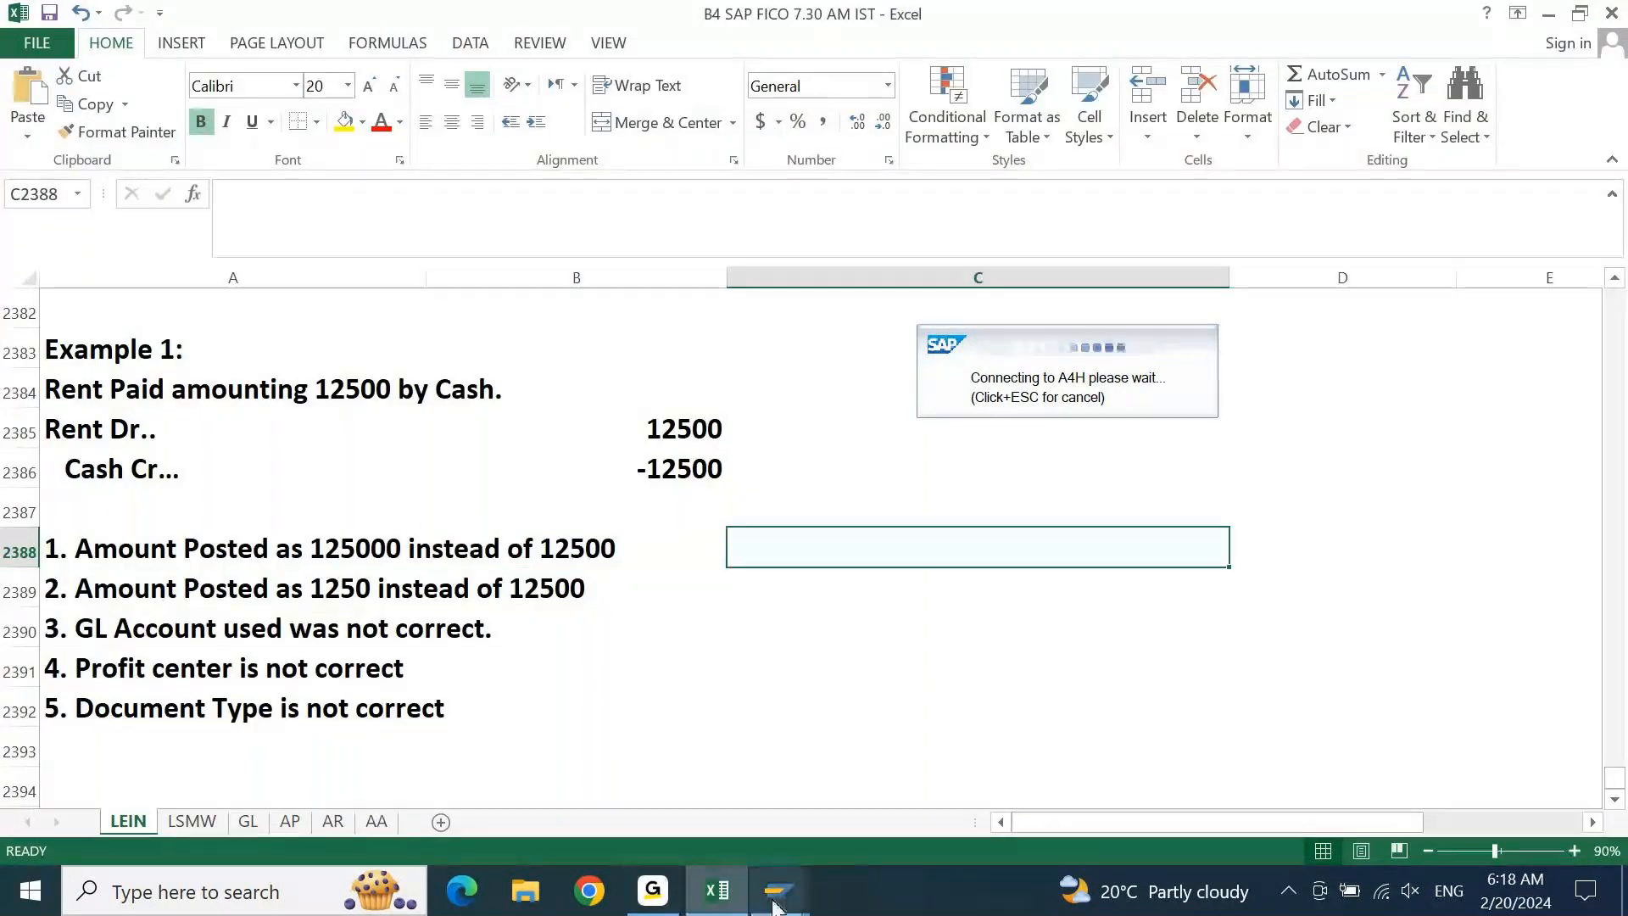
mouse_move(774, 907)
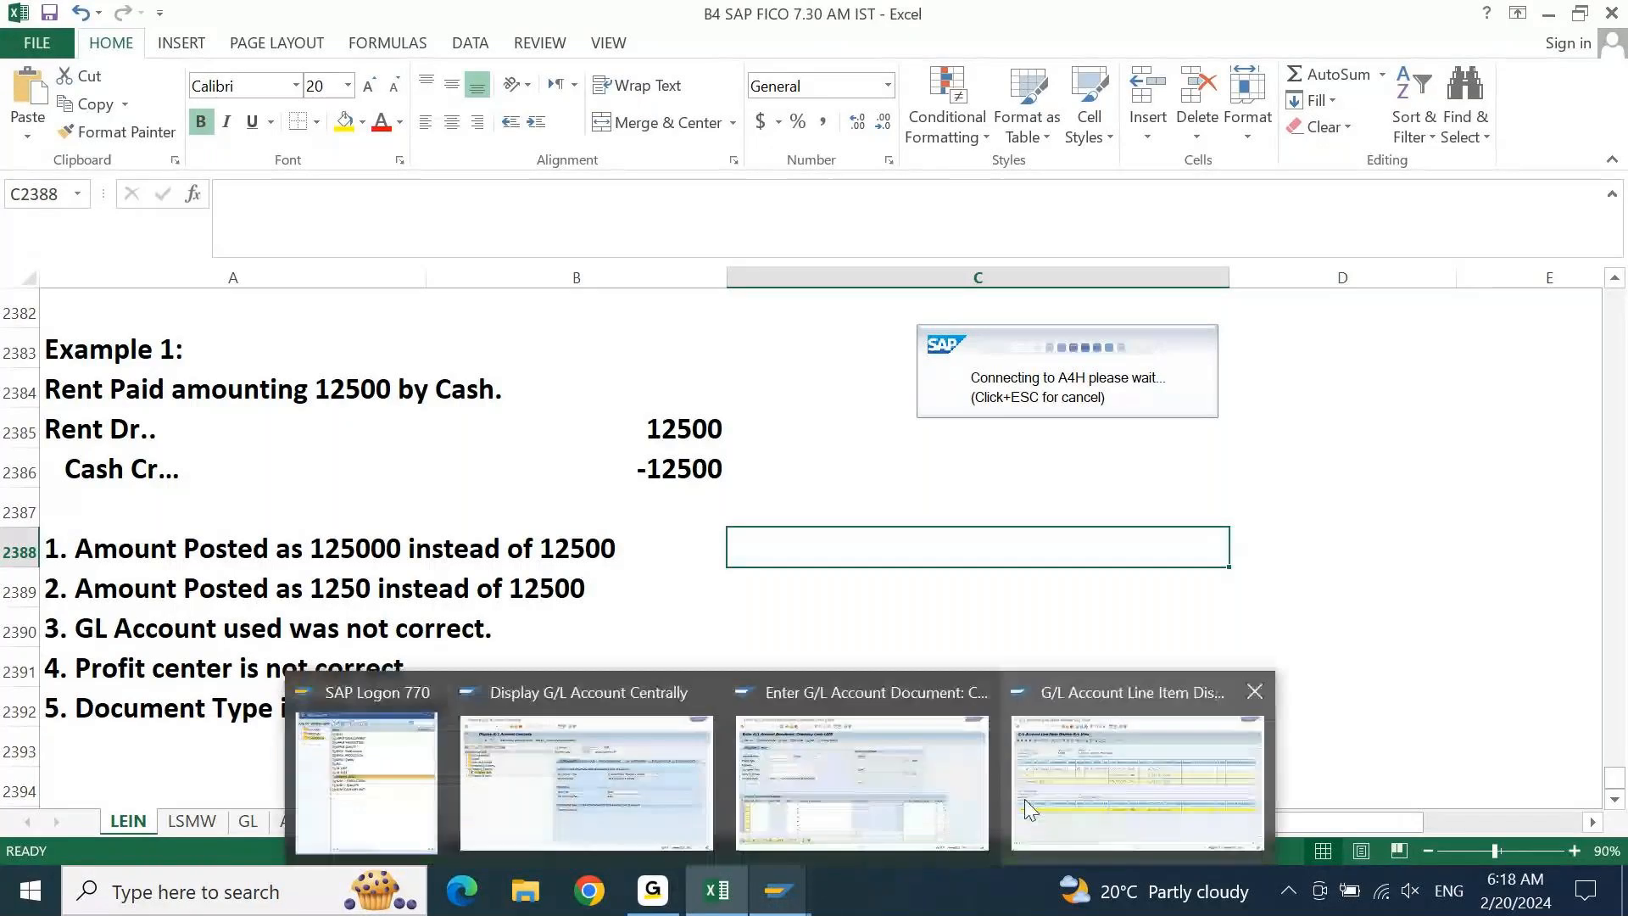
click(1024, 799)
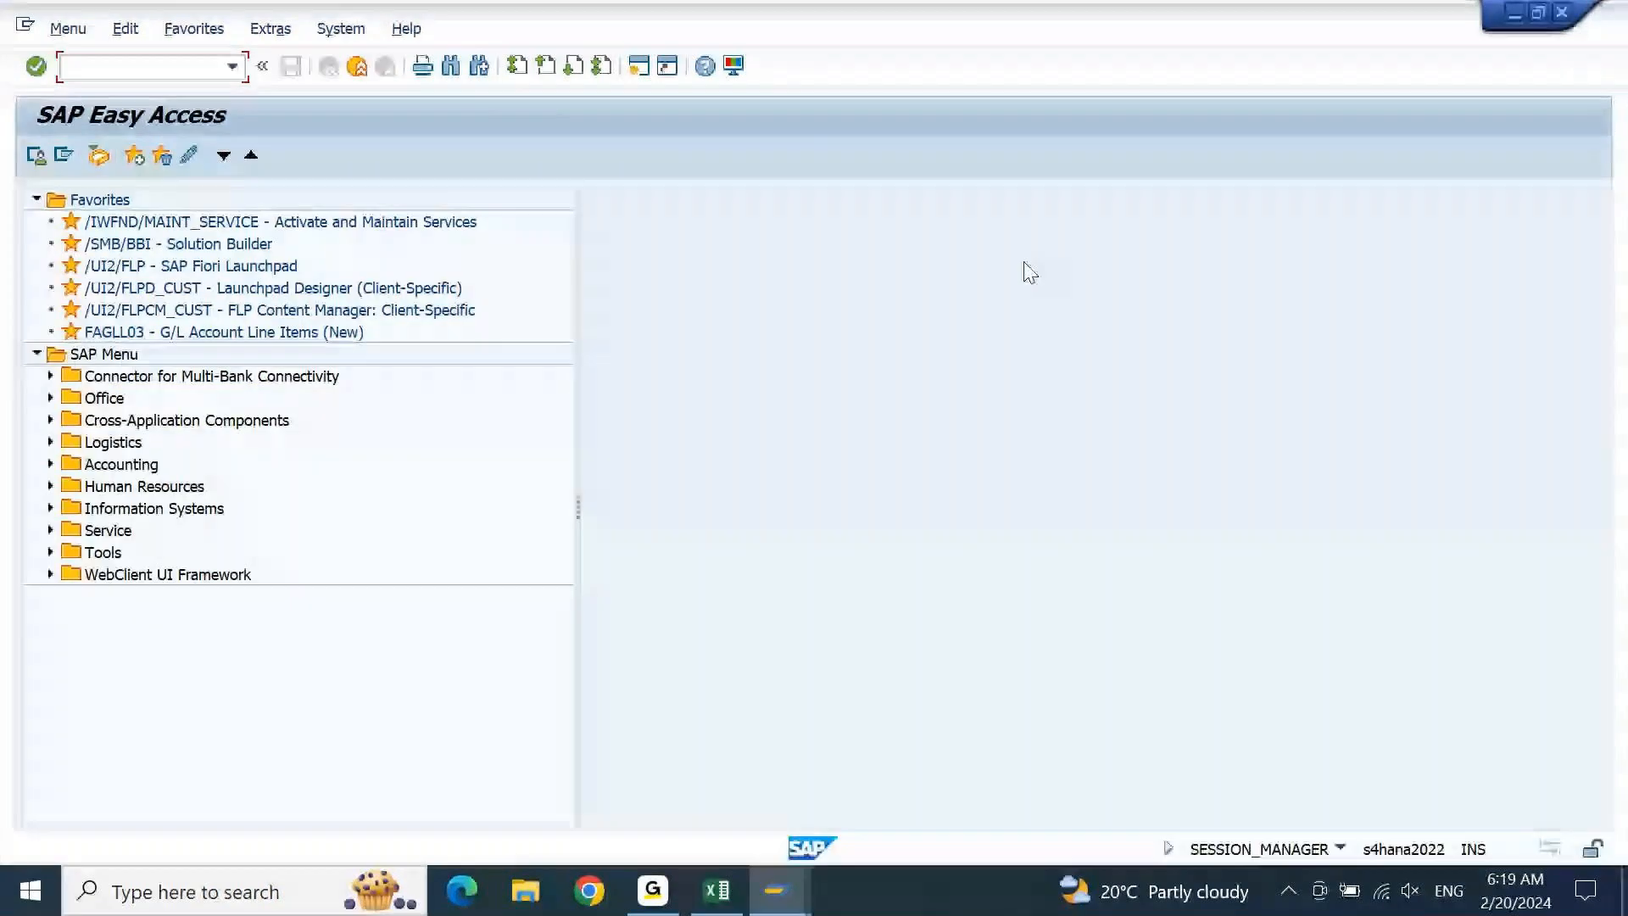
text(FB02)
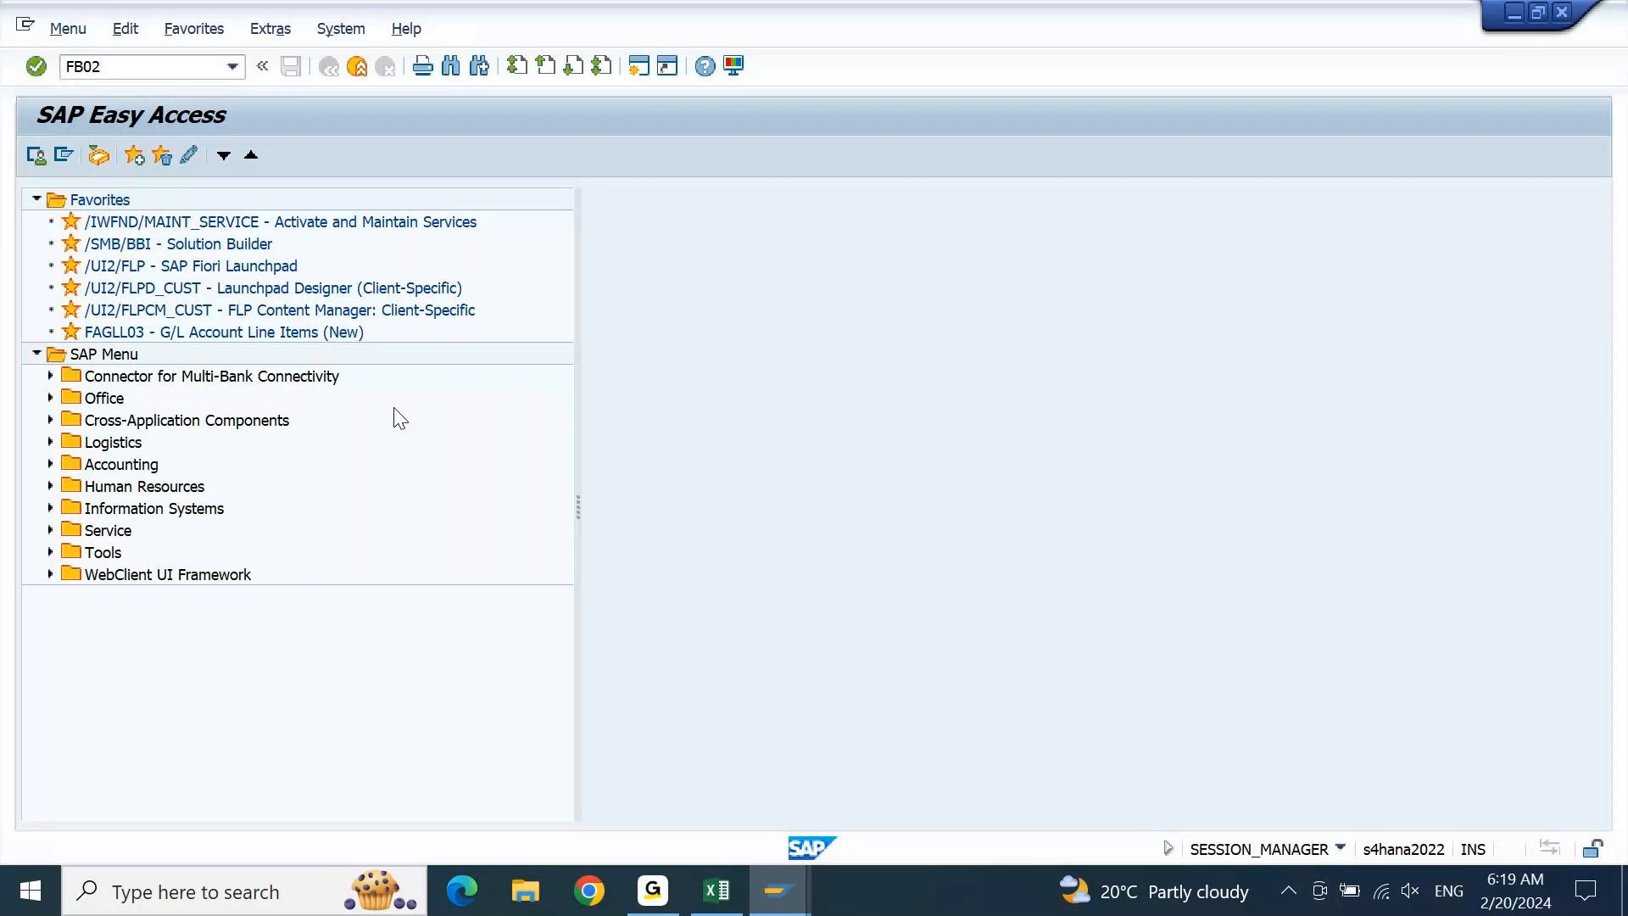
key(Return)
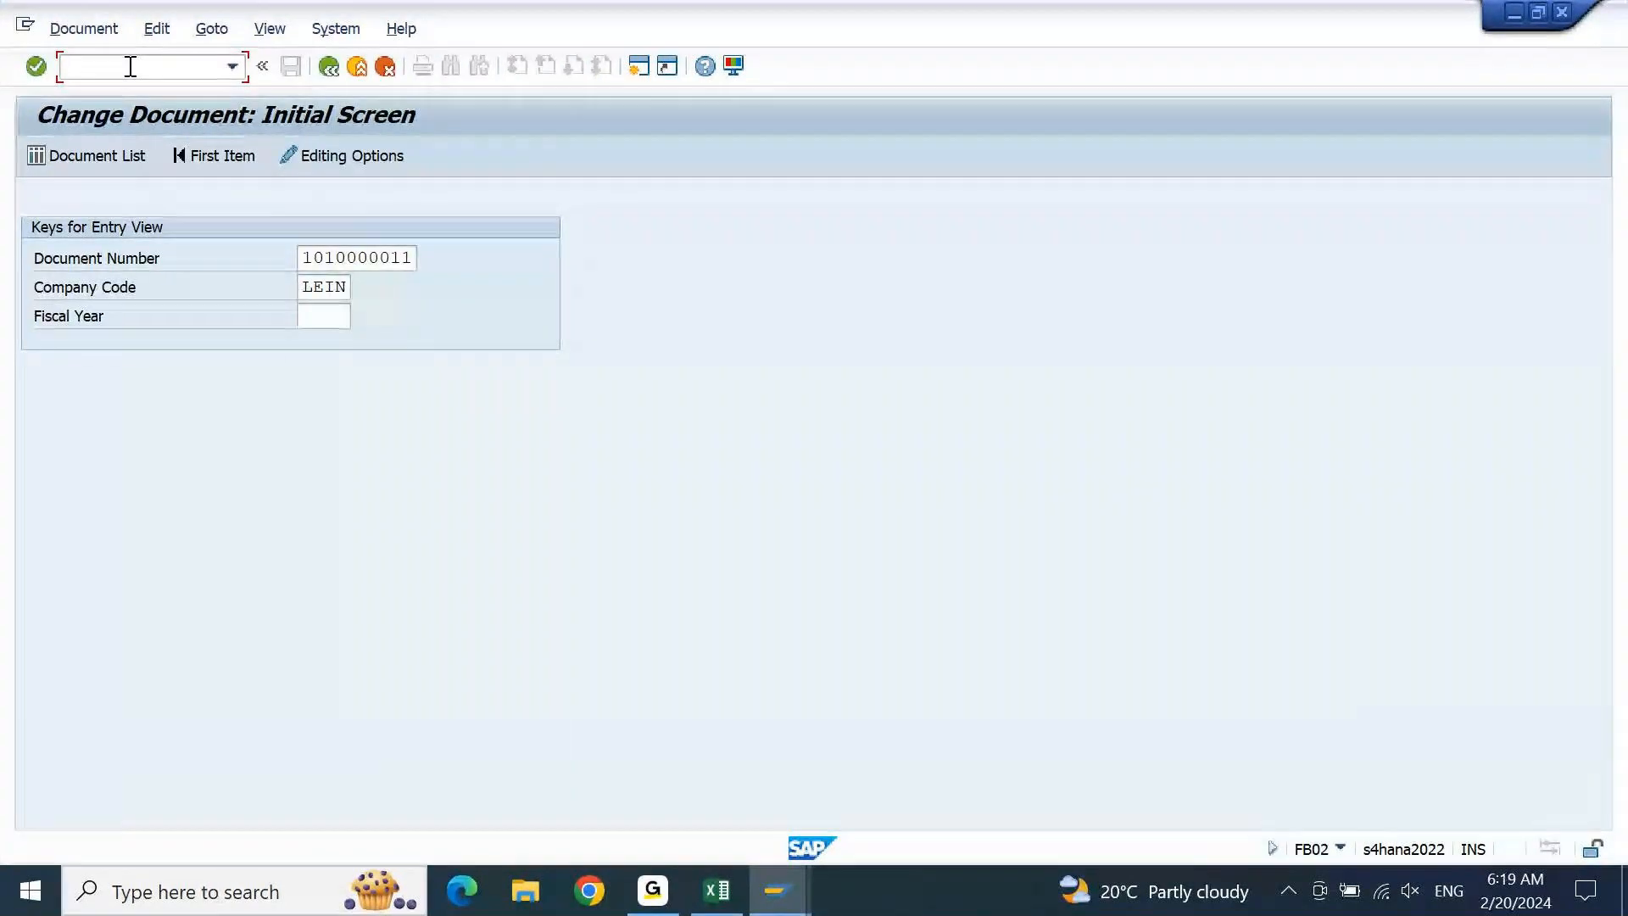
key(Tab)
key(Tab)
click(325, 285)
key(Tab)
text(2024)
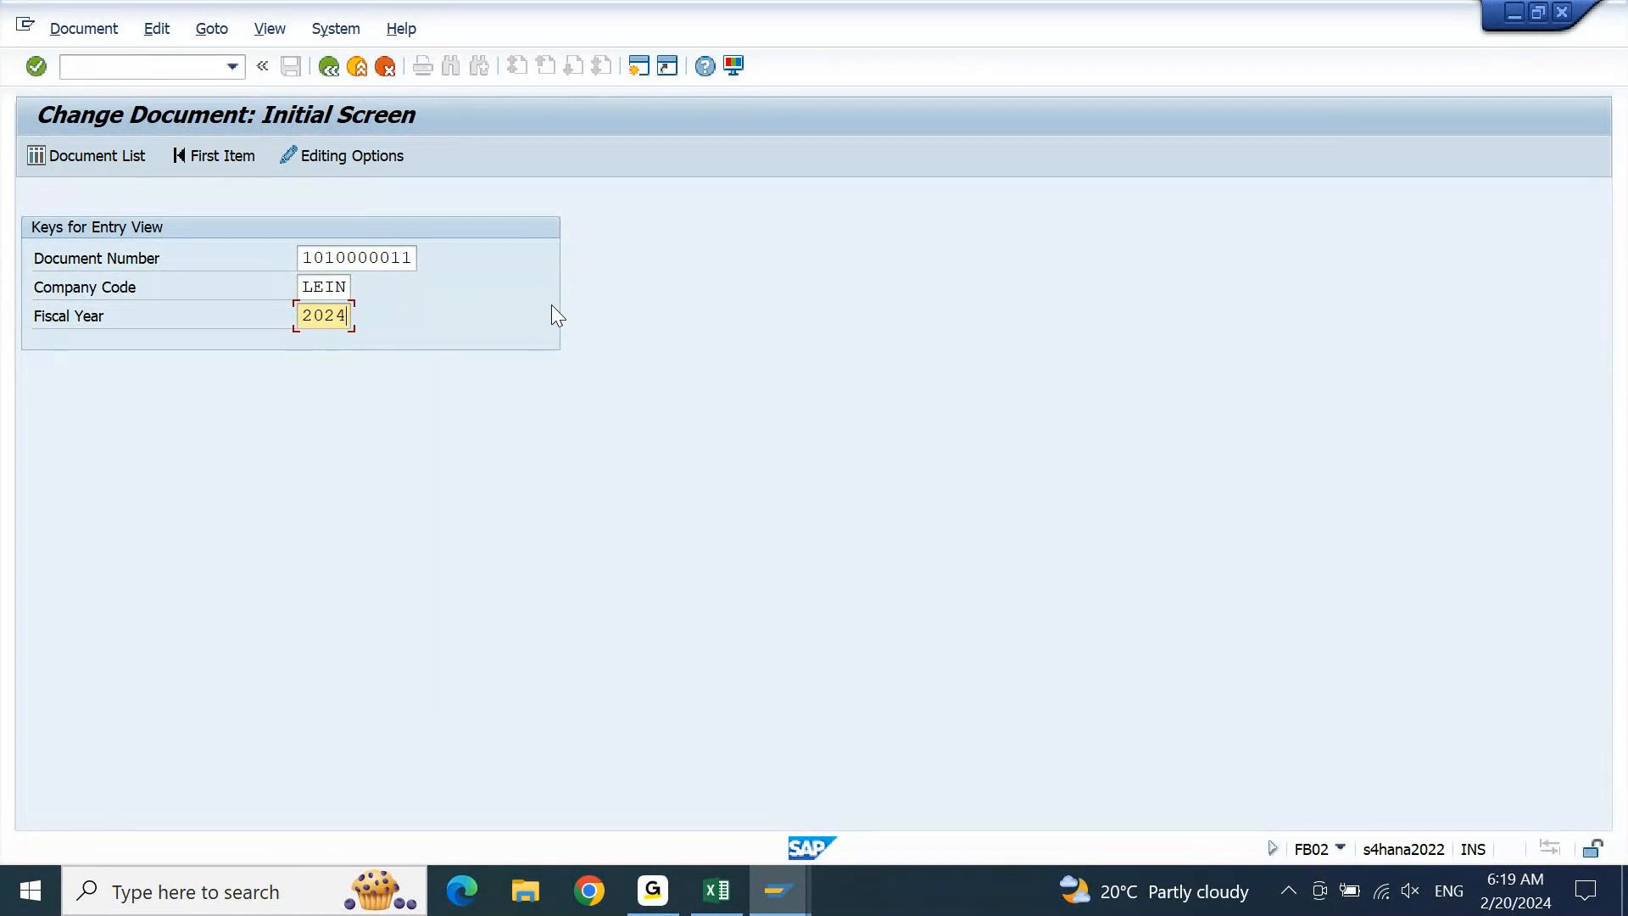
key(Return)
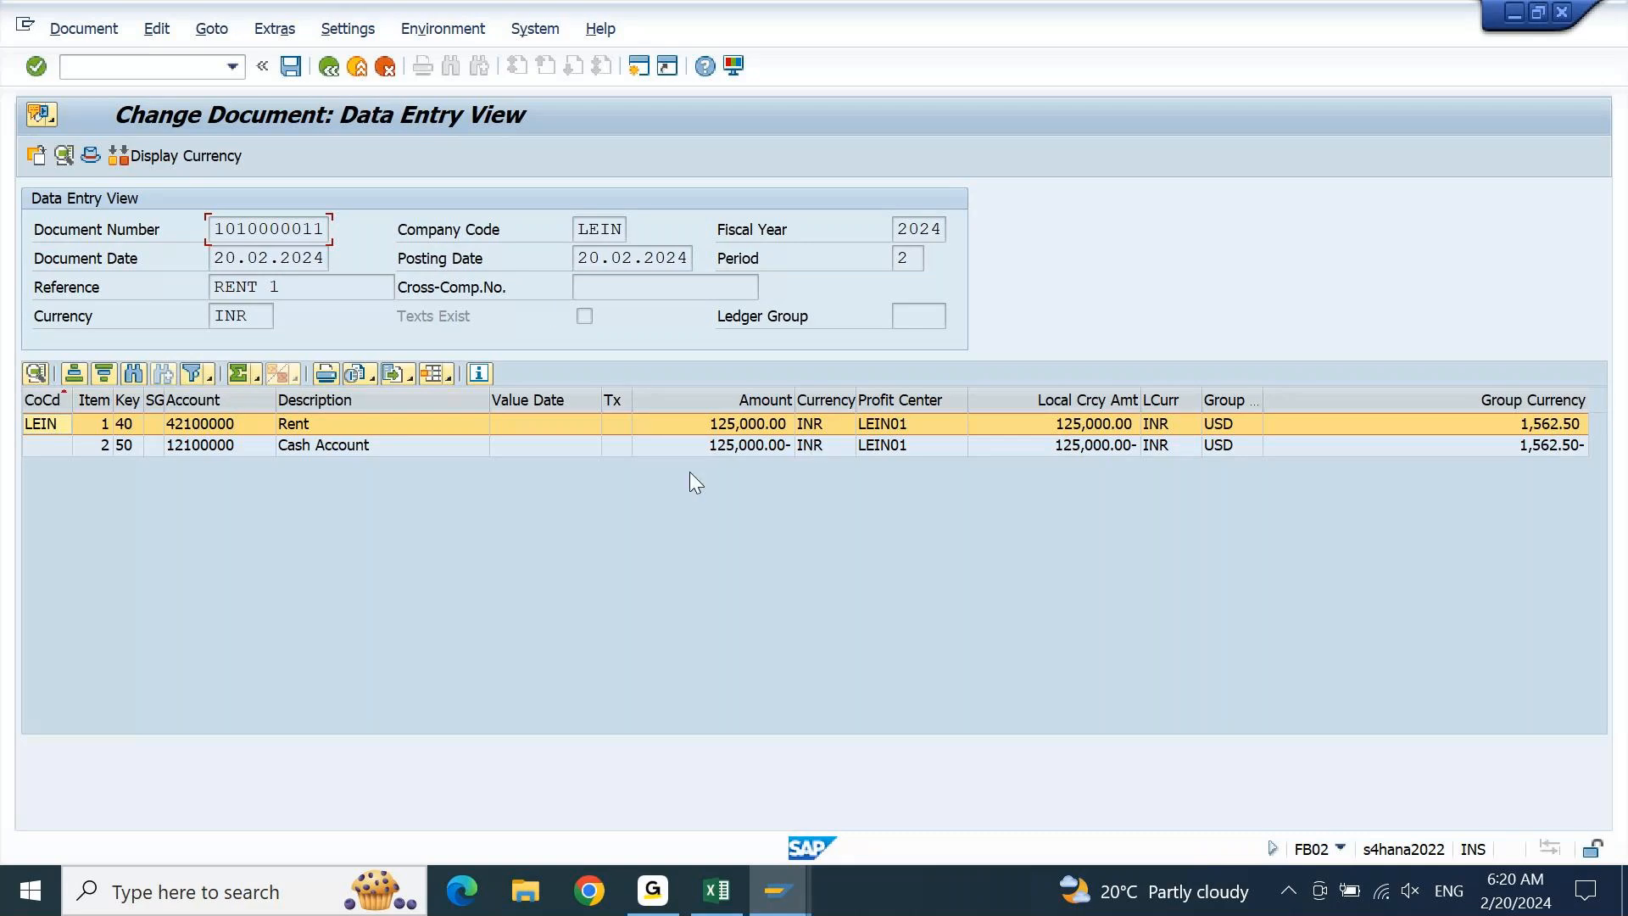
Open the document's Rent line item and try to edit its amount
double_click(327, 426)
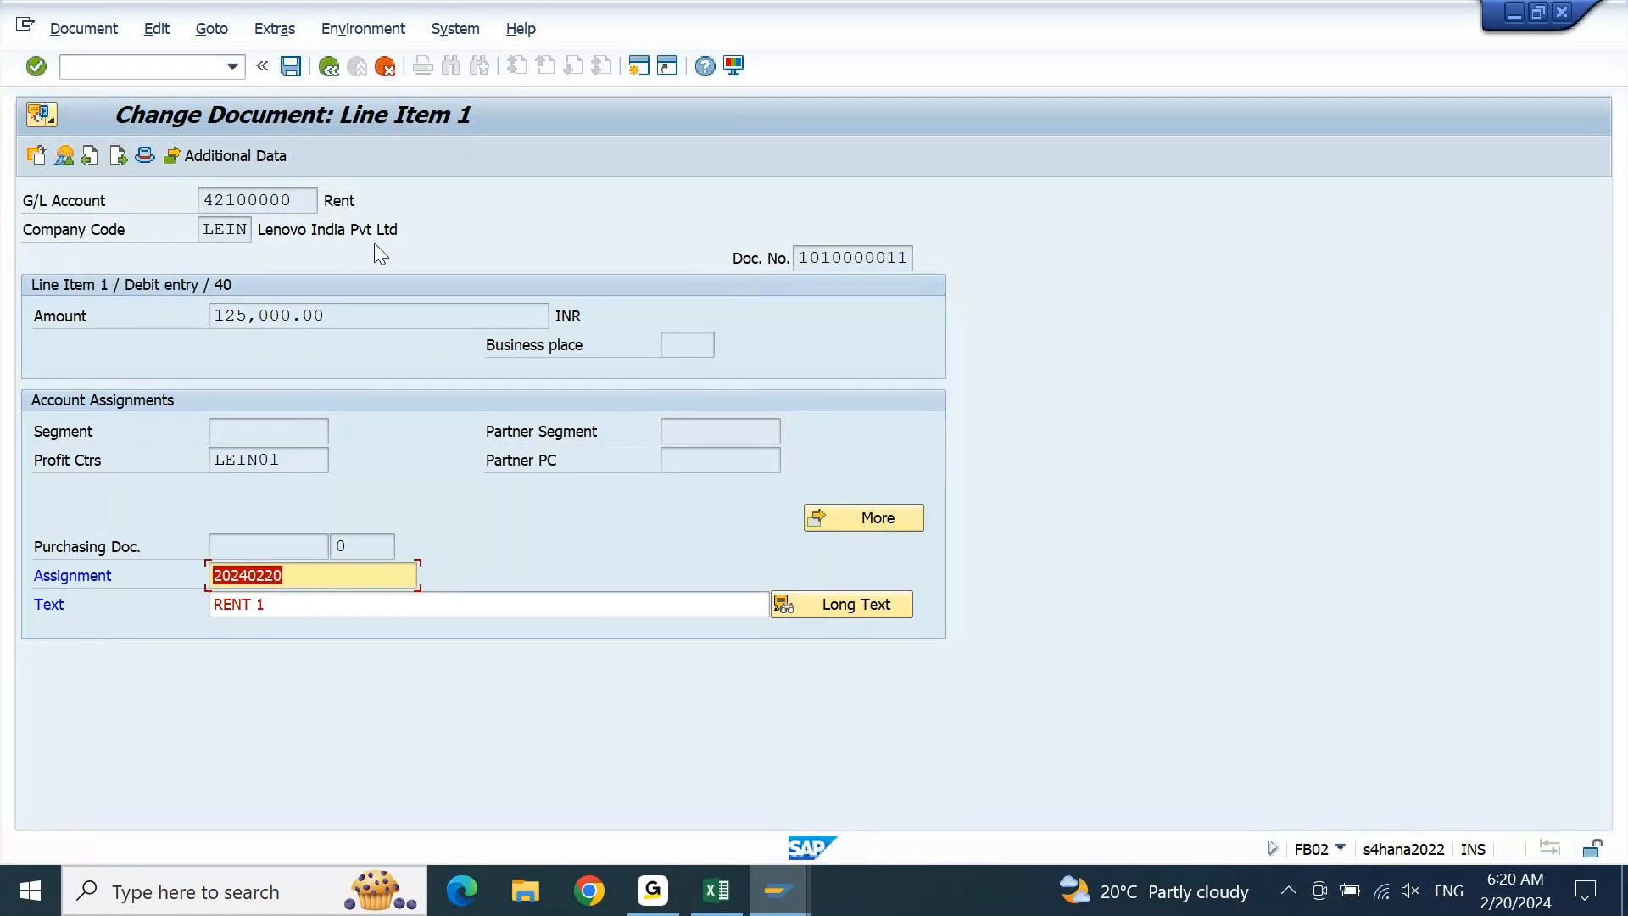
drag(352, 318, 185, 360)
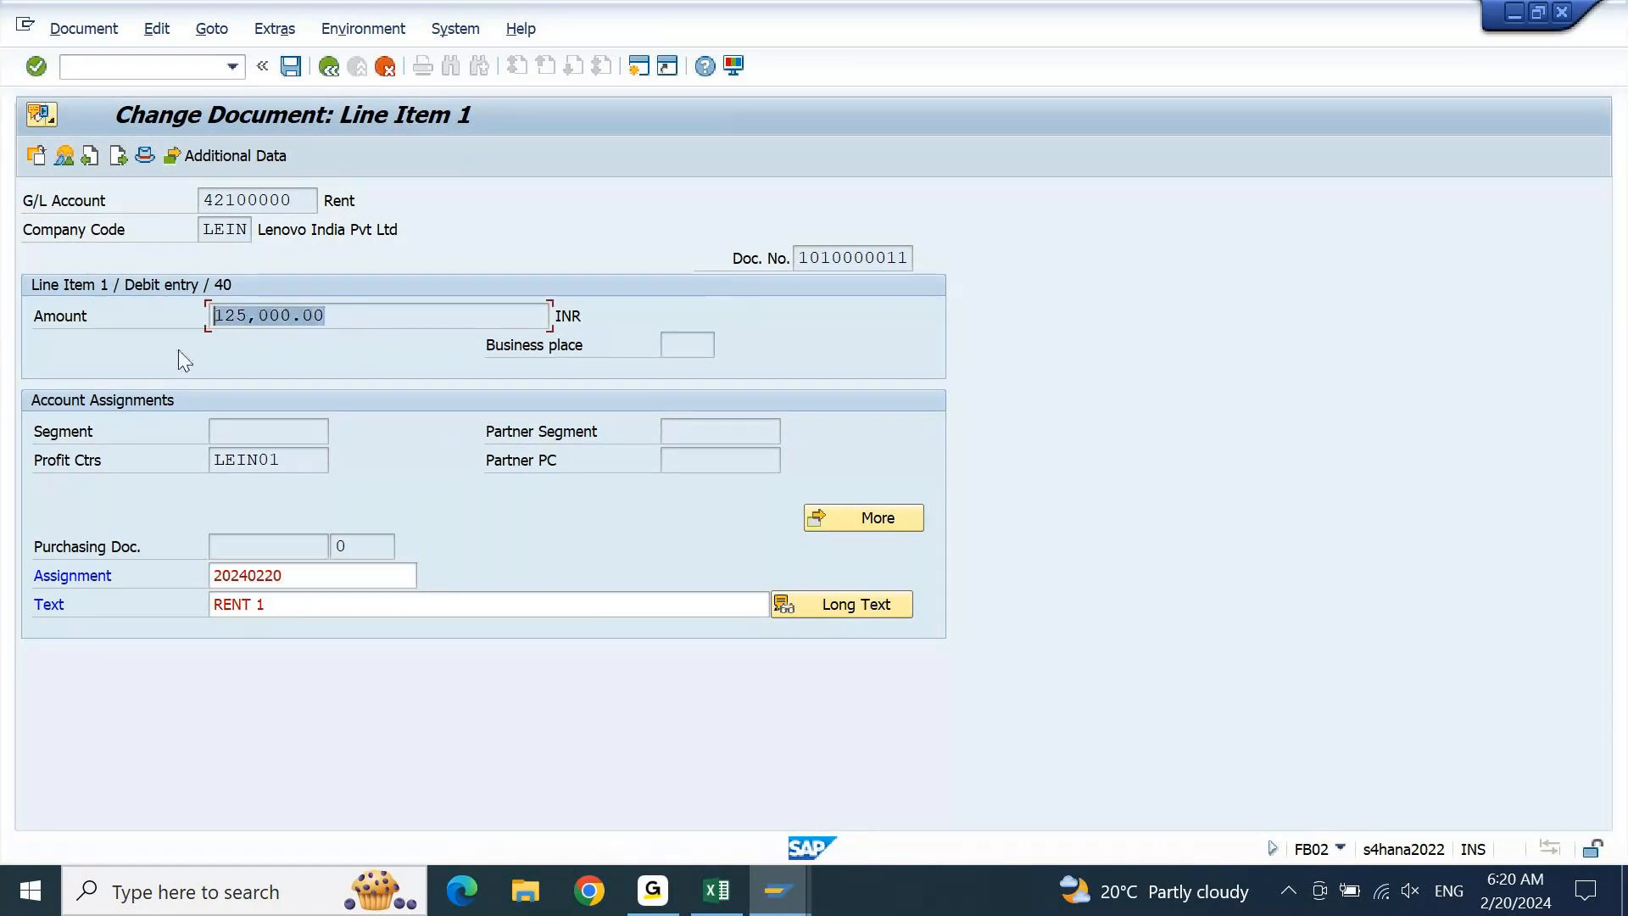
click(360, 317)
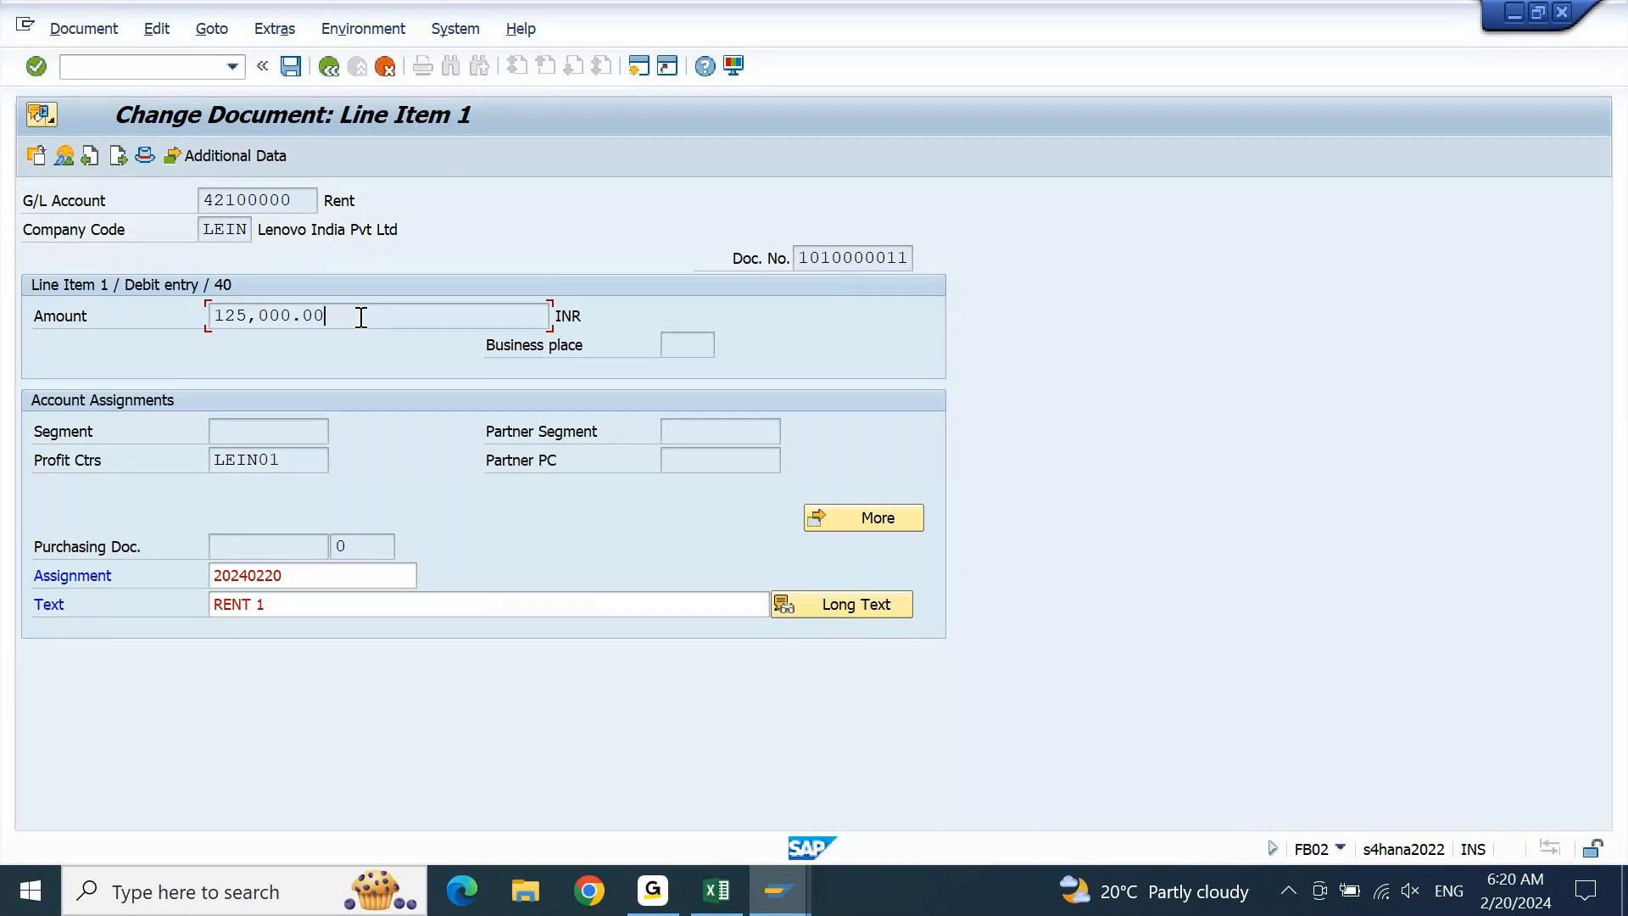
Try appending sample characters to the line item's RENT 1 text, remove them, and return to the amount
click(322, 609)
text(ASHATHJKAH)
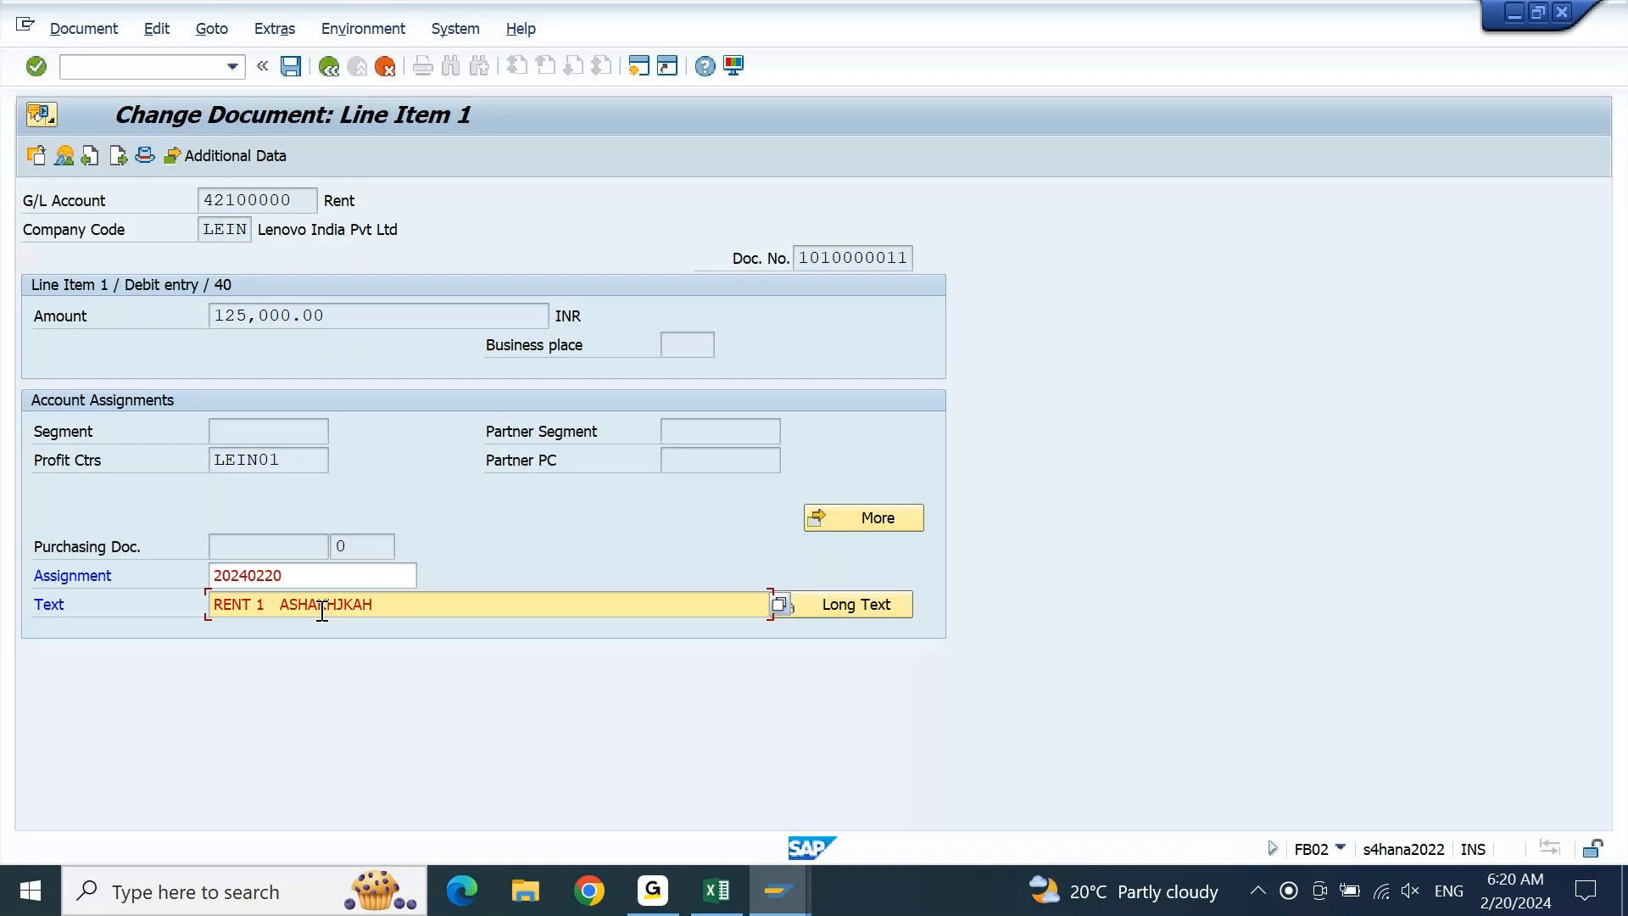
double_click(323, 609)
key(BackSpace)
click(415, 327)
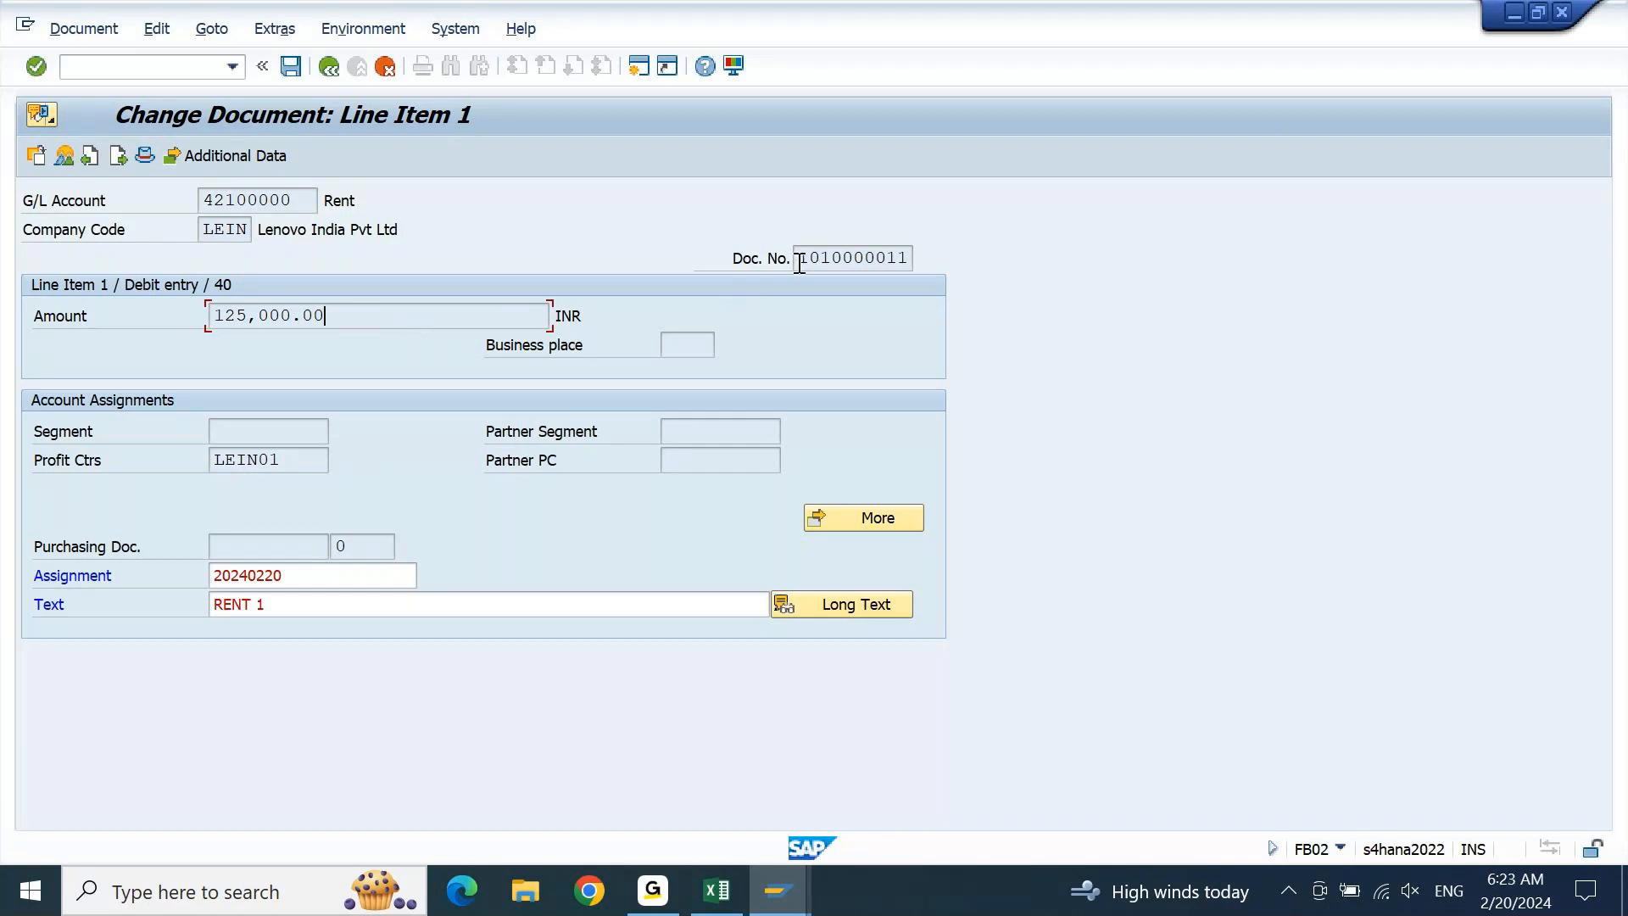
drag(798, 264, 939, 278)
key(ctrl+c)
click(329, 66)
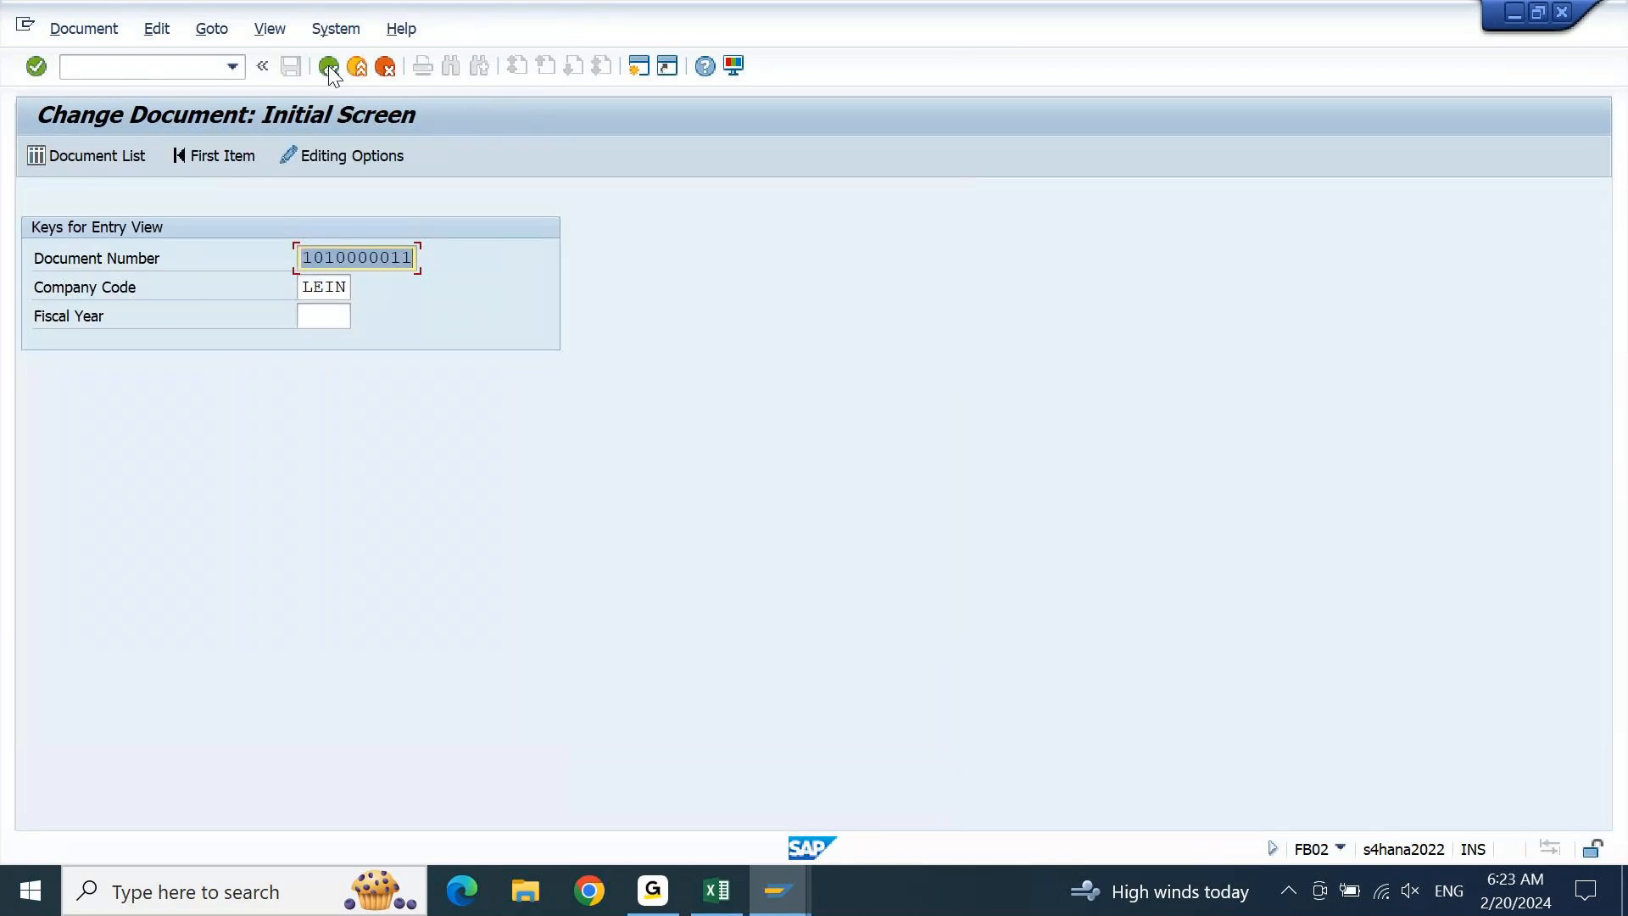
click(106, 155)
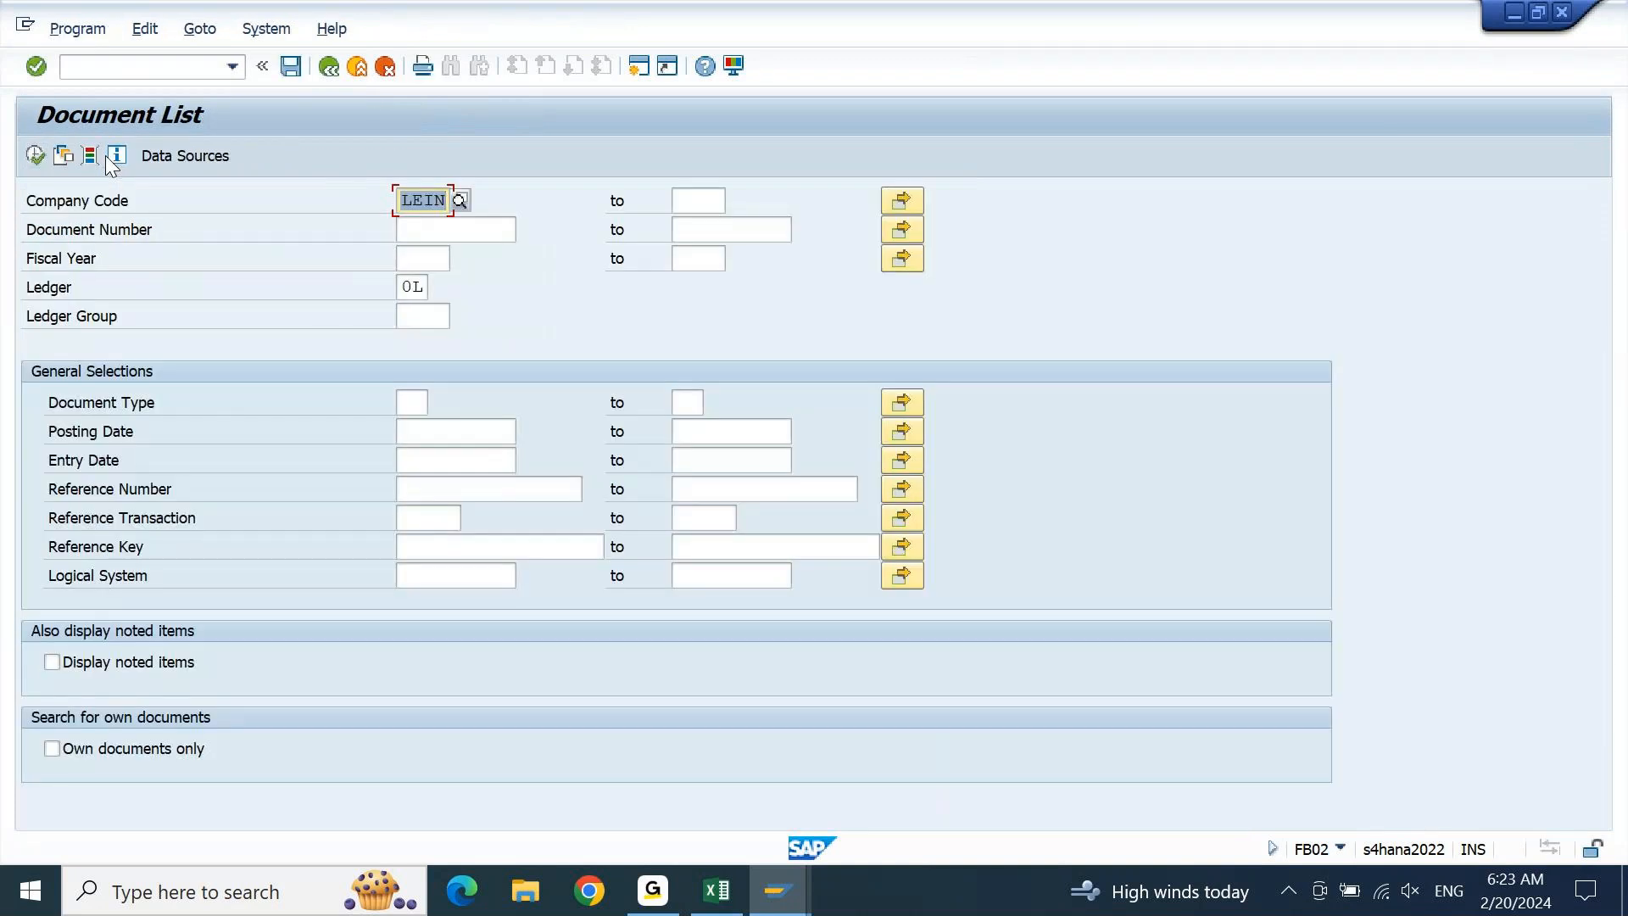
key(Tab)
text(1010000011)
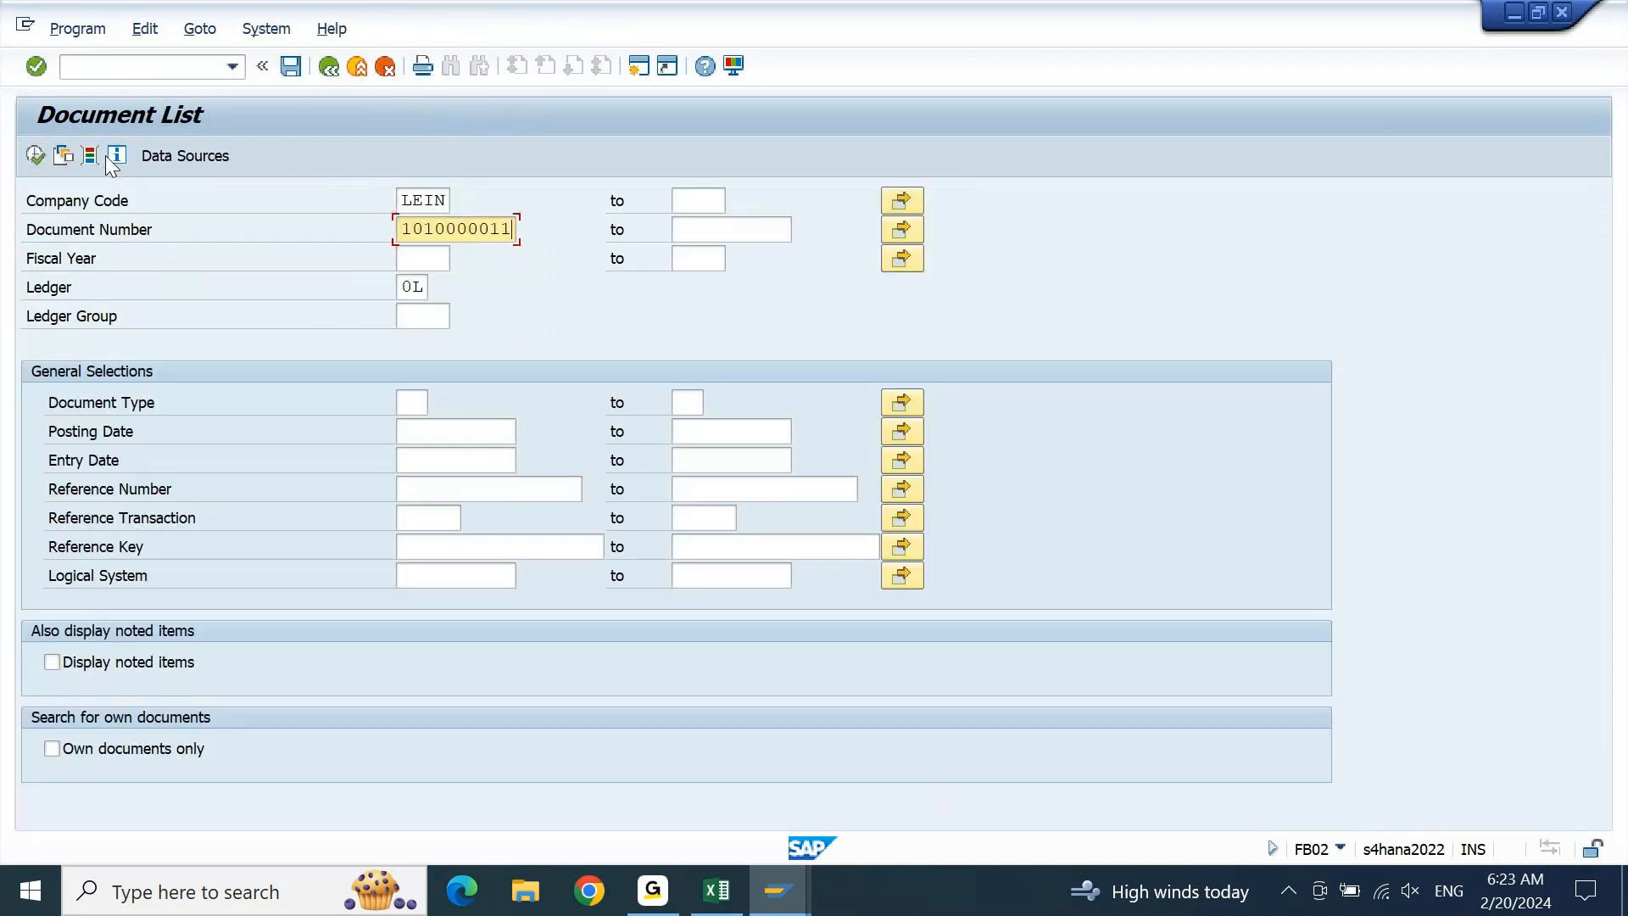
key(Tab)
text(2024)
key(Return)
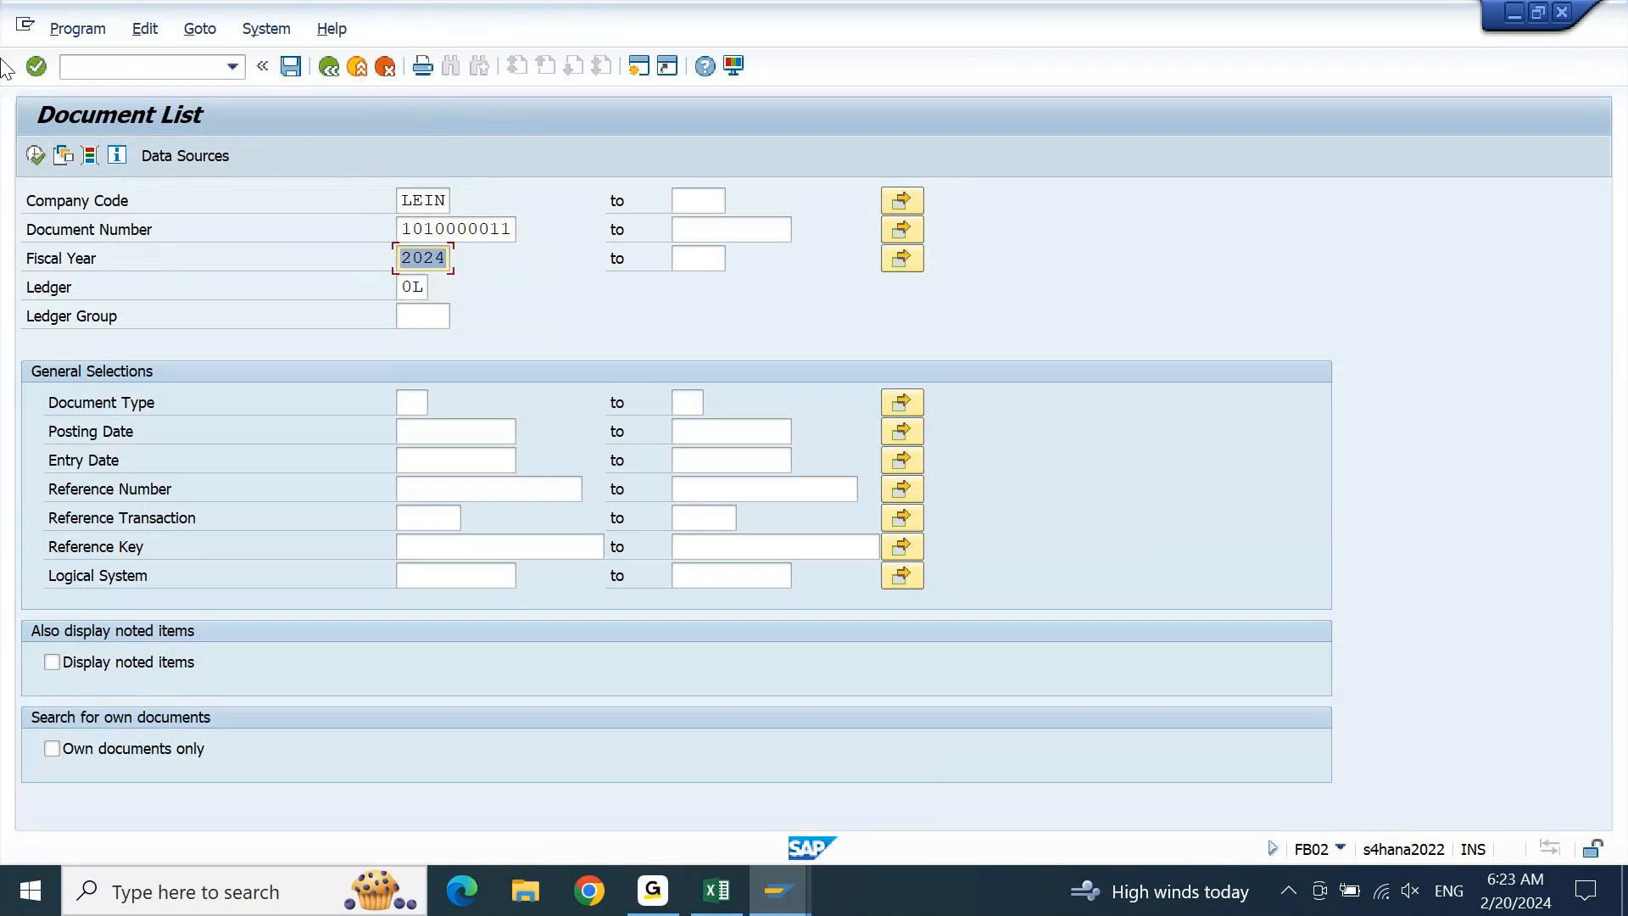
click(38, 161)
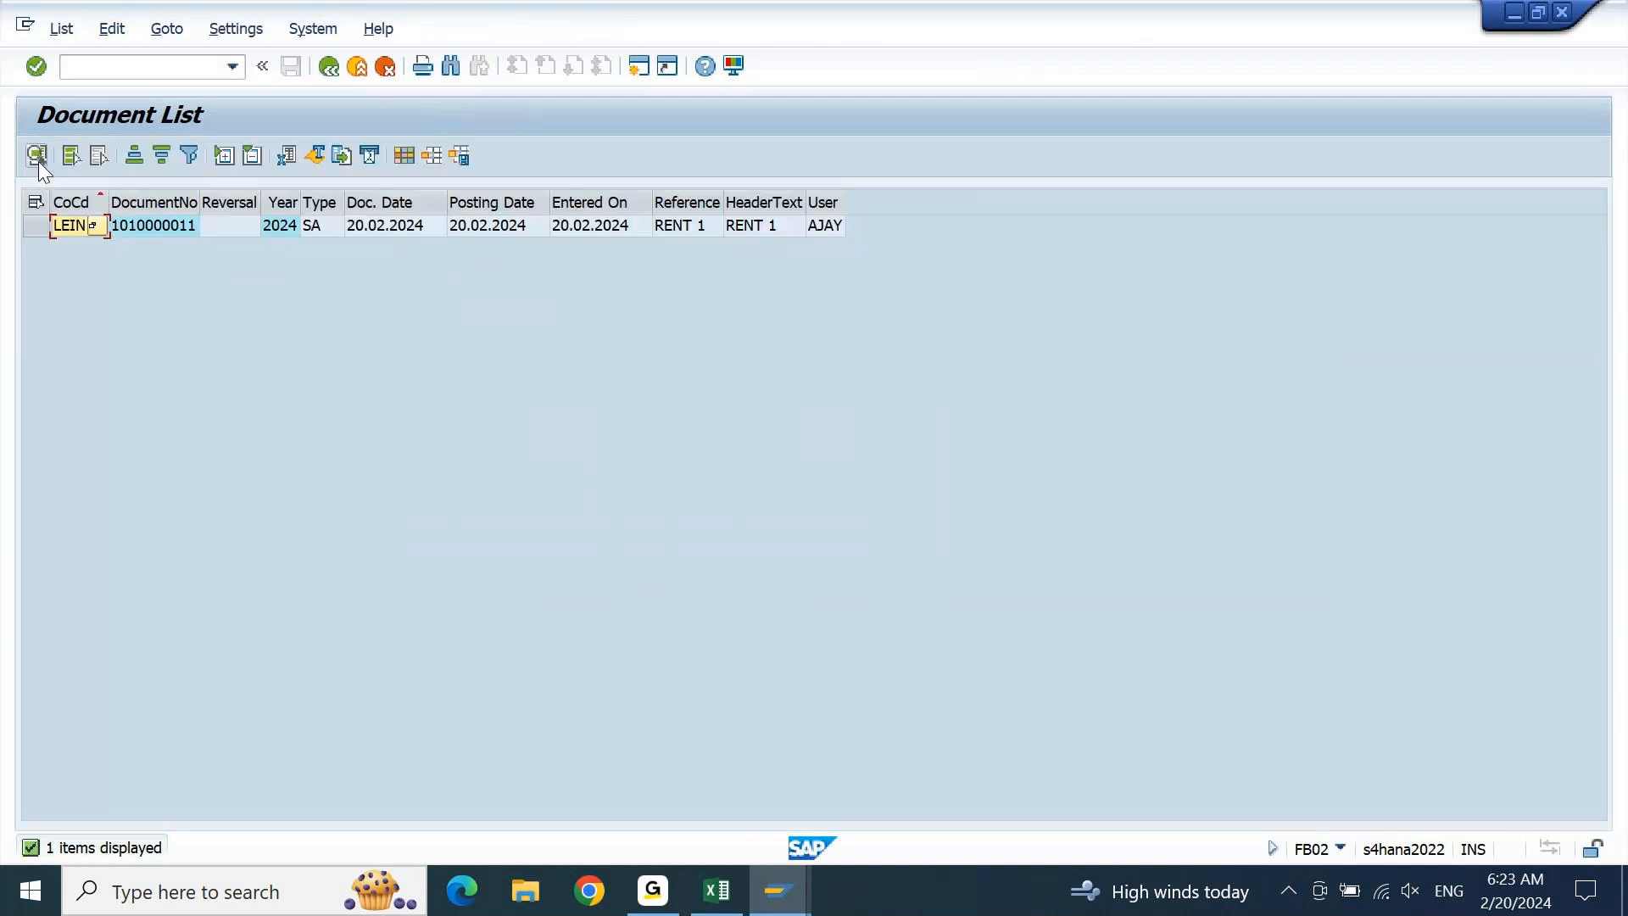
Widen the Reversal column in the document list and check its entry for the rent document
drag(260, 202, 392, 196)
click(298, 199)
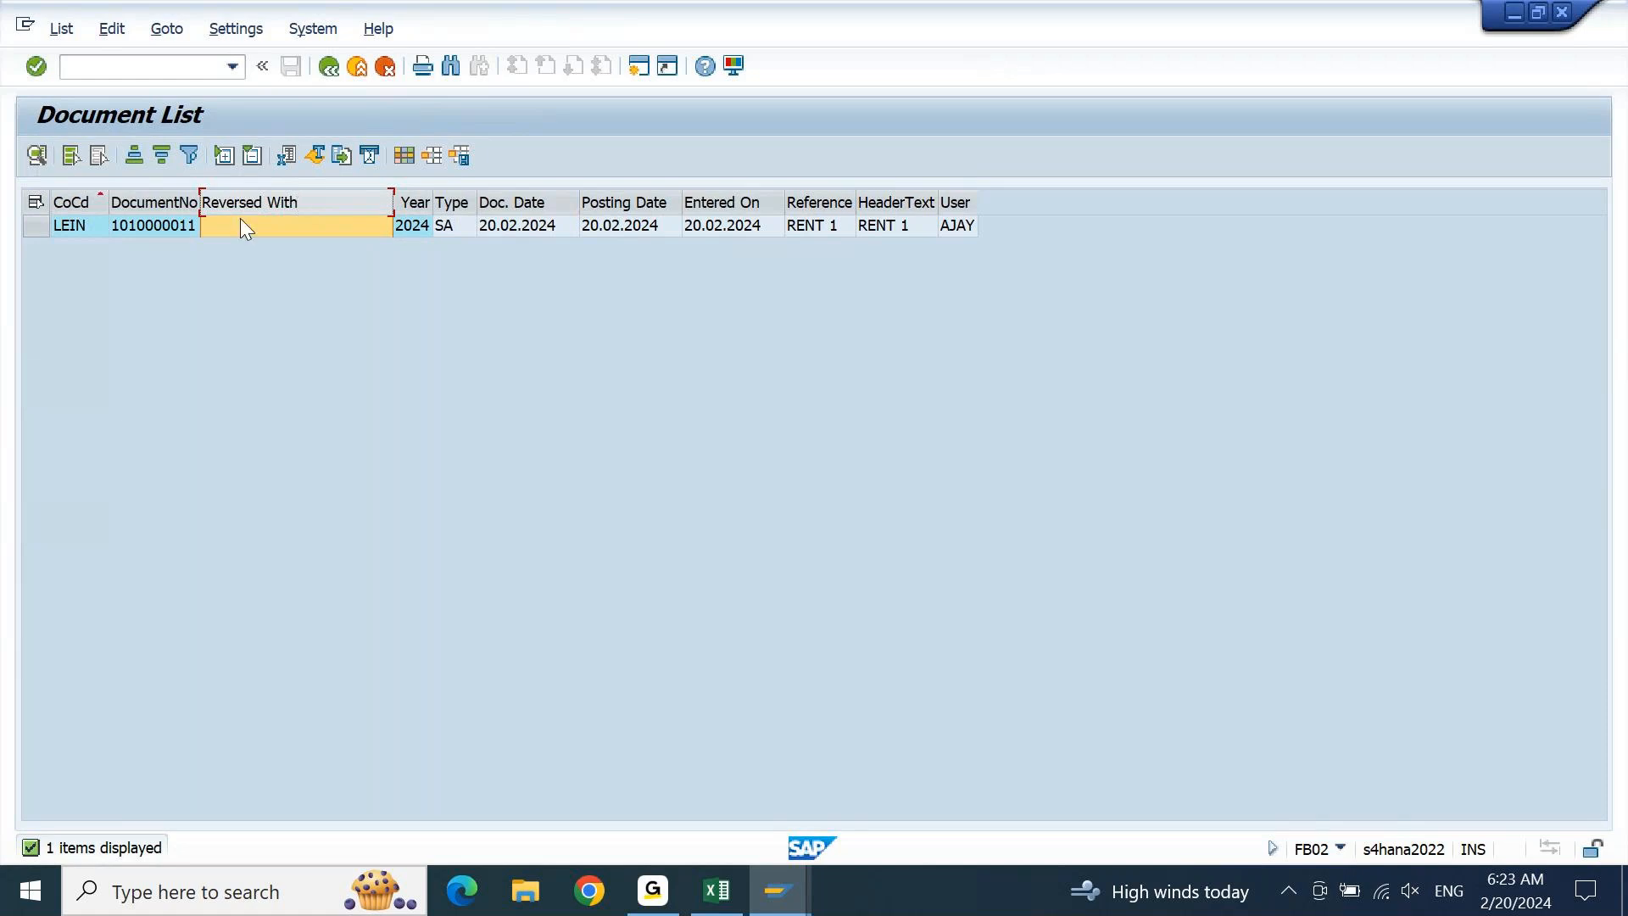
click(136, 230)
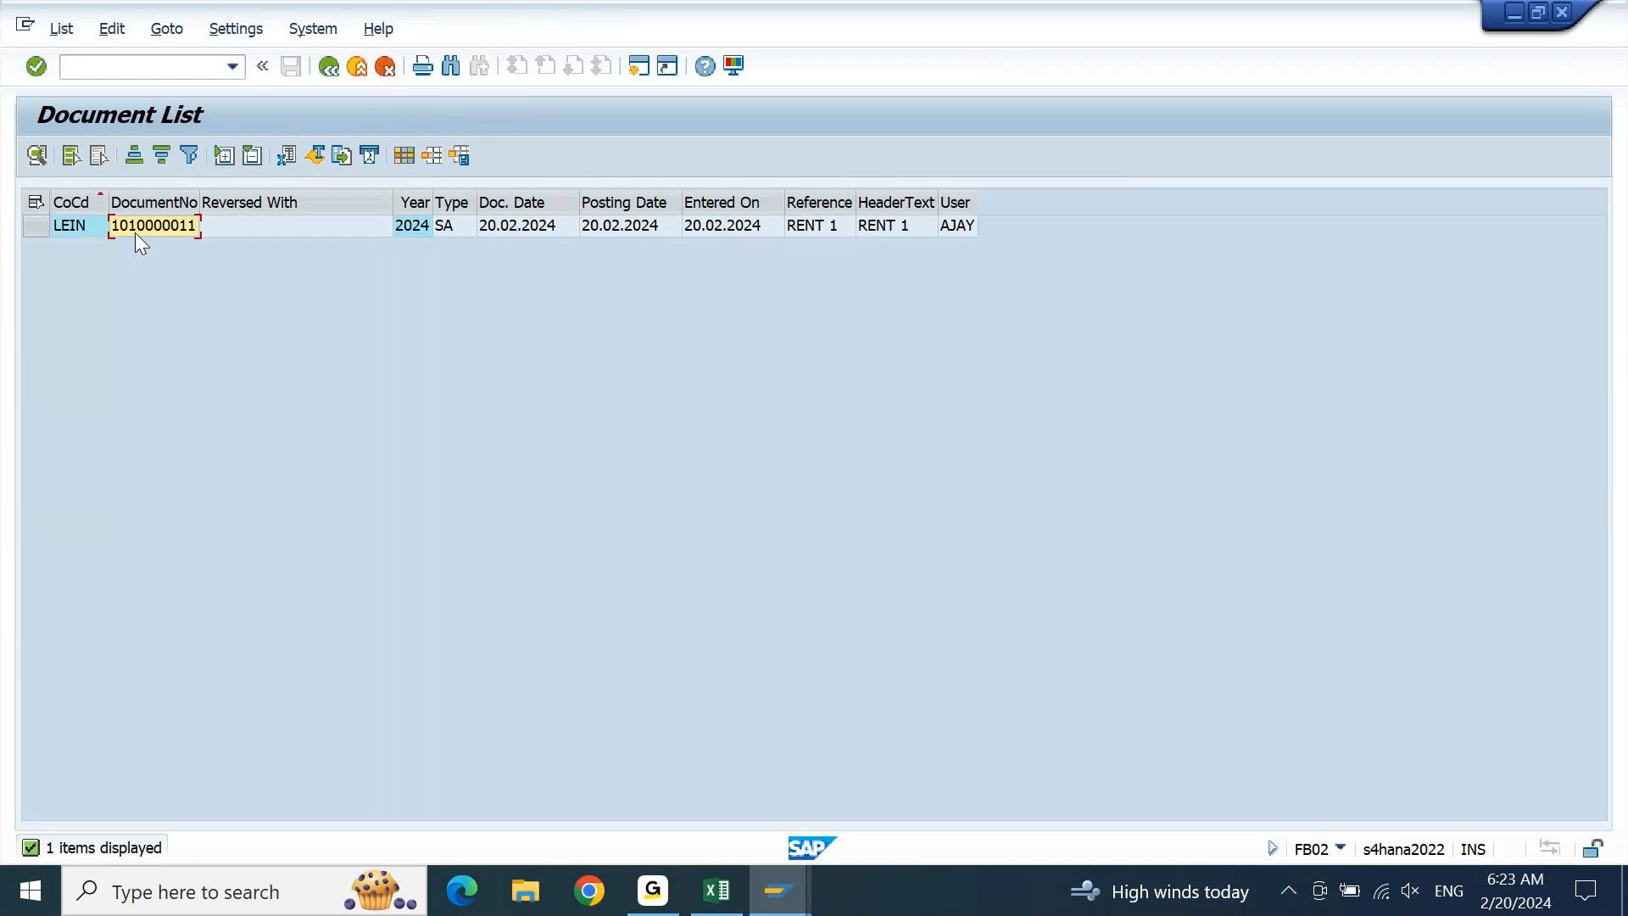
click(261, 225)
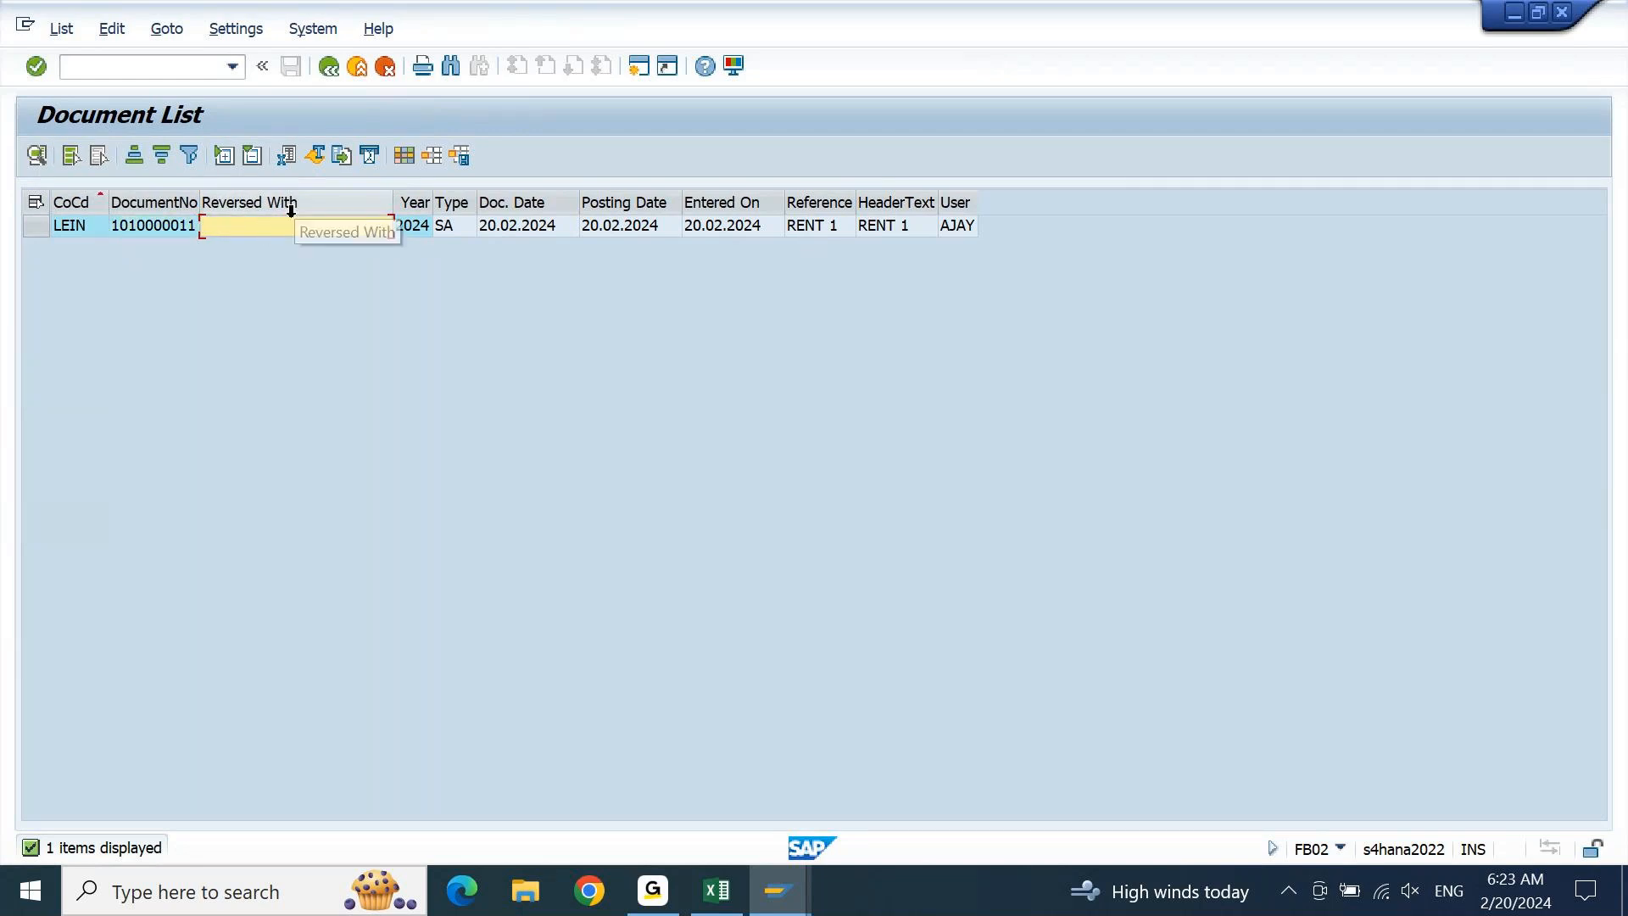
click(150, 231)
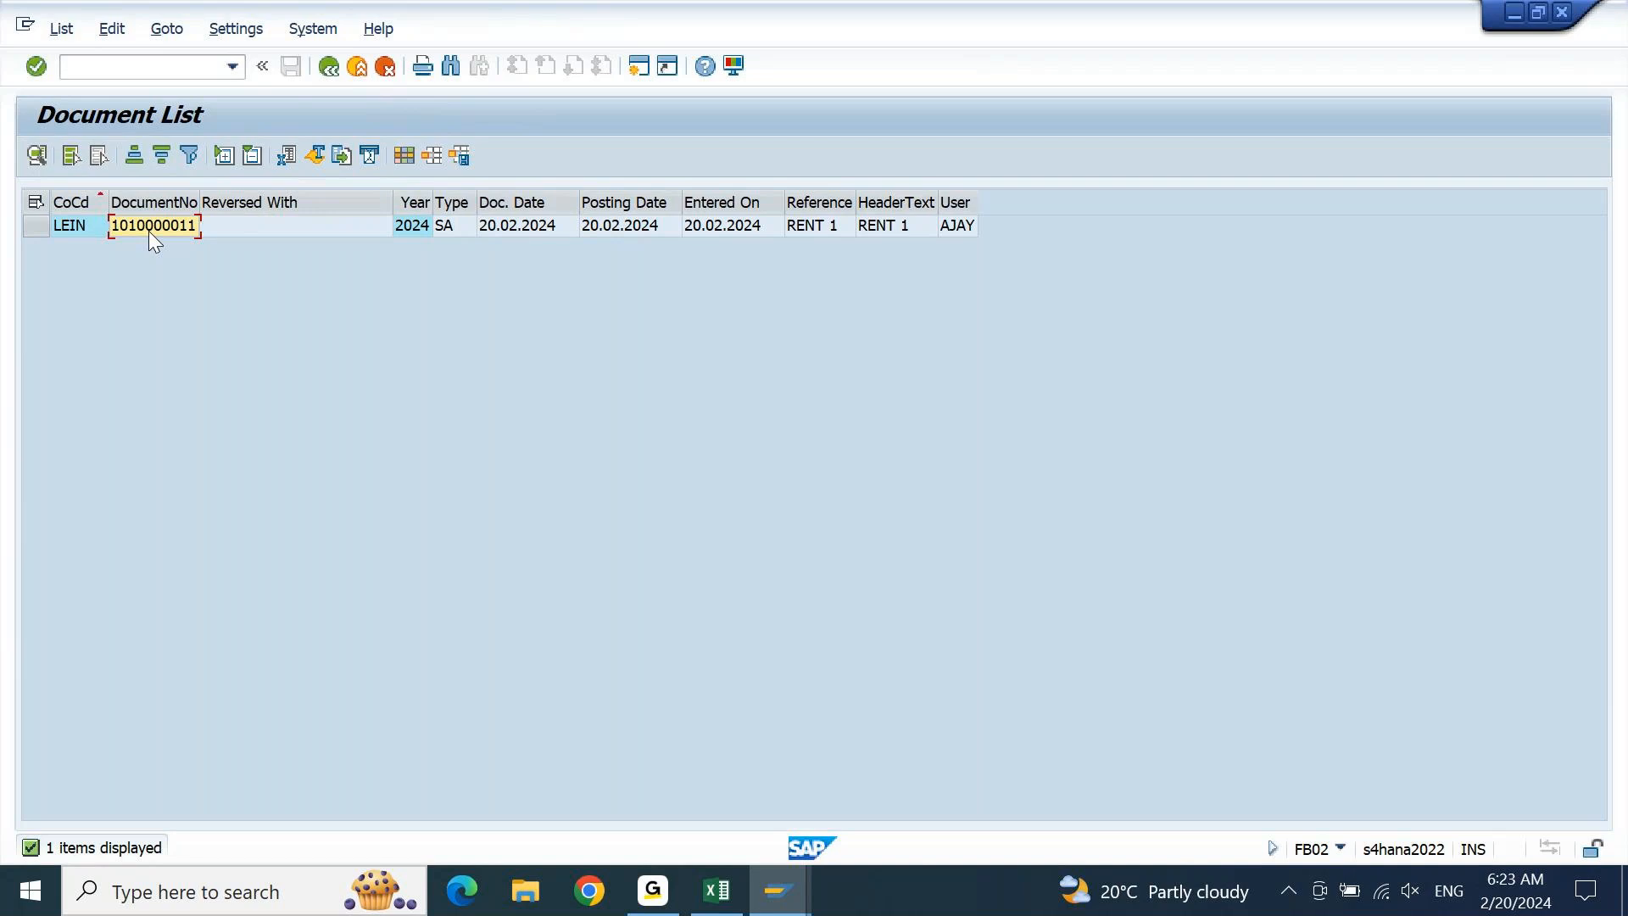
Compare the rent document's number with its reversal entry in the document list
click(263, 228)
click(169, 219)
double_click(170, 219)
click(168, 222)
click(292, 227)
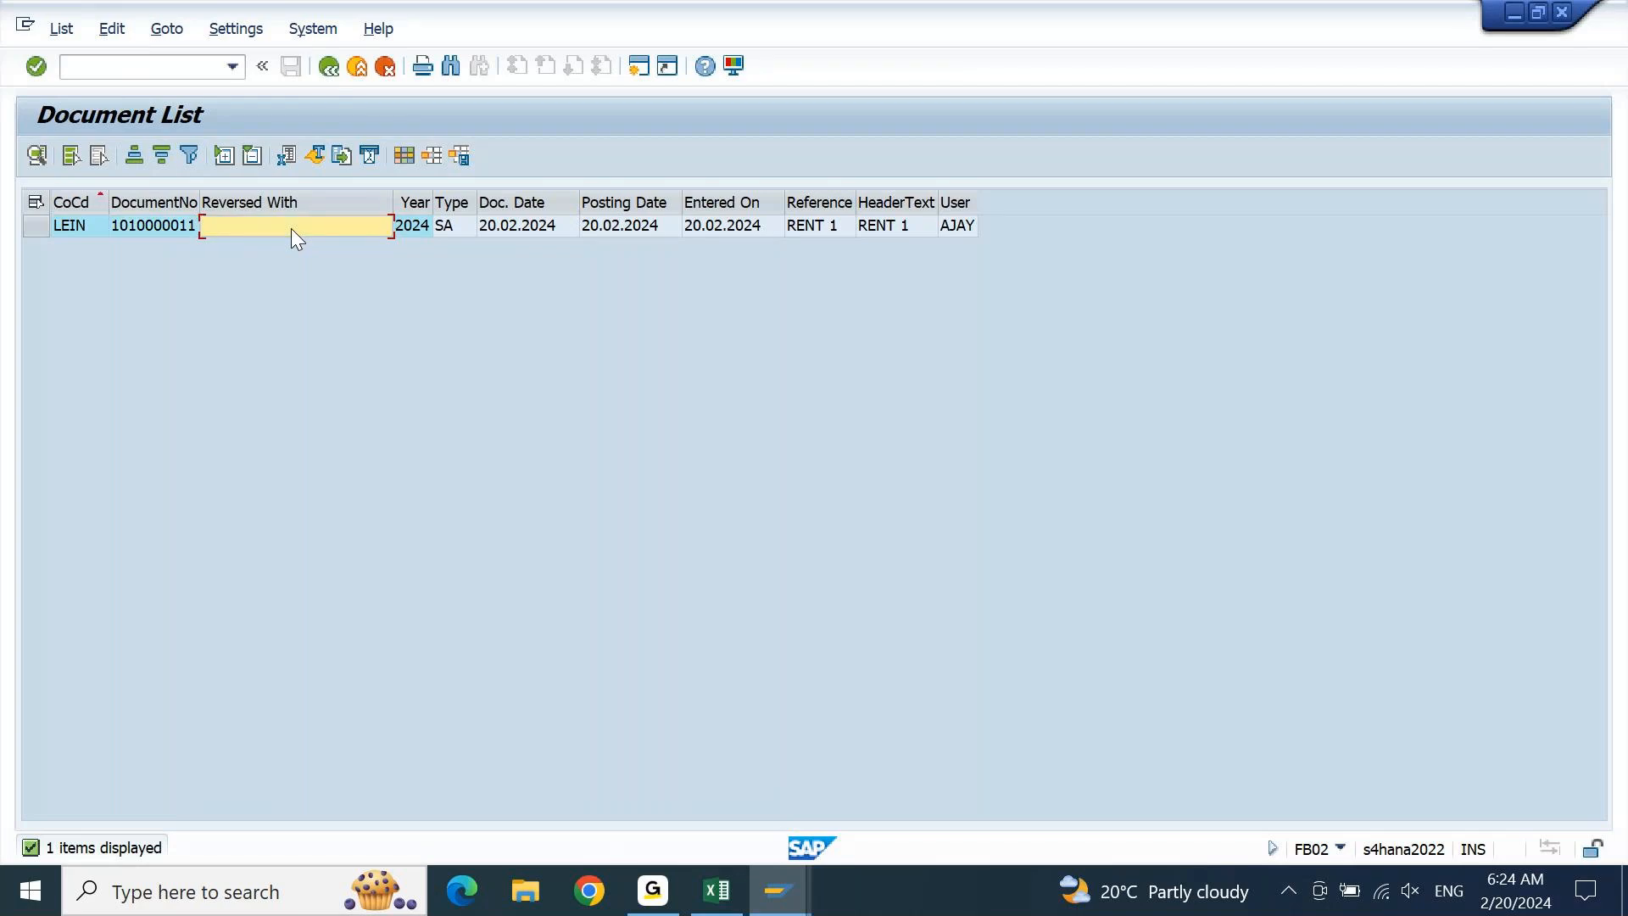
click(640, 67)
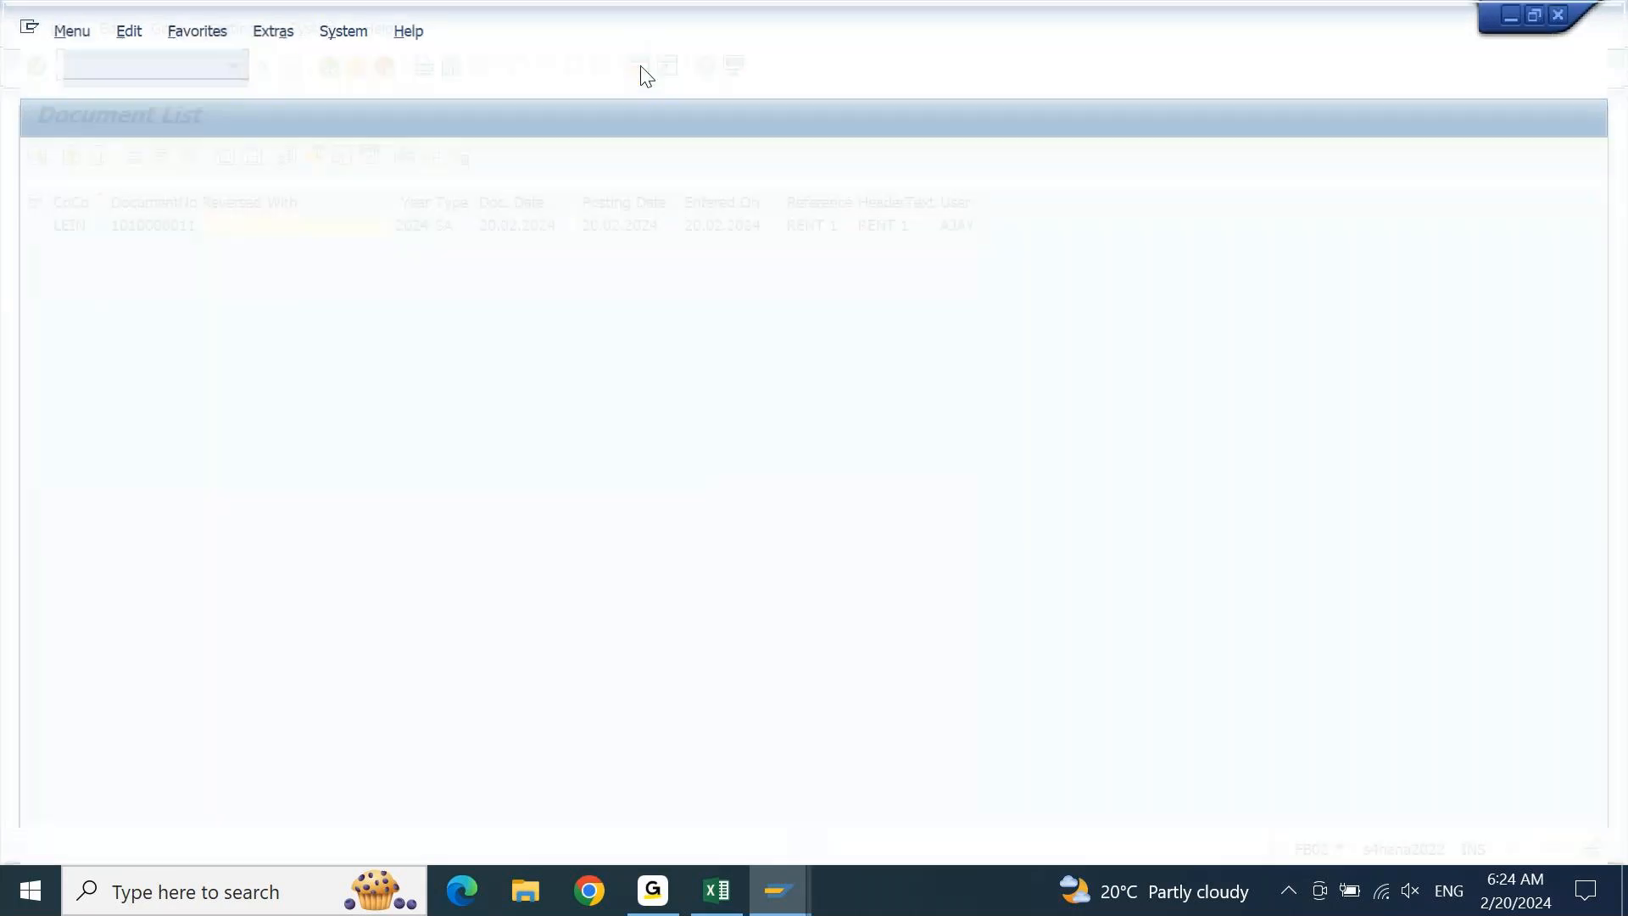
text(F)
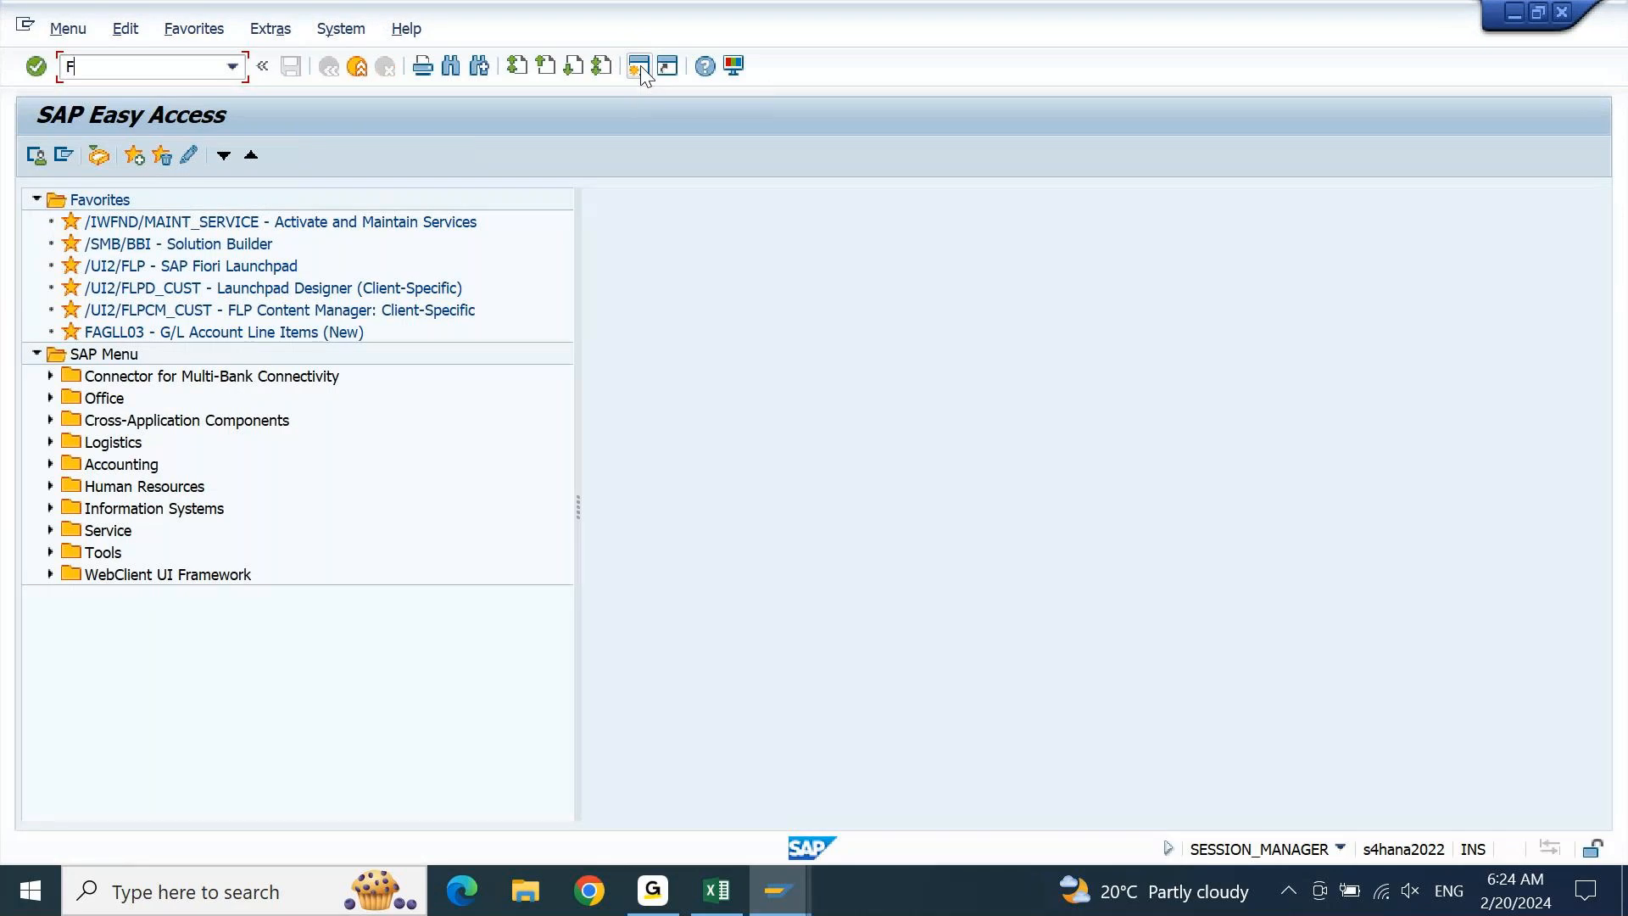
text(B08)
key(Return)
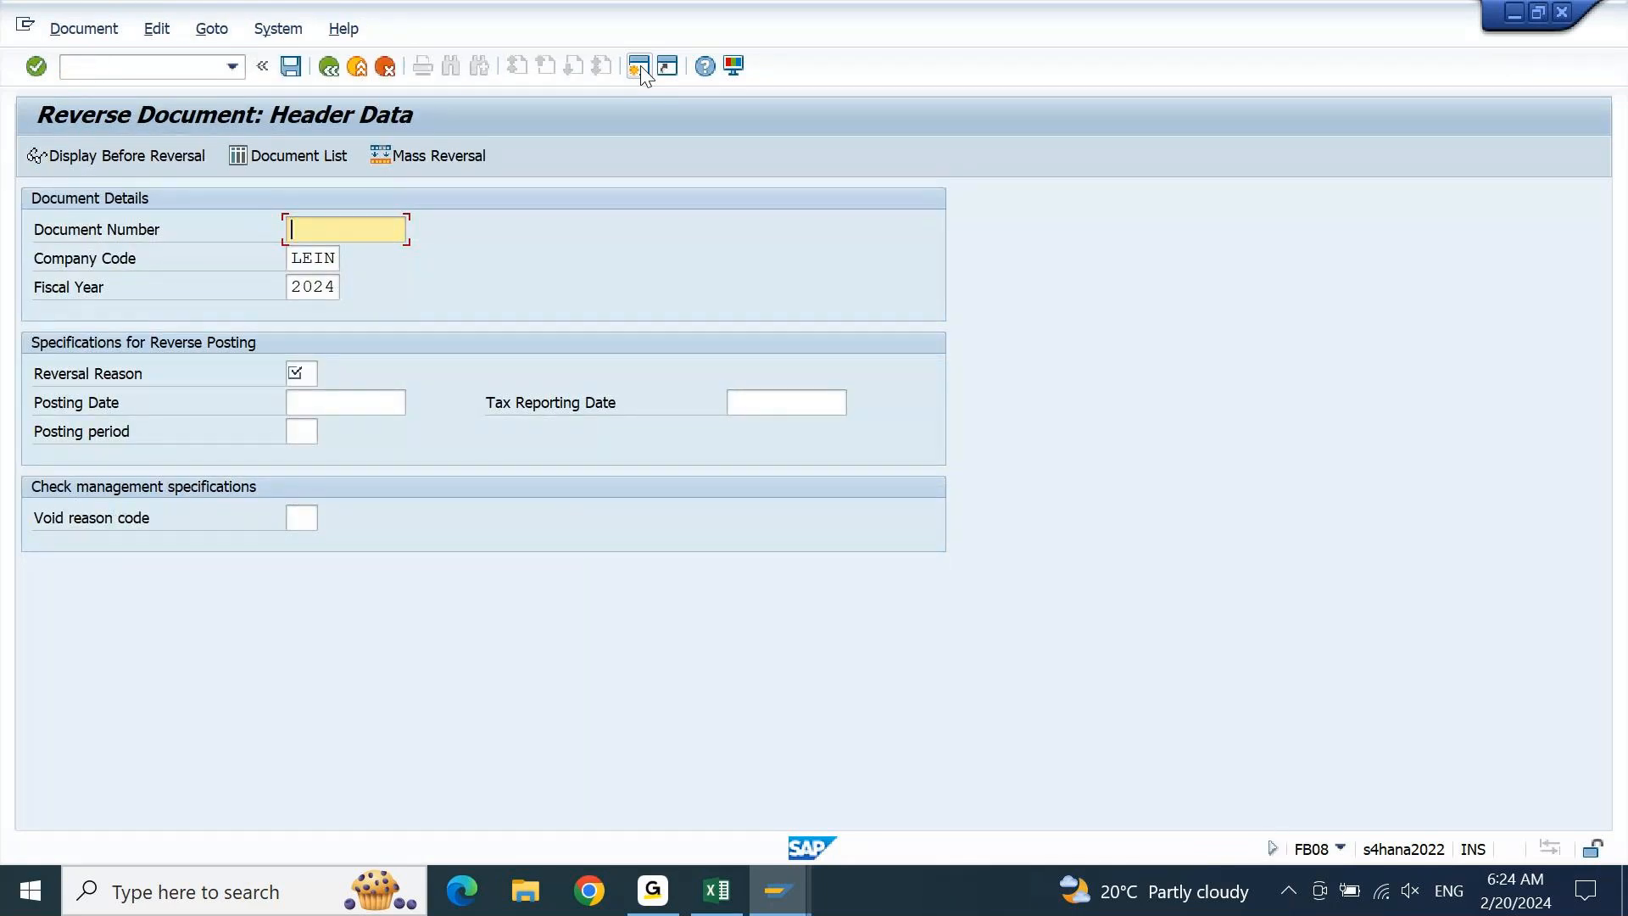
key(ctrl+v)
key(Tab)
key(Tab)
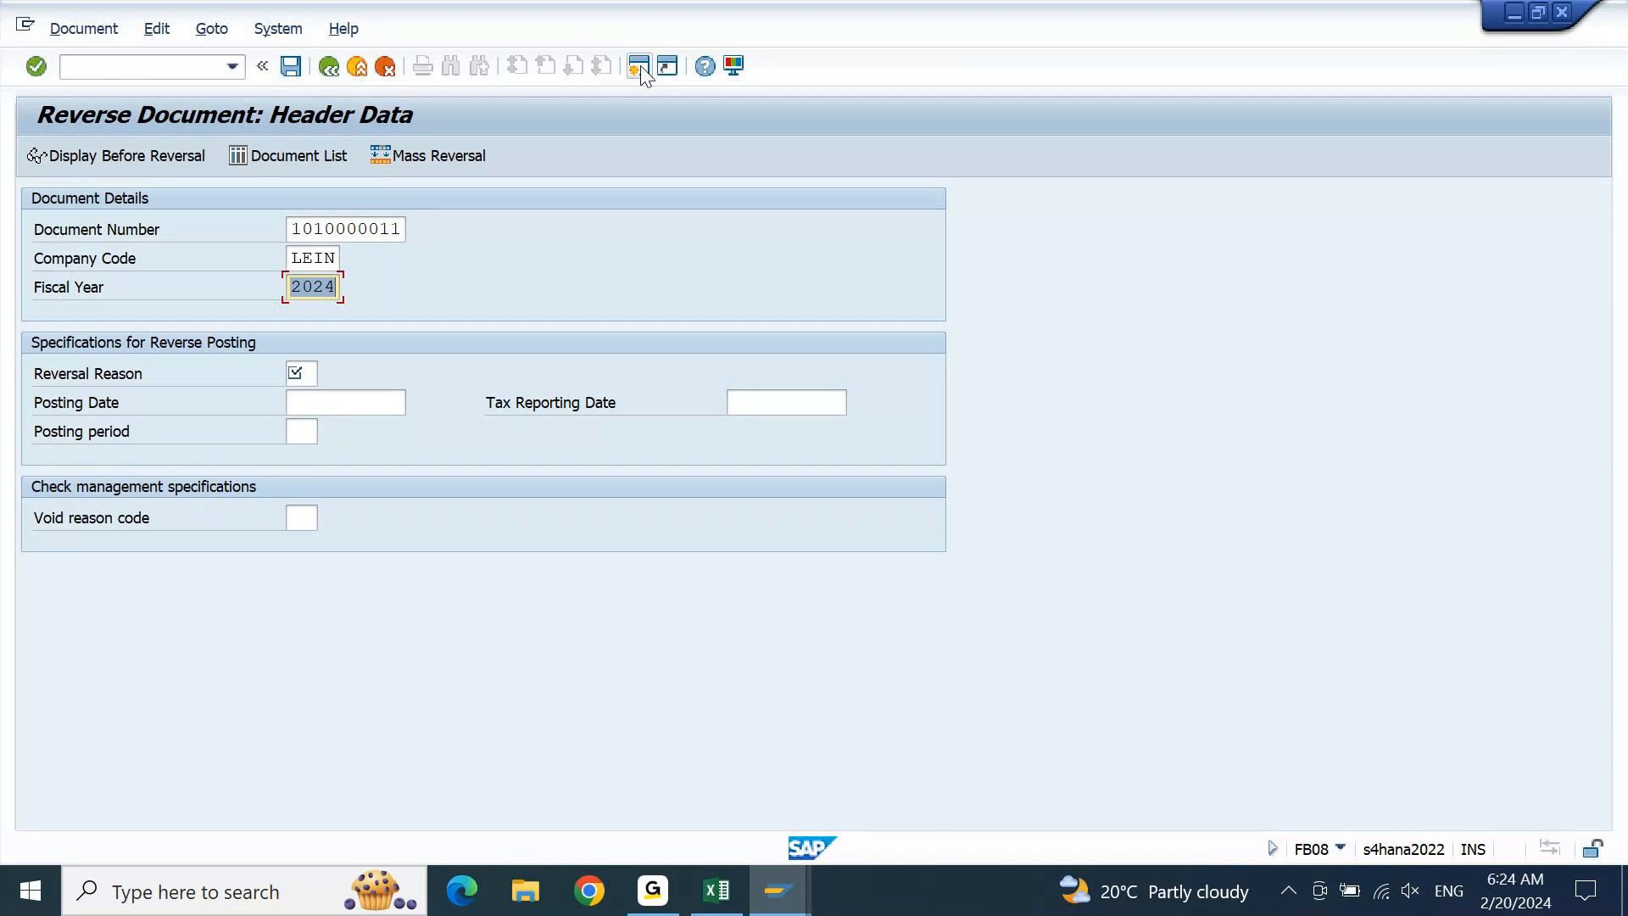
Set the reversal reason to 01 (Wrong posting) and leave the posting date blank
key(Tab)
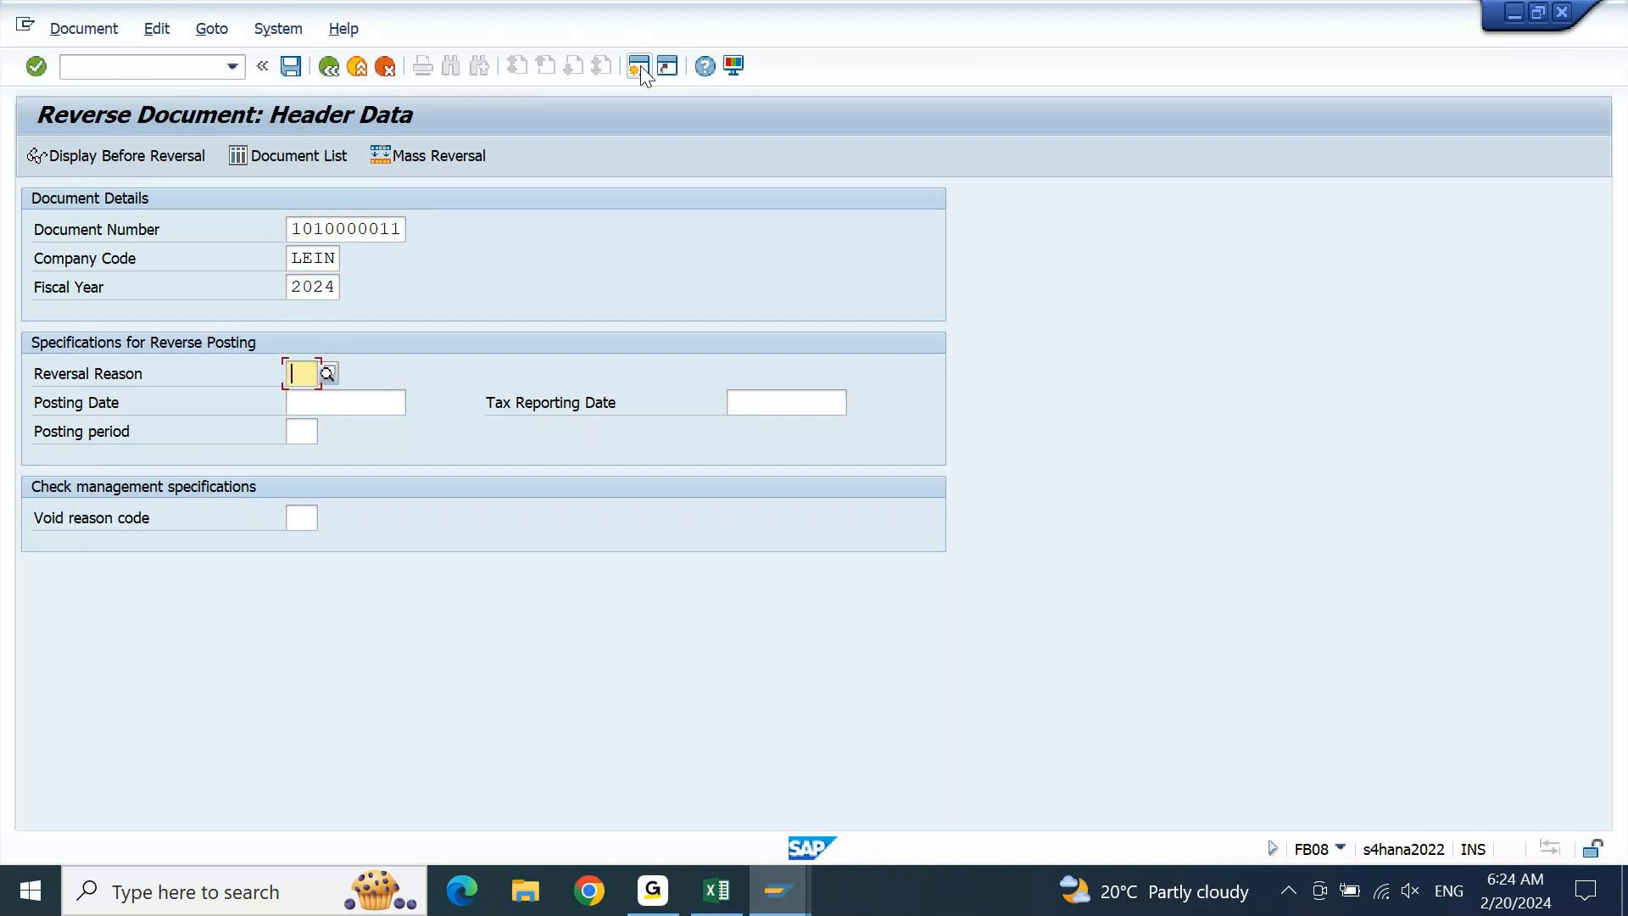
key(F4)
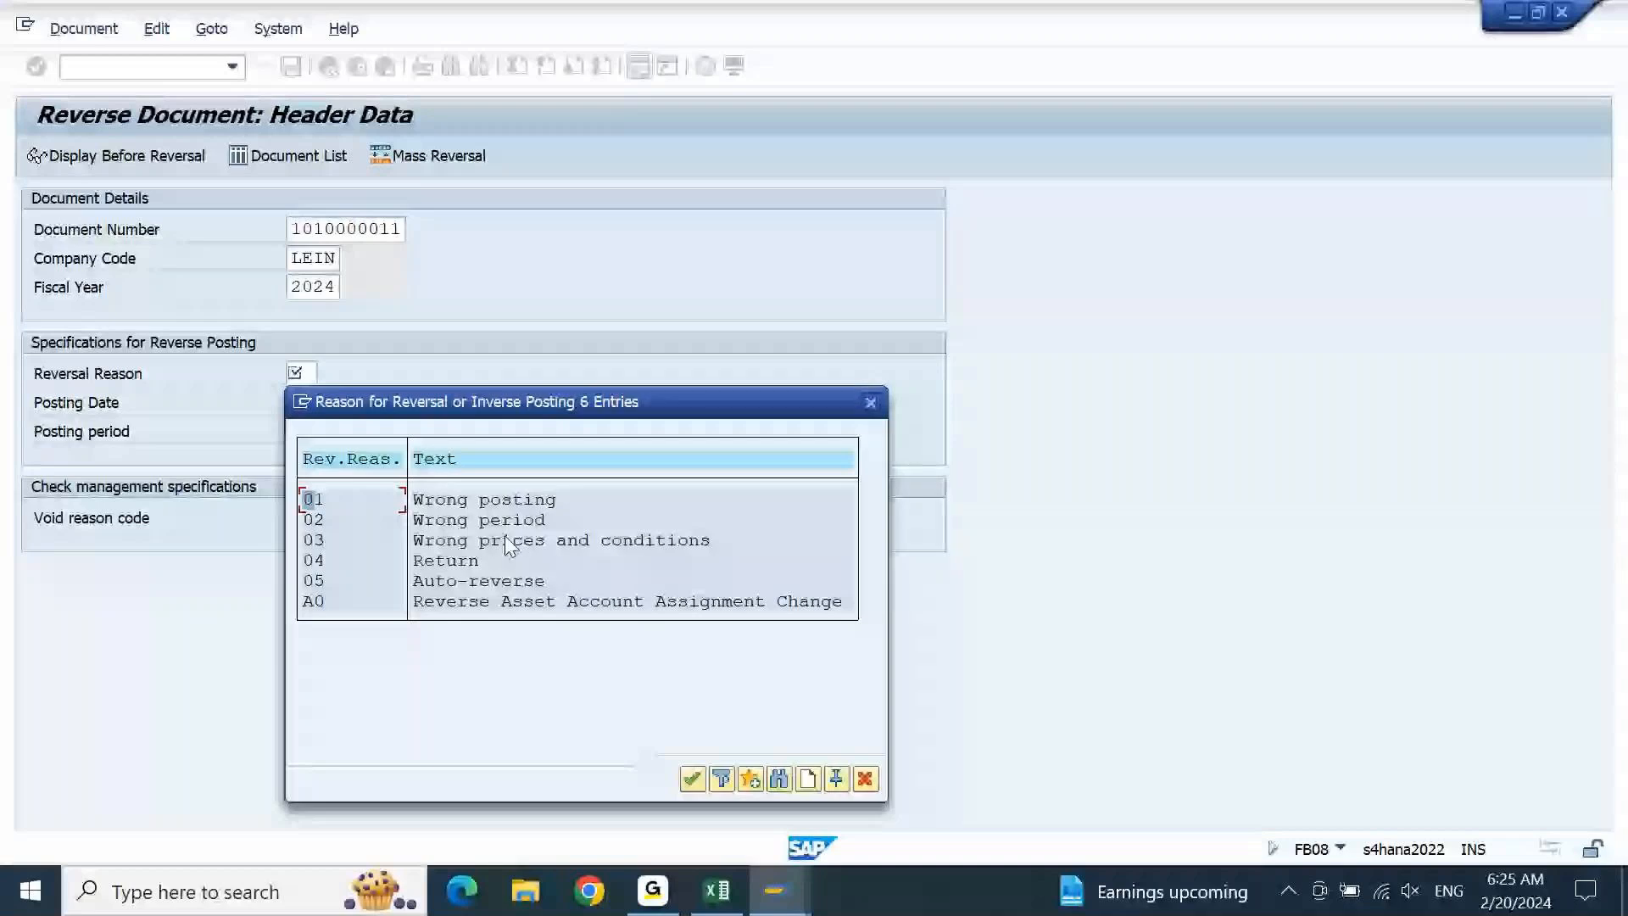
double_click(319, 493)
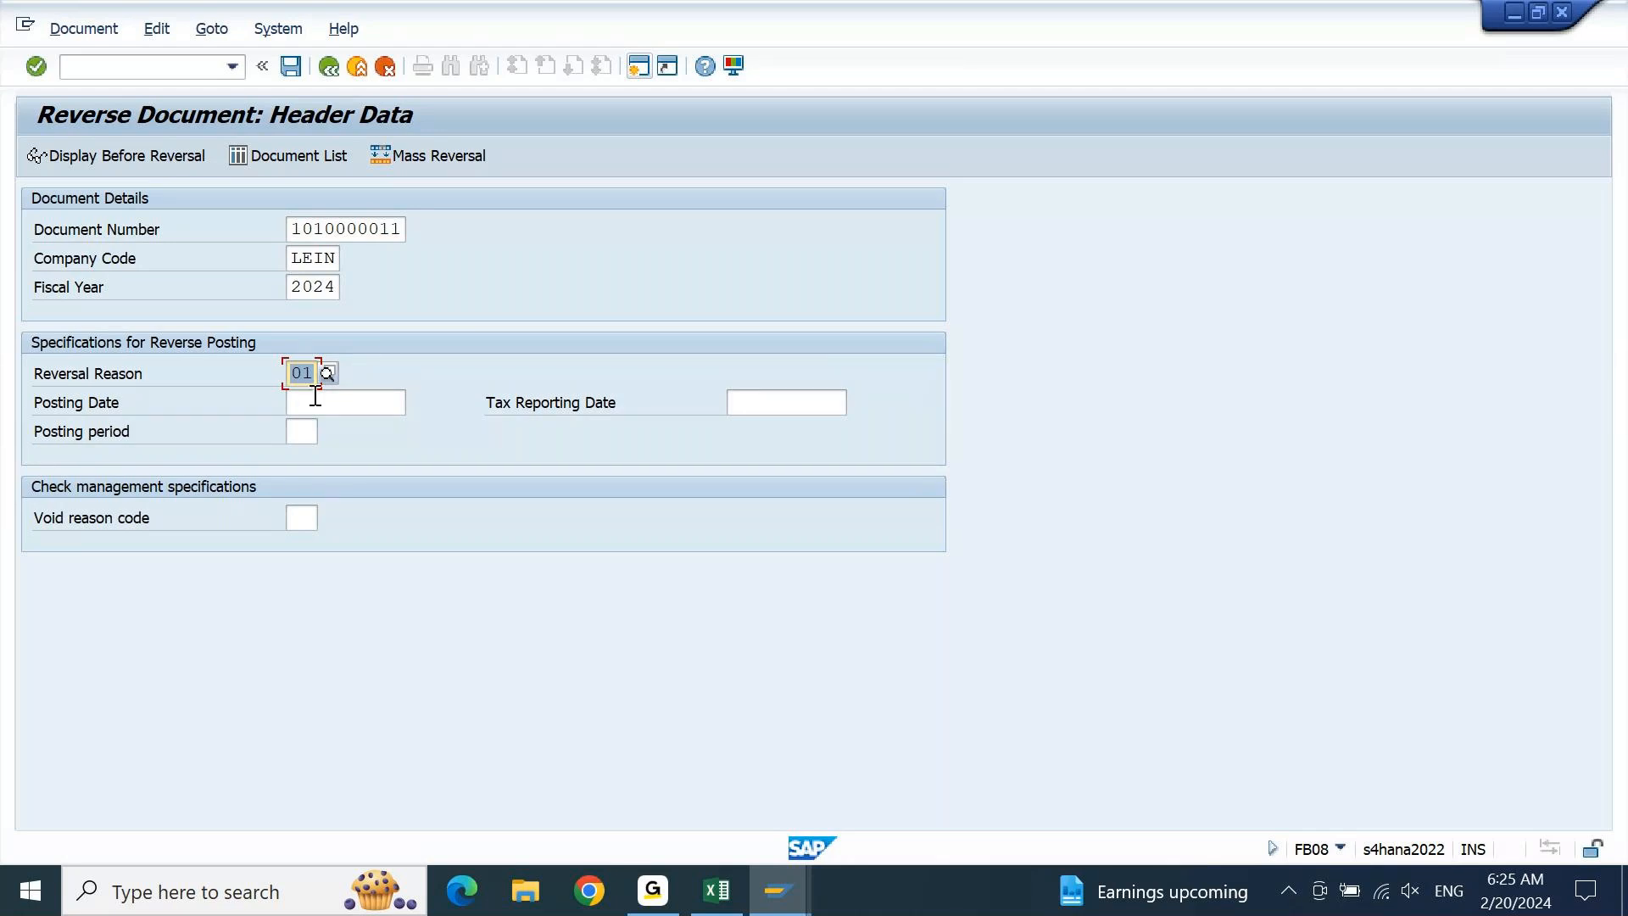
key(Return)
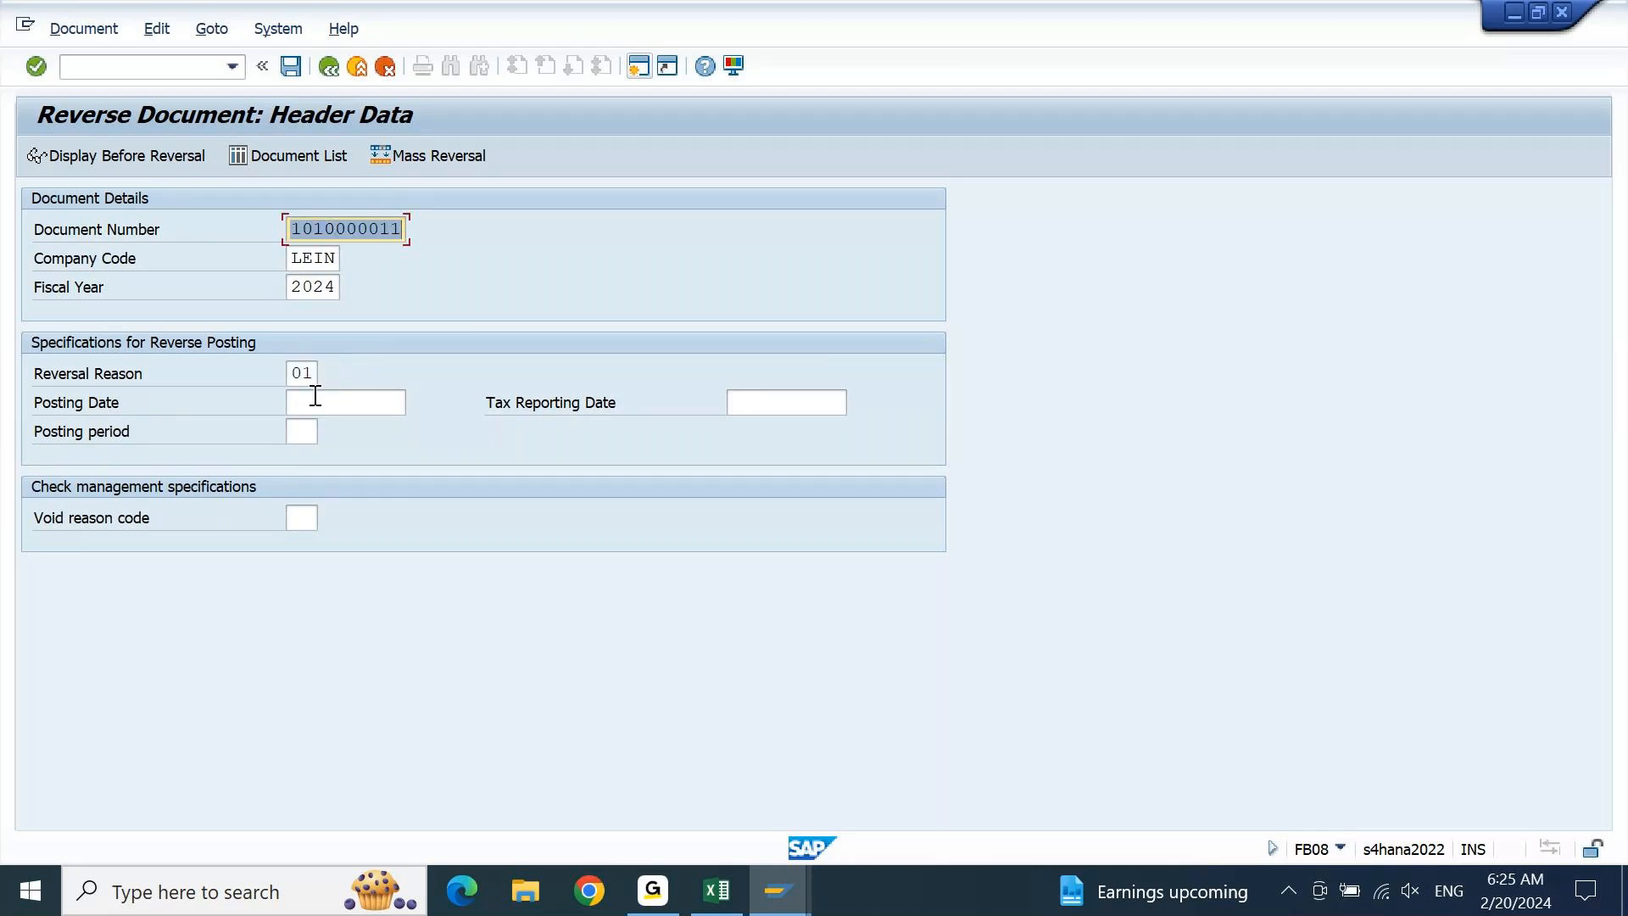
click(314, 396)
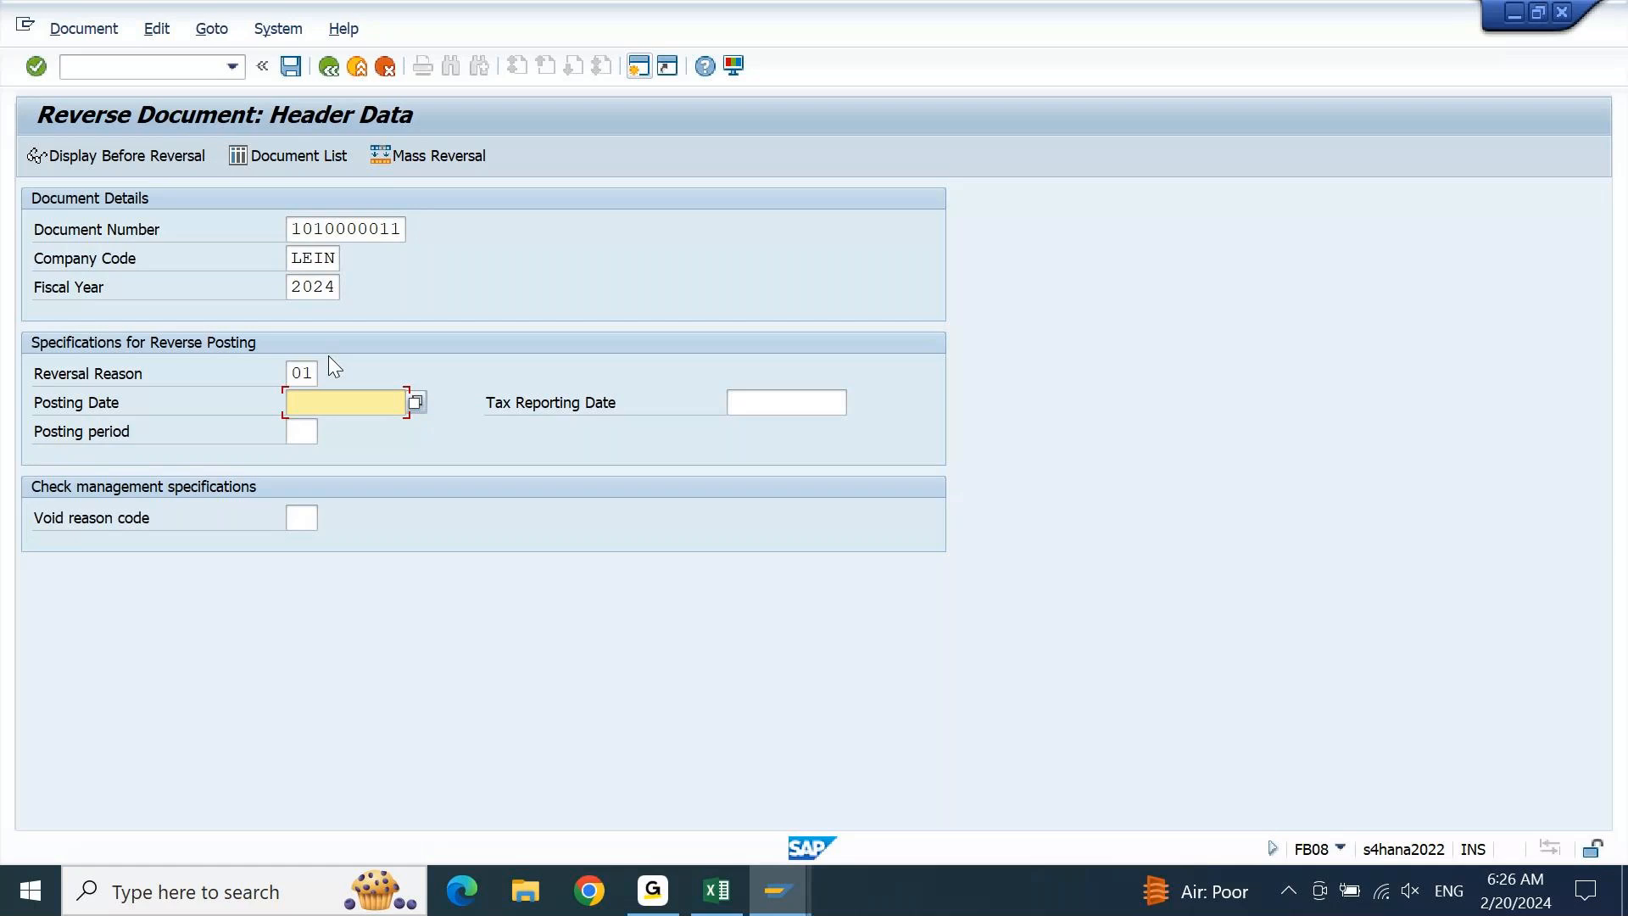
Display the document before reversal, examine the posting keys and amounts of its Rent and Cash Account items, and return to the reversal header
click(403, 230)
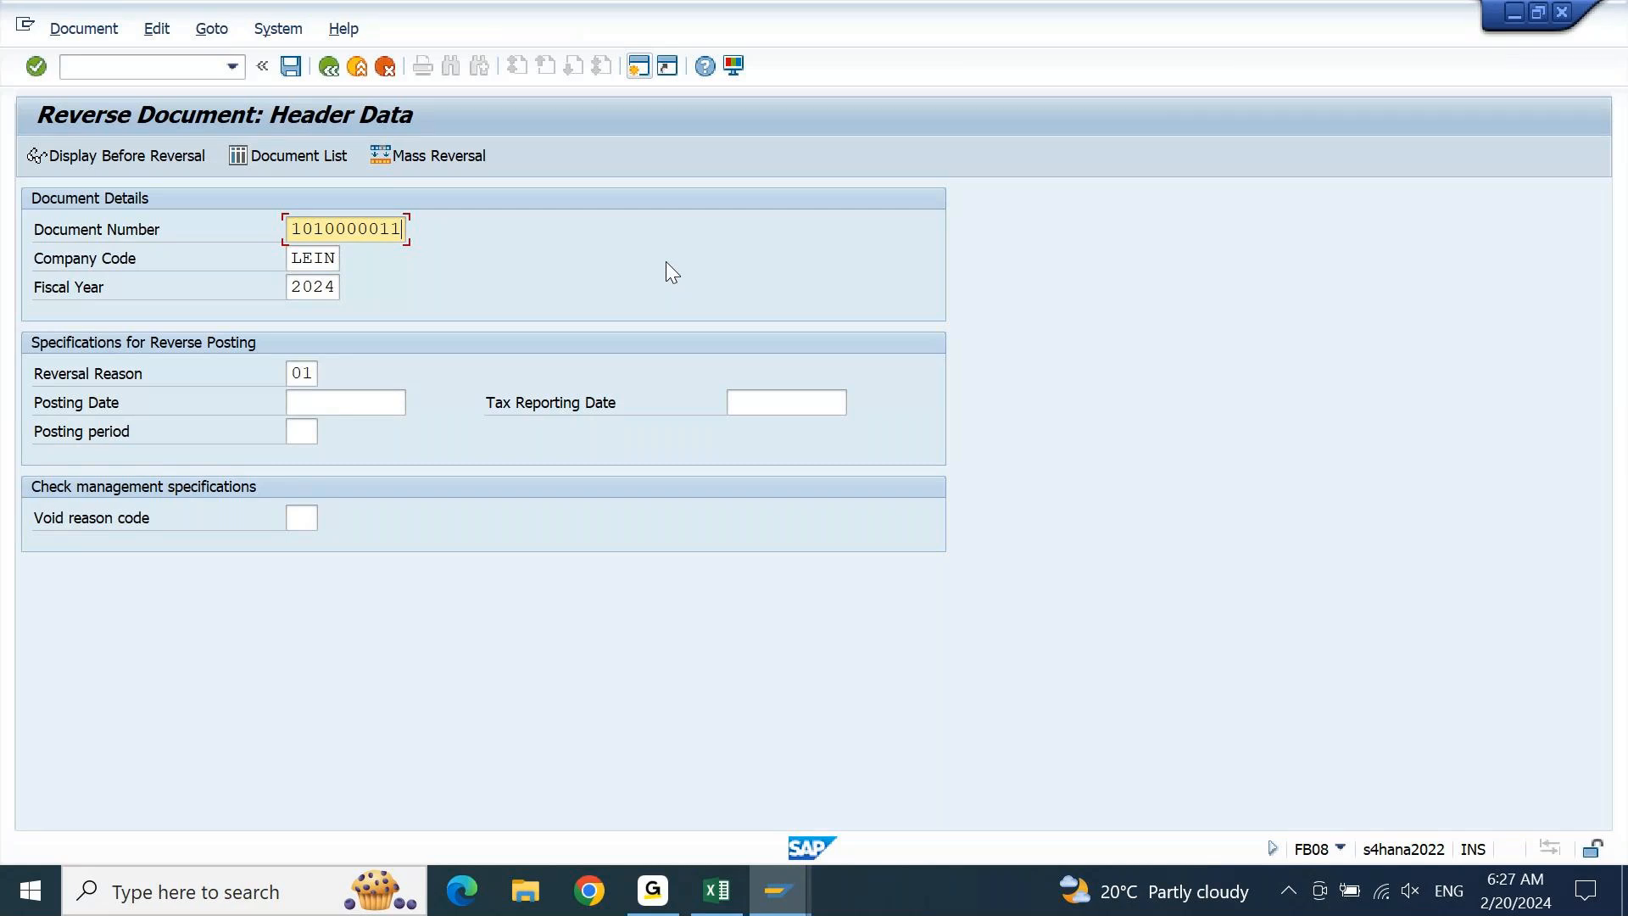
click(132, 161)
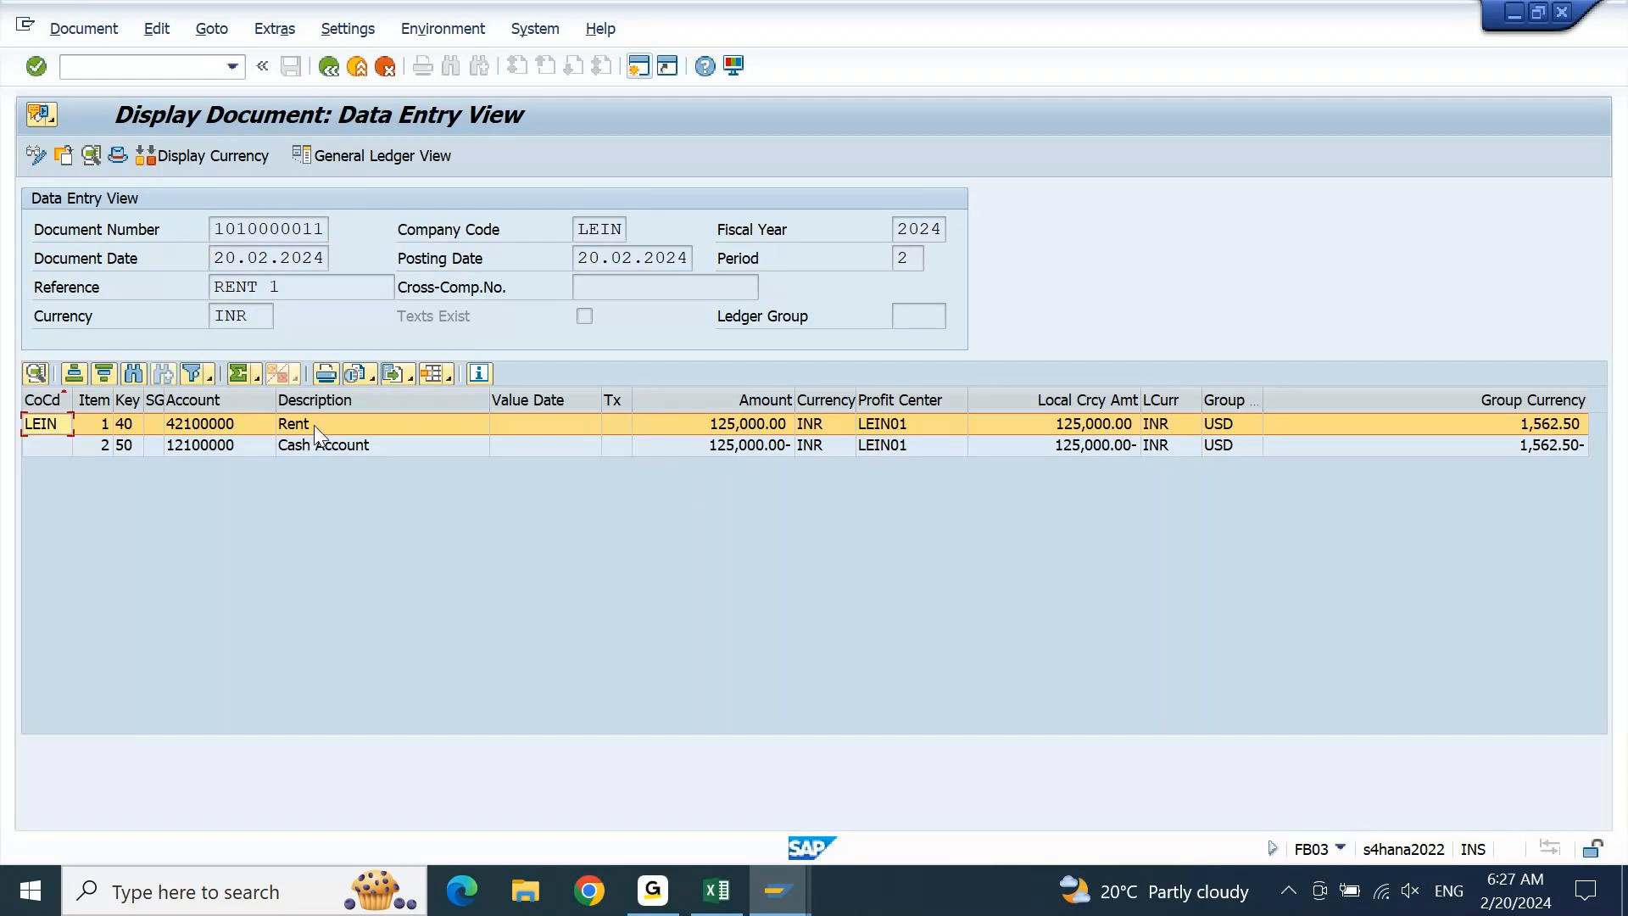
click(322, 454)
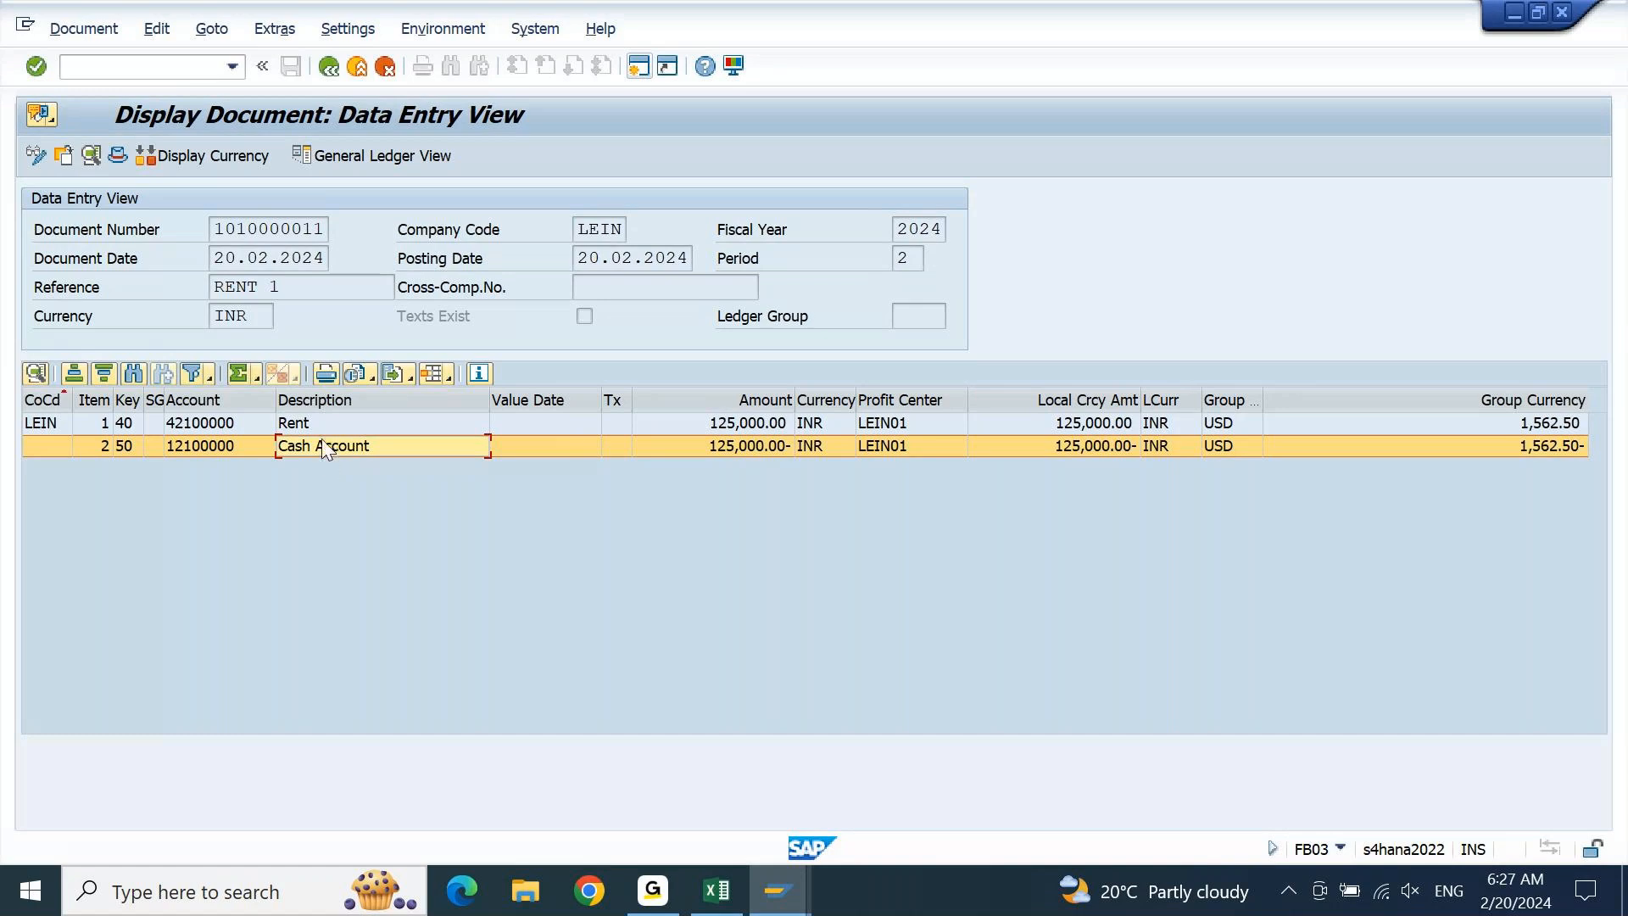
key(Up)
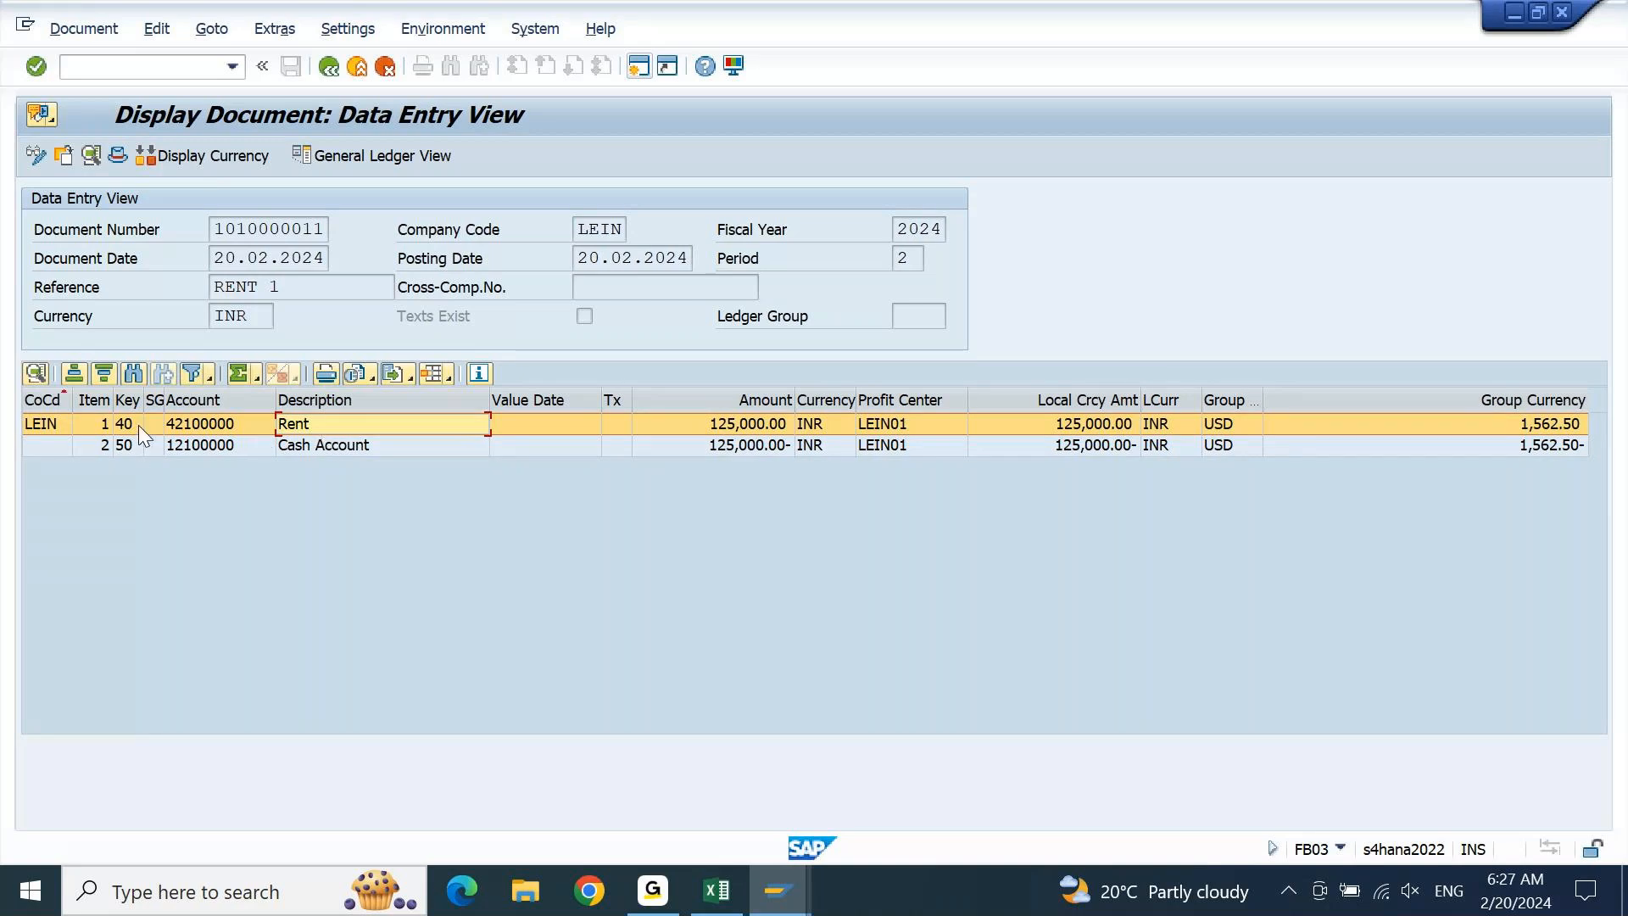
click(1115, 429)
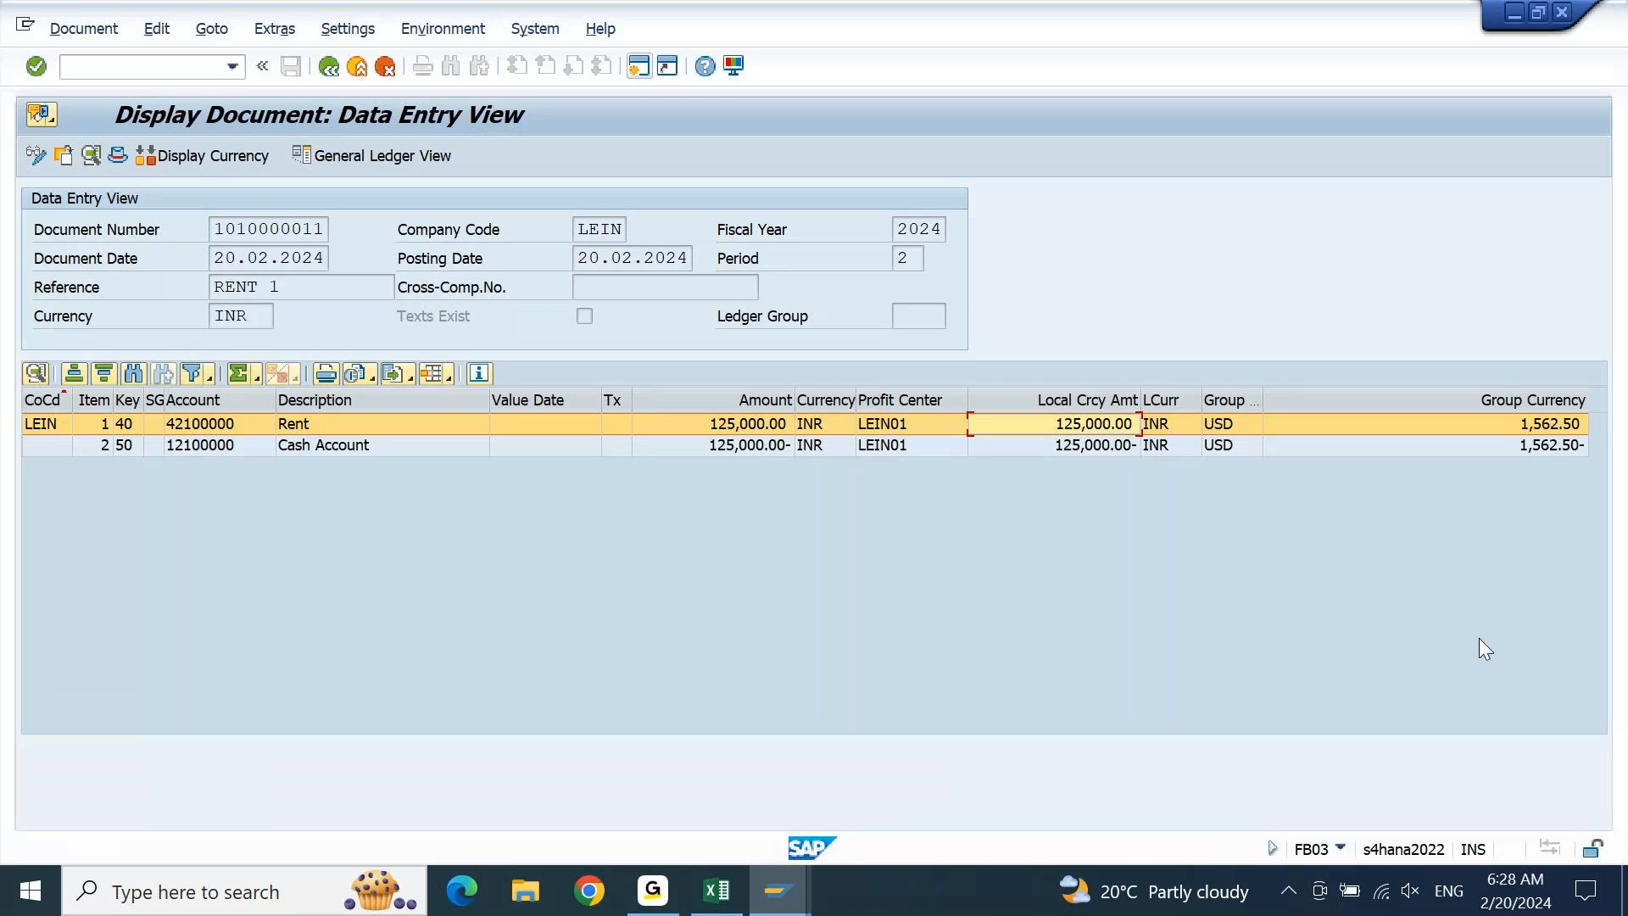
key(Down)
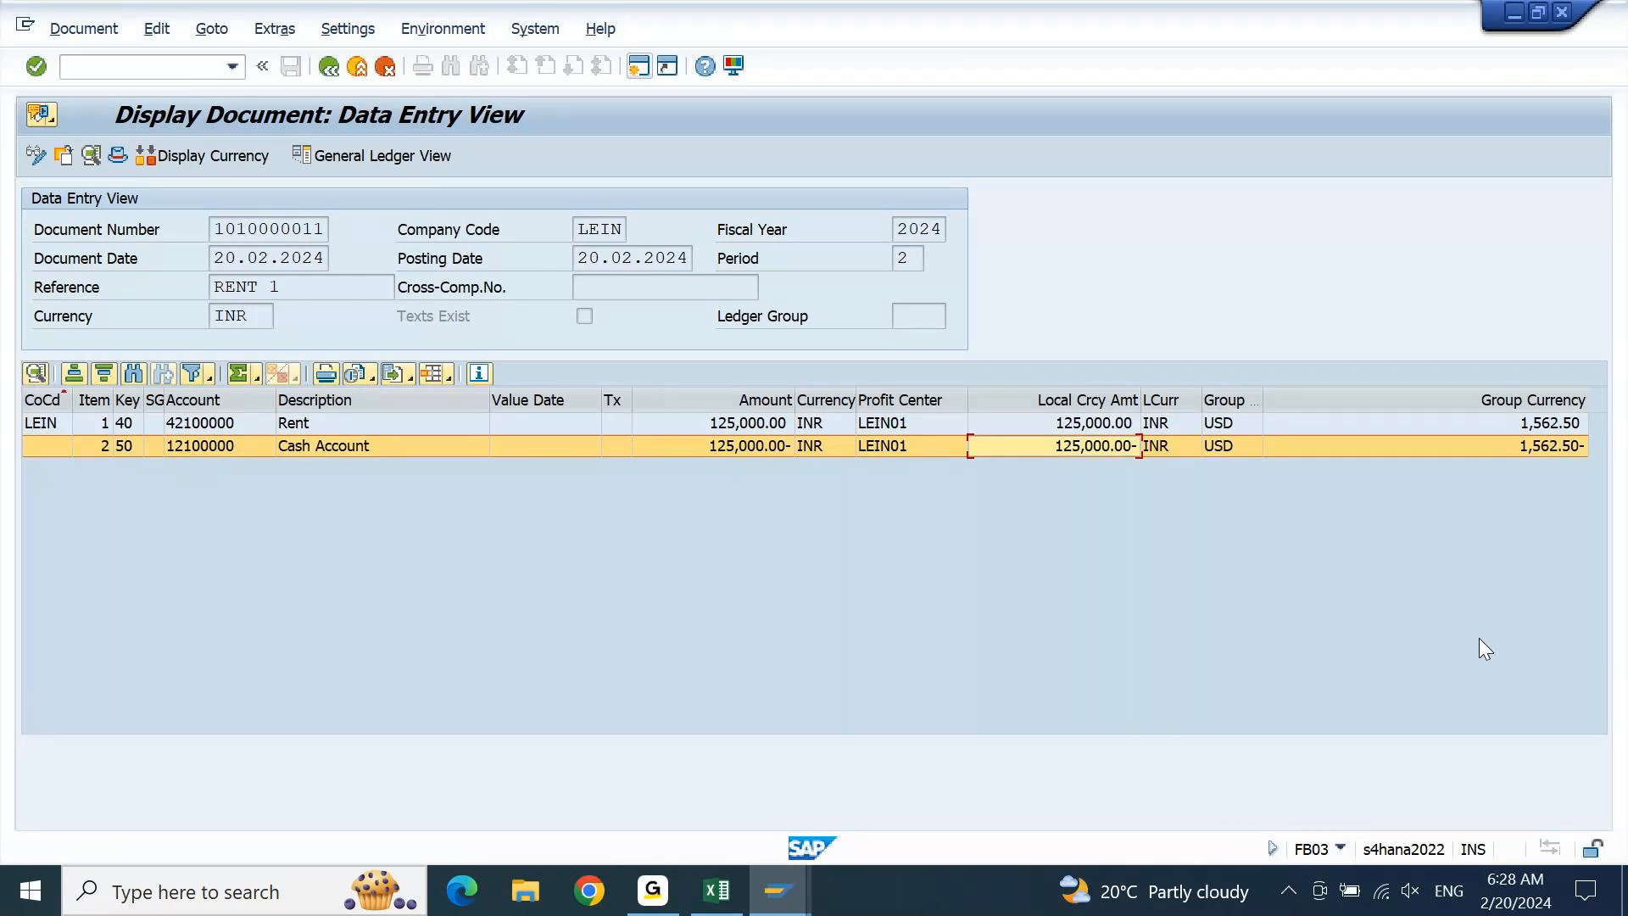
click(1479, 638)
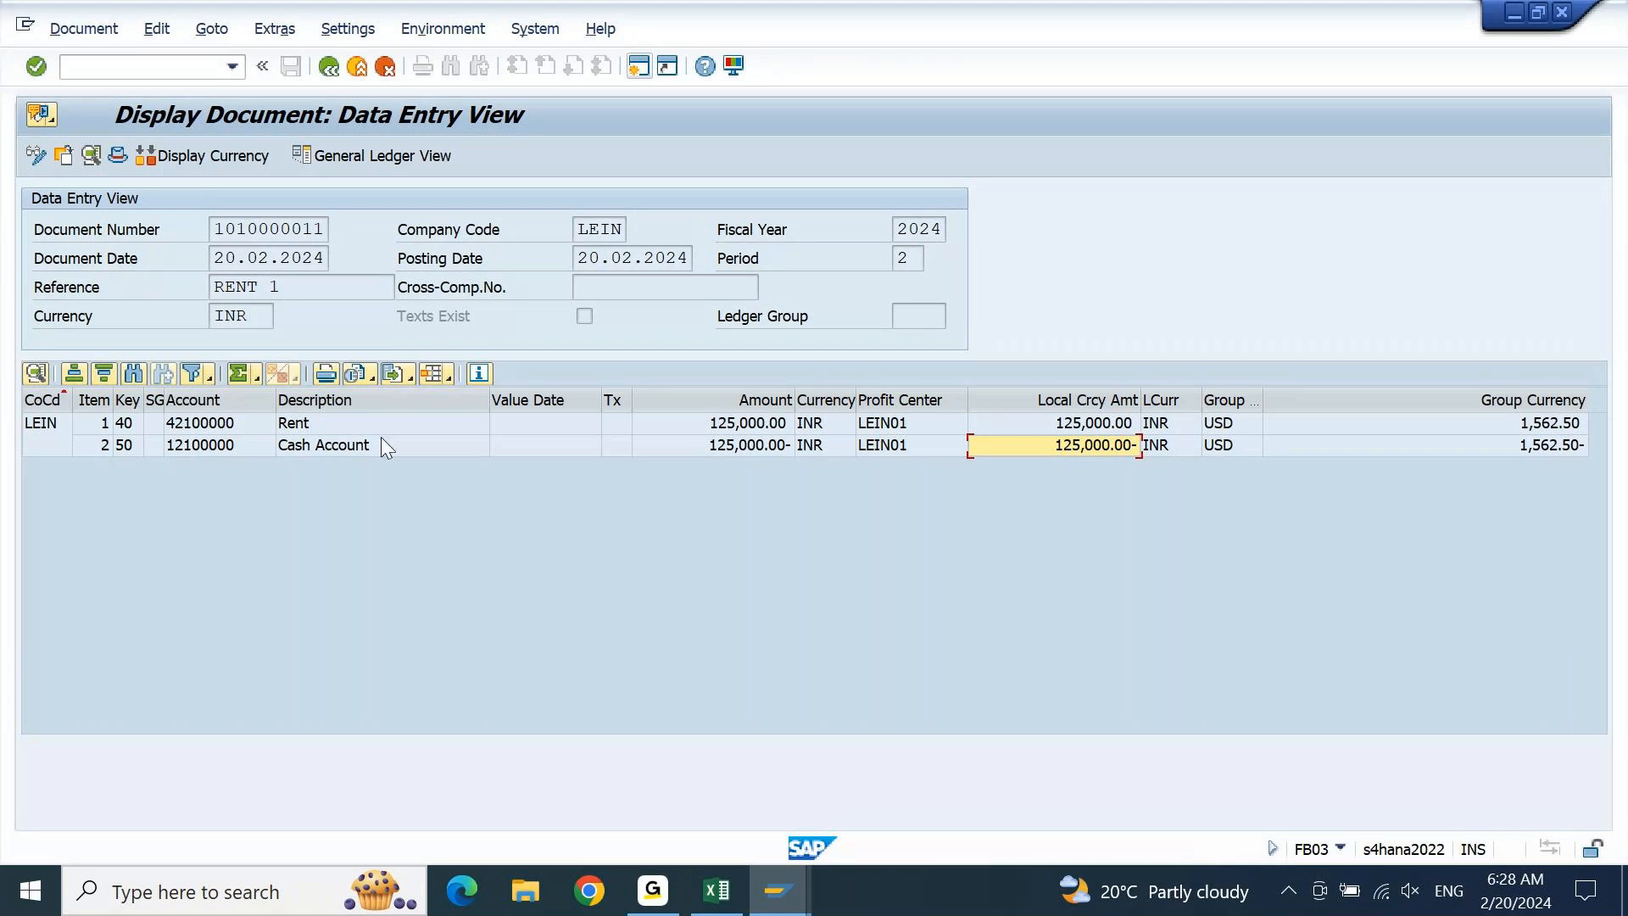
click(113, 433)
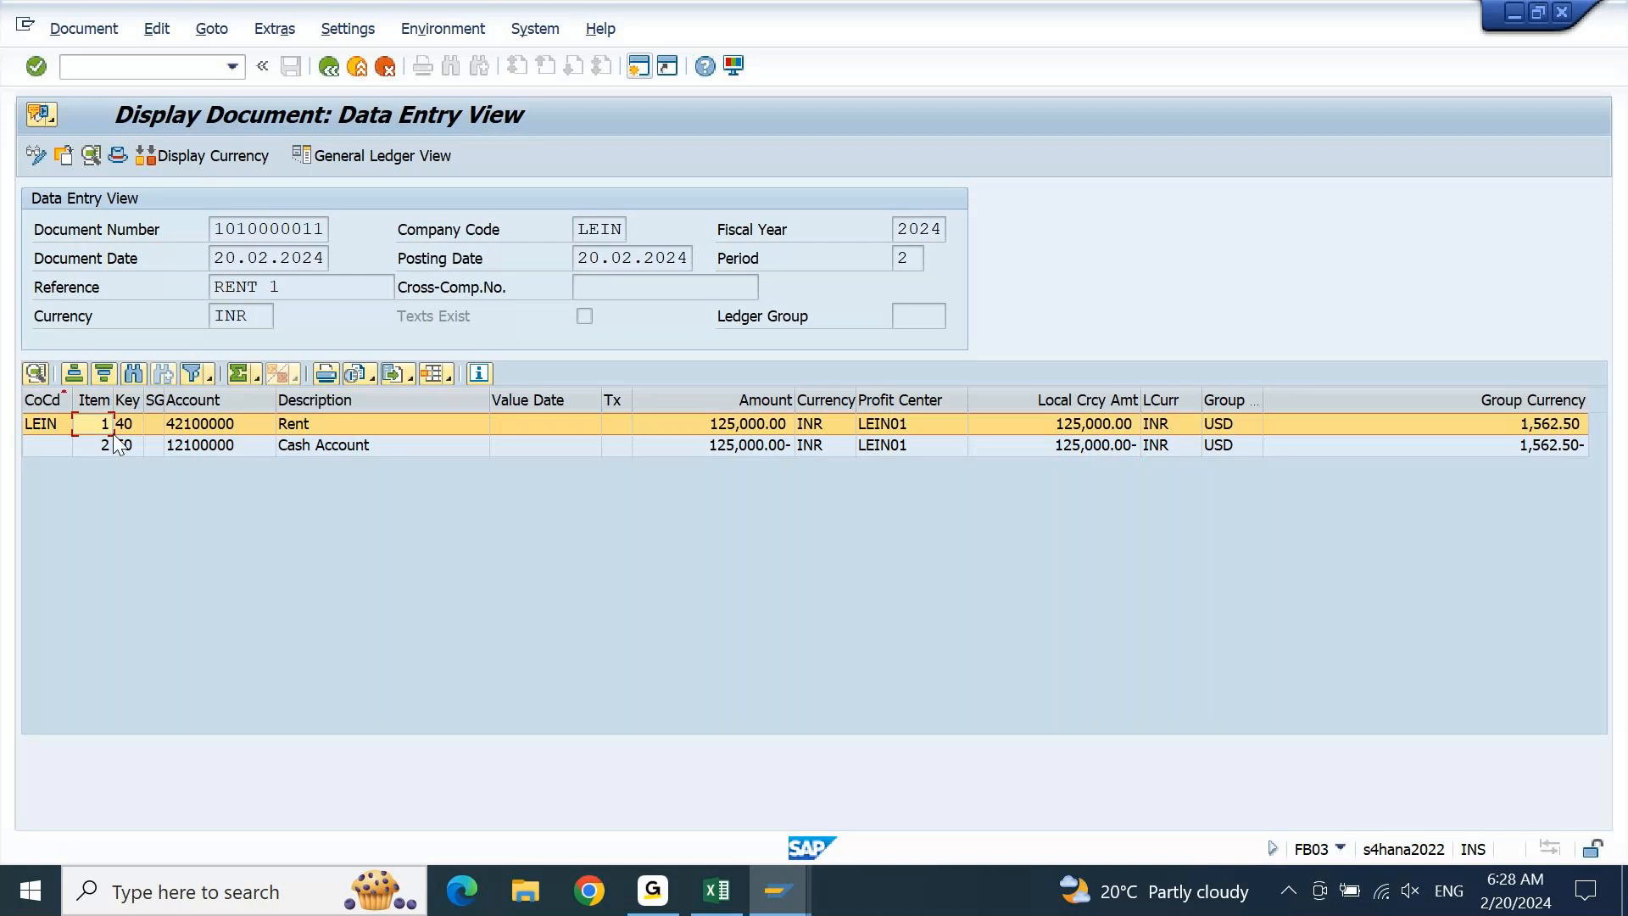
click(139, 446)
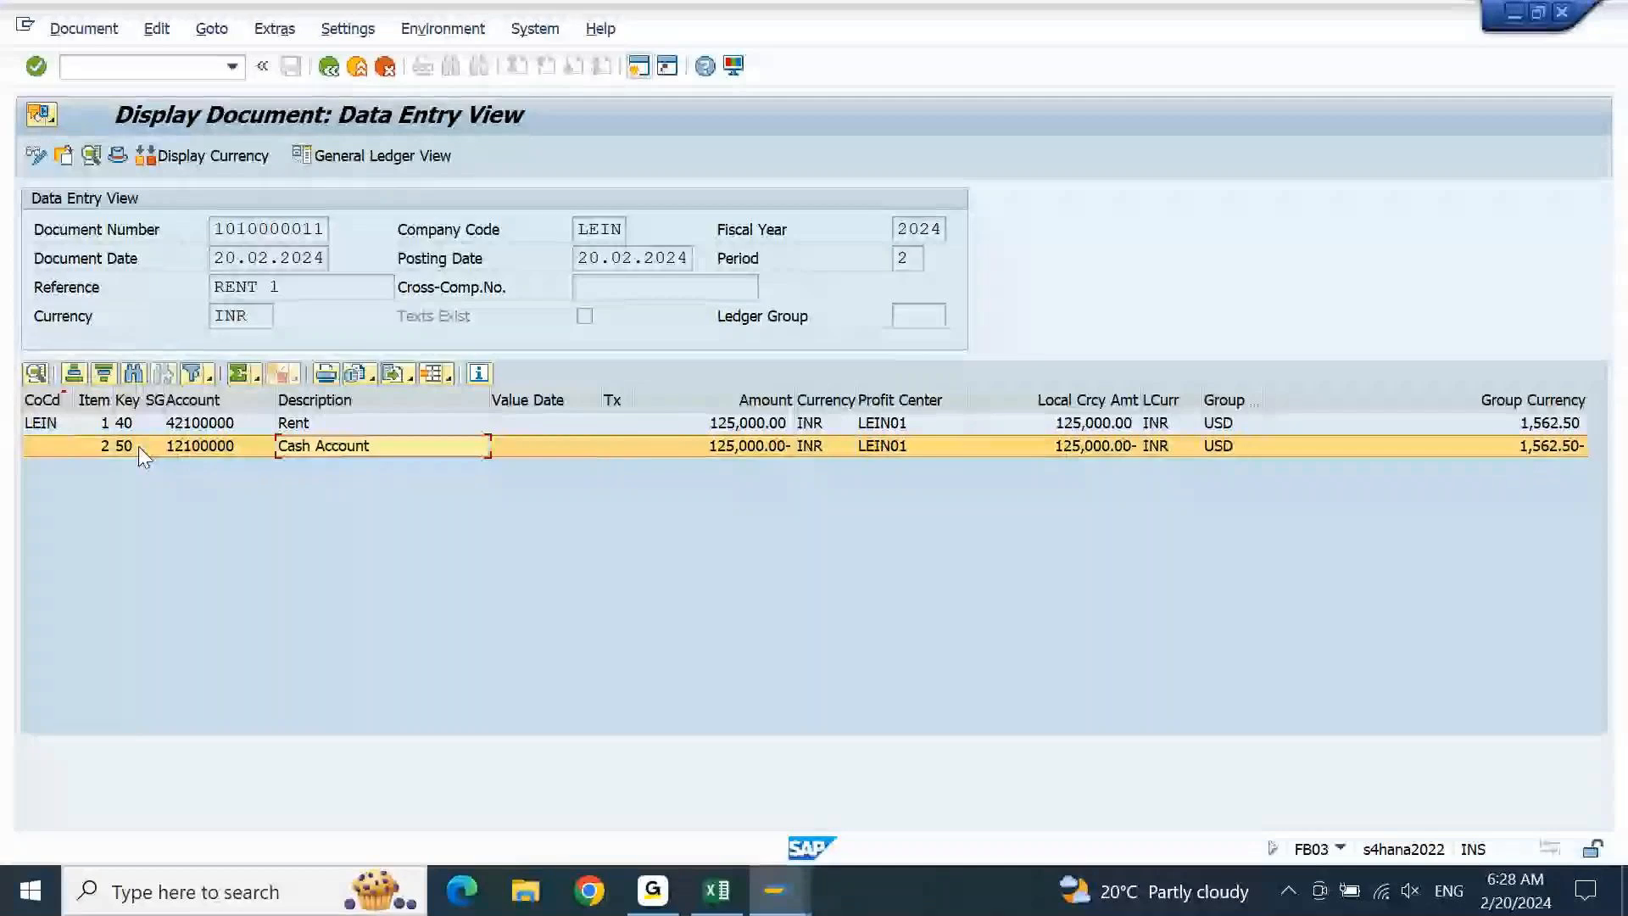
key(F3)
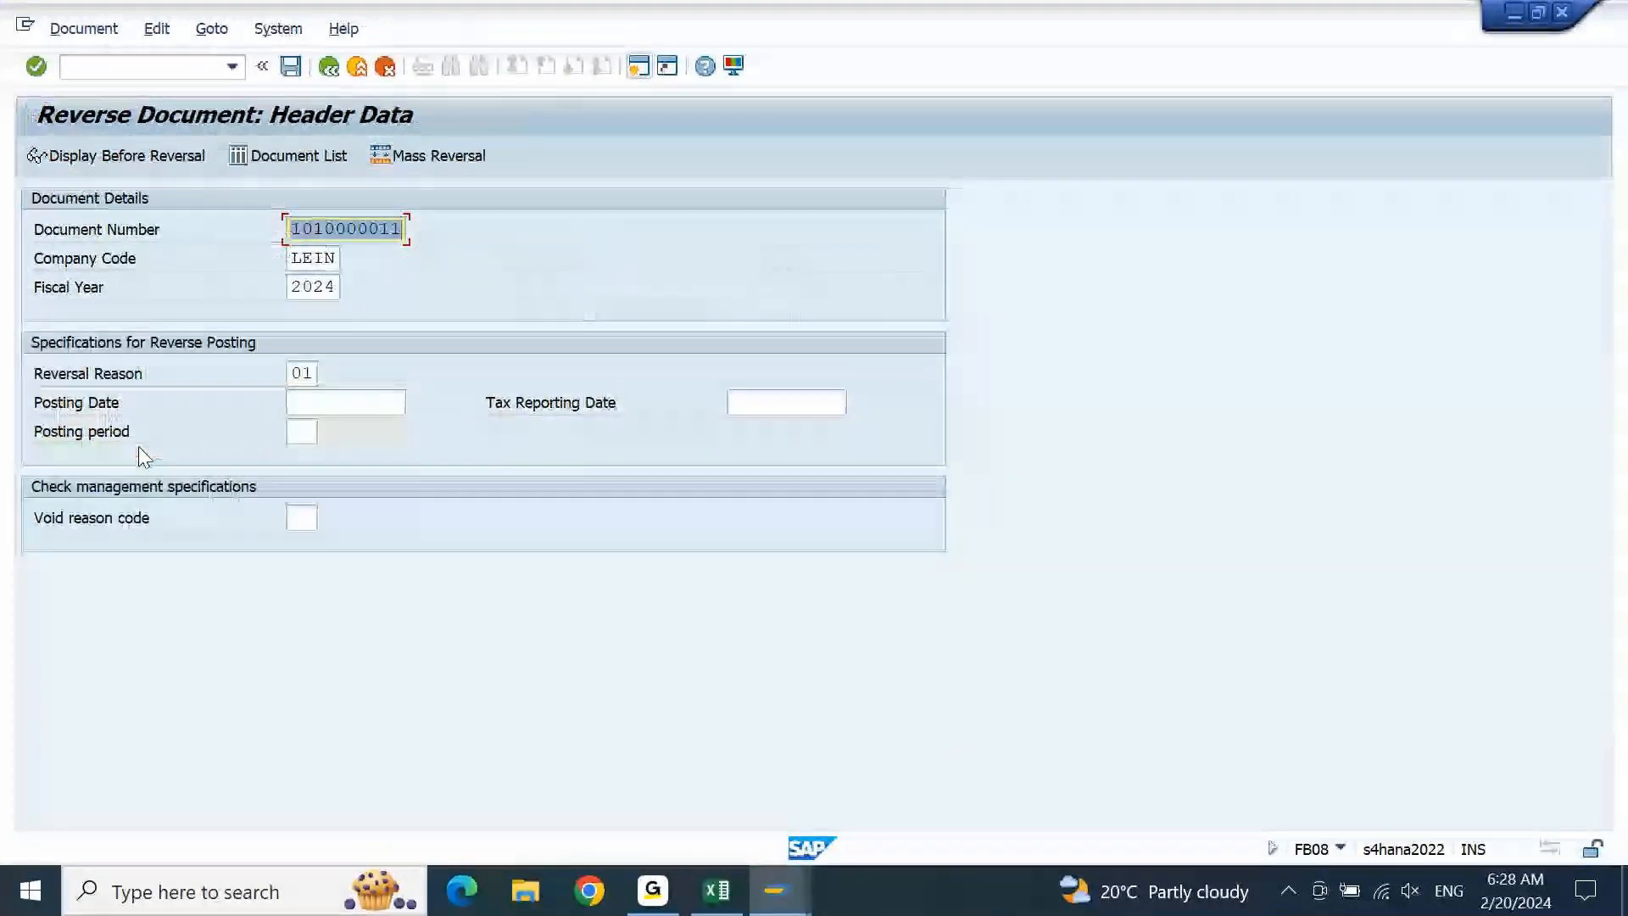
Check the Rent account in the G/L line item display session, return to the reversal and post it
click(784, 868)
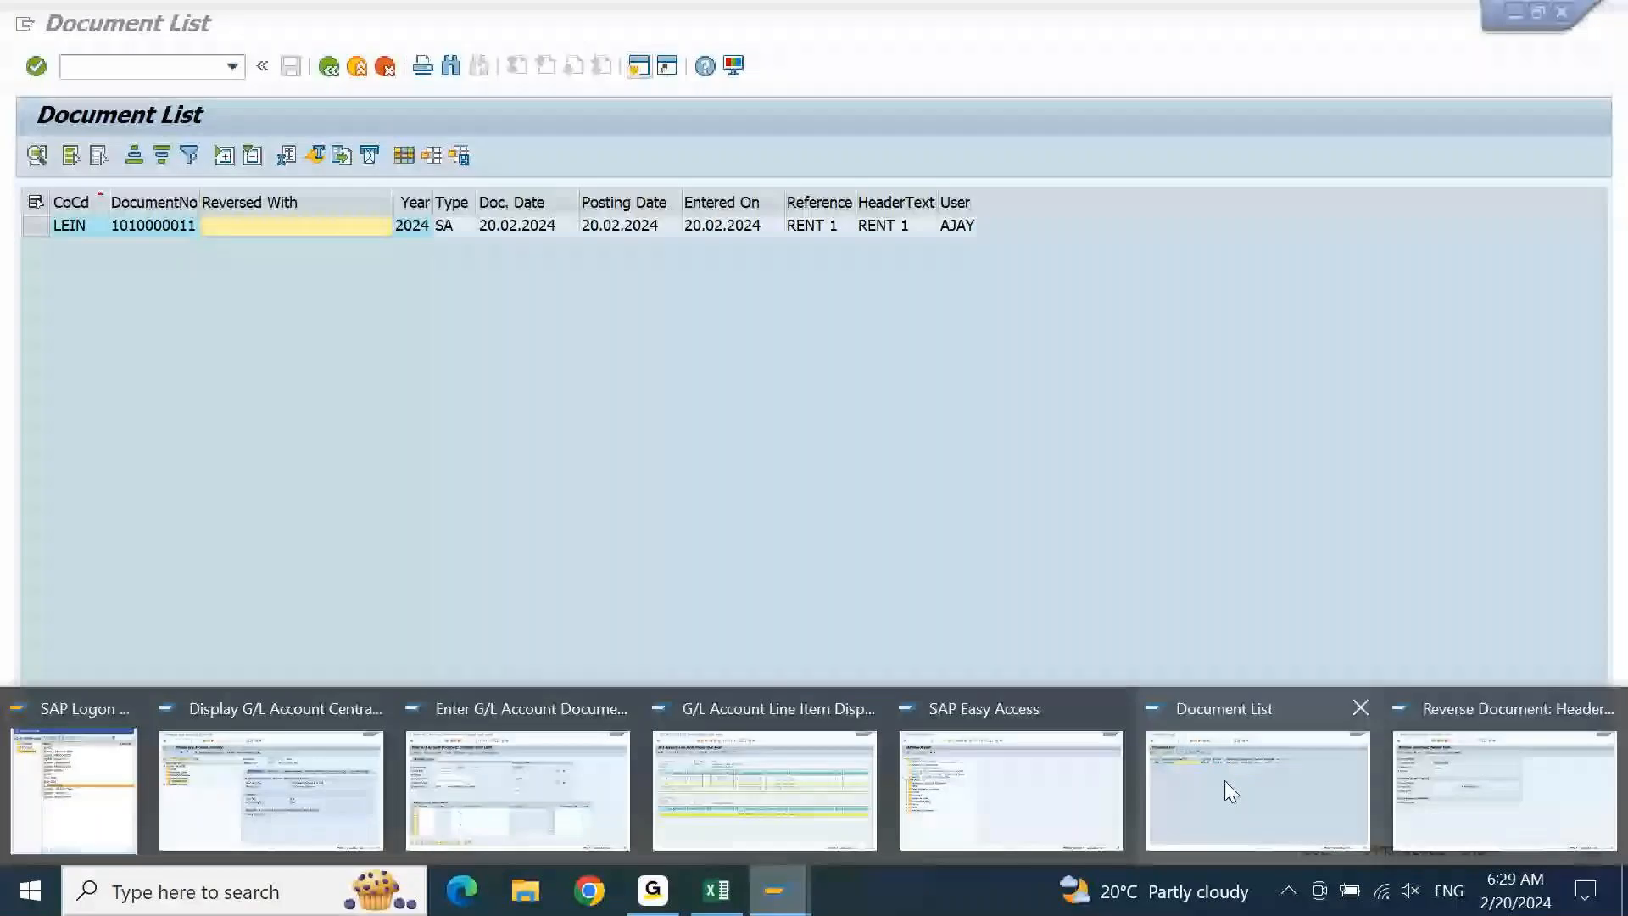
click(721, 735)
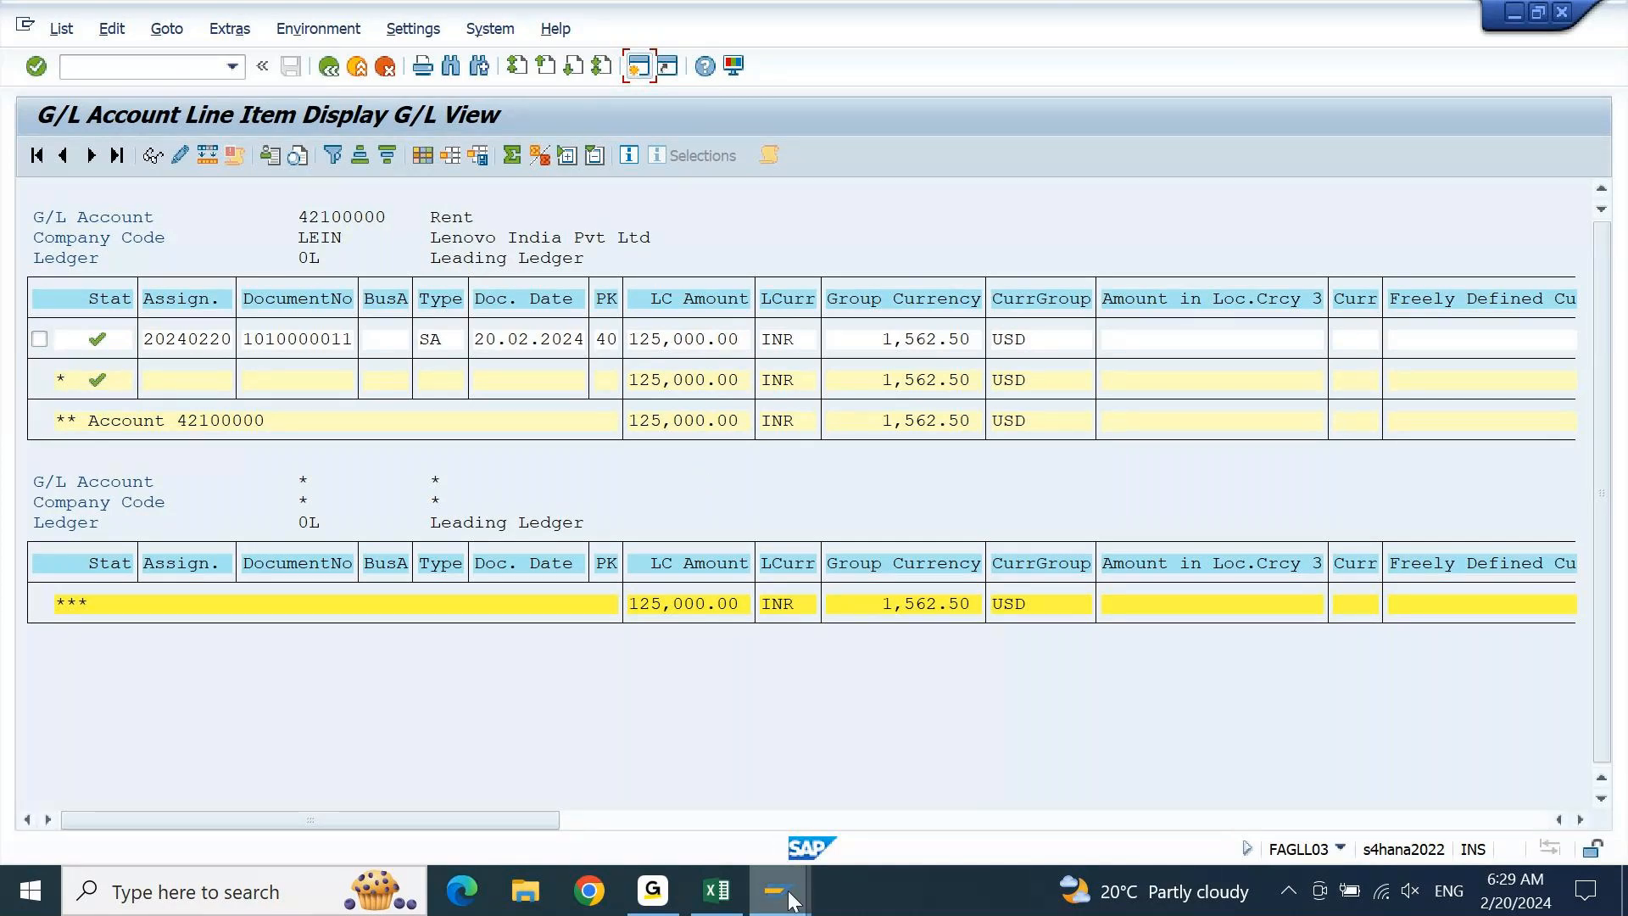
mouse_move(789, 897)
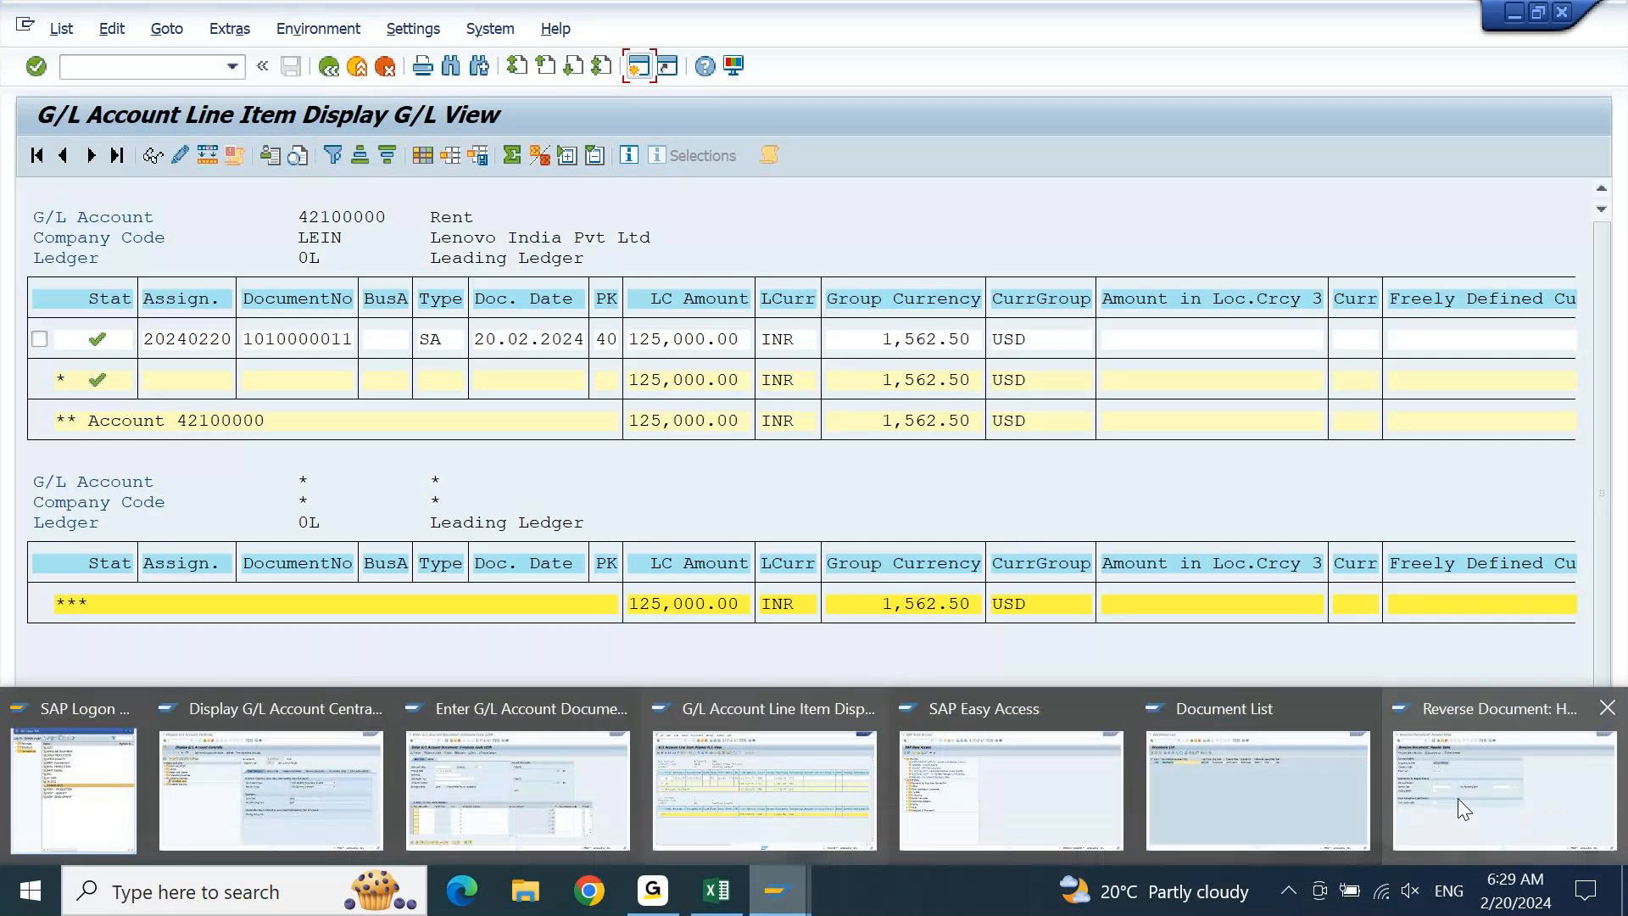
click(1458, 798)
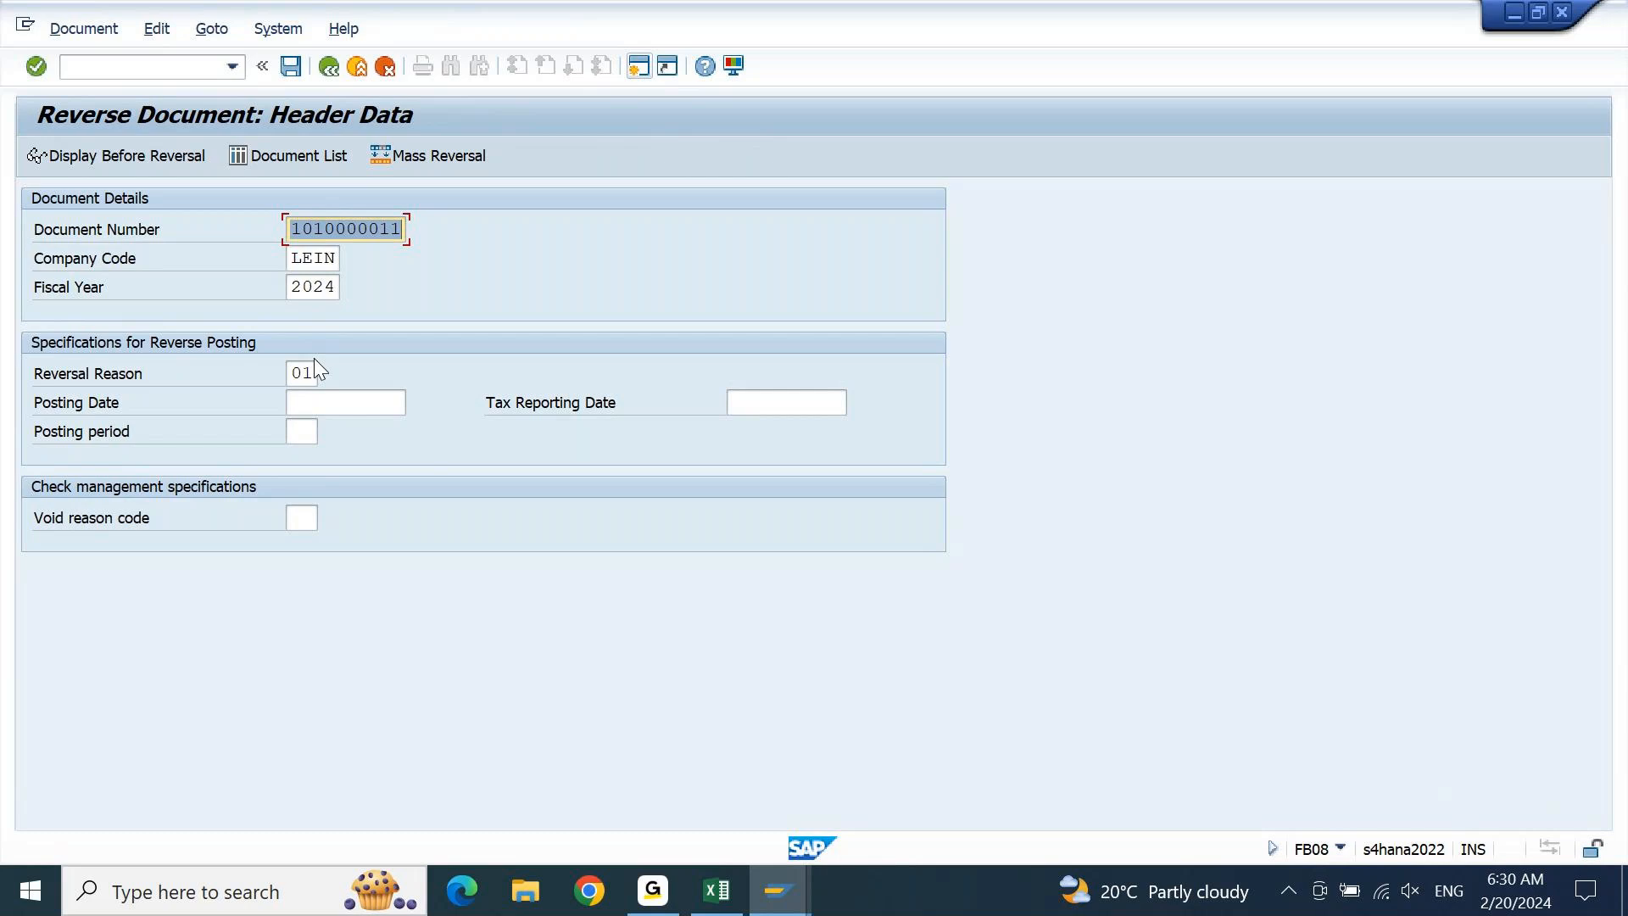
click(291, 66)
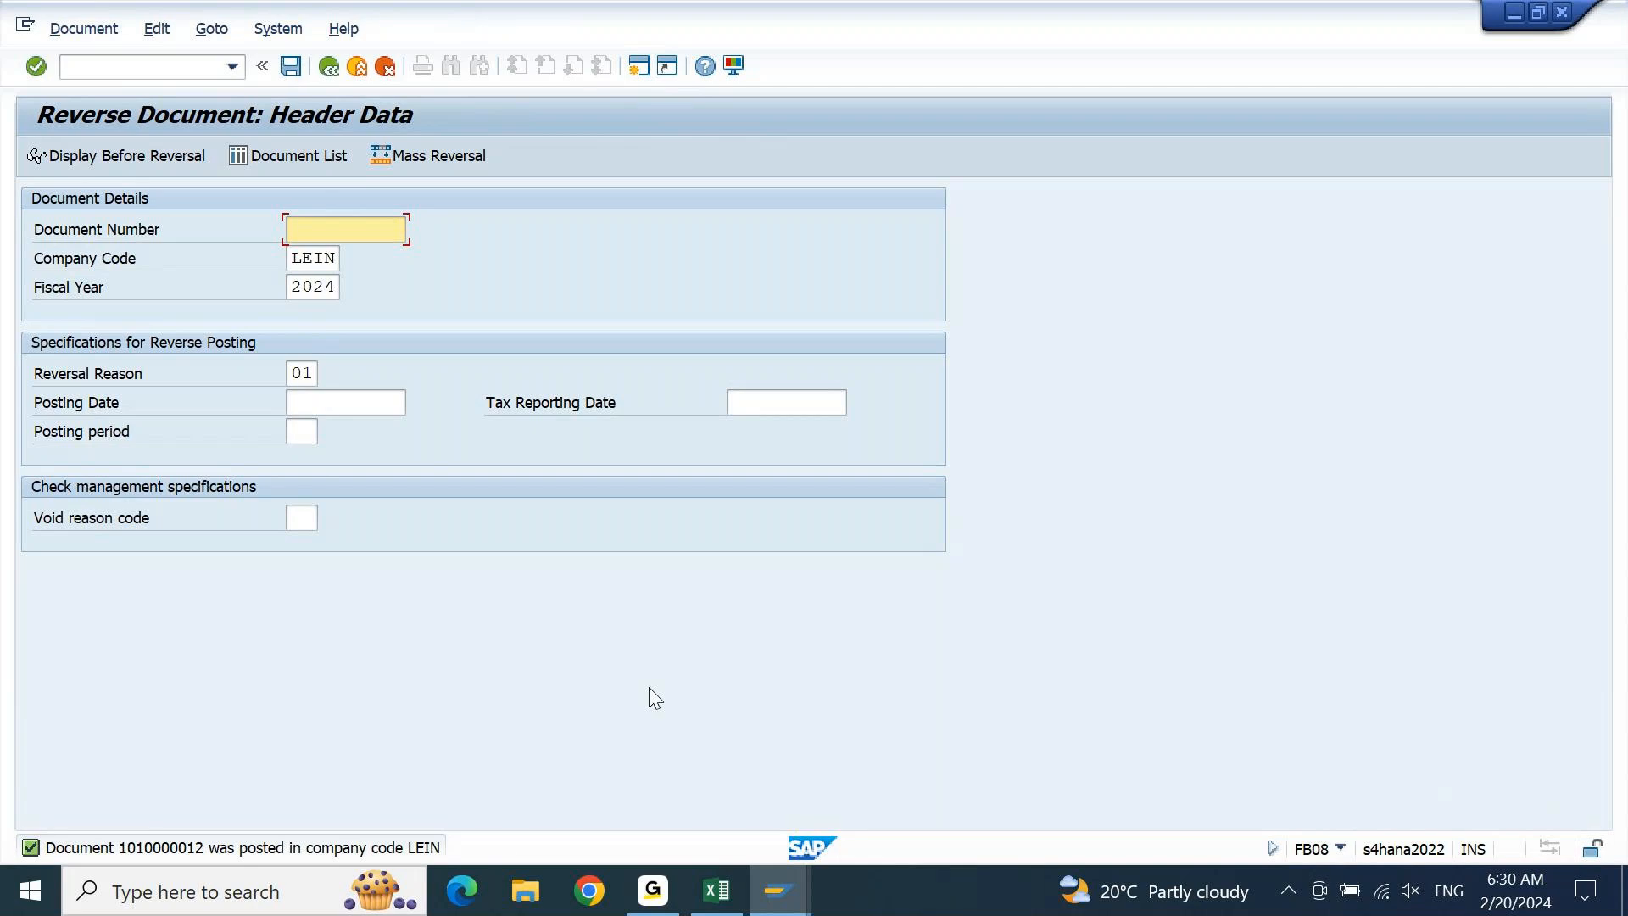
mouse_move(779, 890)
click(1309, 835)
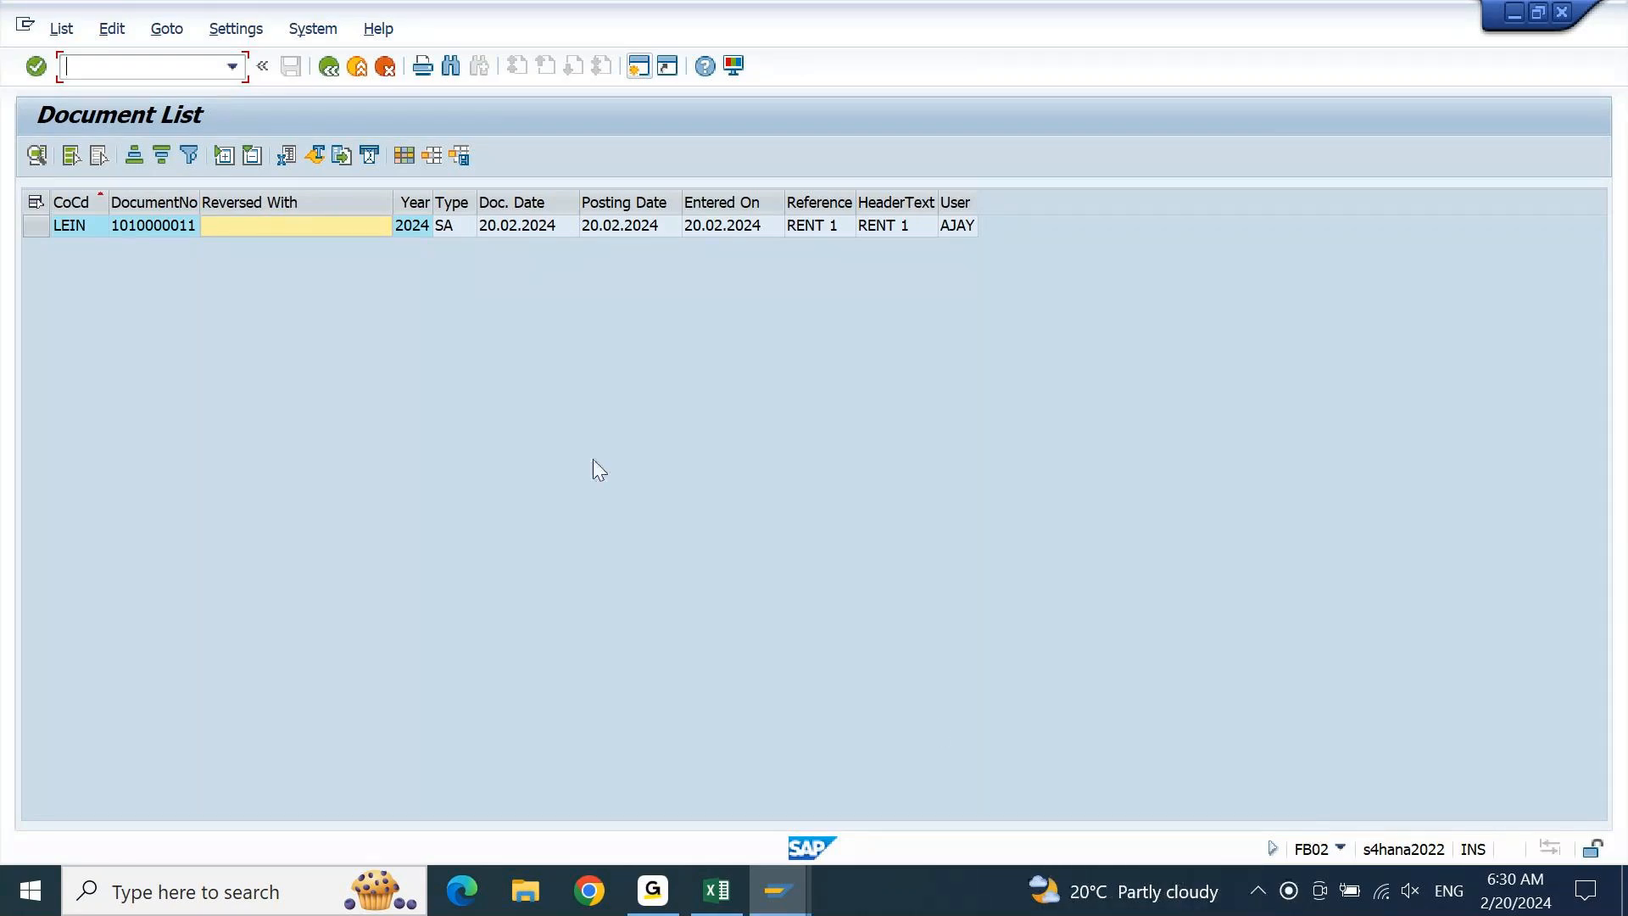
click(140, 228)
click(139, 227)
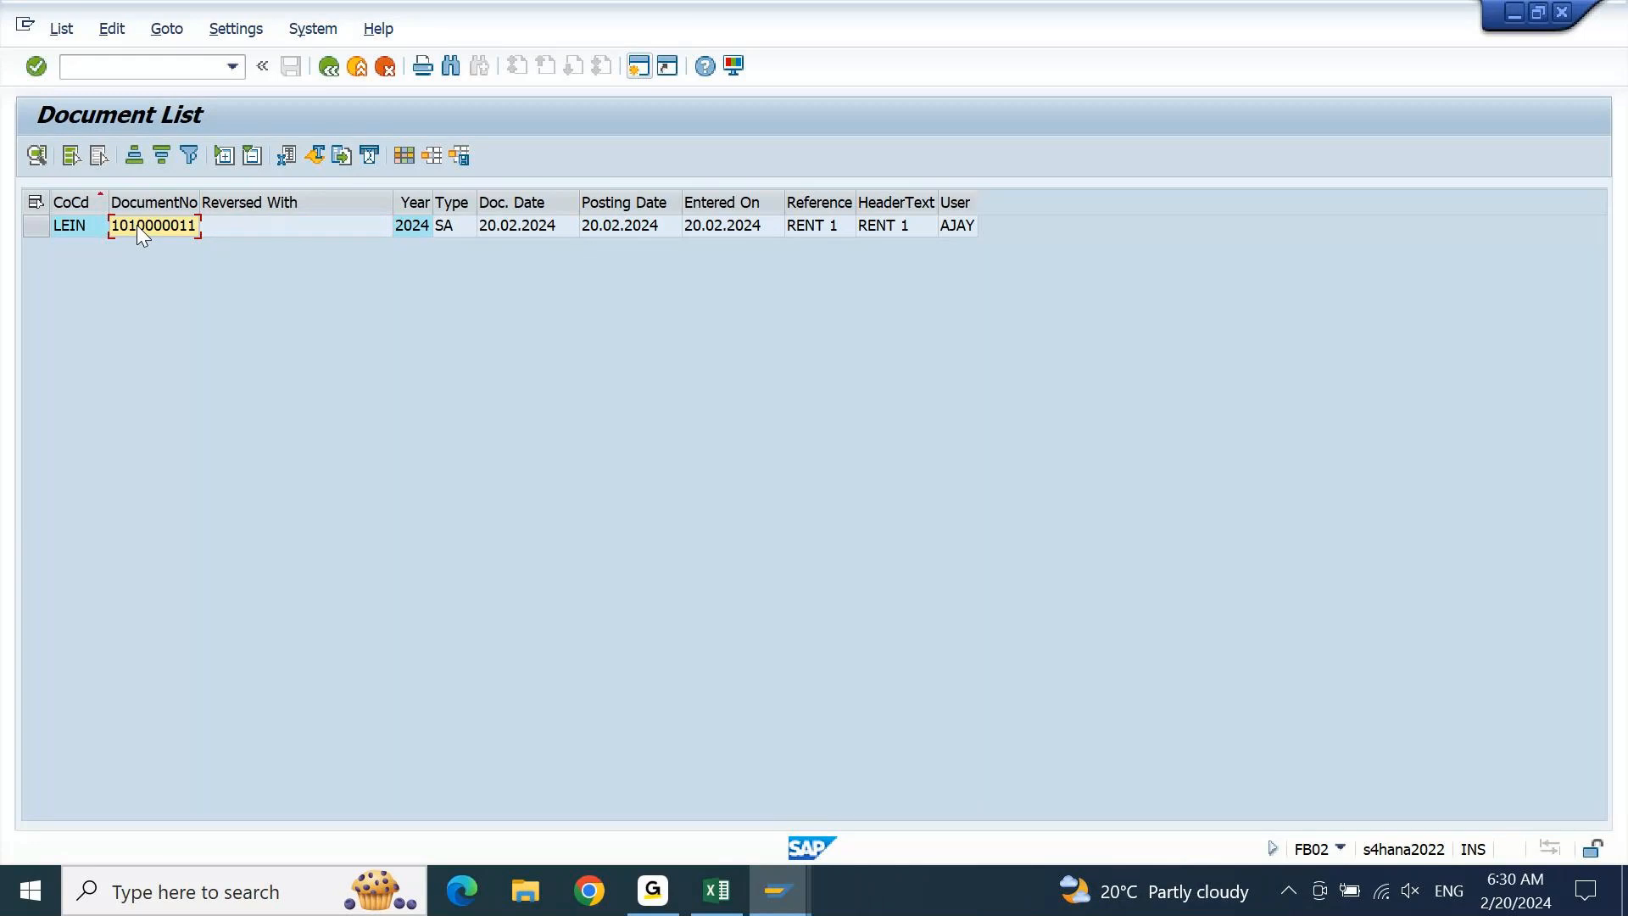
click(253, 228)
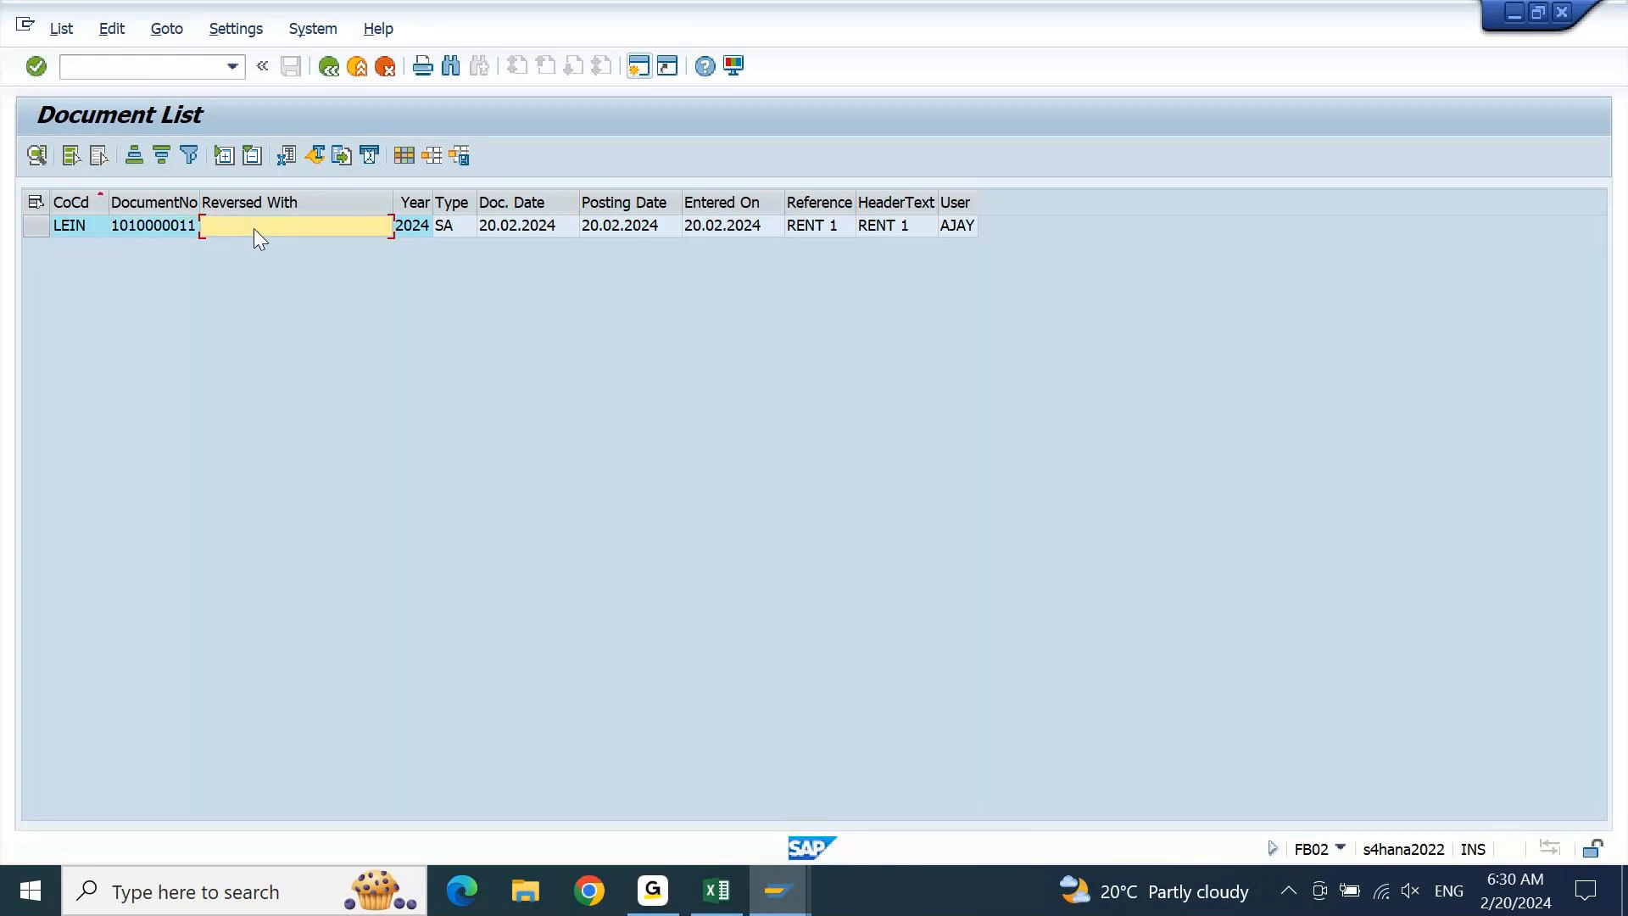
click(328, 66)
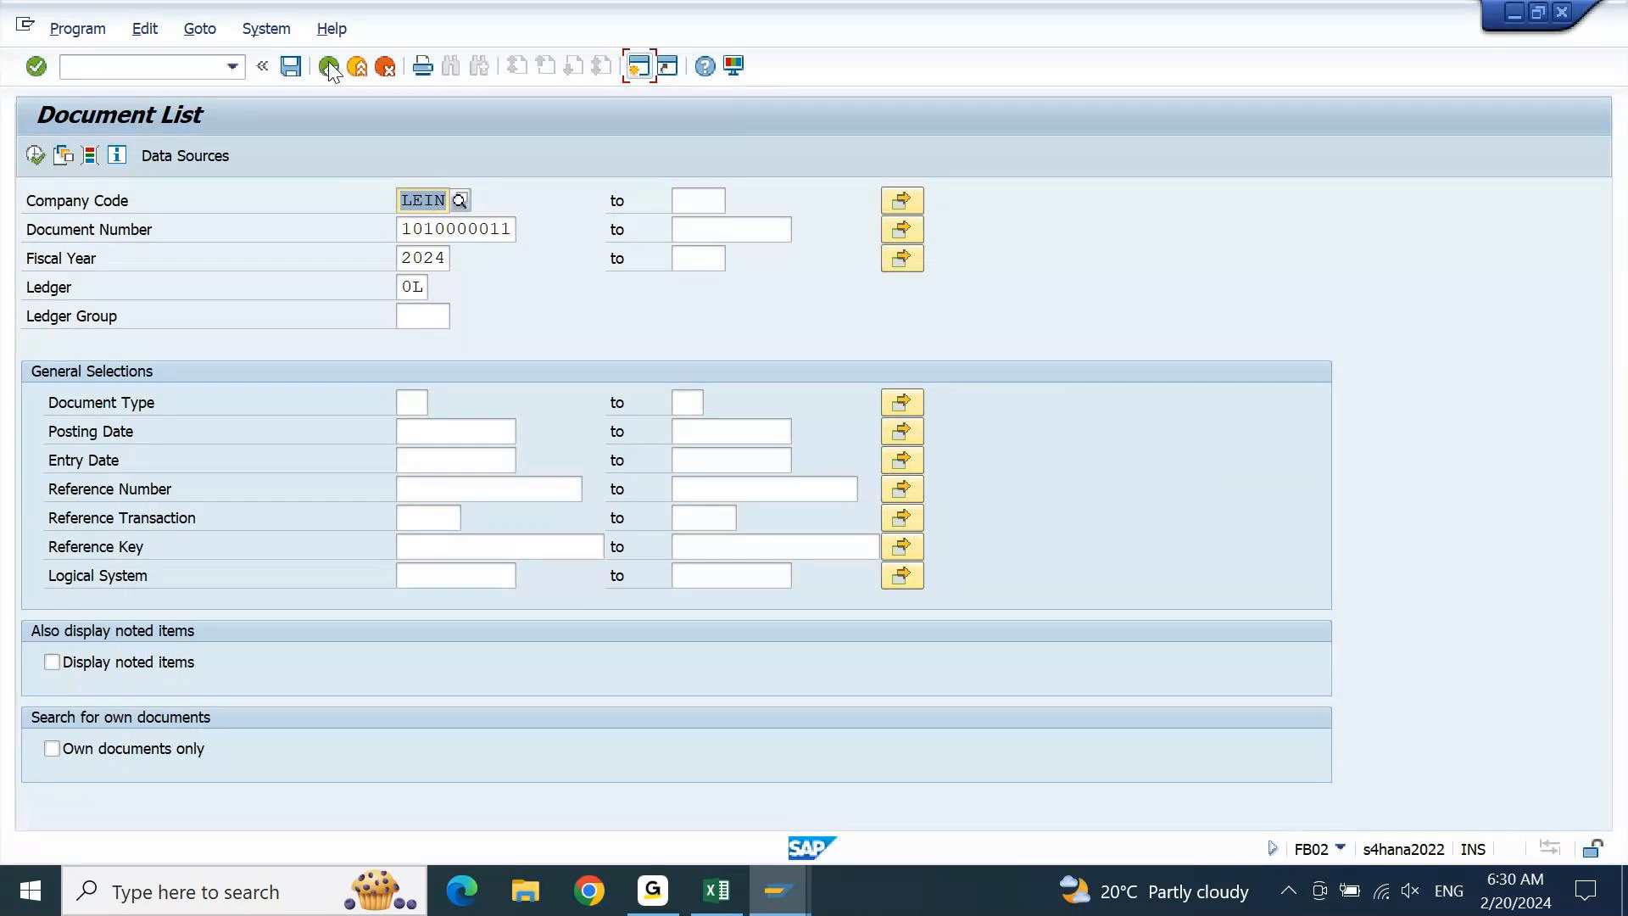
click(38, 155)
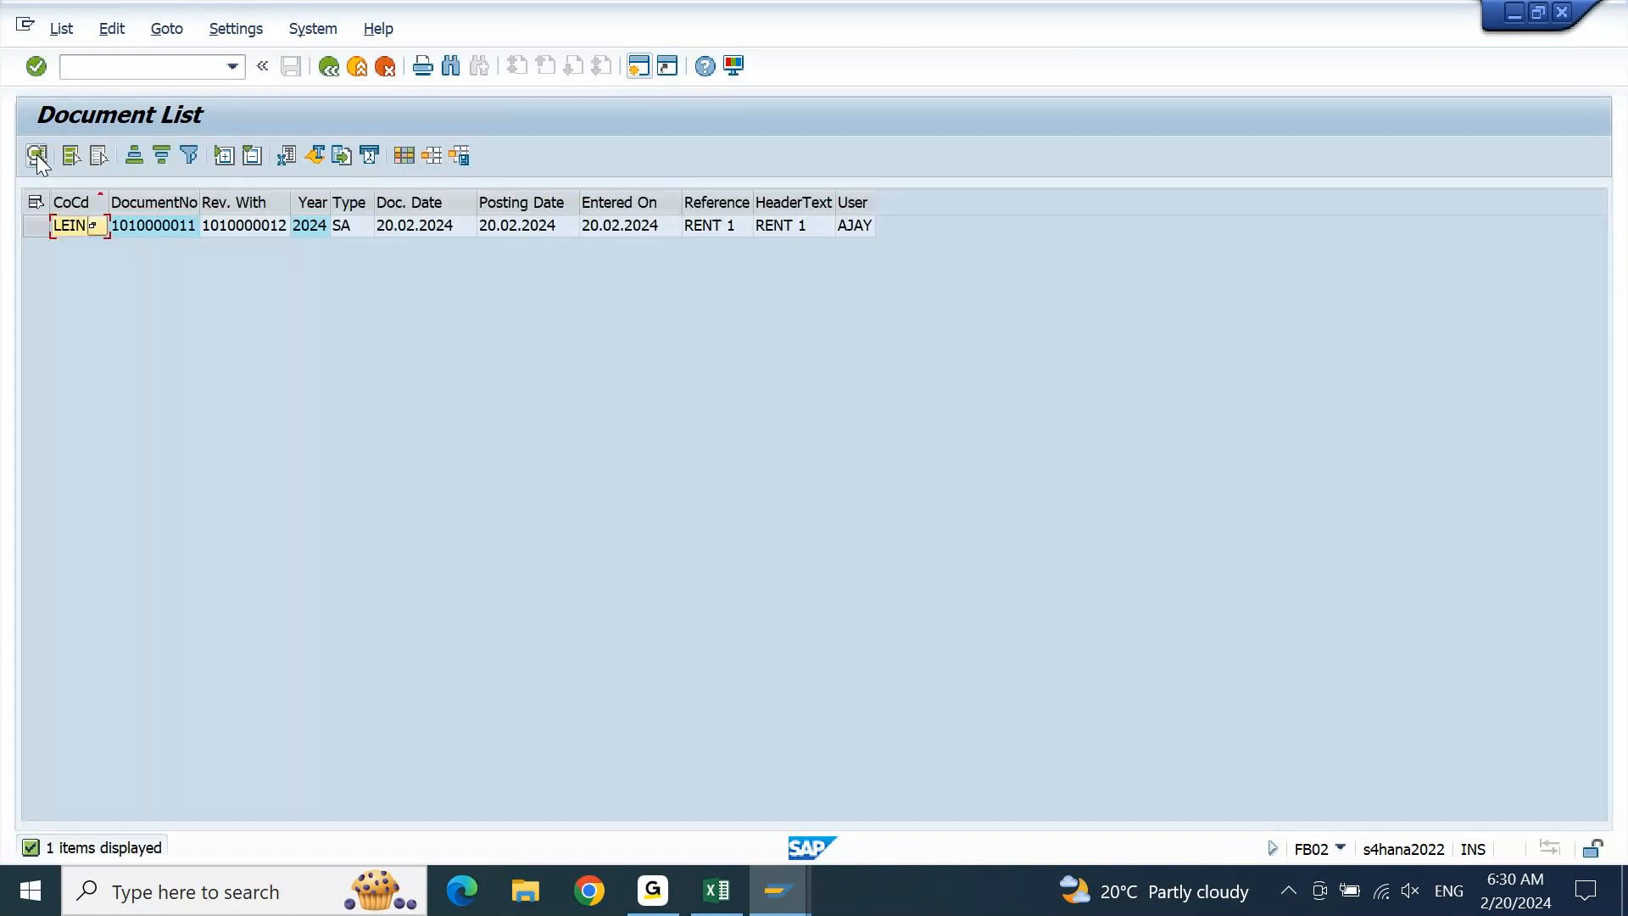
Widen the reversal column in the refreshed list and compare its entry with the original document number
drag(291, 204, 332, 210)
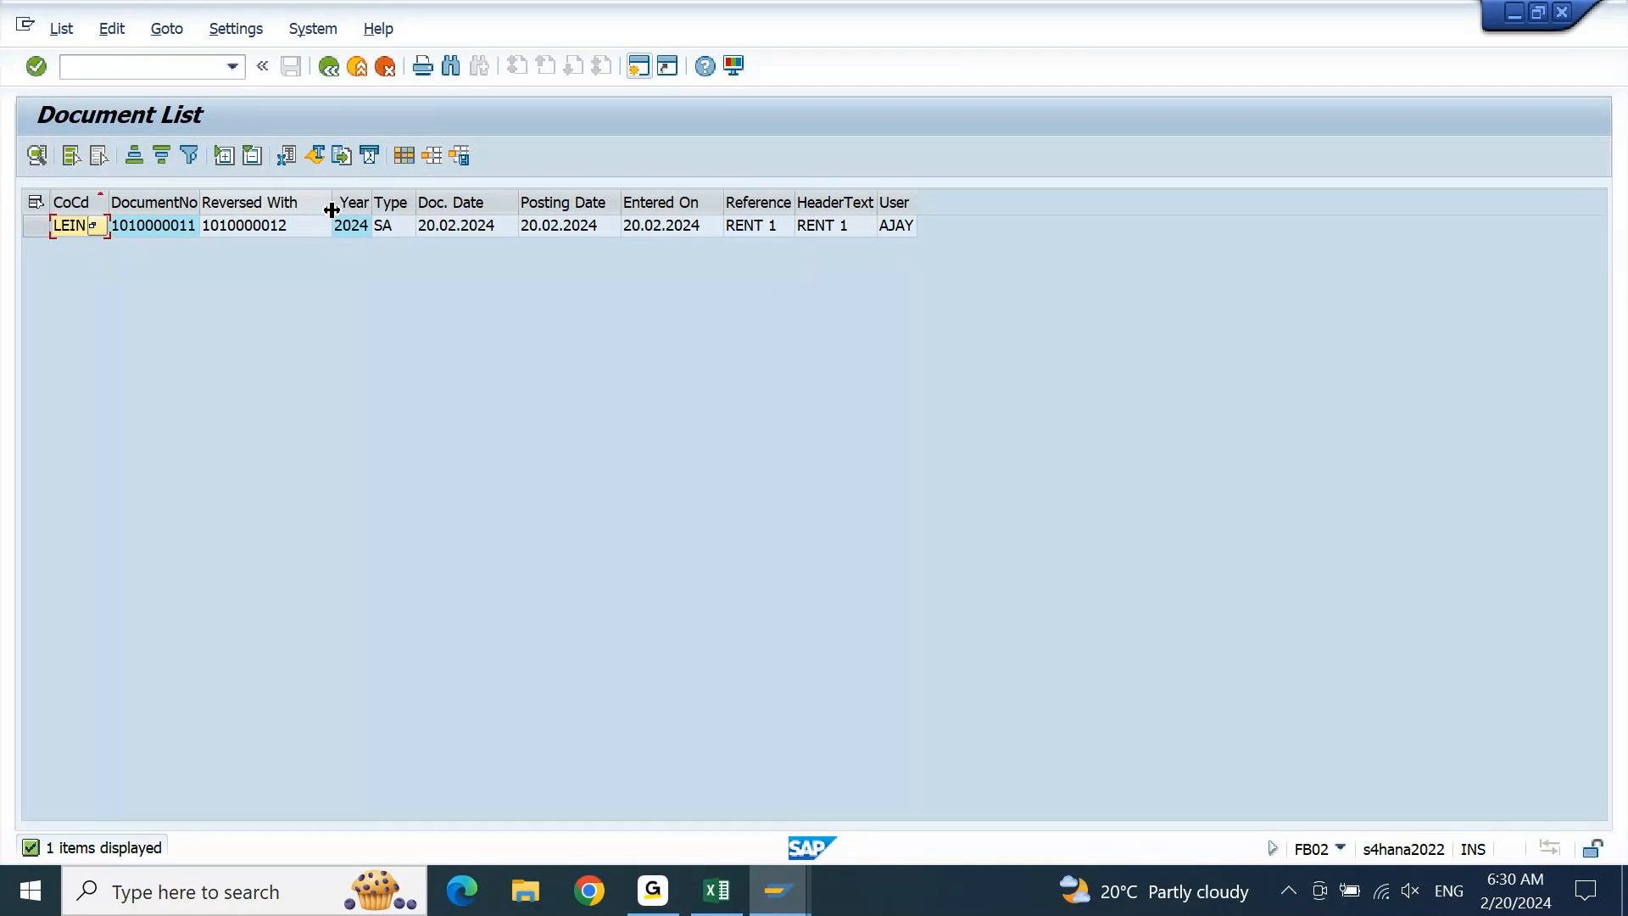
click(272, 235)
click(274, 201)
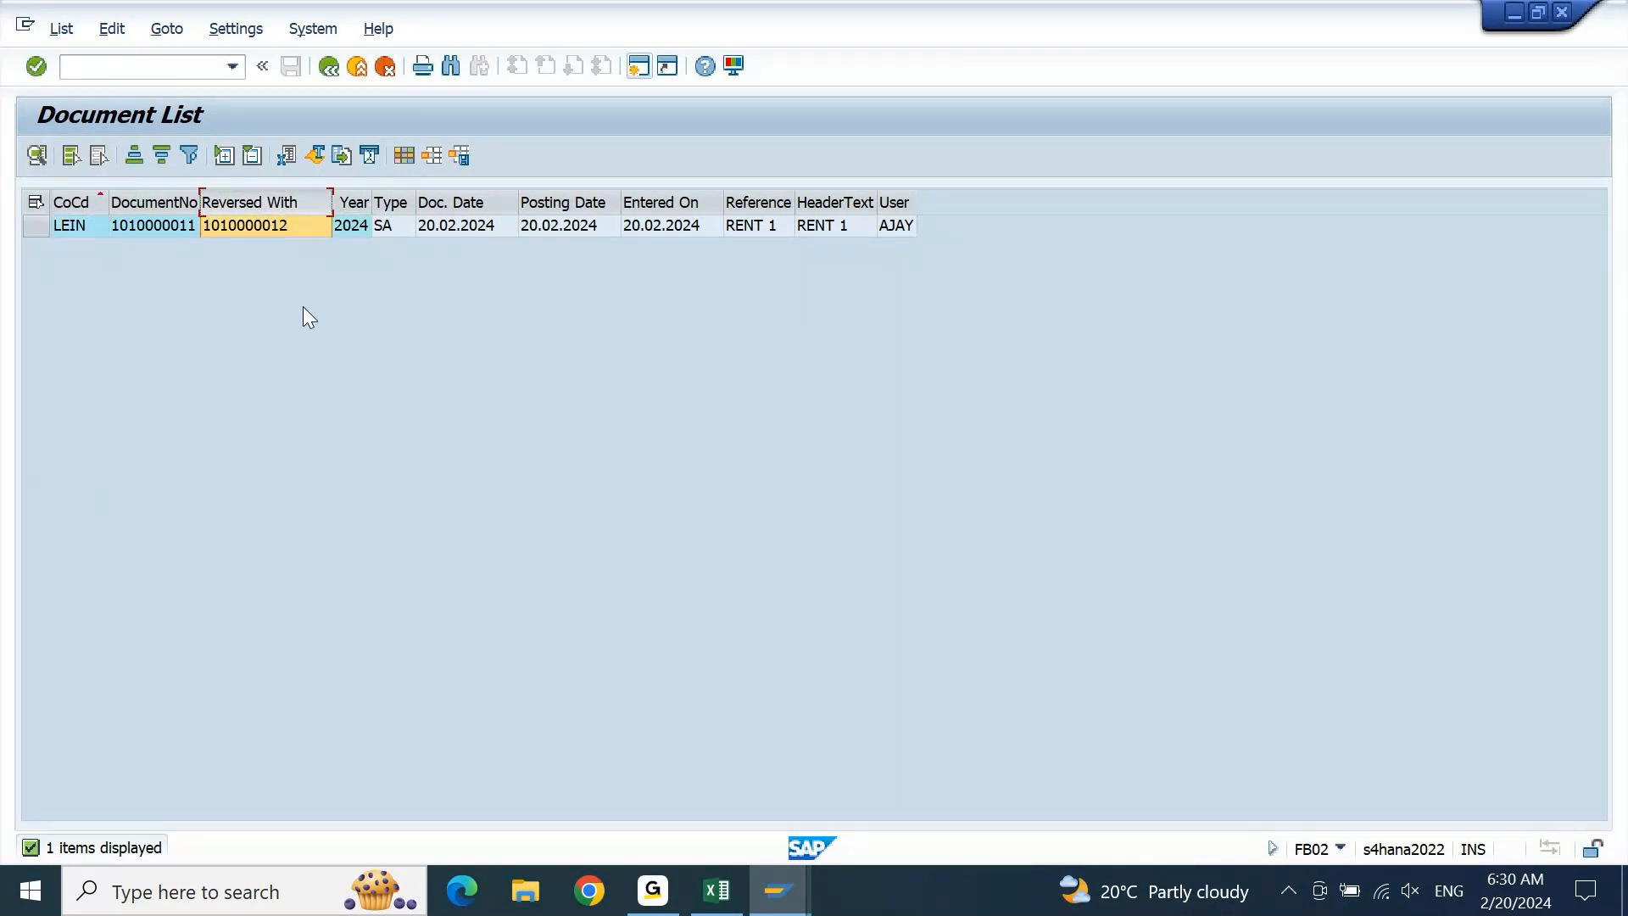
click(149, 231)
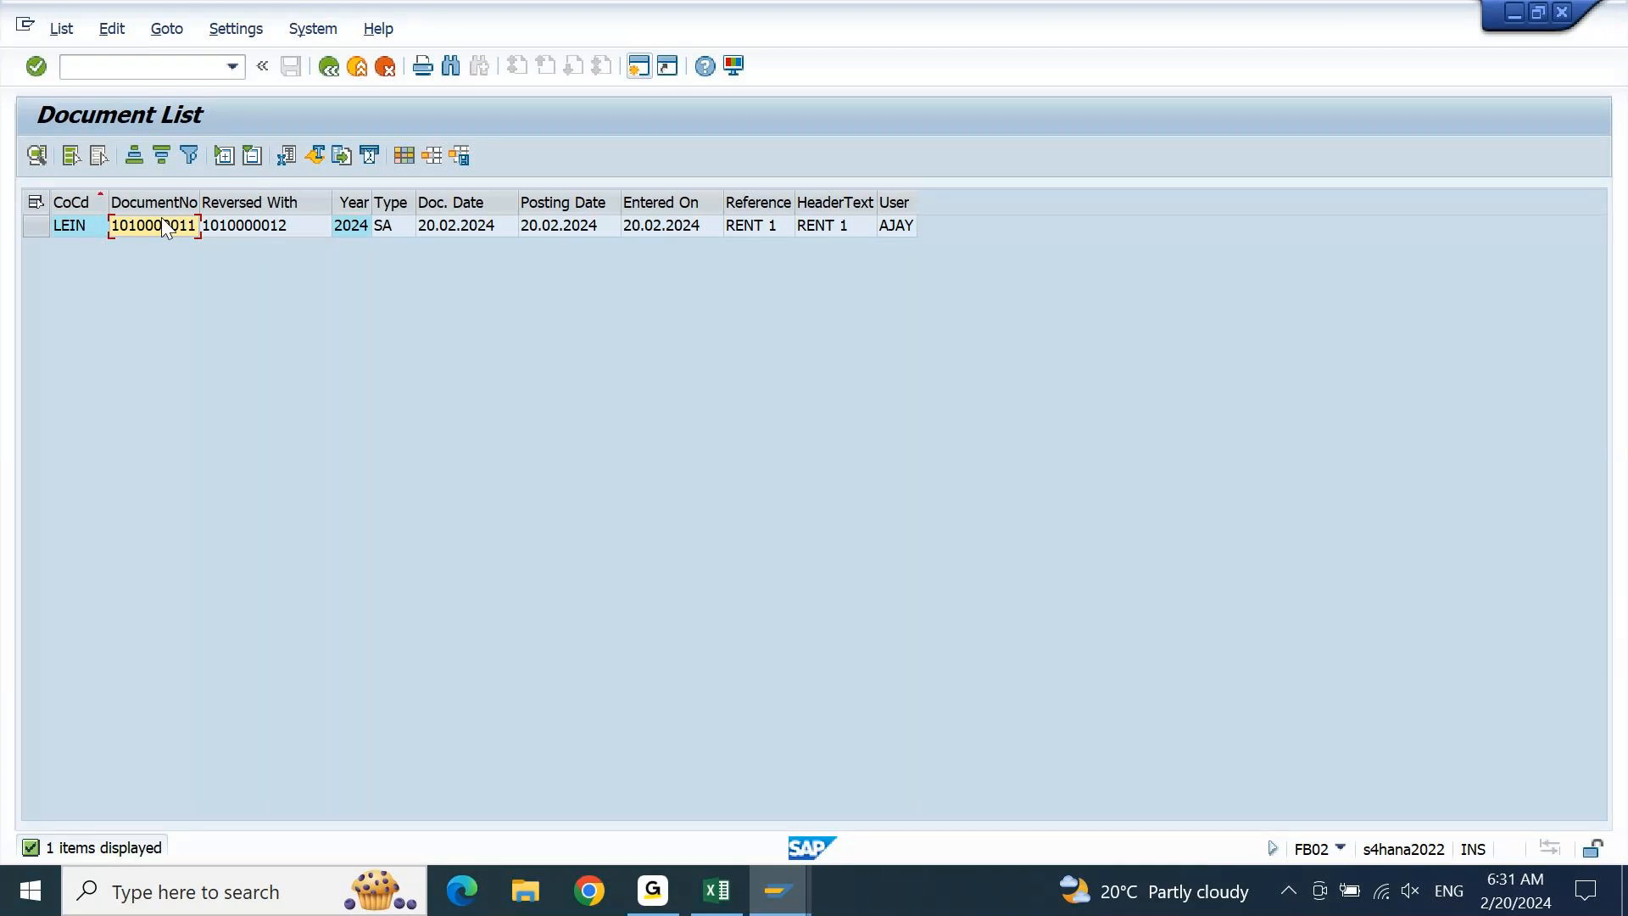
click(273, 231)
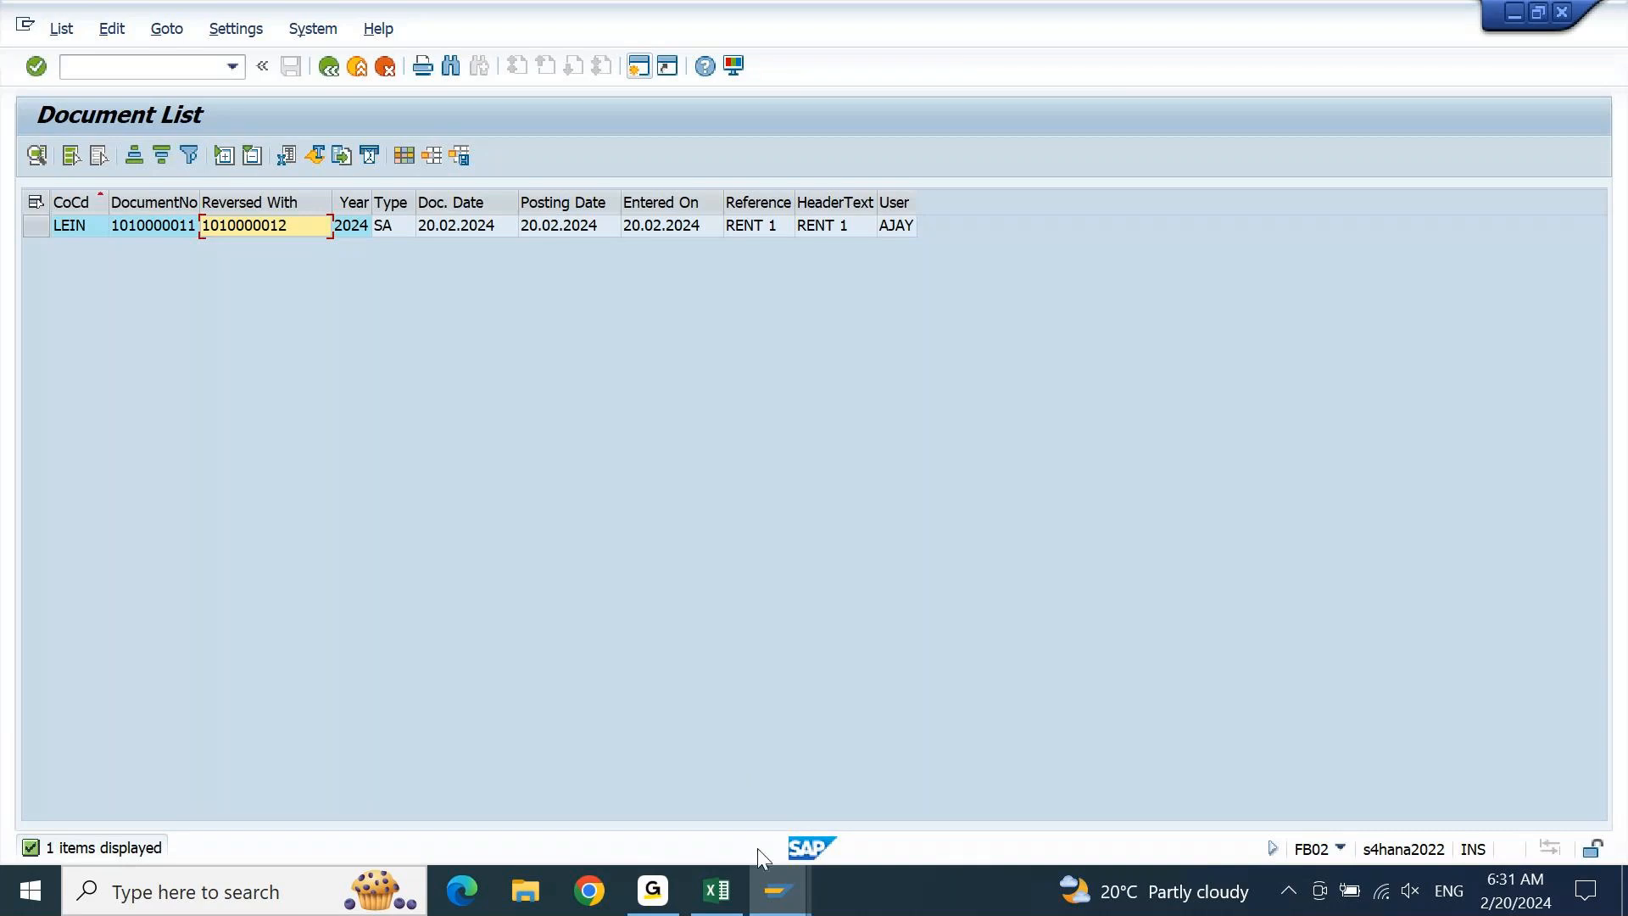
Switch to the G/L line item display, refresh the Rent account list and examine the reversal entry and balance
click(790, 777)
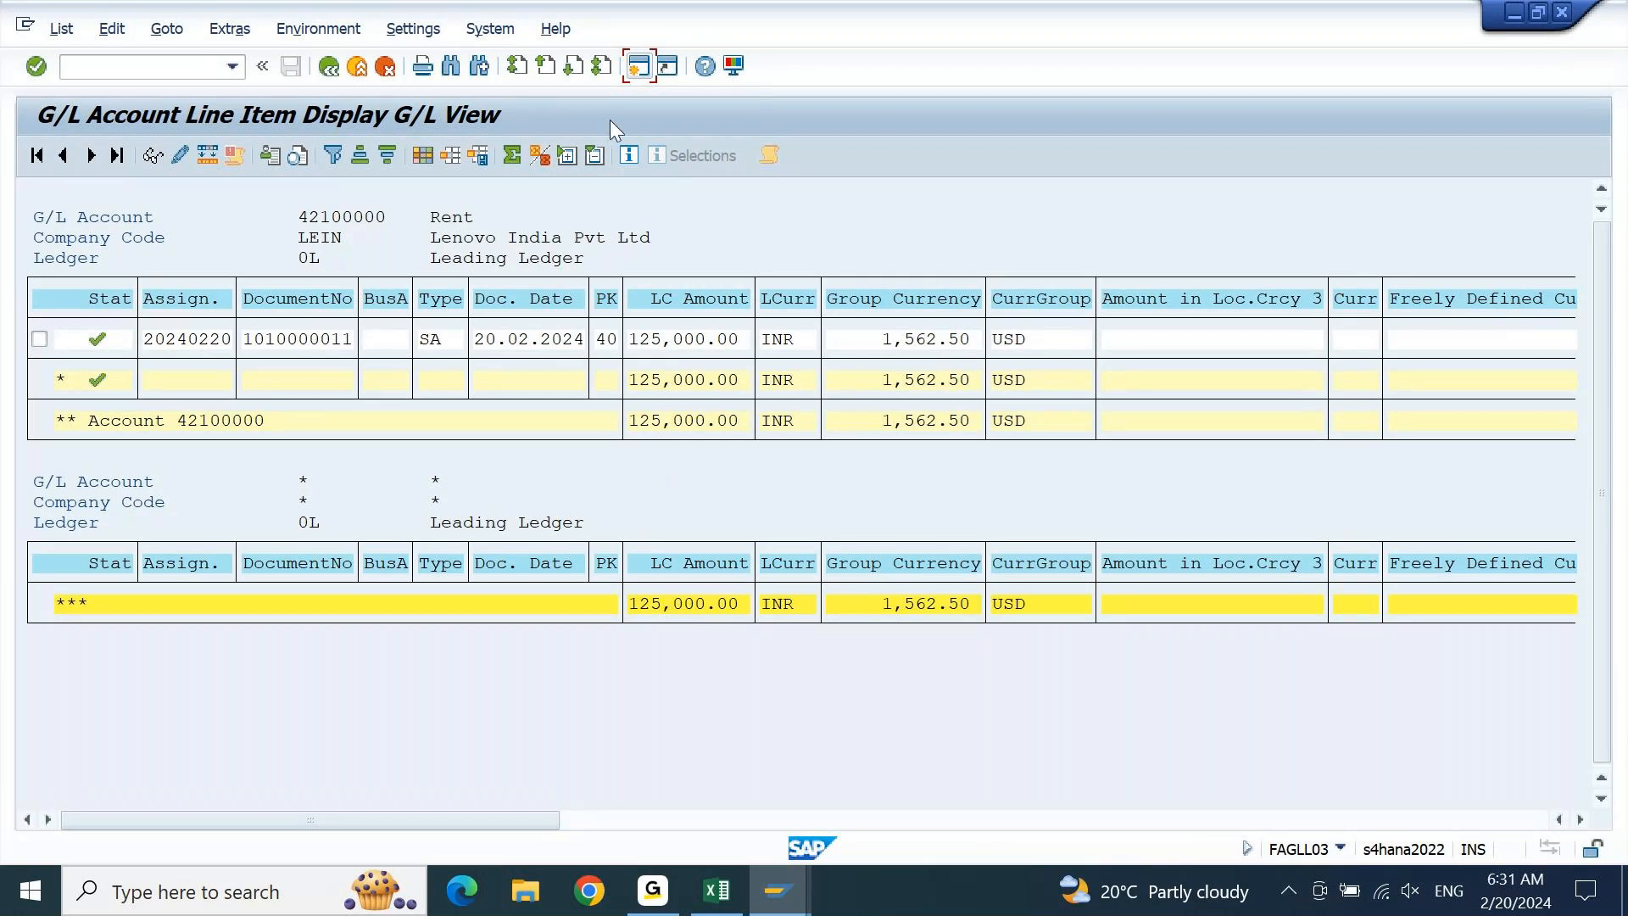
click(62, 28)
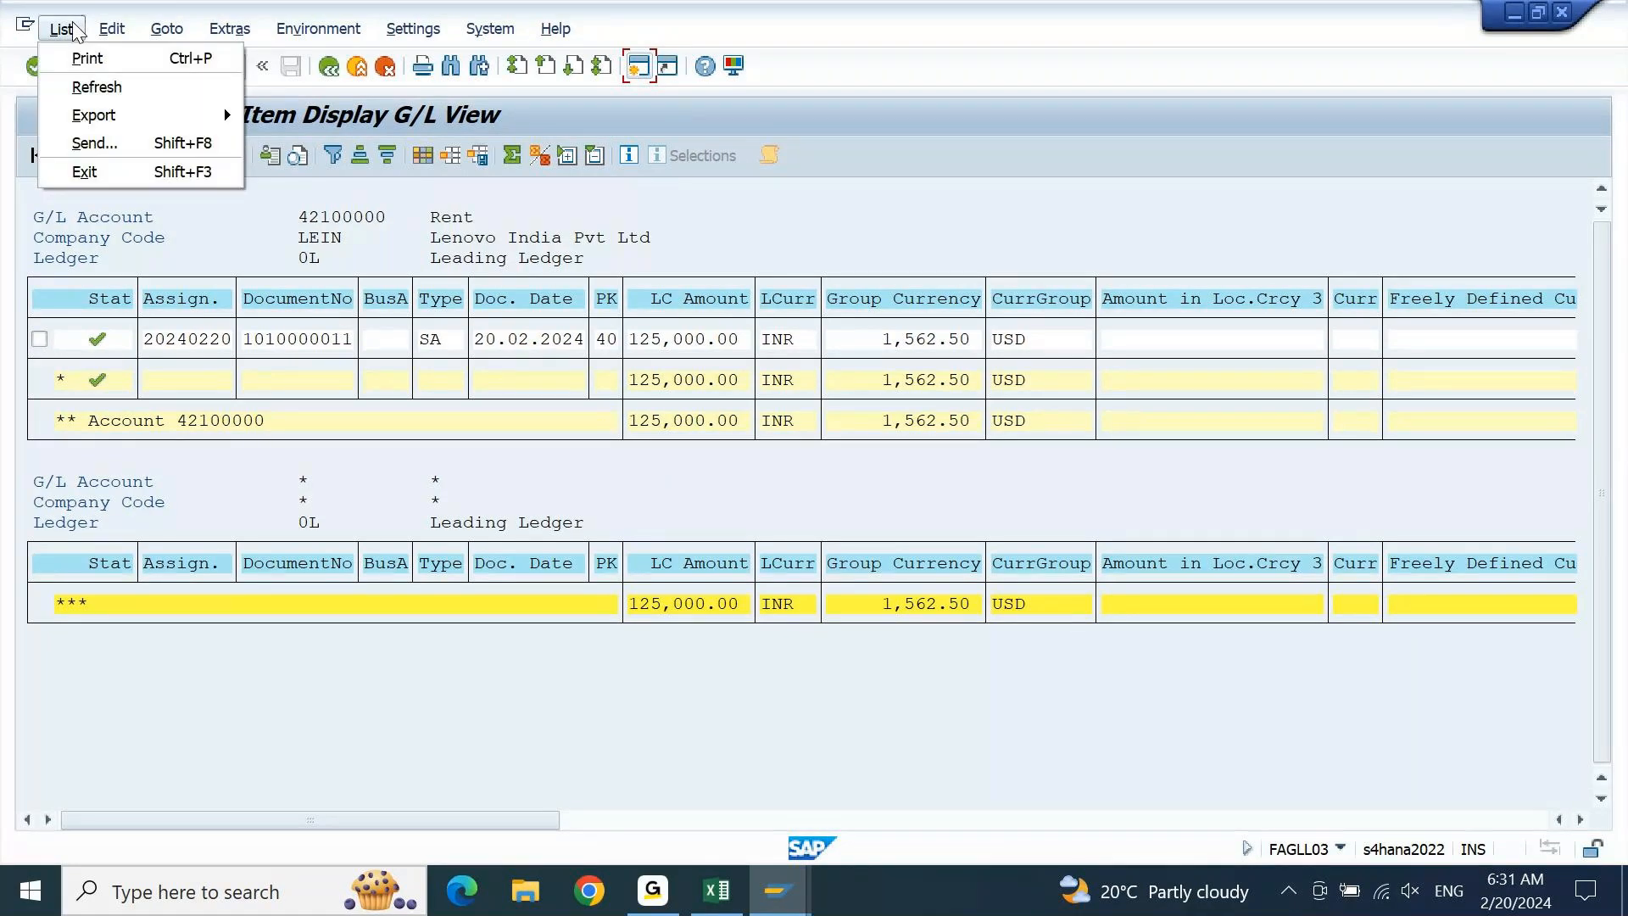
click(99, 90)
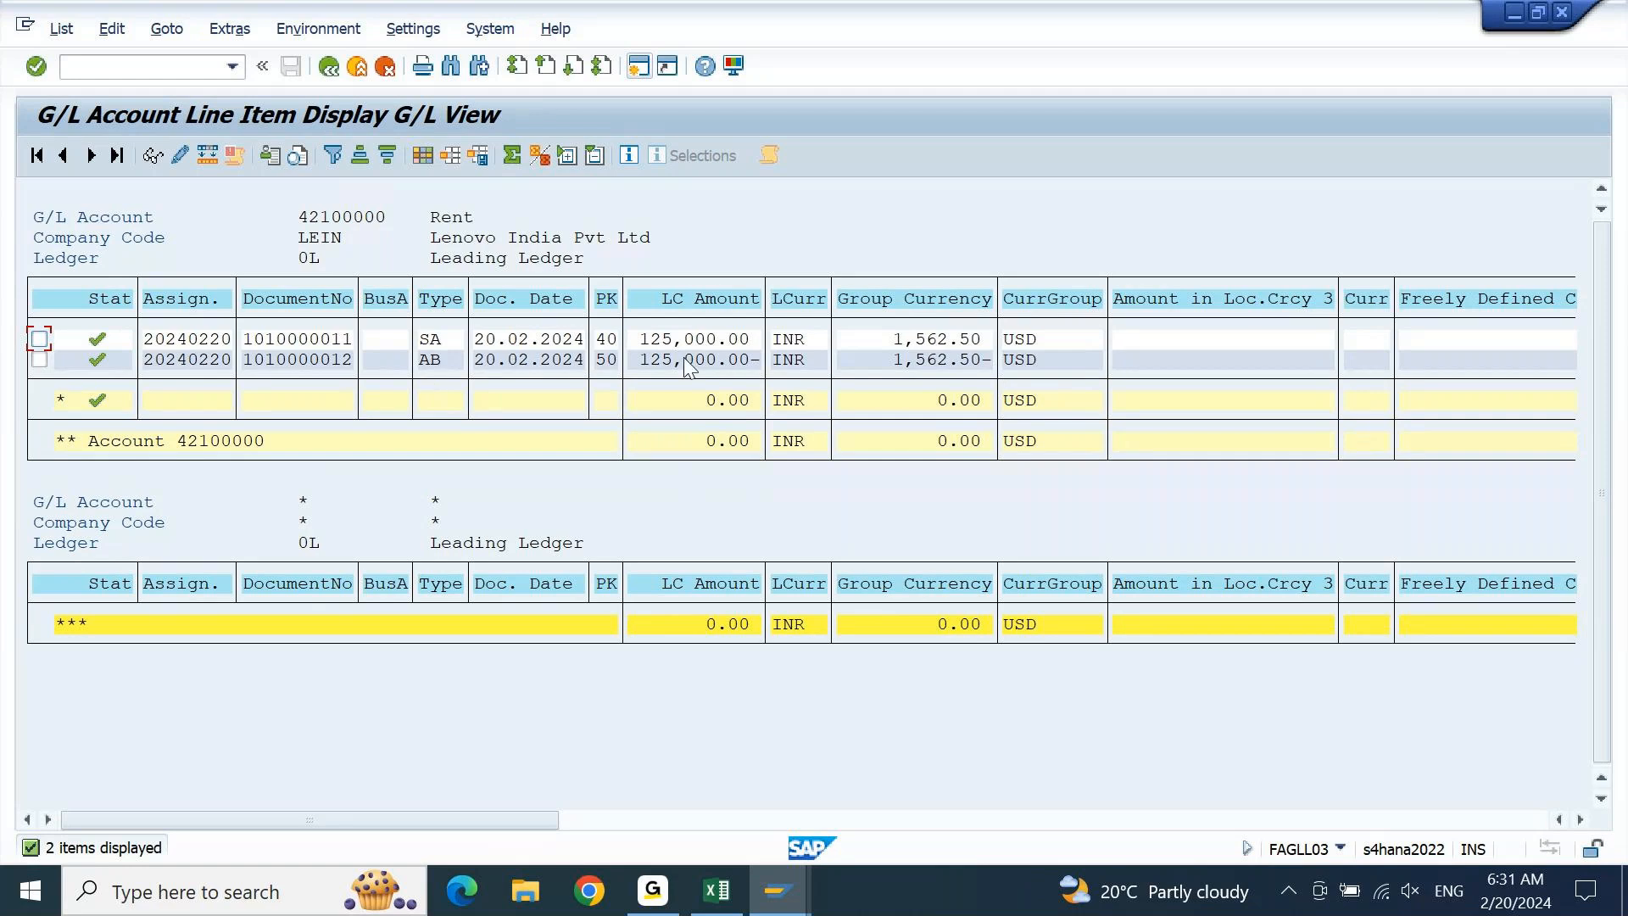
click(749, 451)
click(976, 505)
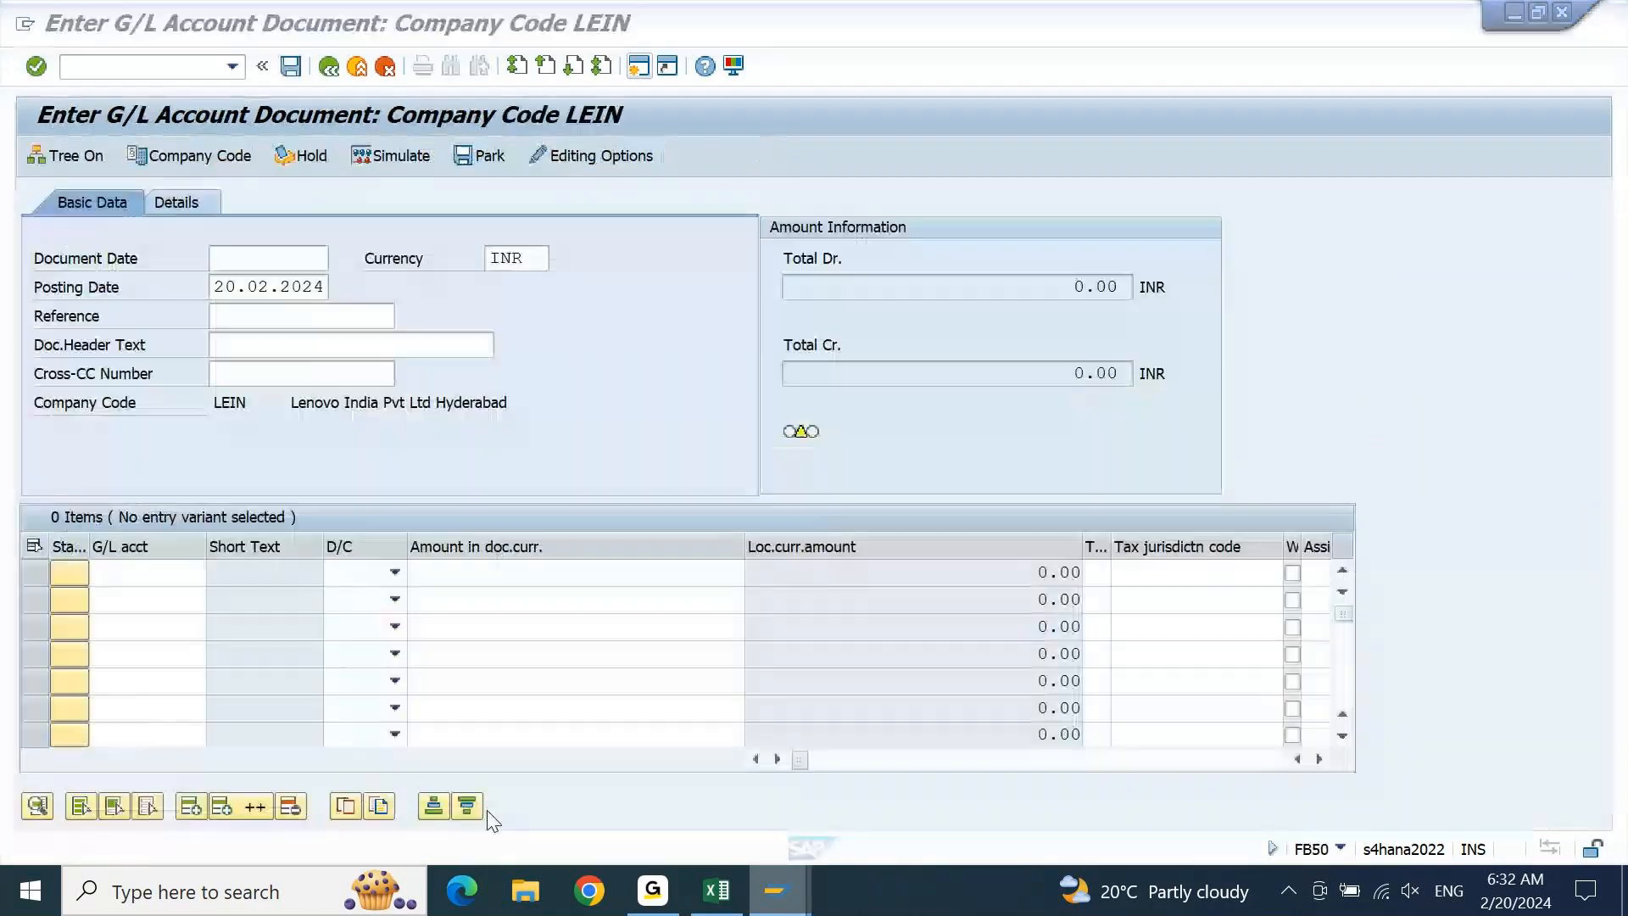
In the G/L document entry session, enter document date 20.02.2024 and RENT 2 as both reference and header text
click(487, 811)
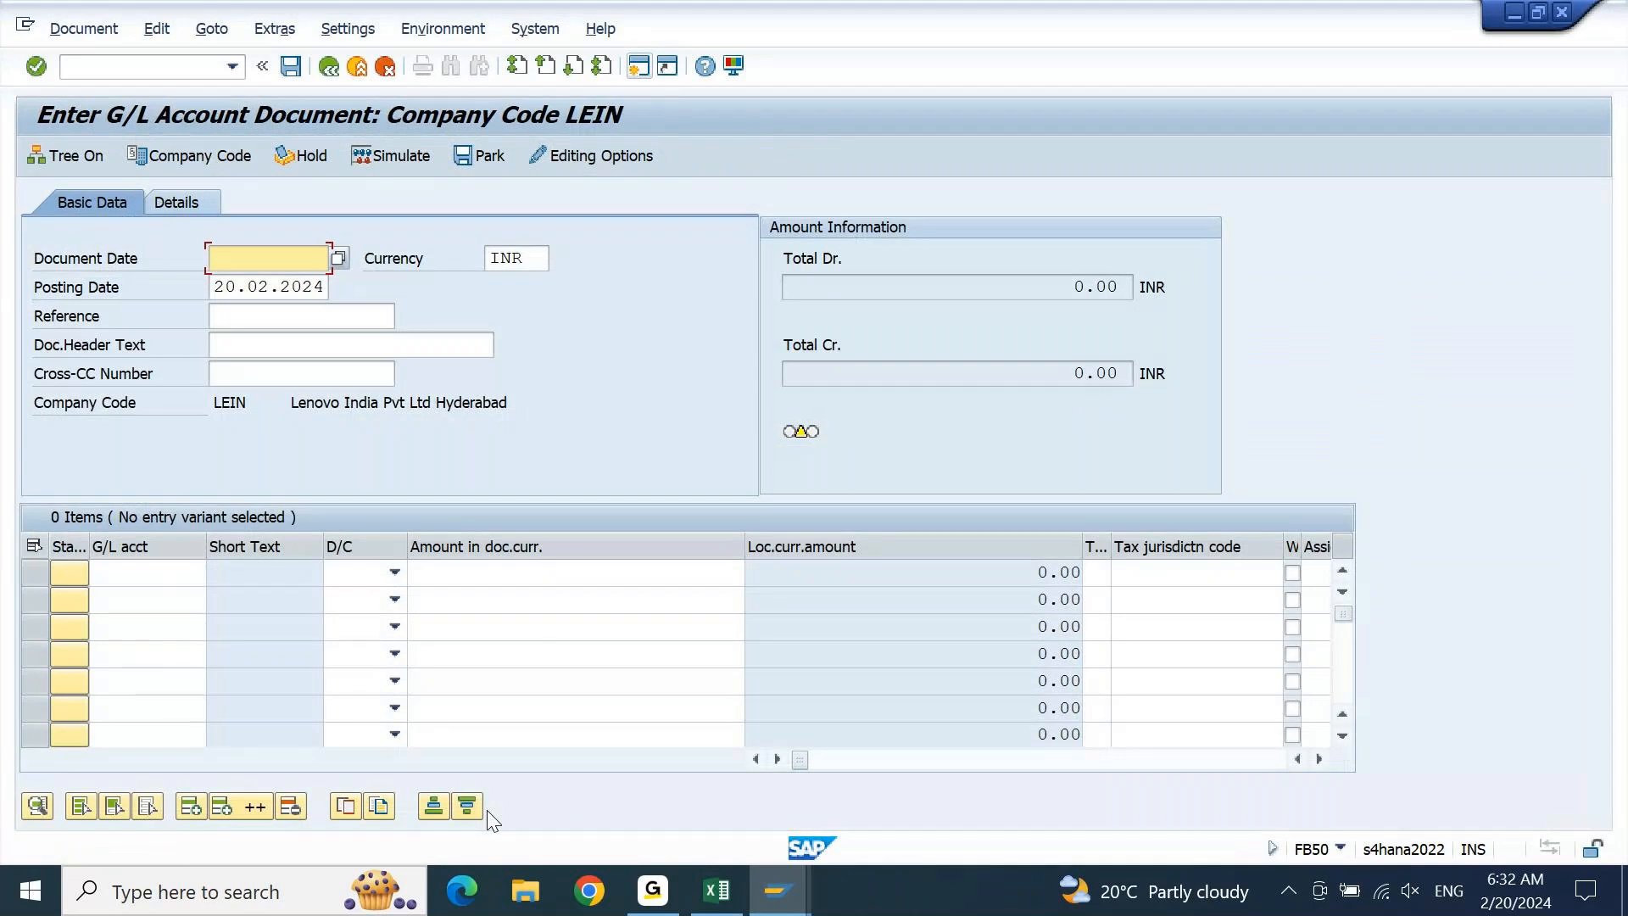
key(Down)
key(Tab)
key(Tab)
text(RENT 2)
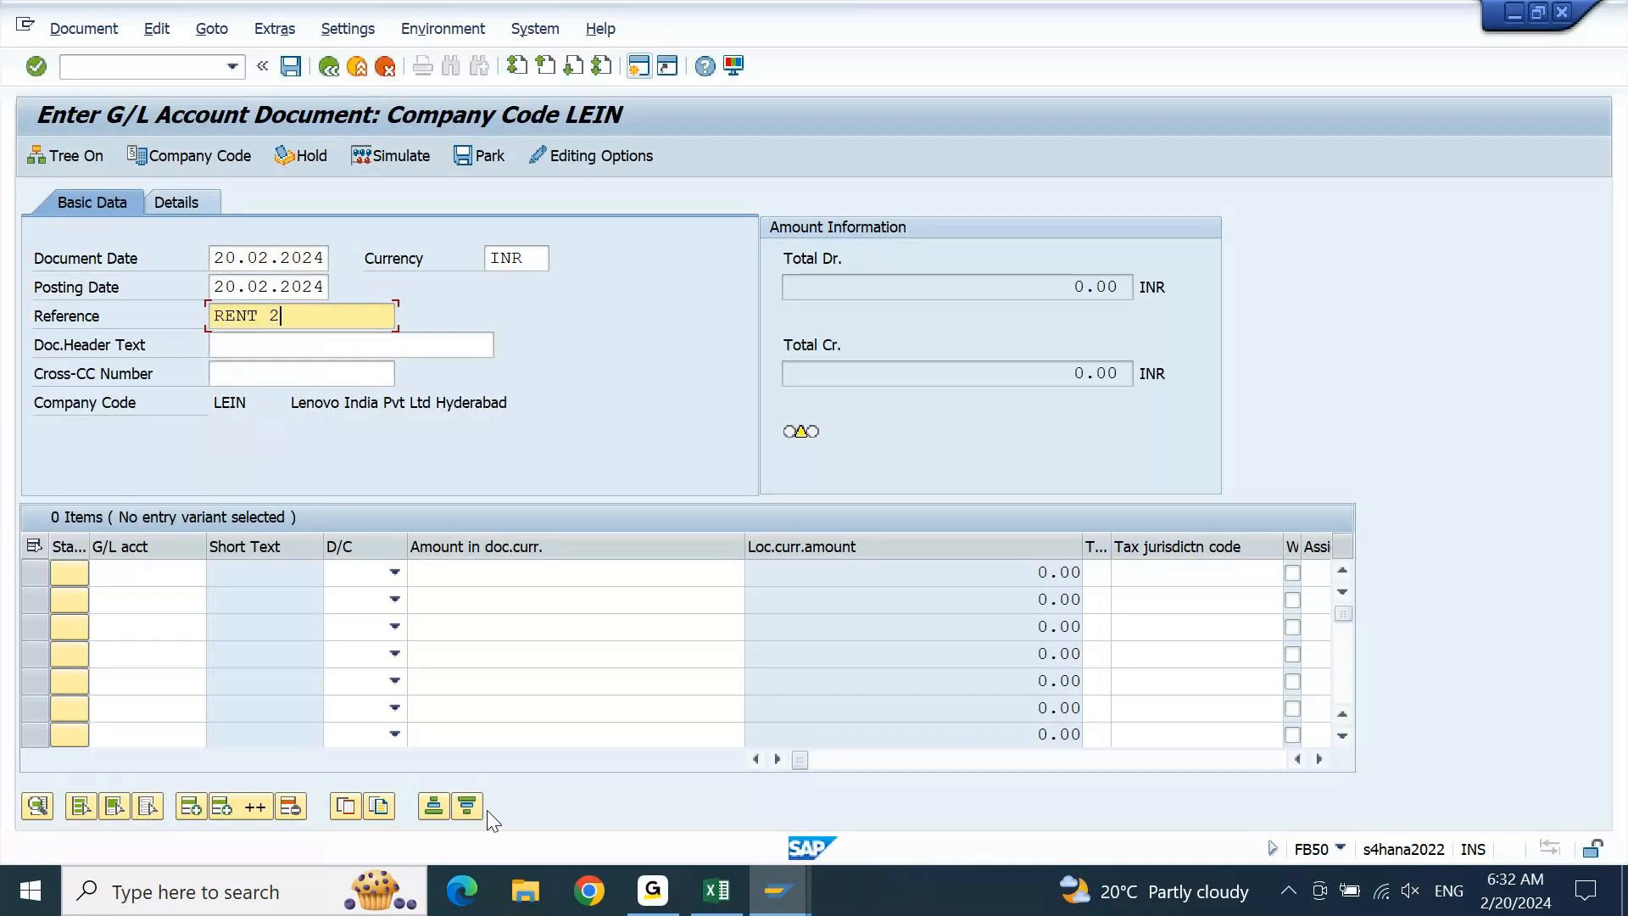
key(Tab)
text(RENT 2)
Enter G/L account 42100000 on the first line item and 12100000 on the second
key(Down)
key(Down)
key(Down)
key(Down)
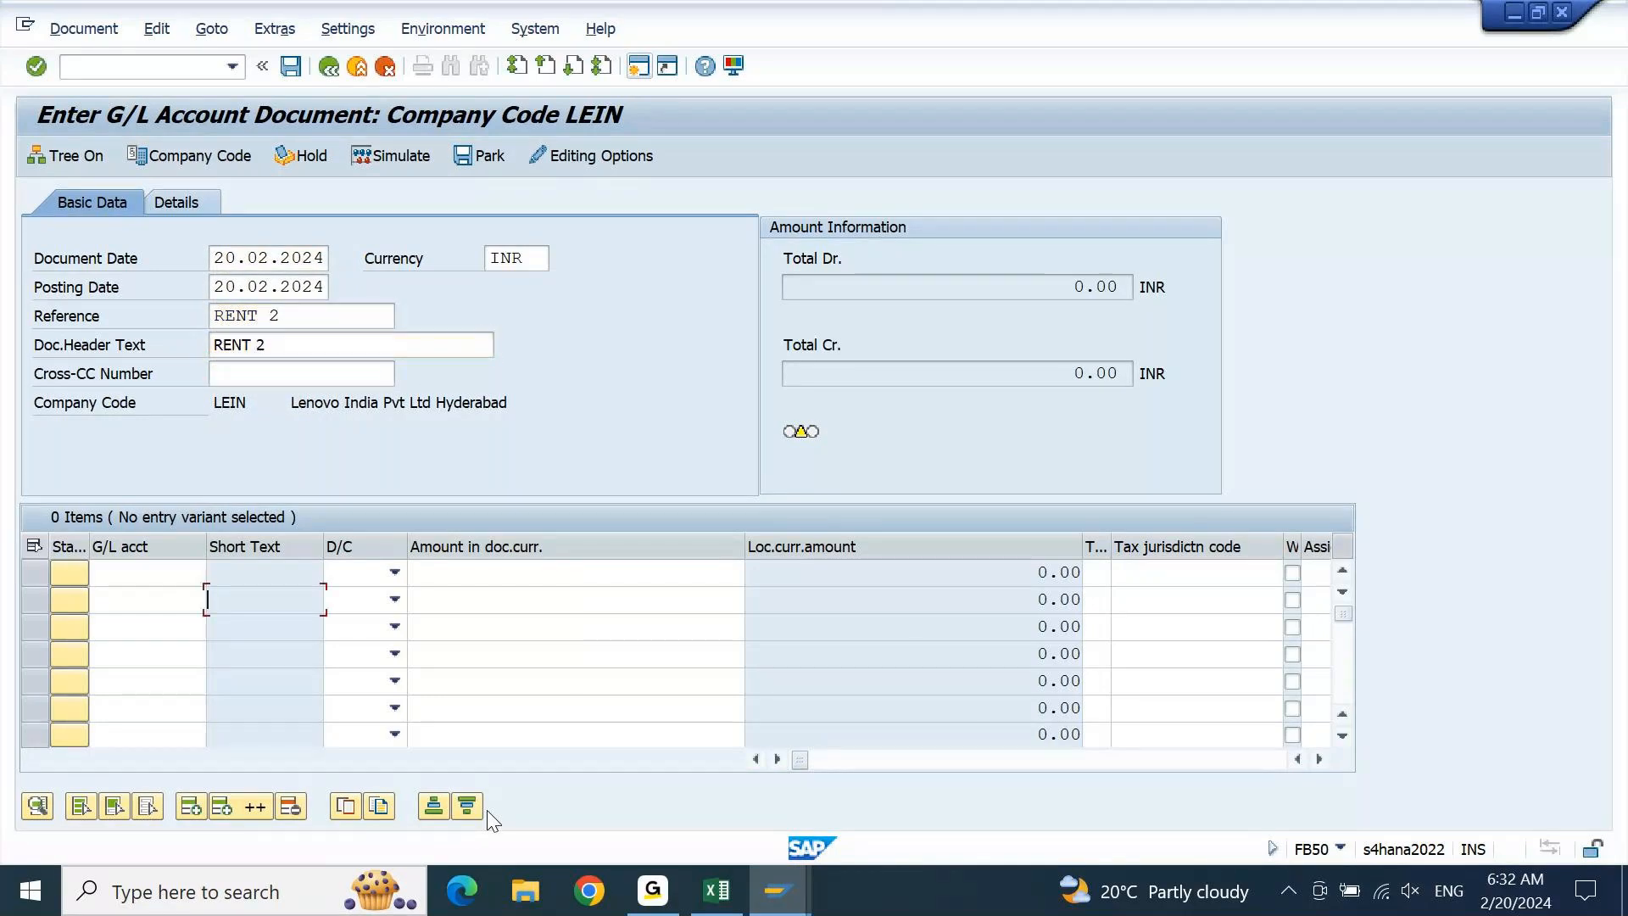
key(Up)
key(Left)
key(space)
key(Down)
key(Down)
key(Return)
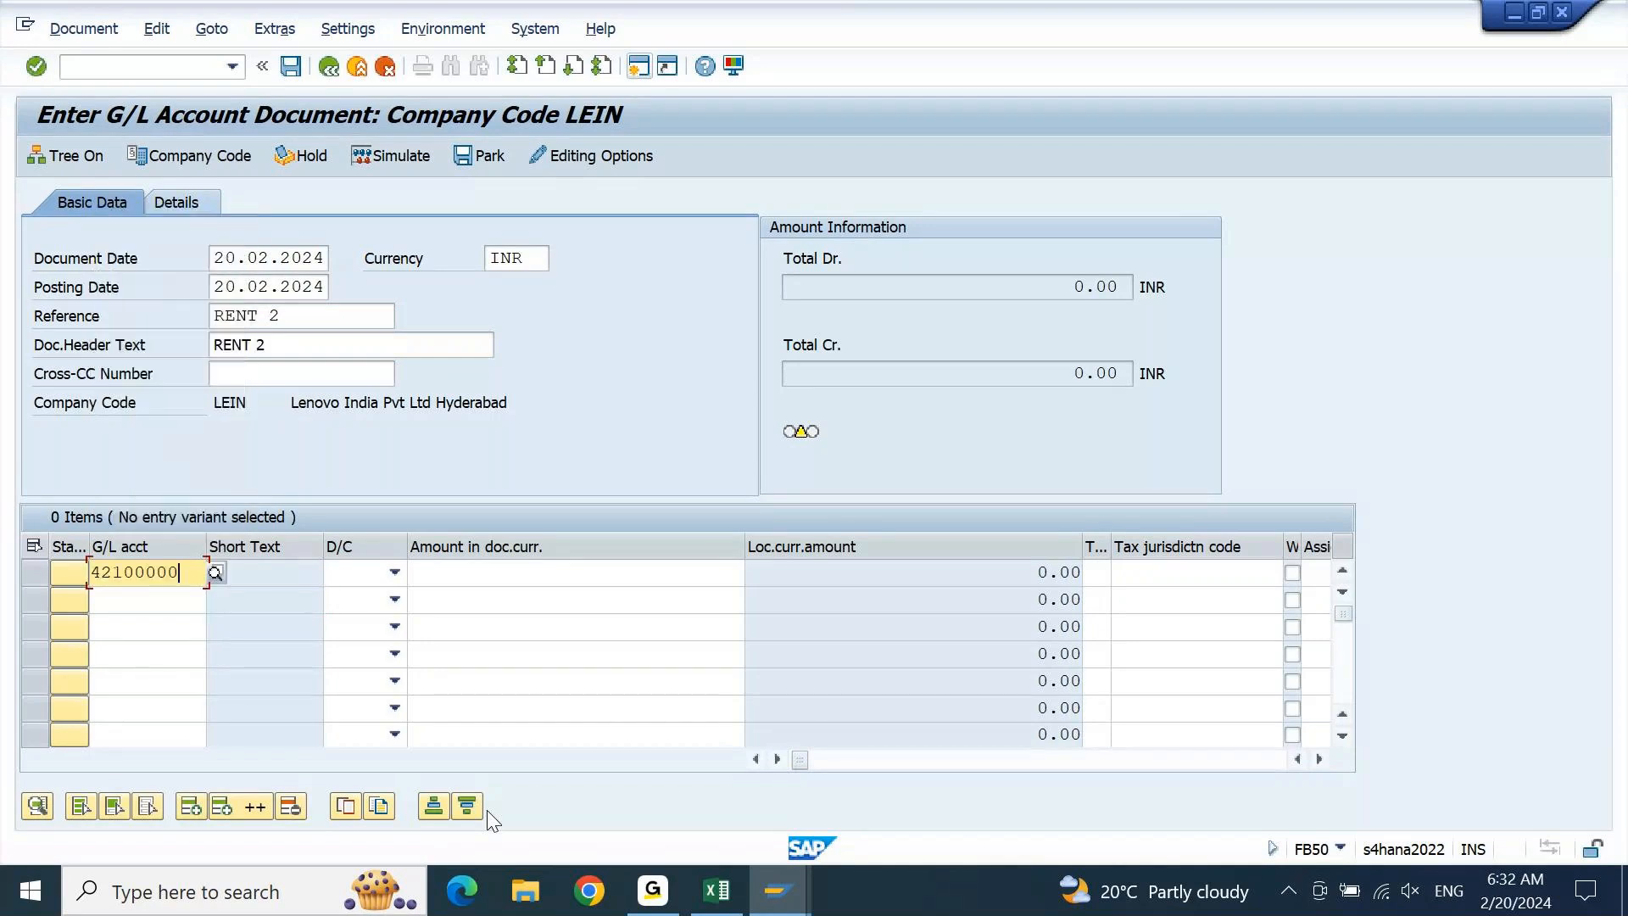
key(Down)
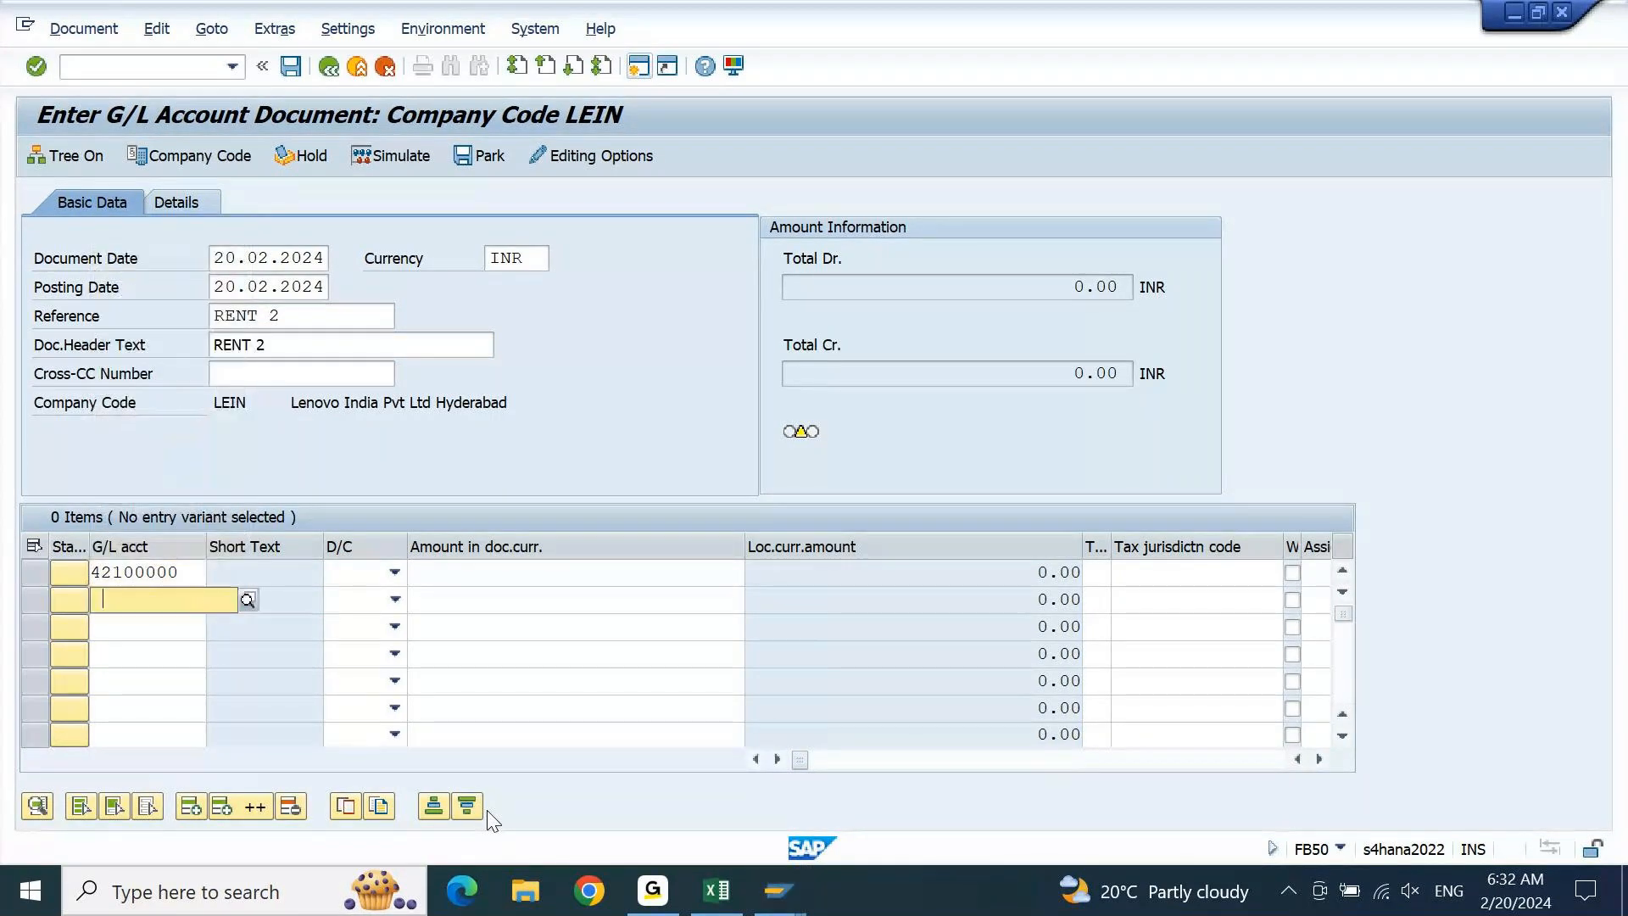
key(space)
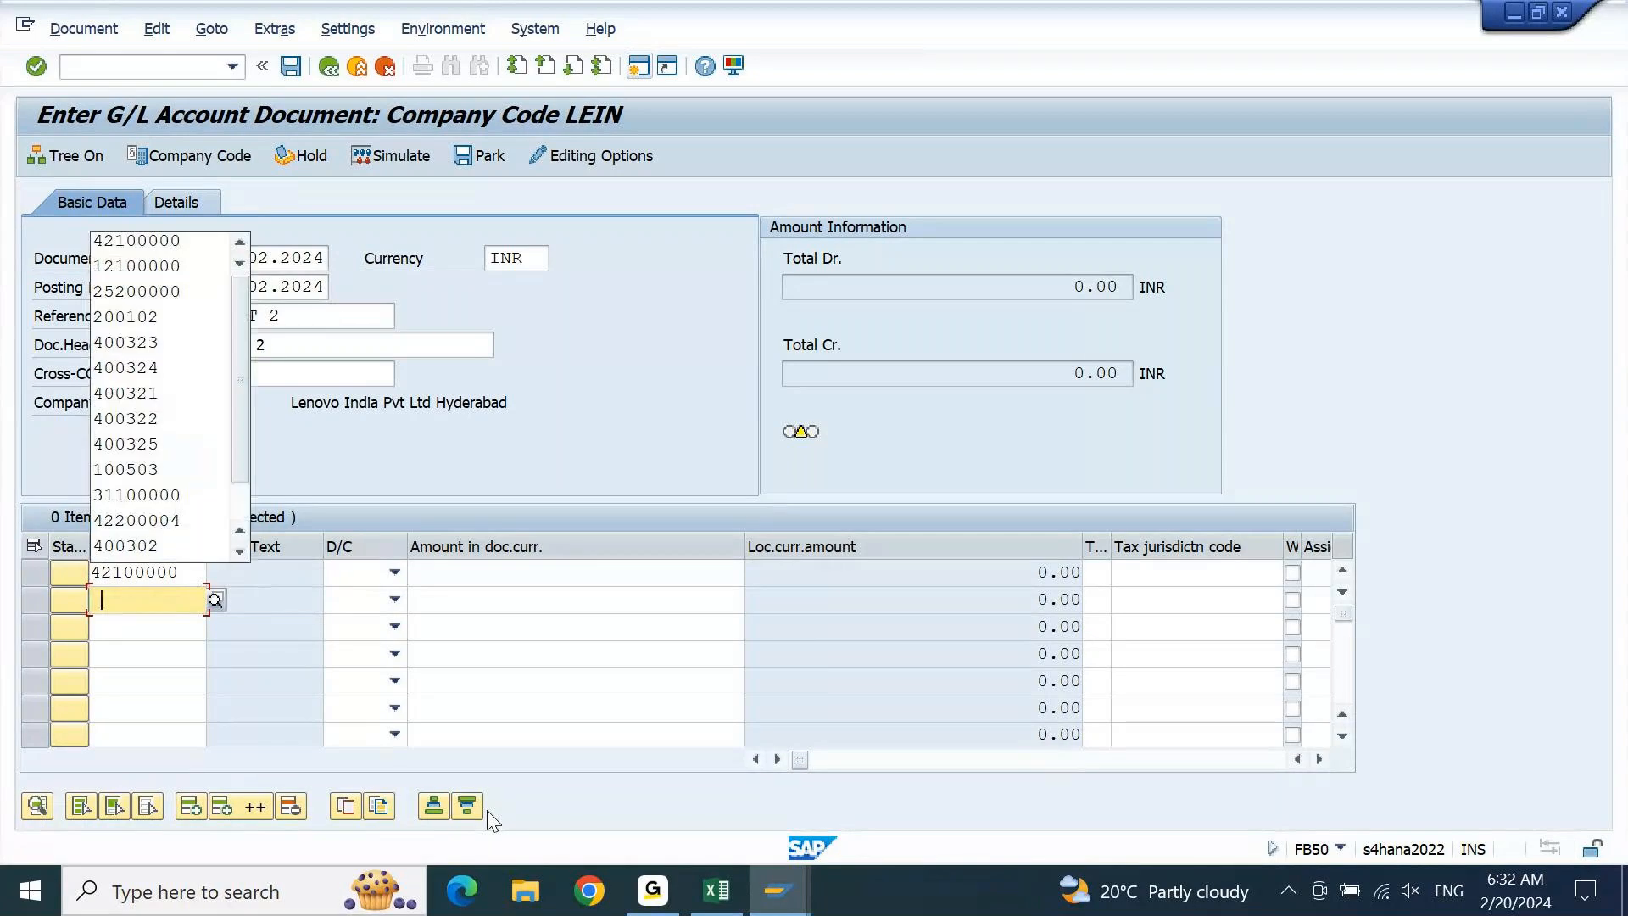
key(Down)
key(Down)
Mark account 42100000 as debit and 12100000 as credit, each with an amount of 12500
key(Tab)
key(h)
key(Up)
key(s)
key(Tab)
text(12)
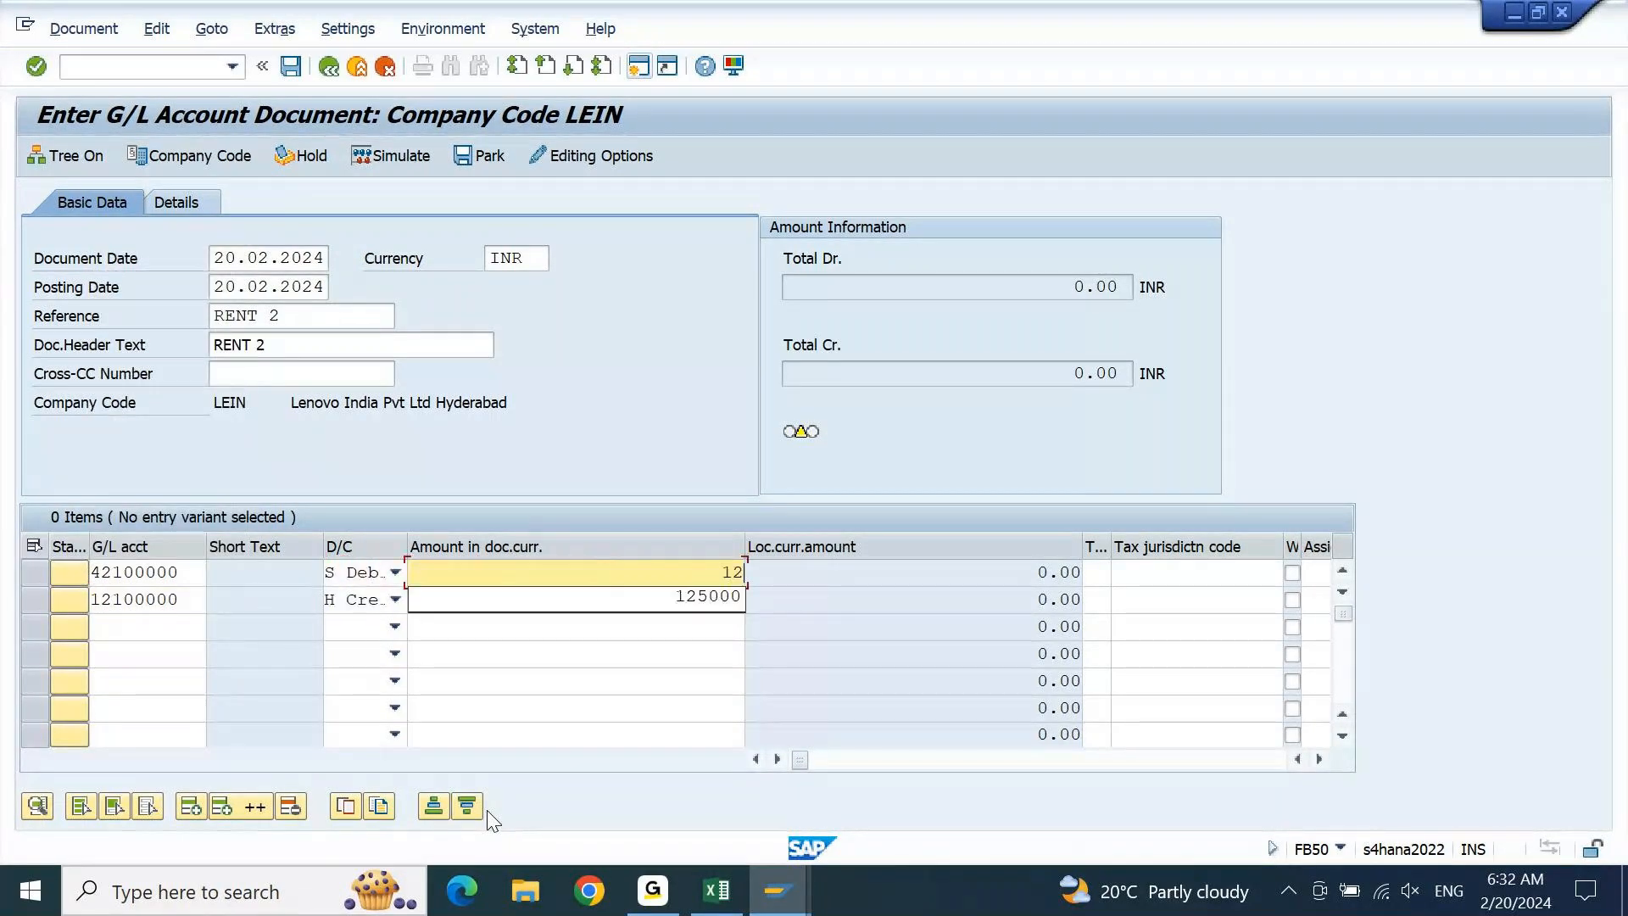
text(500)
key(Down)
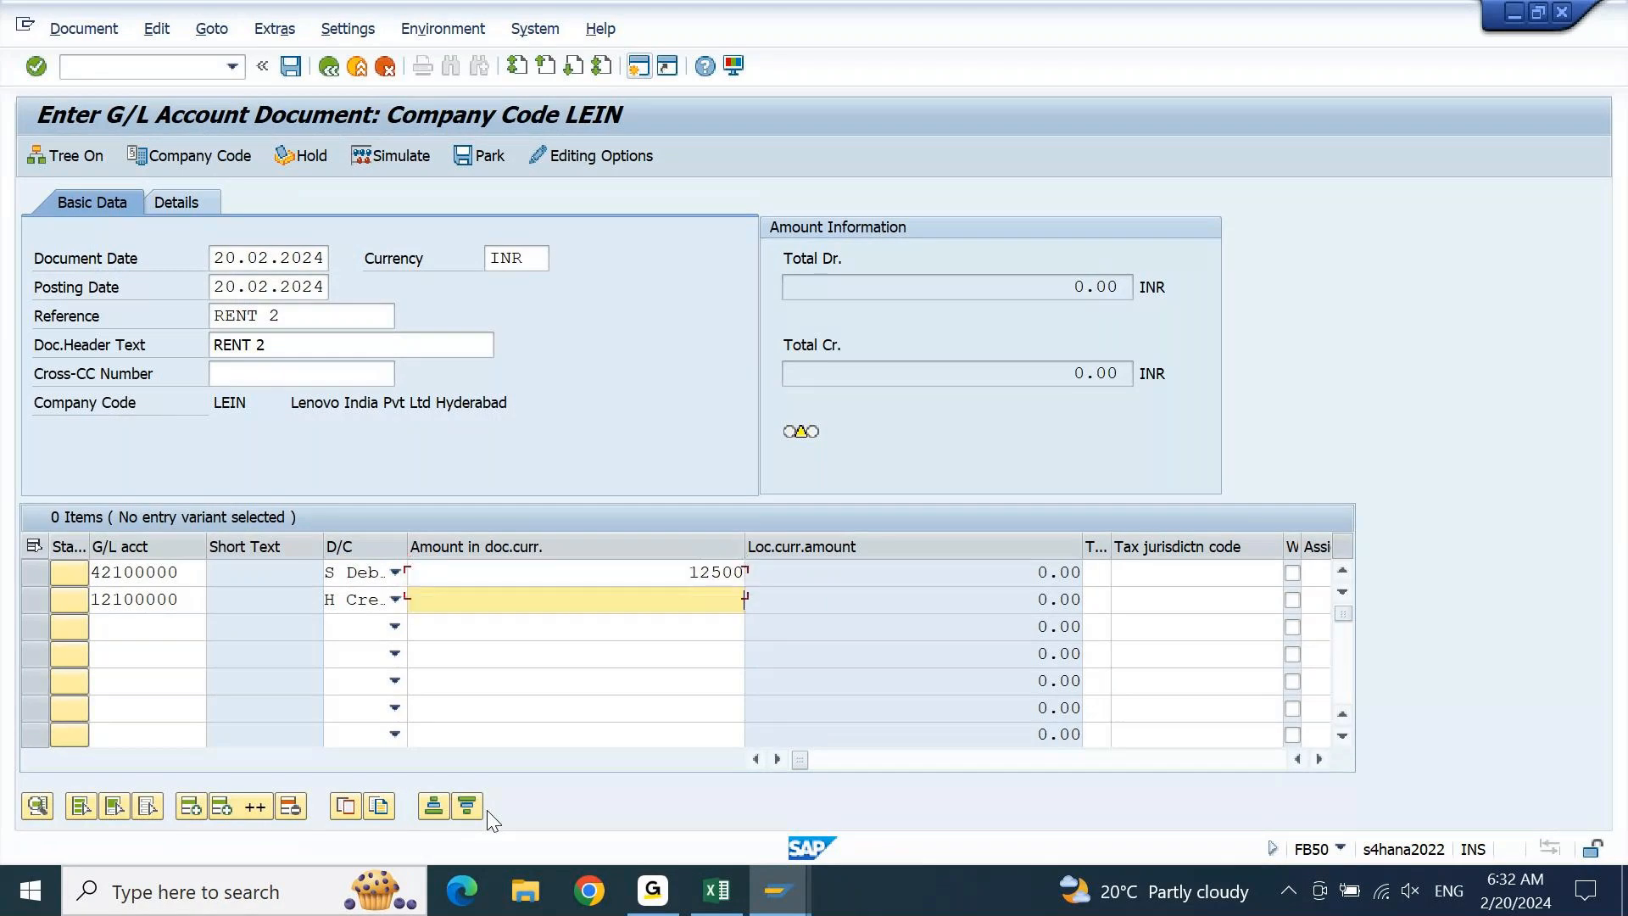
text(12500)
Fill the item text of both line items with a single period
key(Up)
key(Tab)
key(Tab)
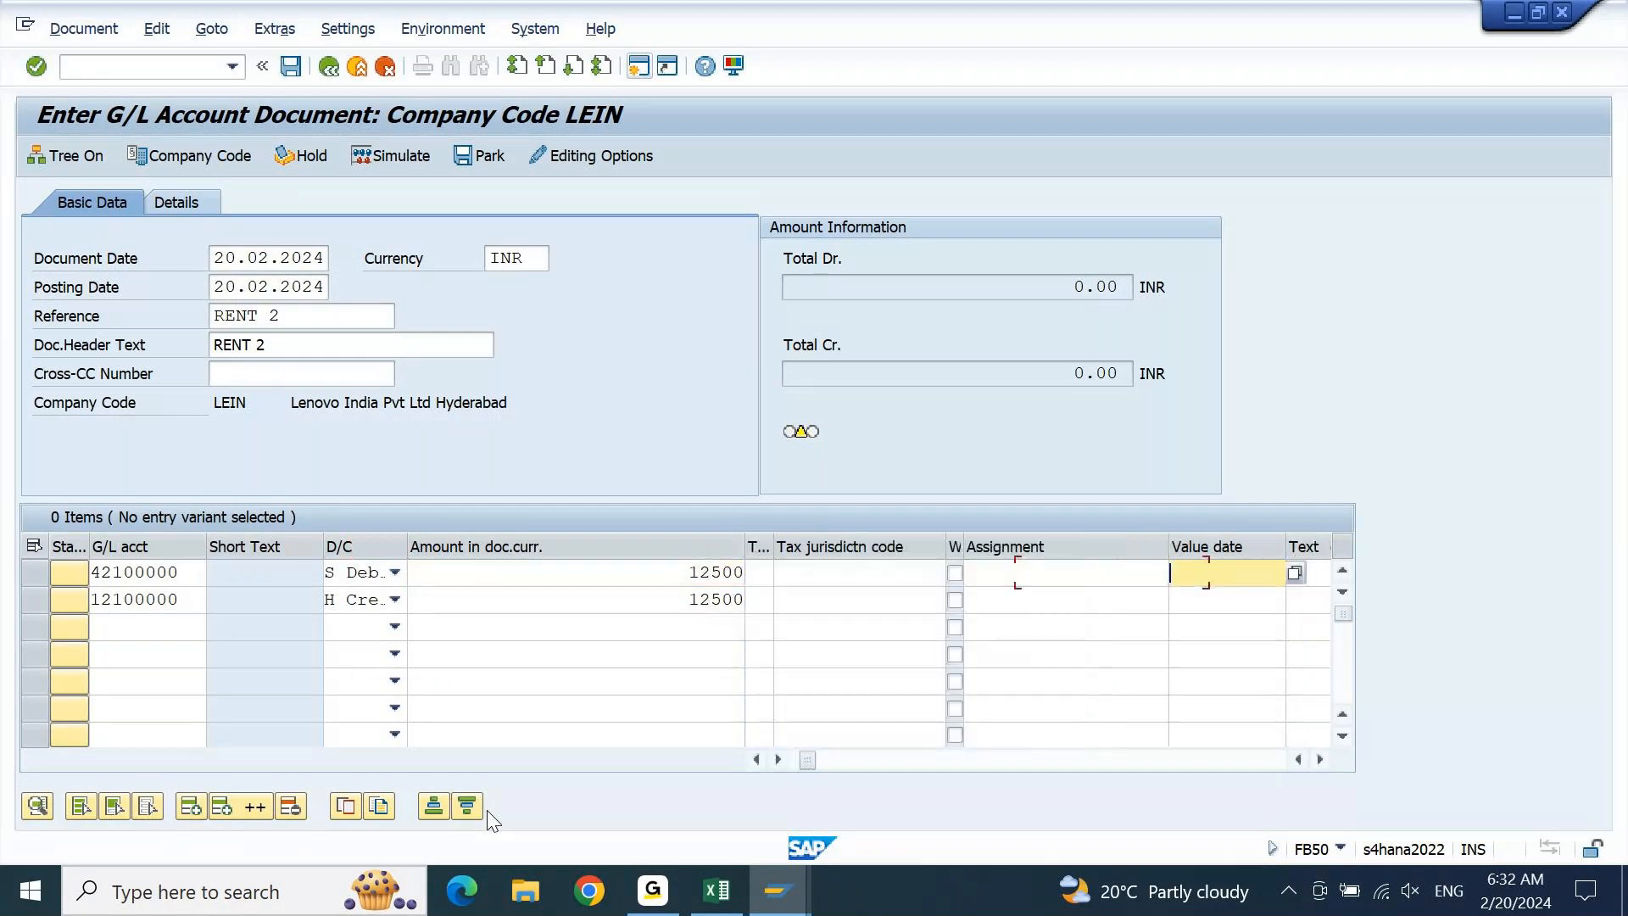
key(Tab)
text(.)
key(Down)
text(.)
key(Up)
key(Tab)
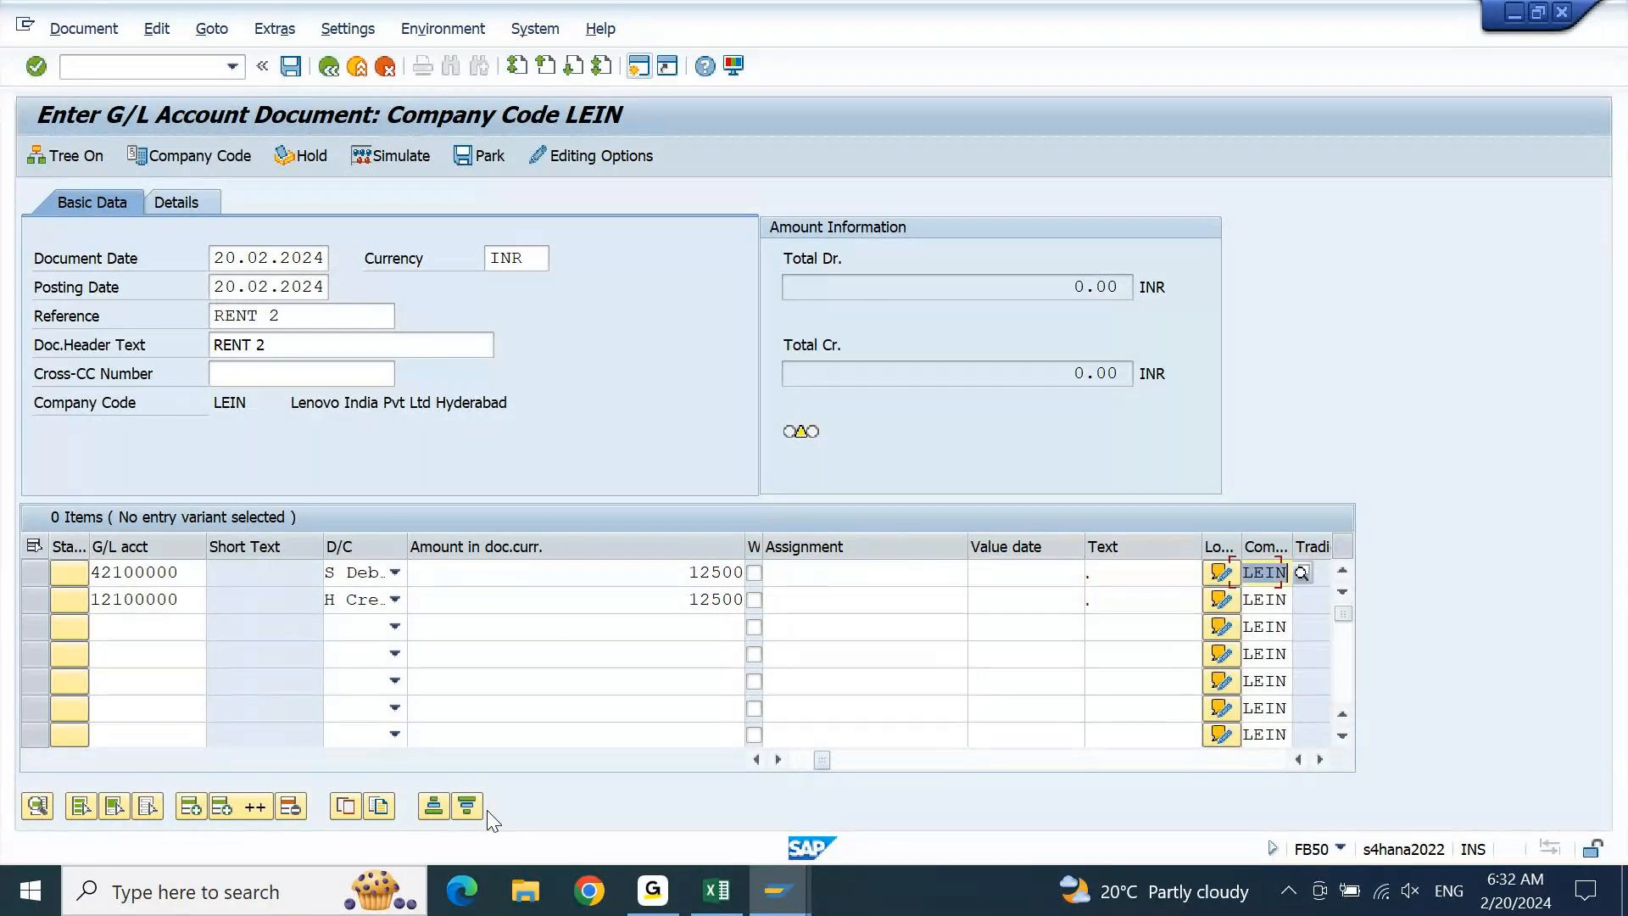
Assign profit center LEIN01 to both line items, validate the entries and post the document
key(Tab)
key(Tab)
key(Tab)
key(Tab)
key(Tab)
key(Tab)
key(Tab)
key(Tab)
key(Tab)
key(Tab)
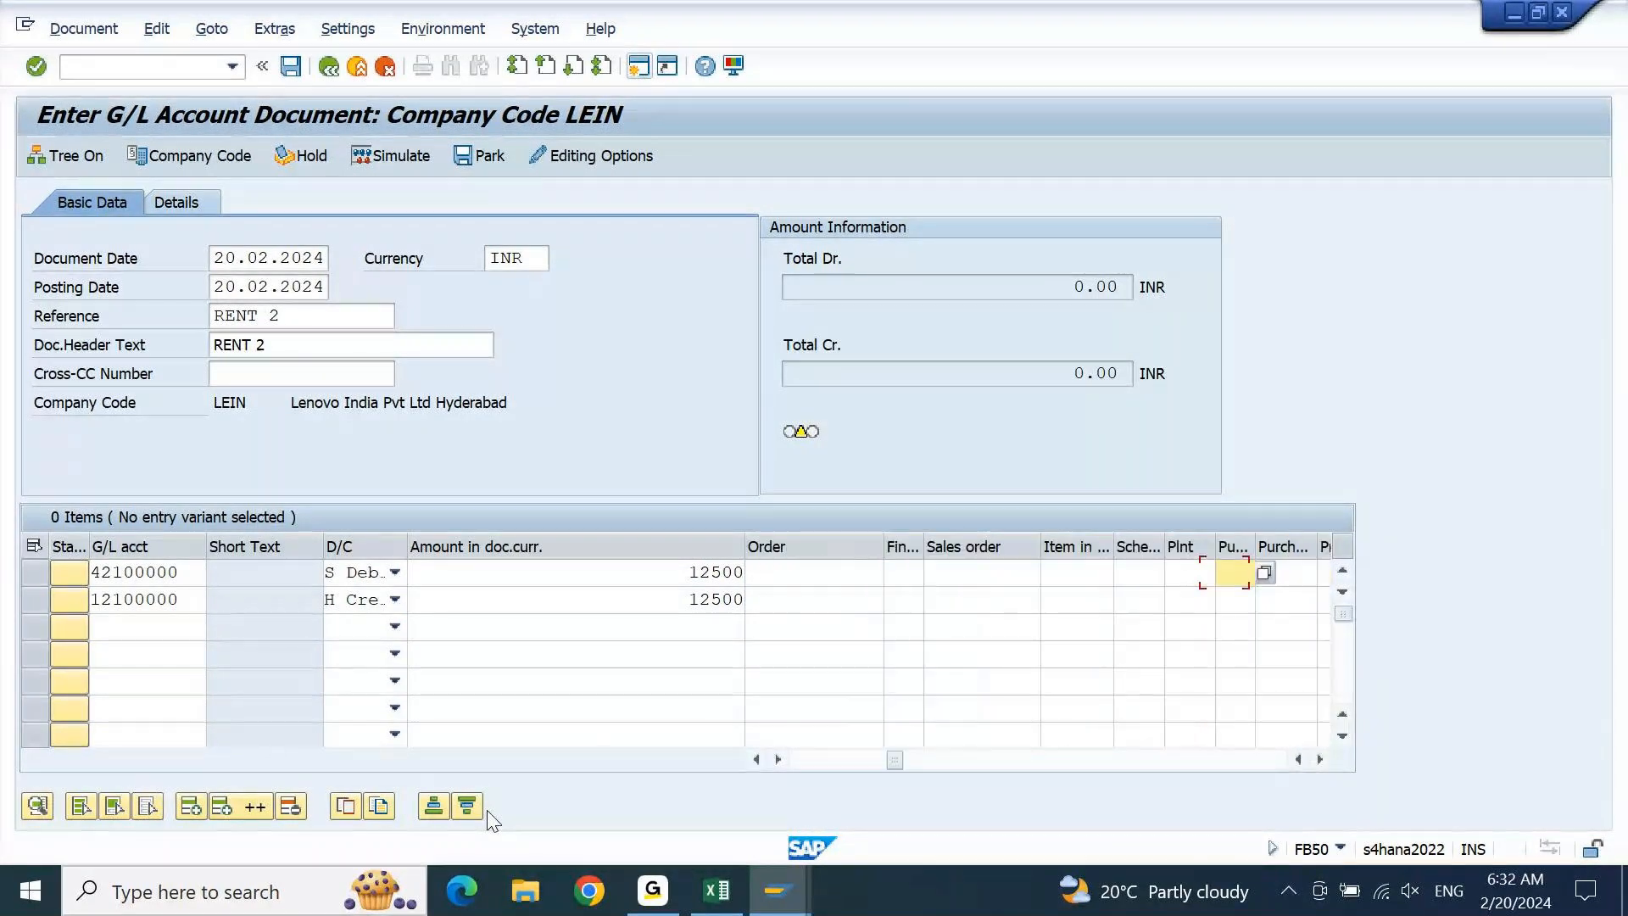
key(Tab)
text(lein01)
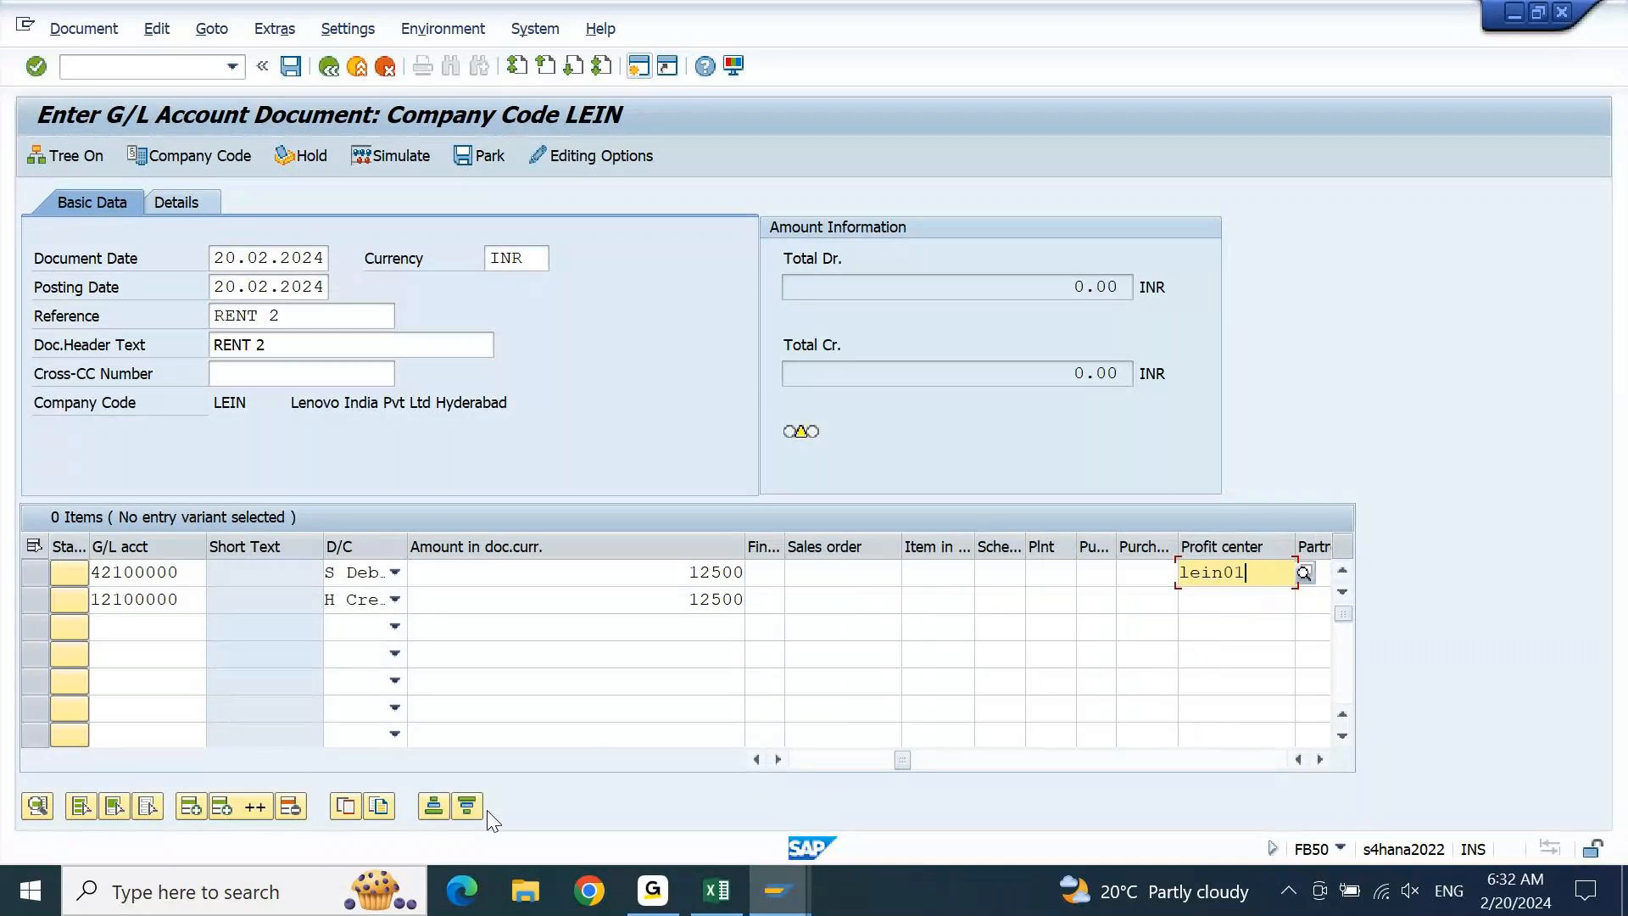
key(Down)
text(lein01)
key(Return)
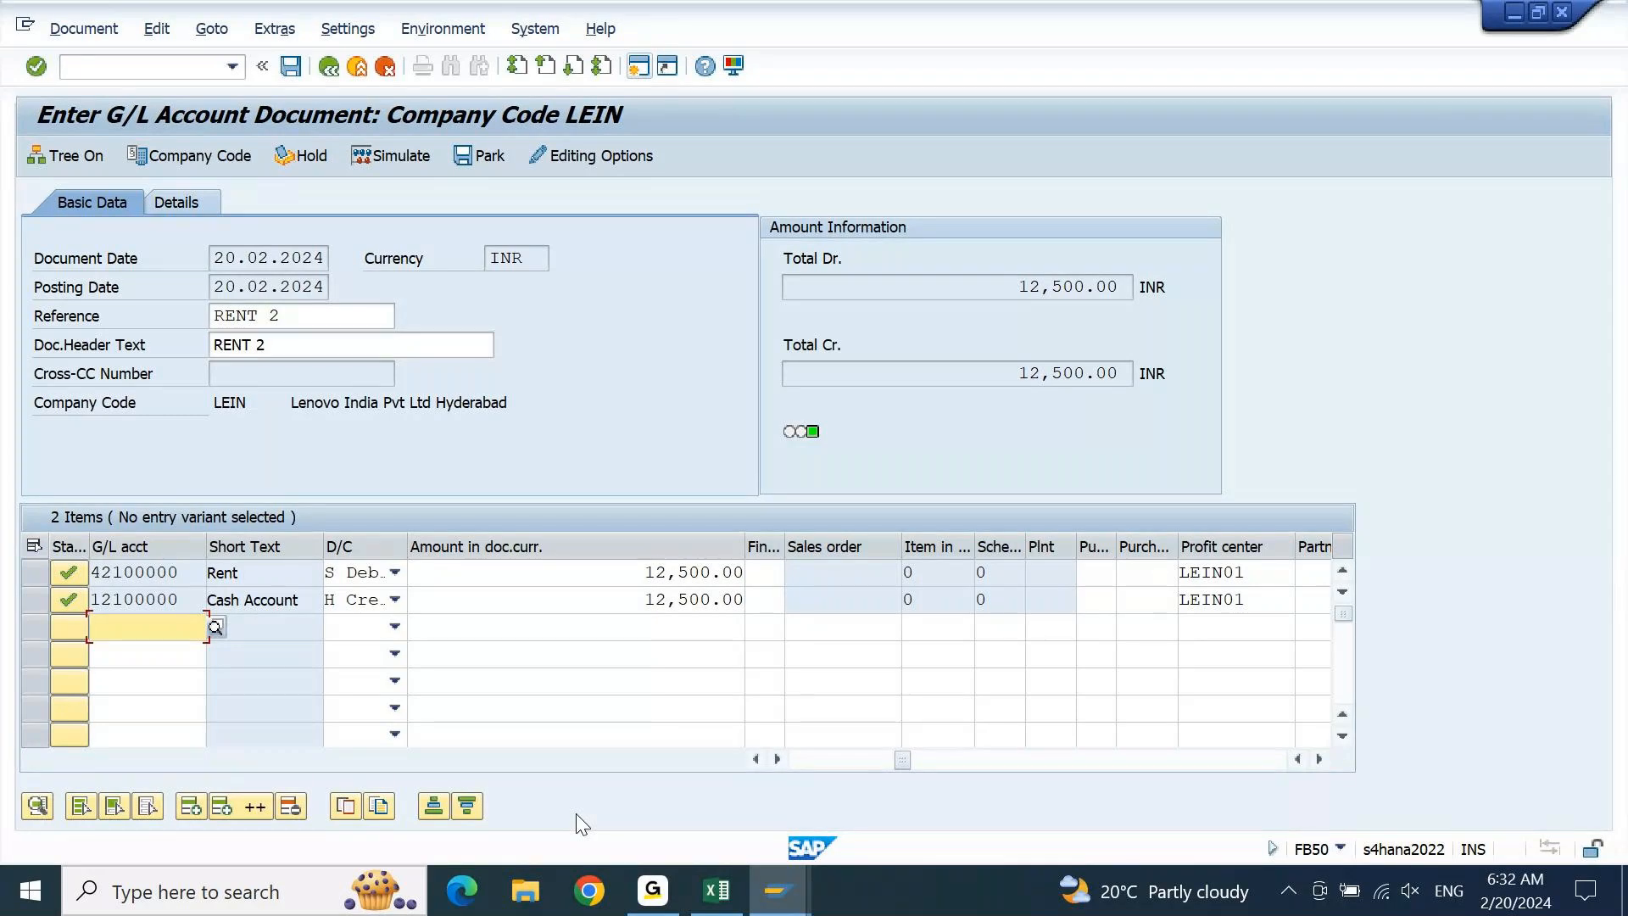
click(291, 67)
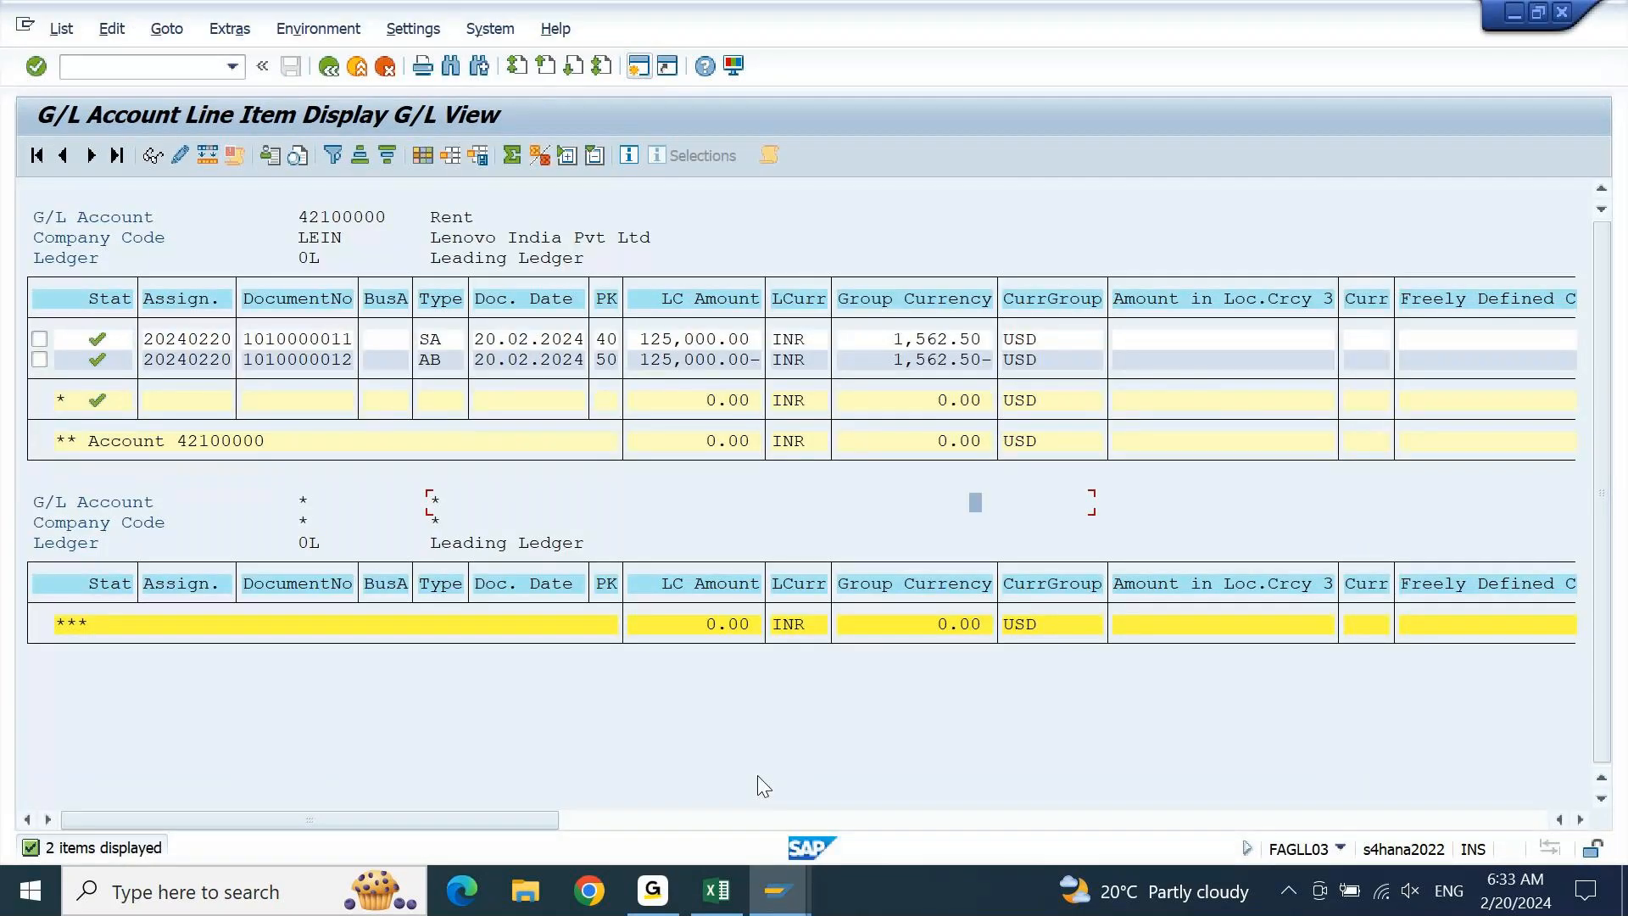
Refresh the Rent account line items in the G/L display to check the newly posted rent entry
click(61, 29)
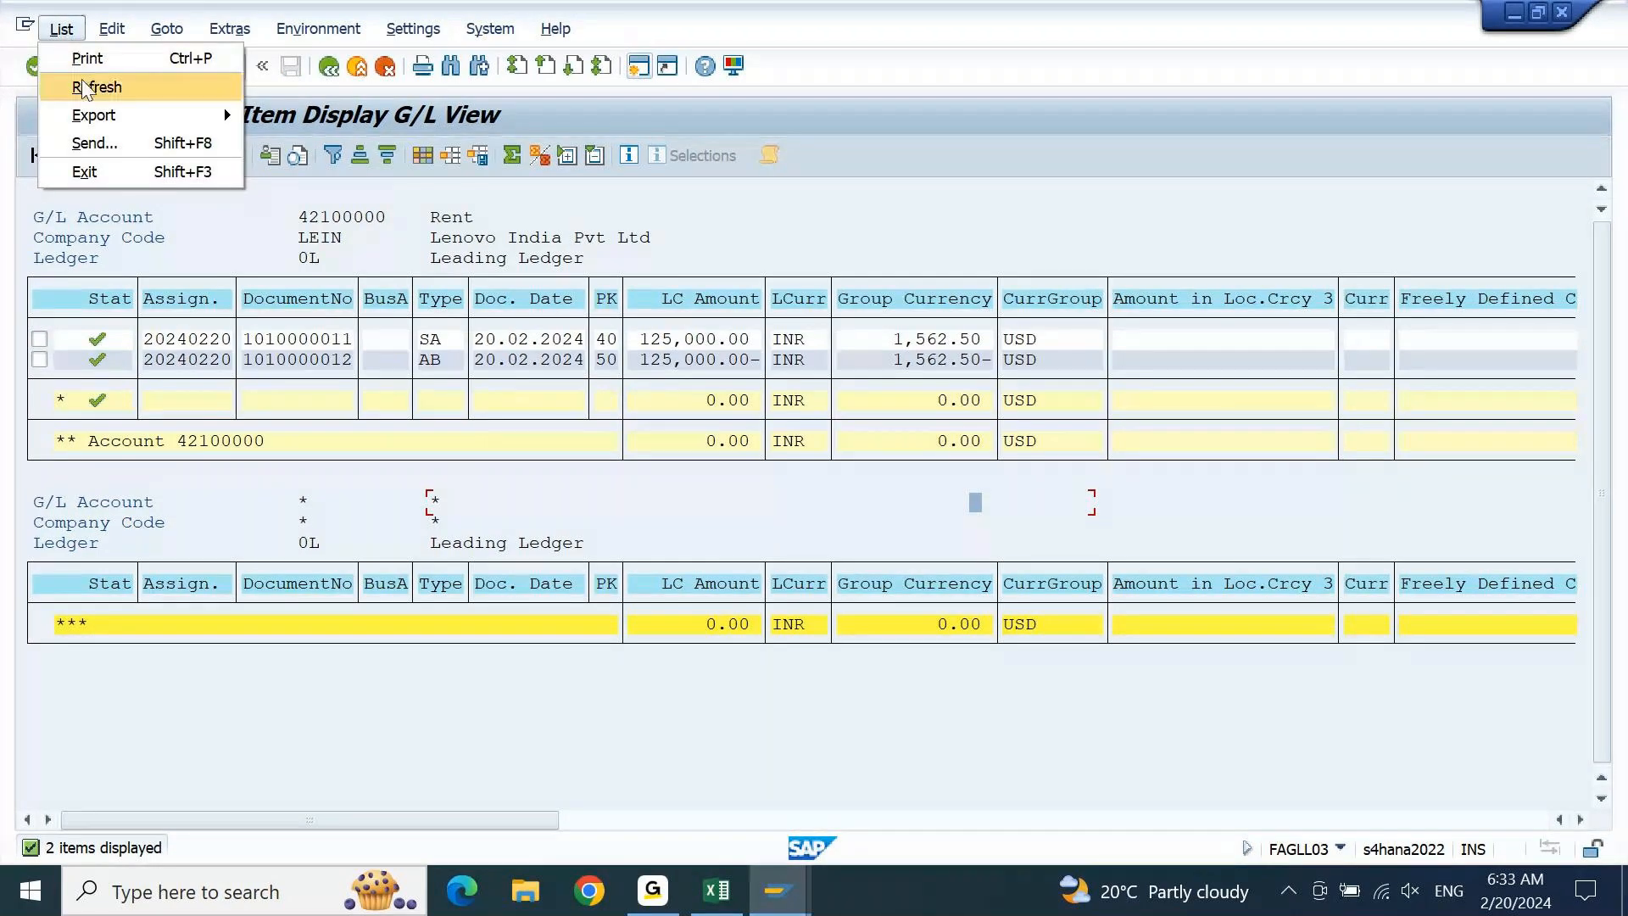
click(84, 87)
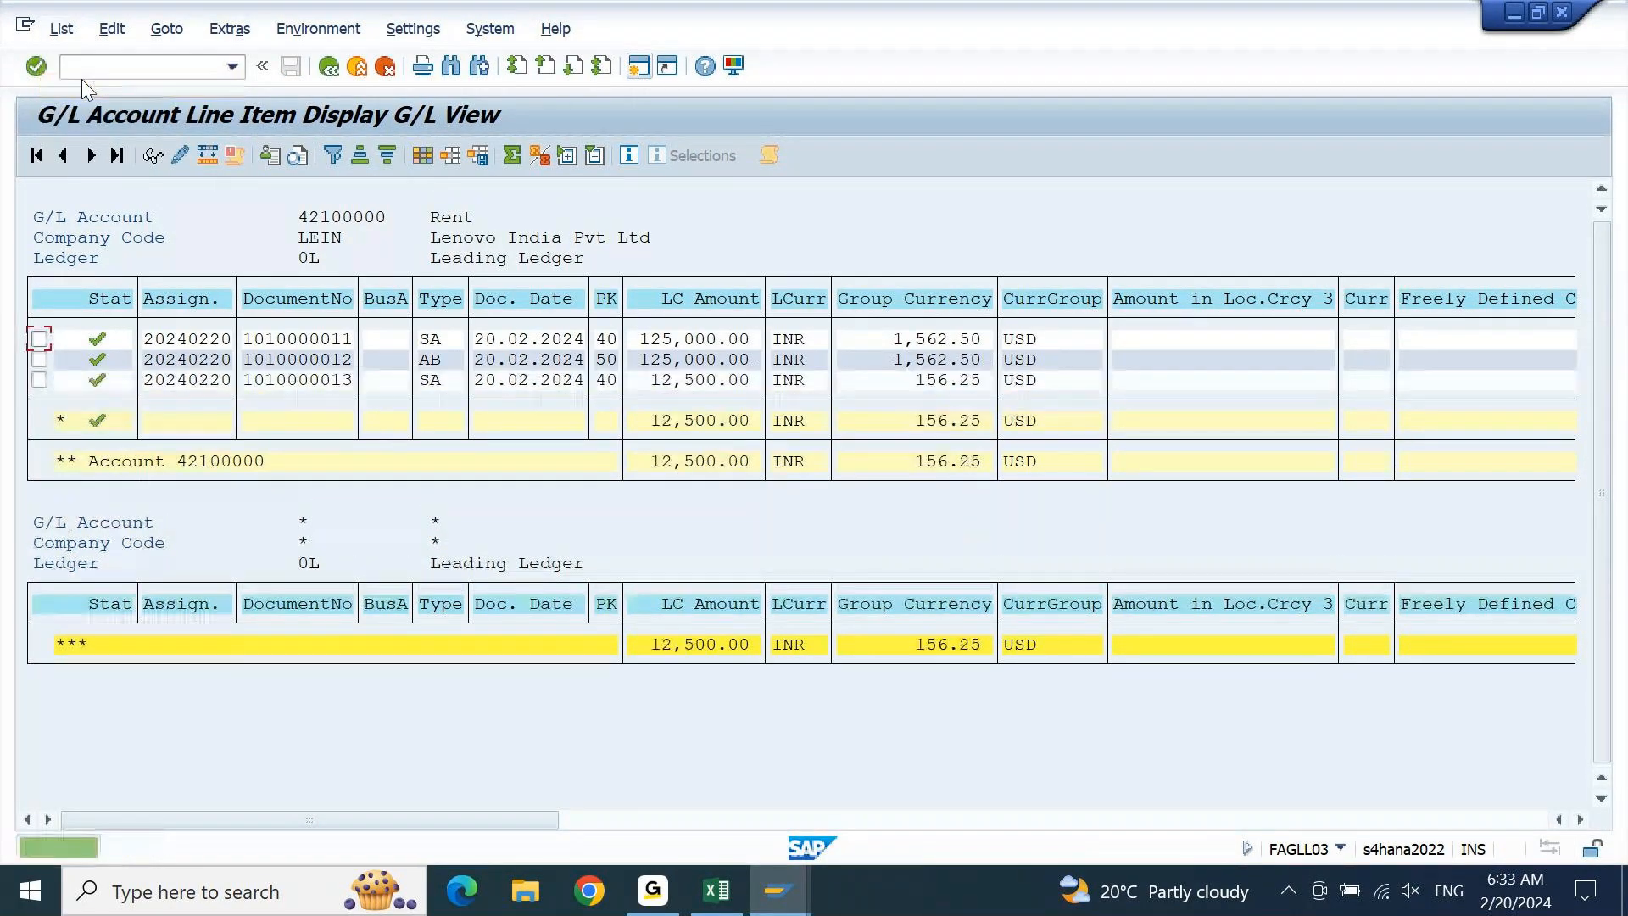
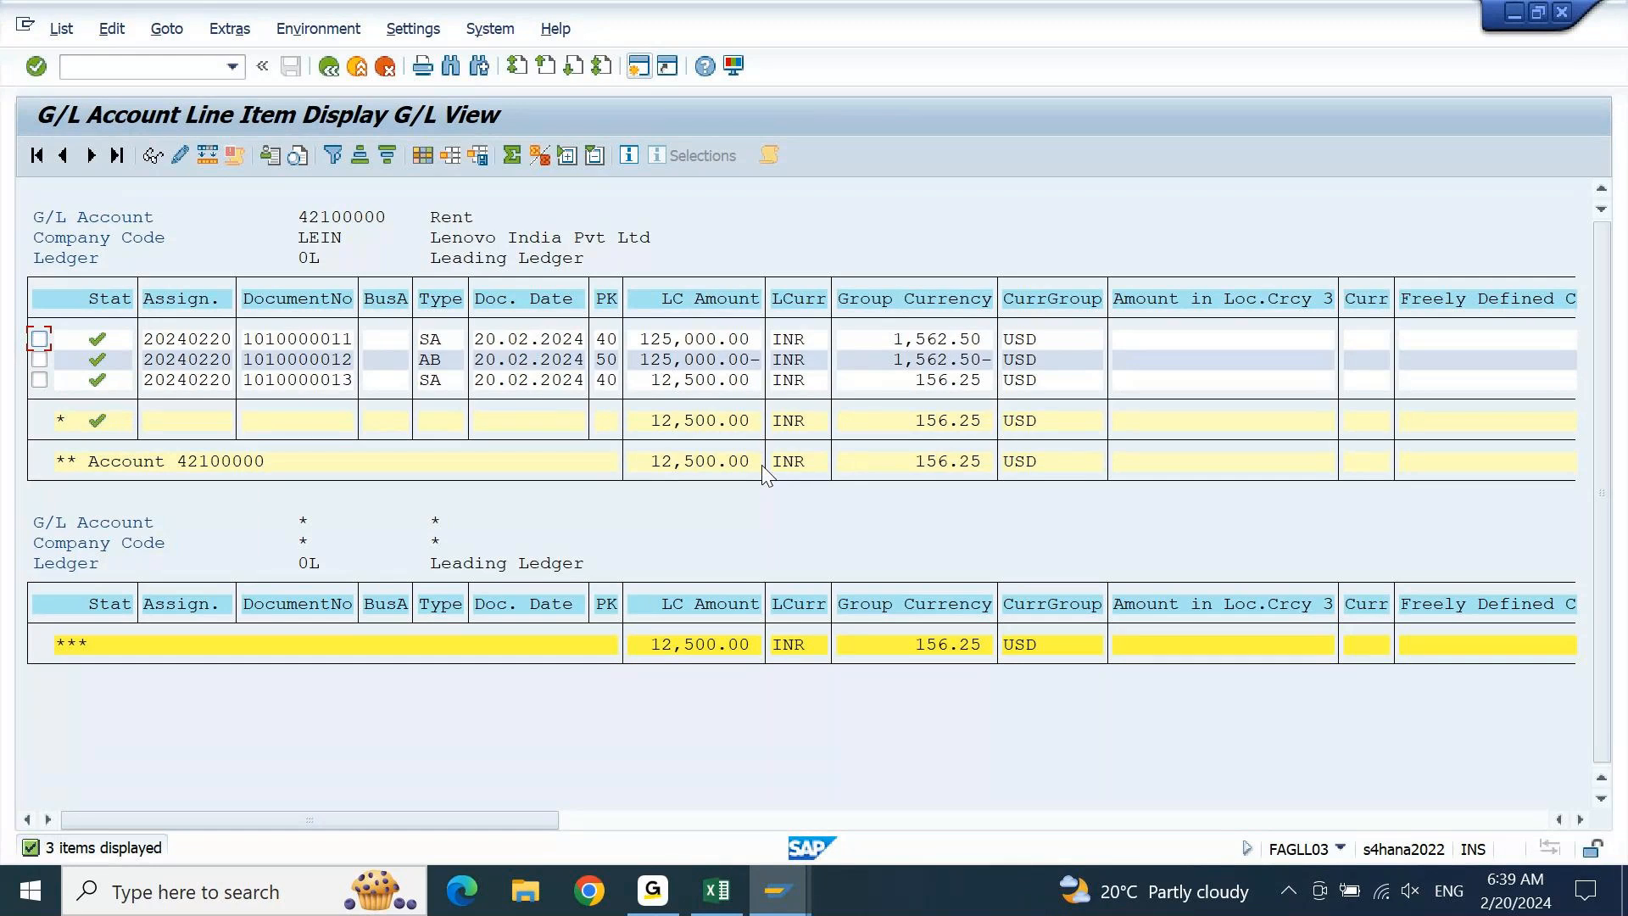
click(346, 341)
click(772, 909)
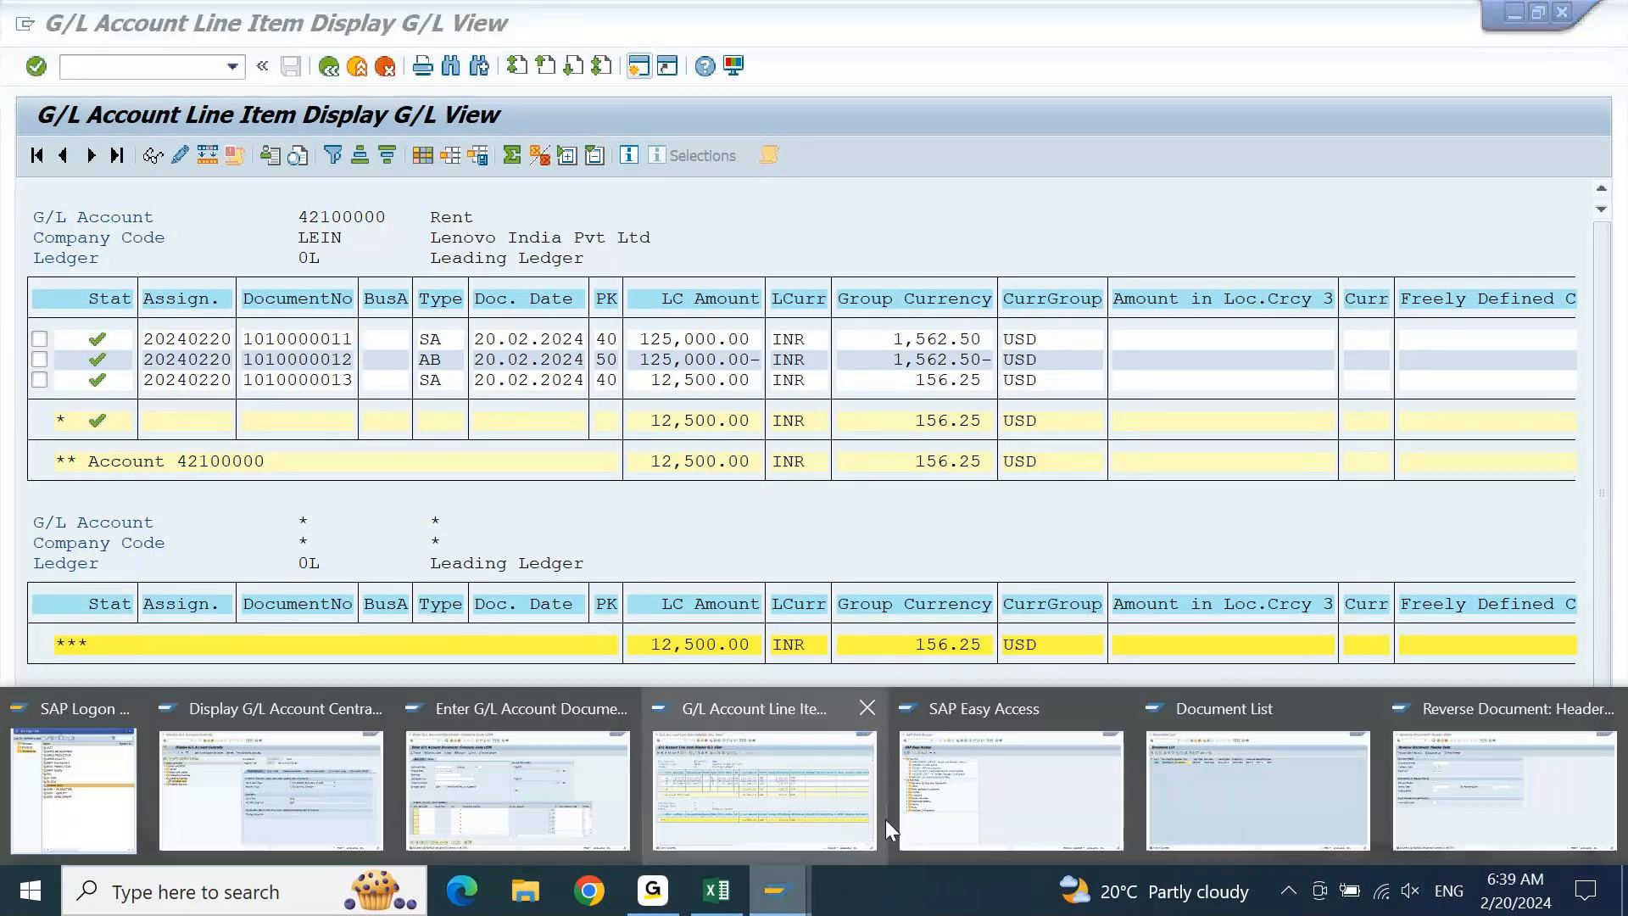
mouse_move(1222, 848)
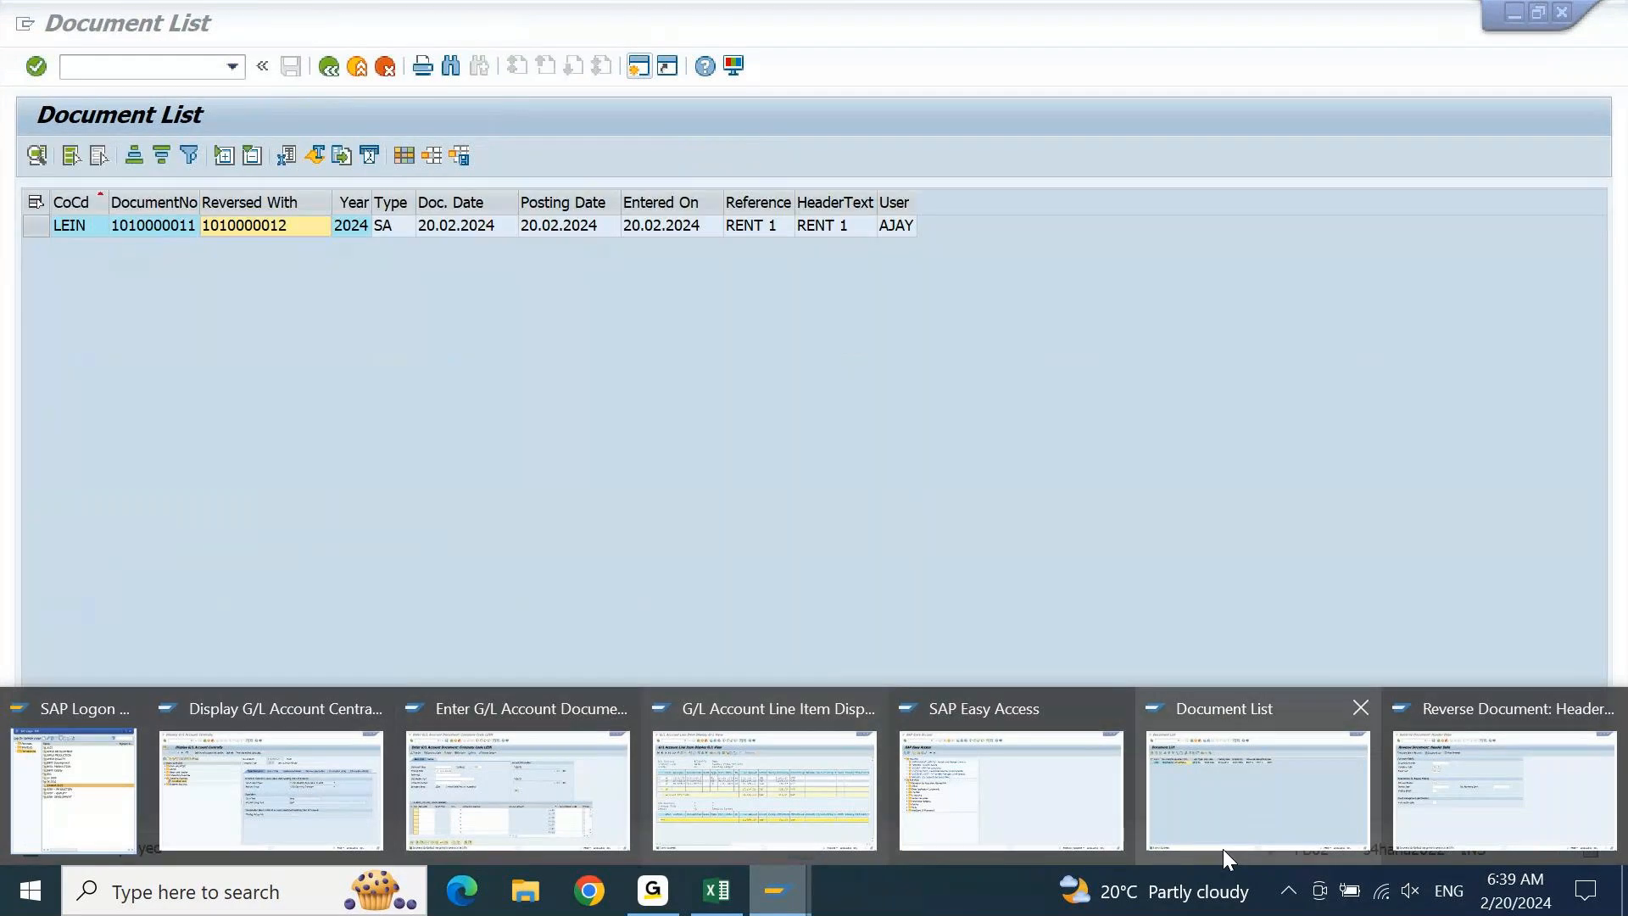
click(1245, 806)
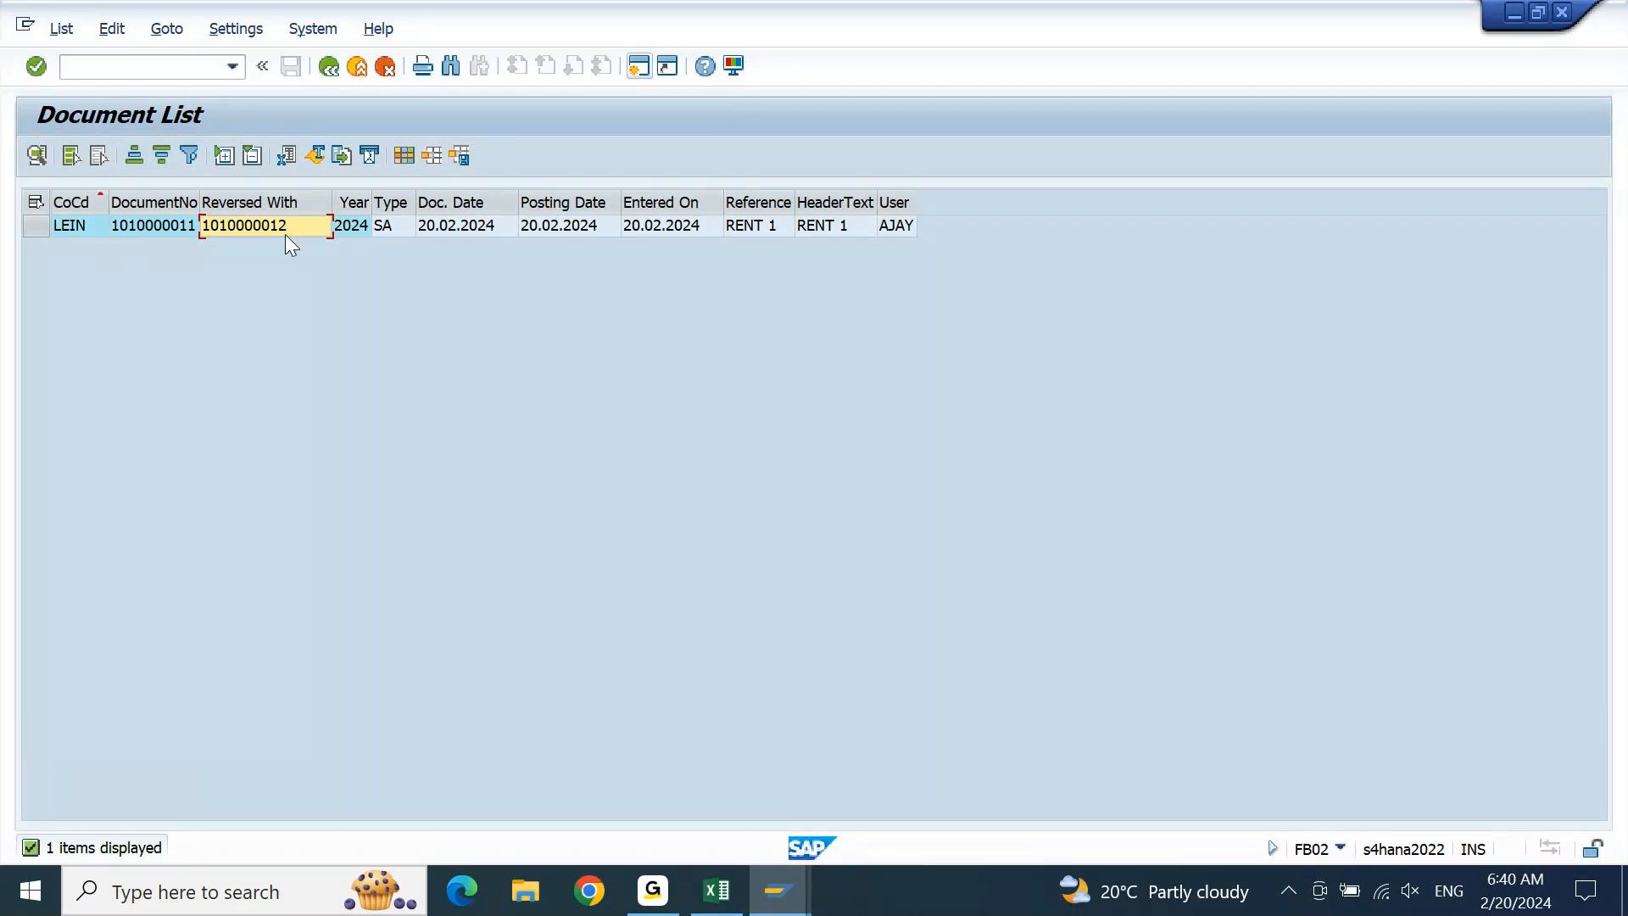
click(168, 223)
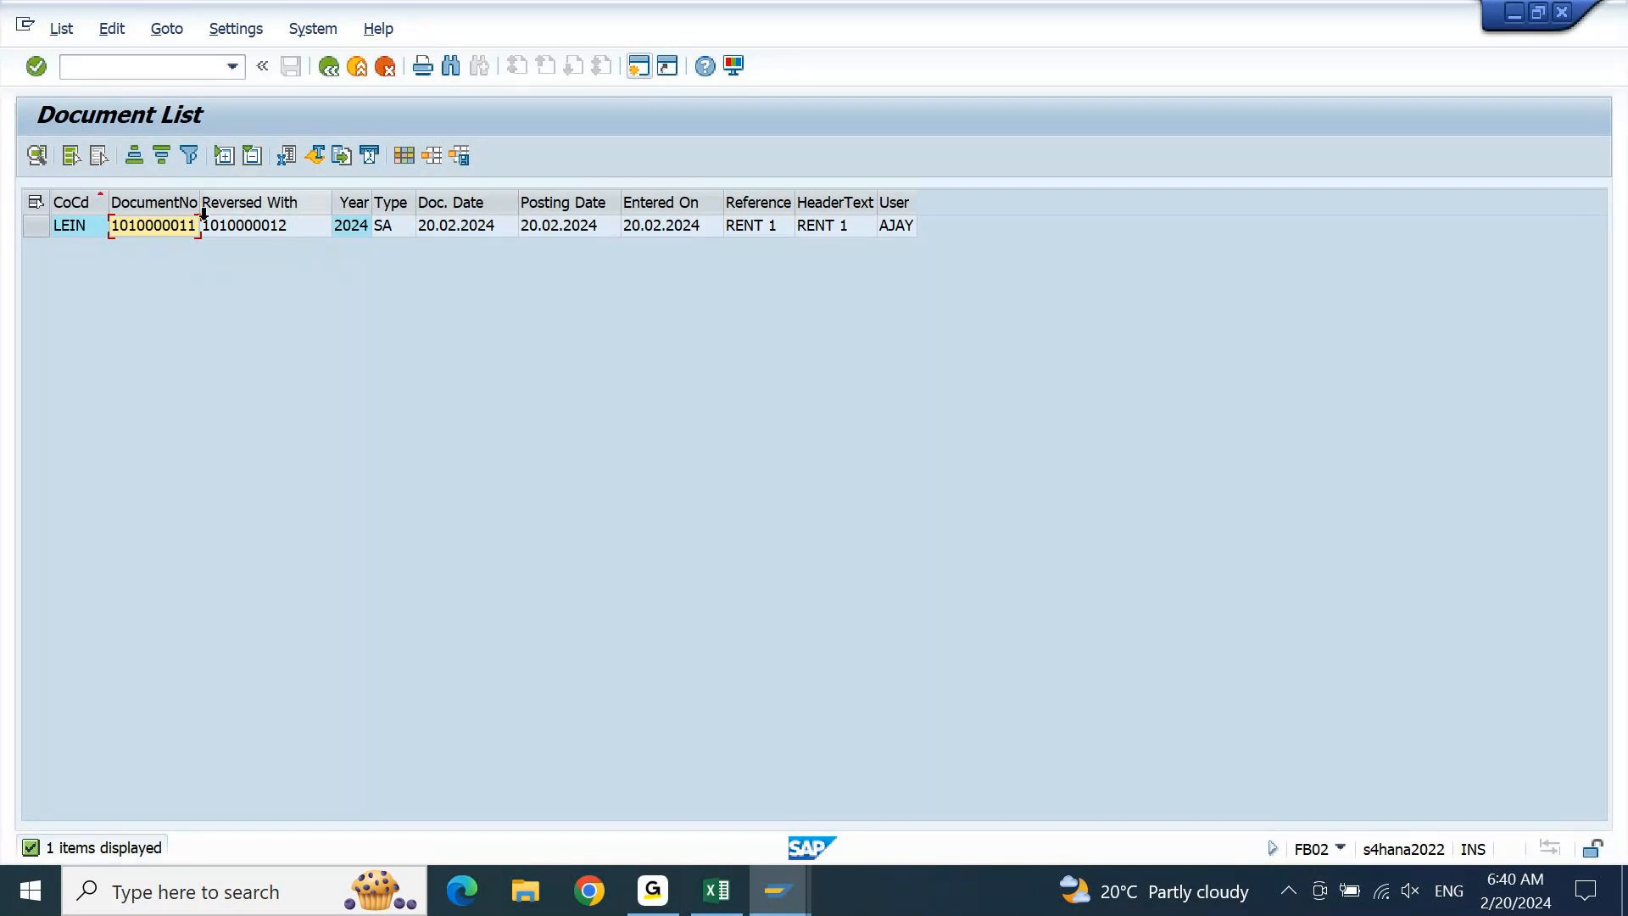
click(255, 222)
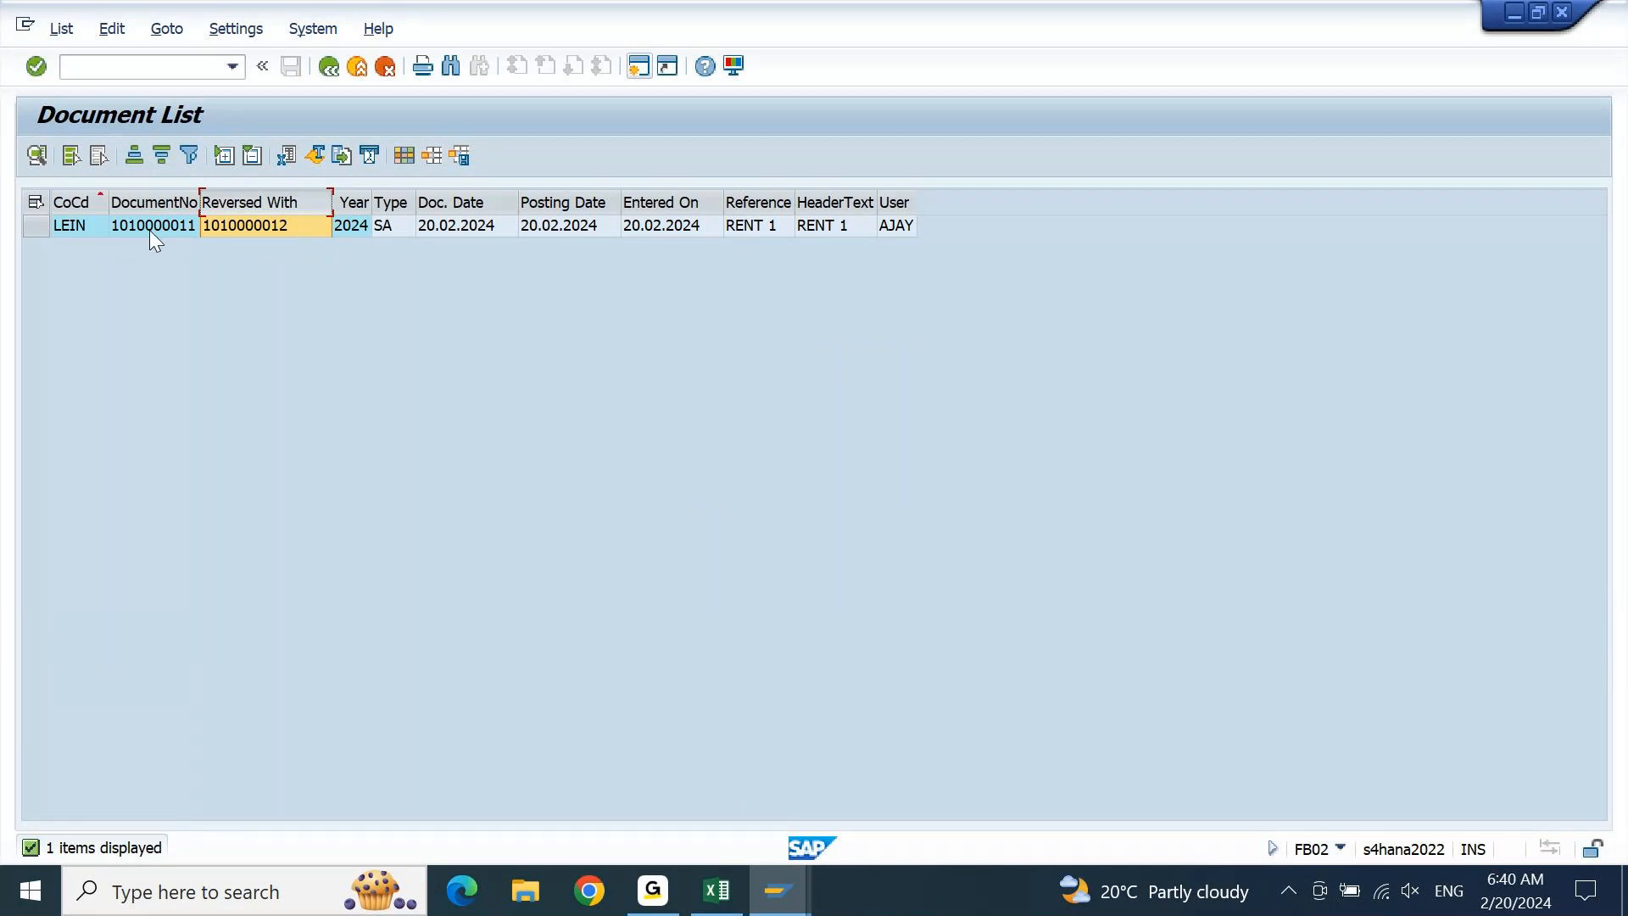
click(263, 232)
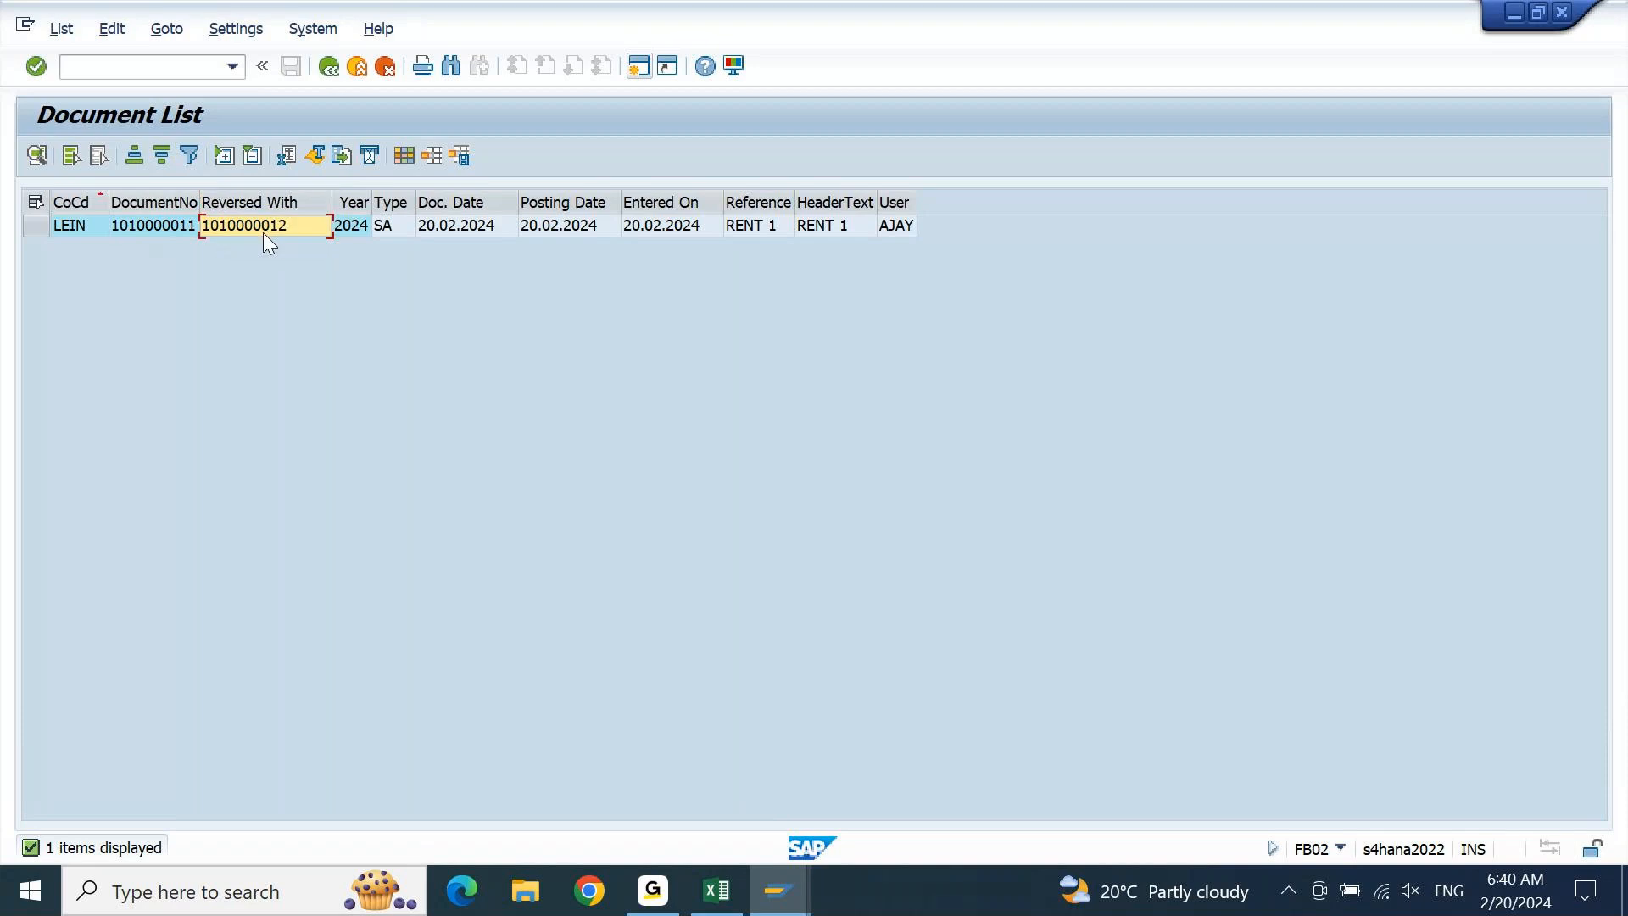
click(263, 232)
mouse_move(778, 892)
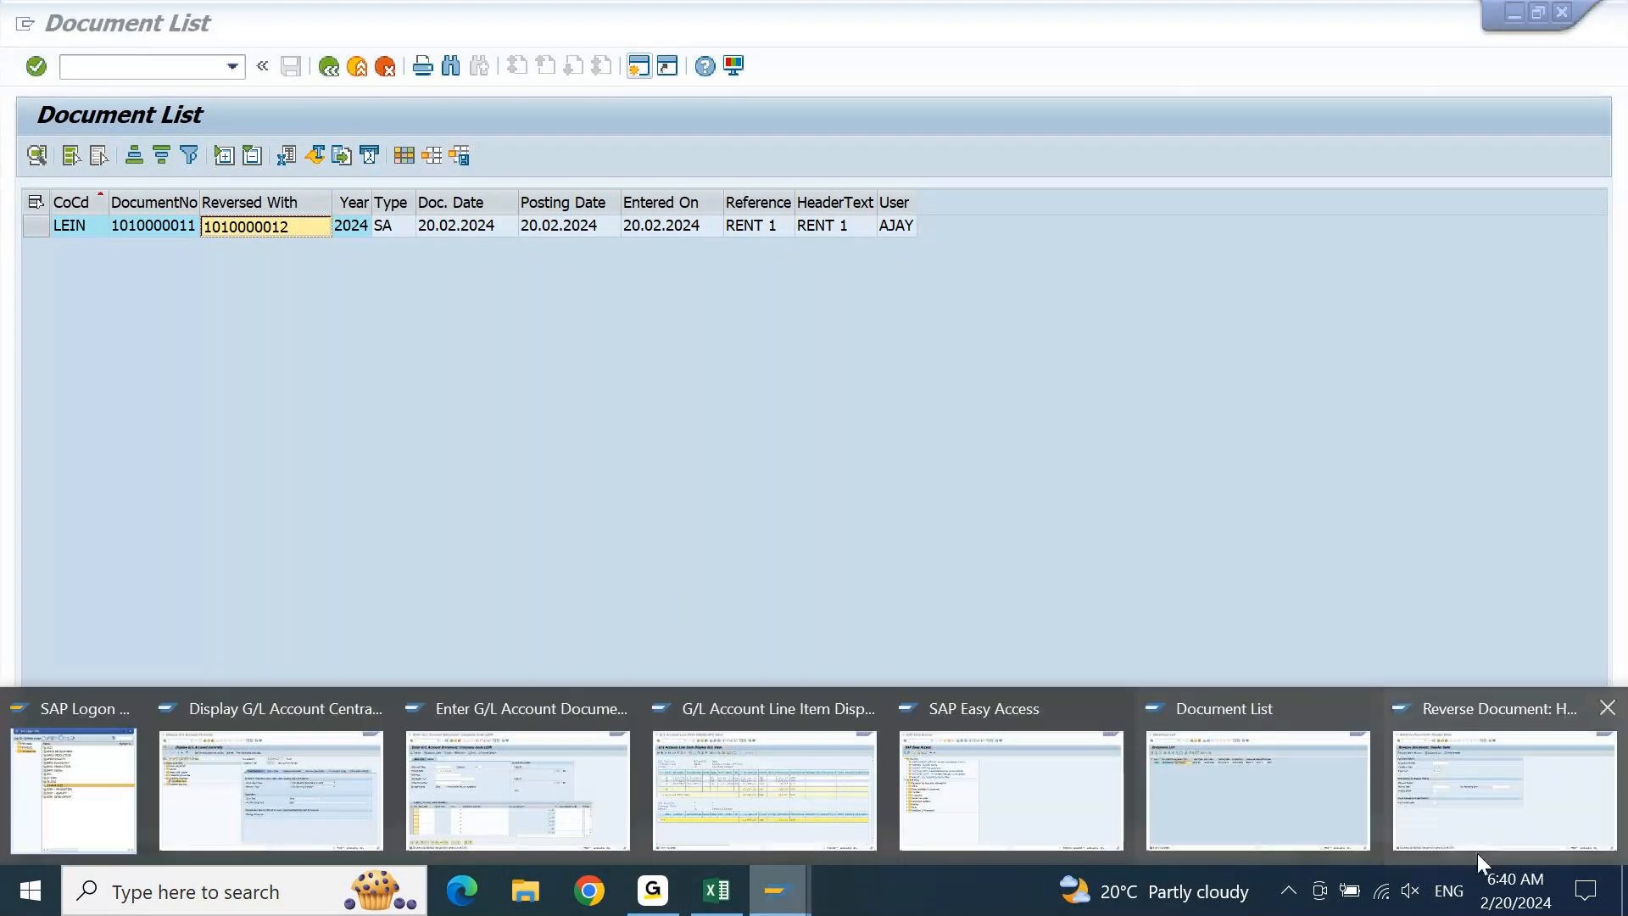
click(1477, 853)
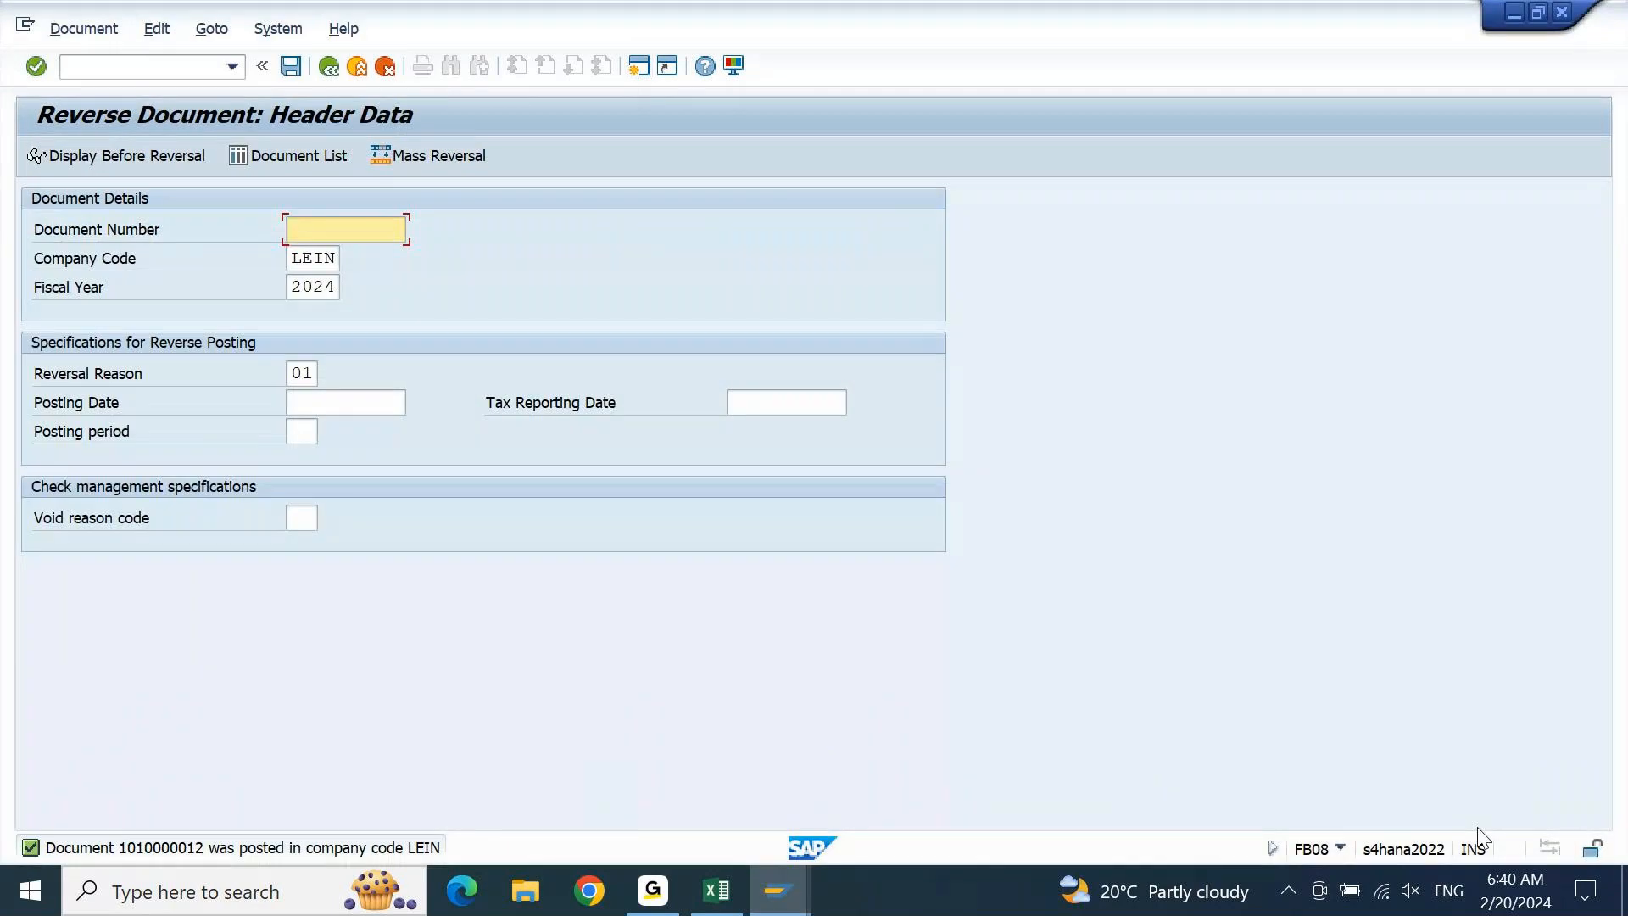
key(ctrl+v)
key(Return)
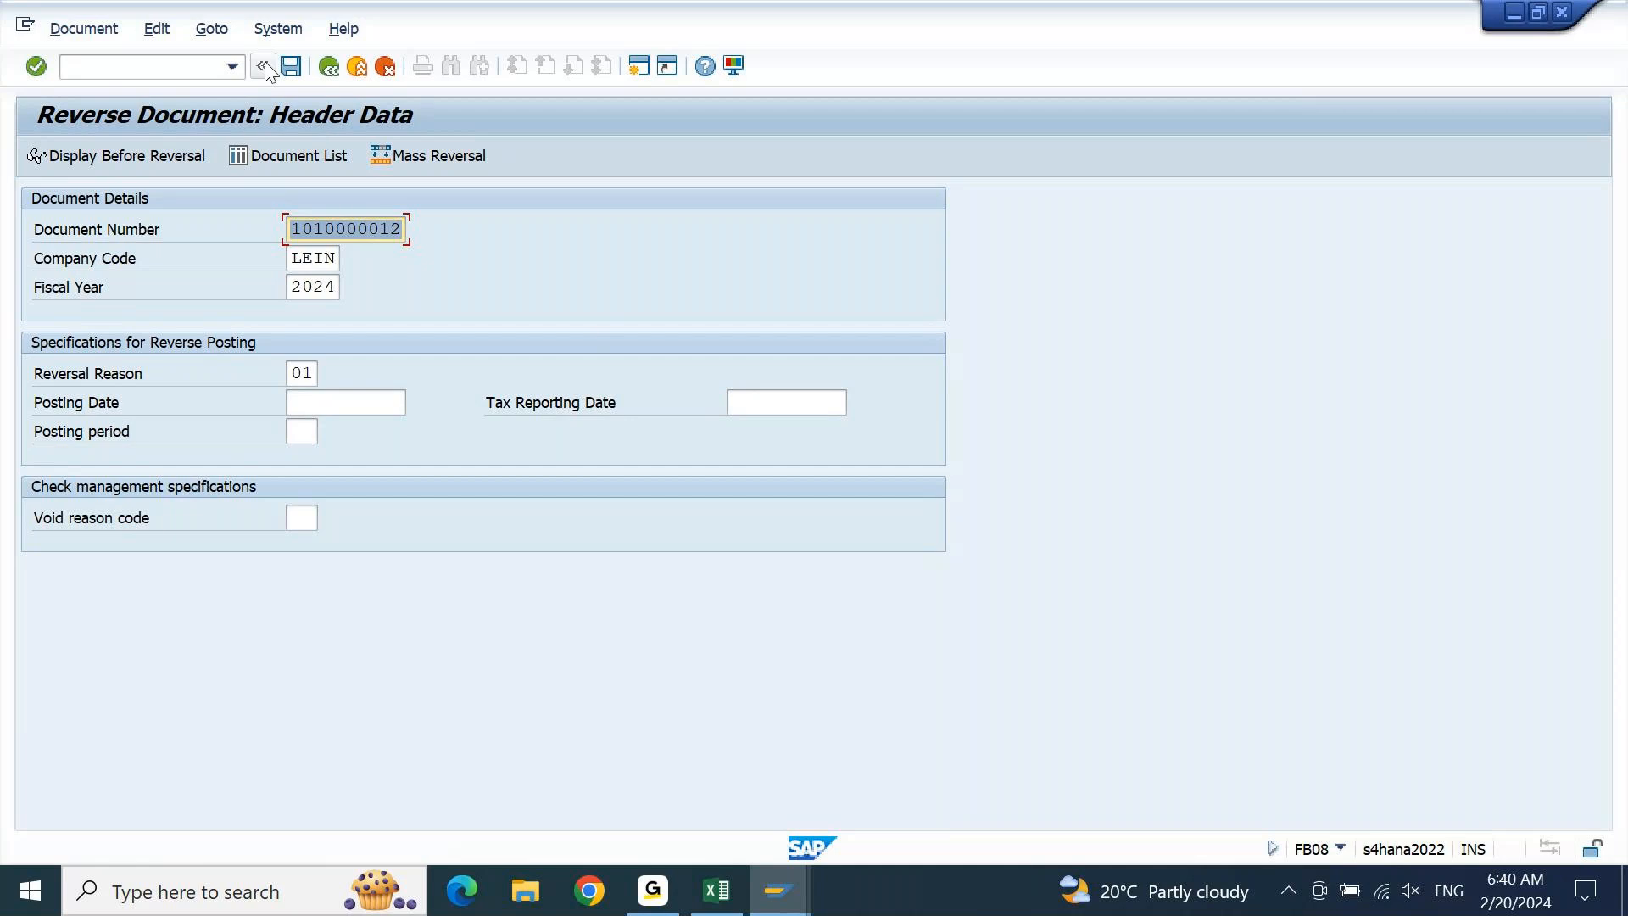
click(291, 66)
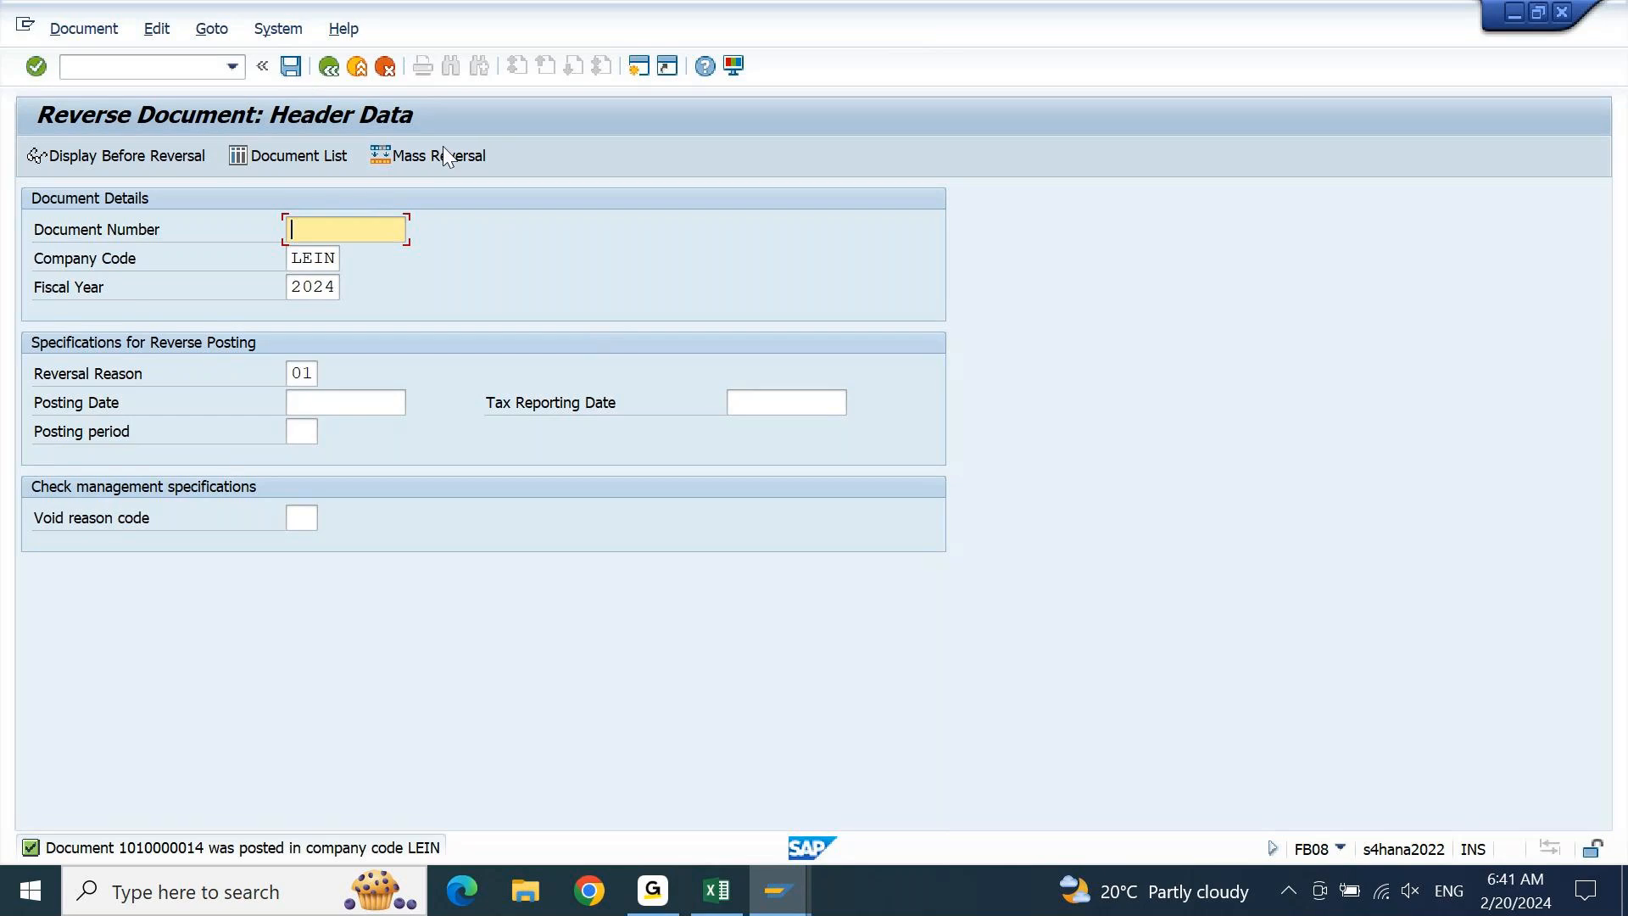
Return to the document list session and examine the original document number against the Reversed With column
click(796, 904)
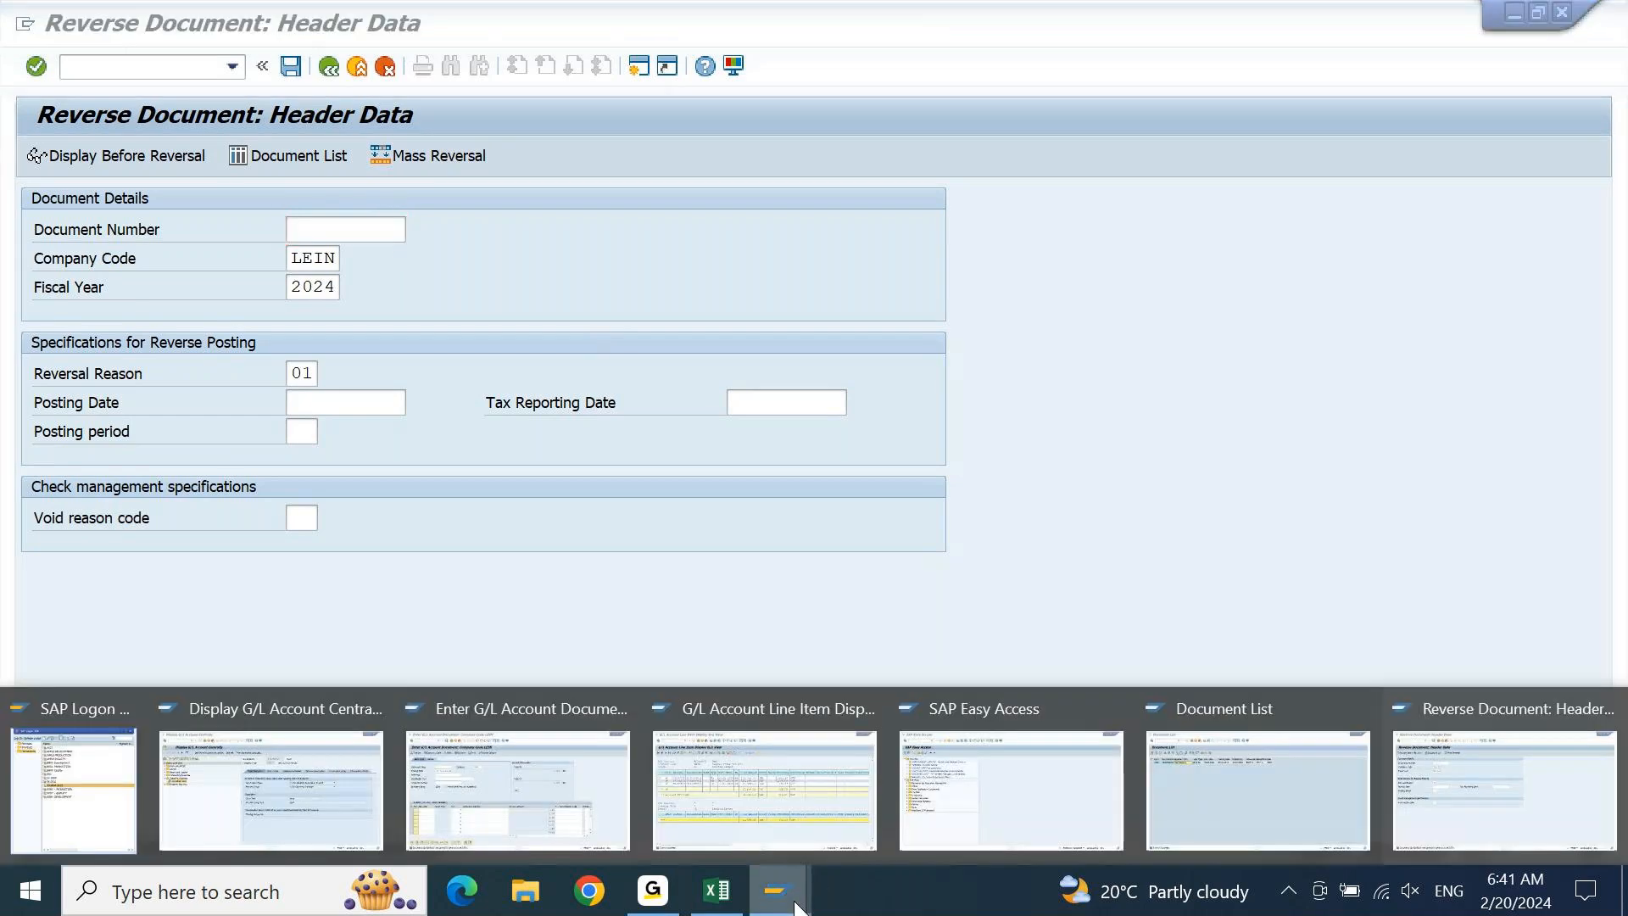
click(1258, 789)
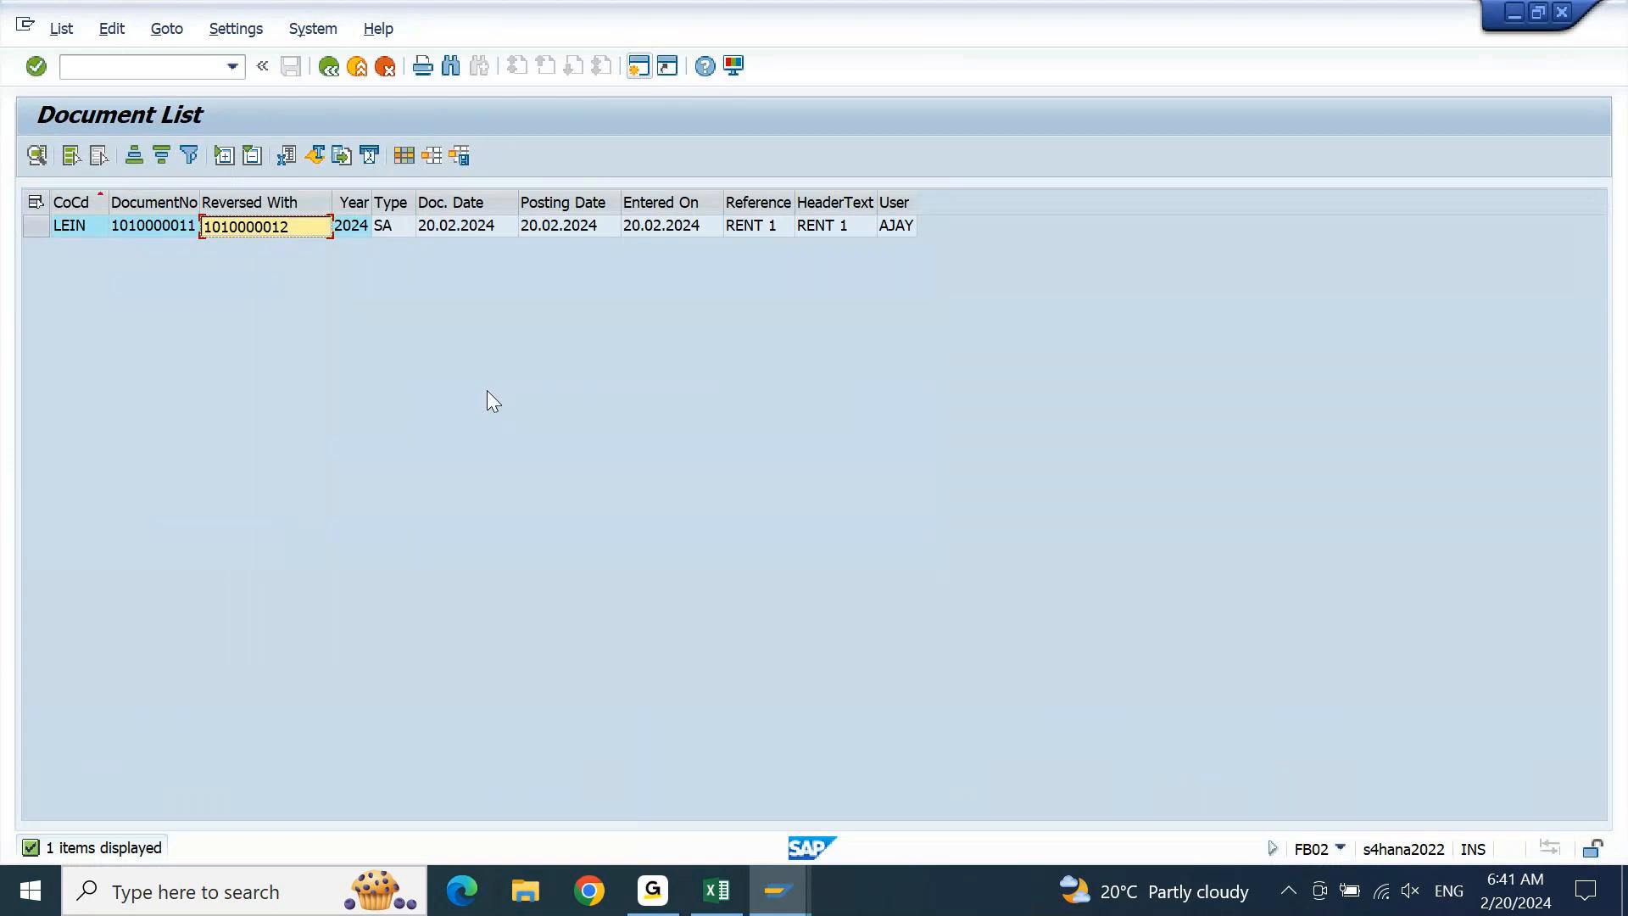
click(157, 229)
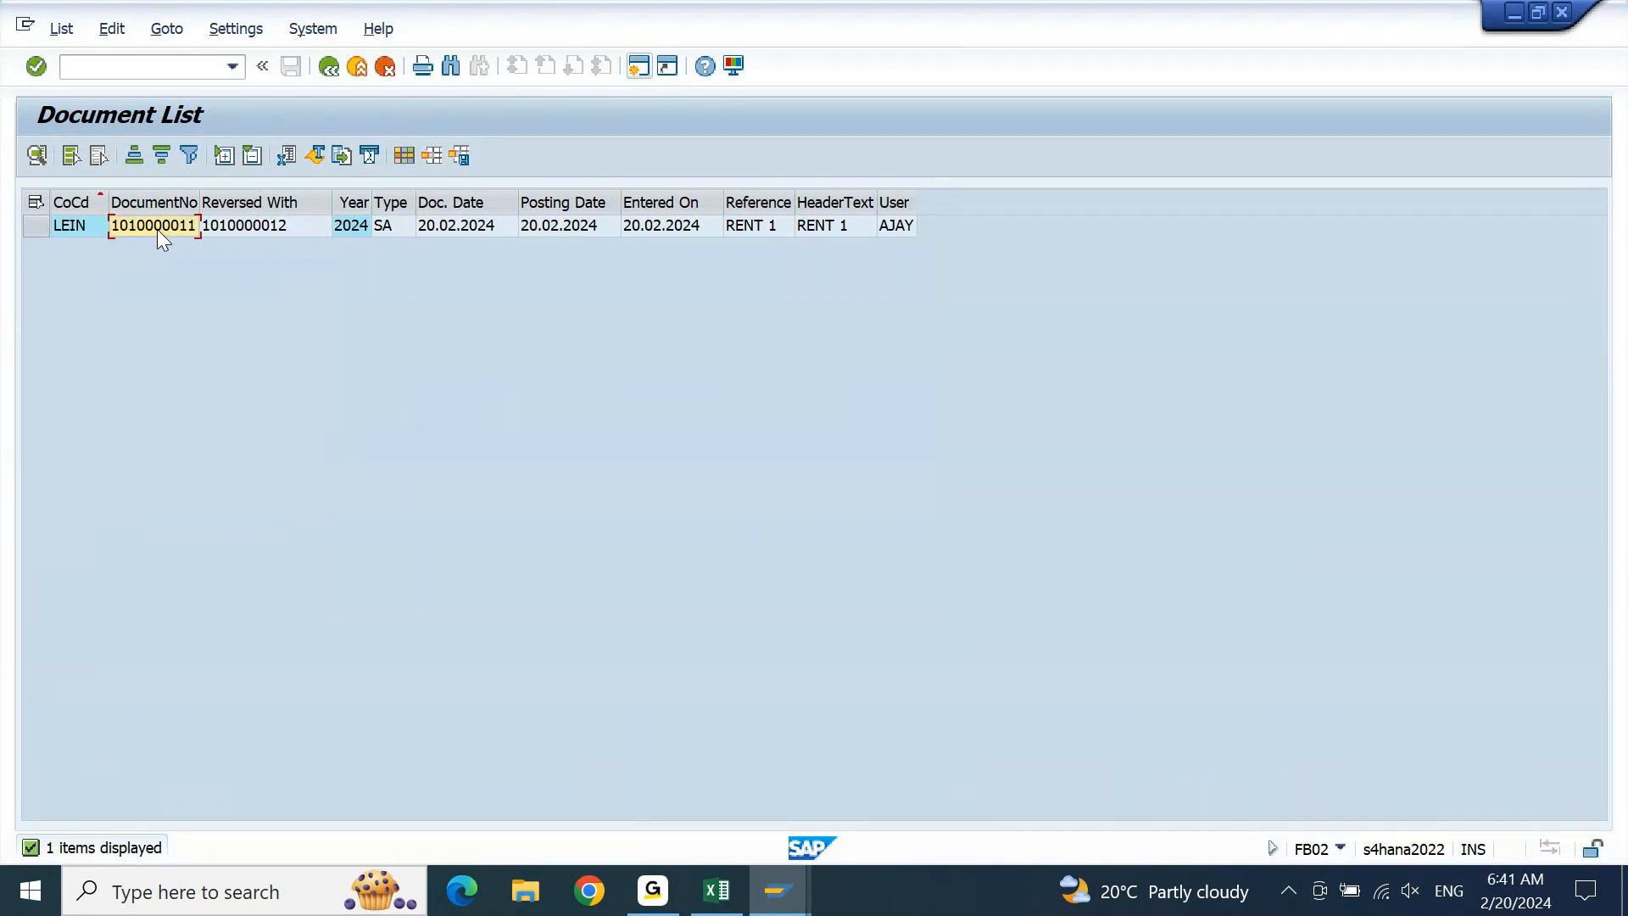
click(270, 205)
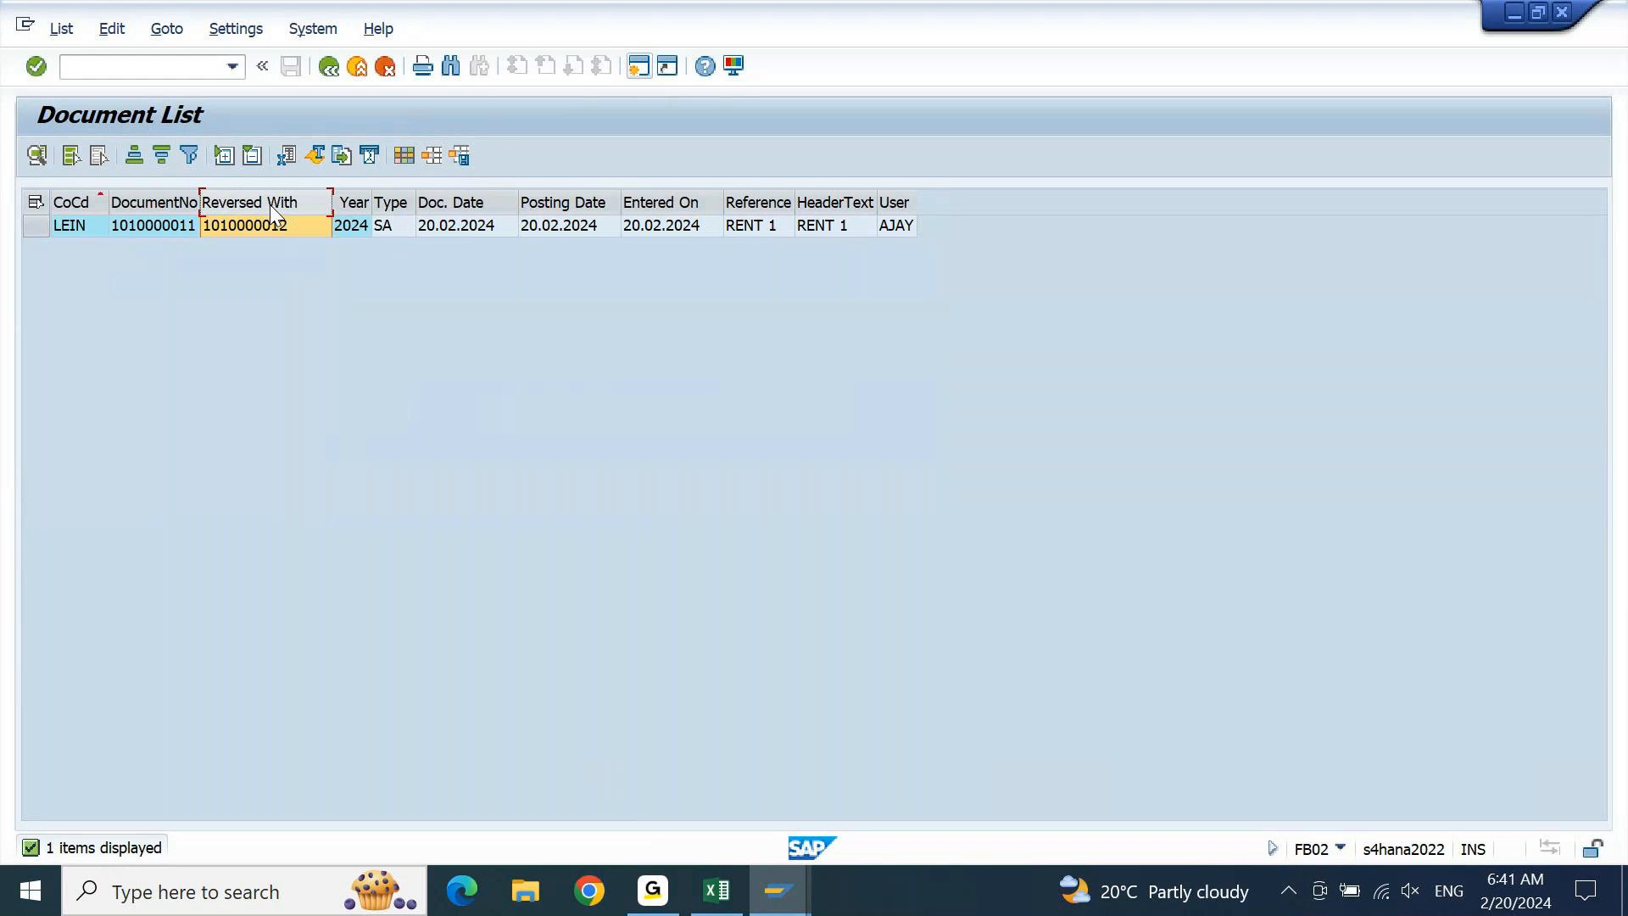
key(F3)
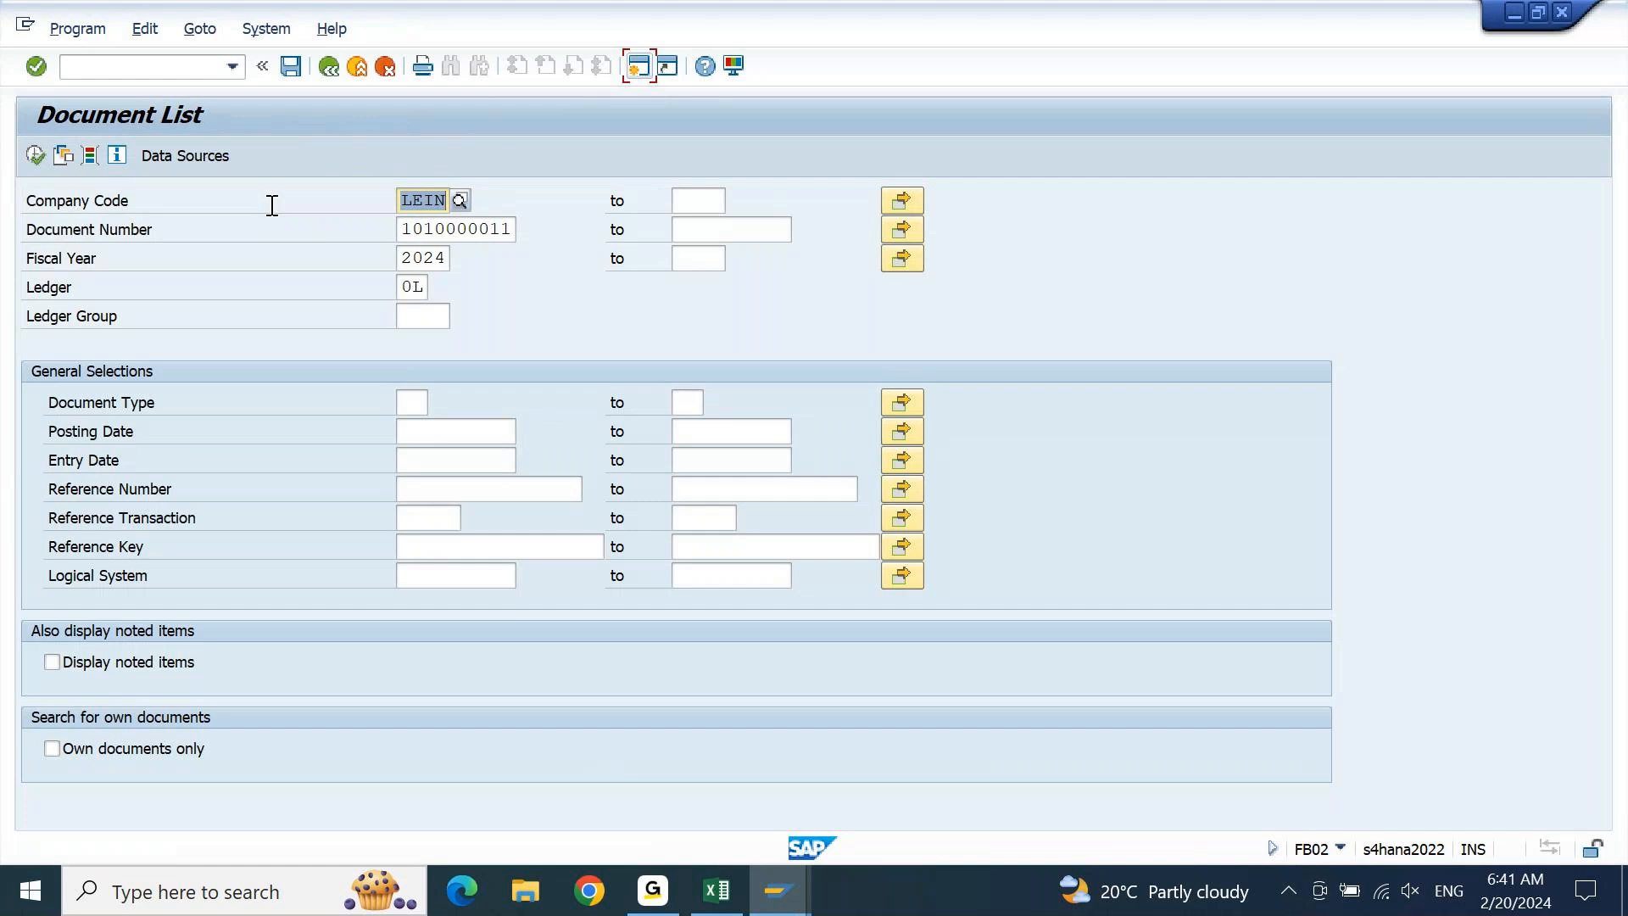
click(36, 157)
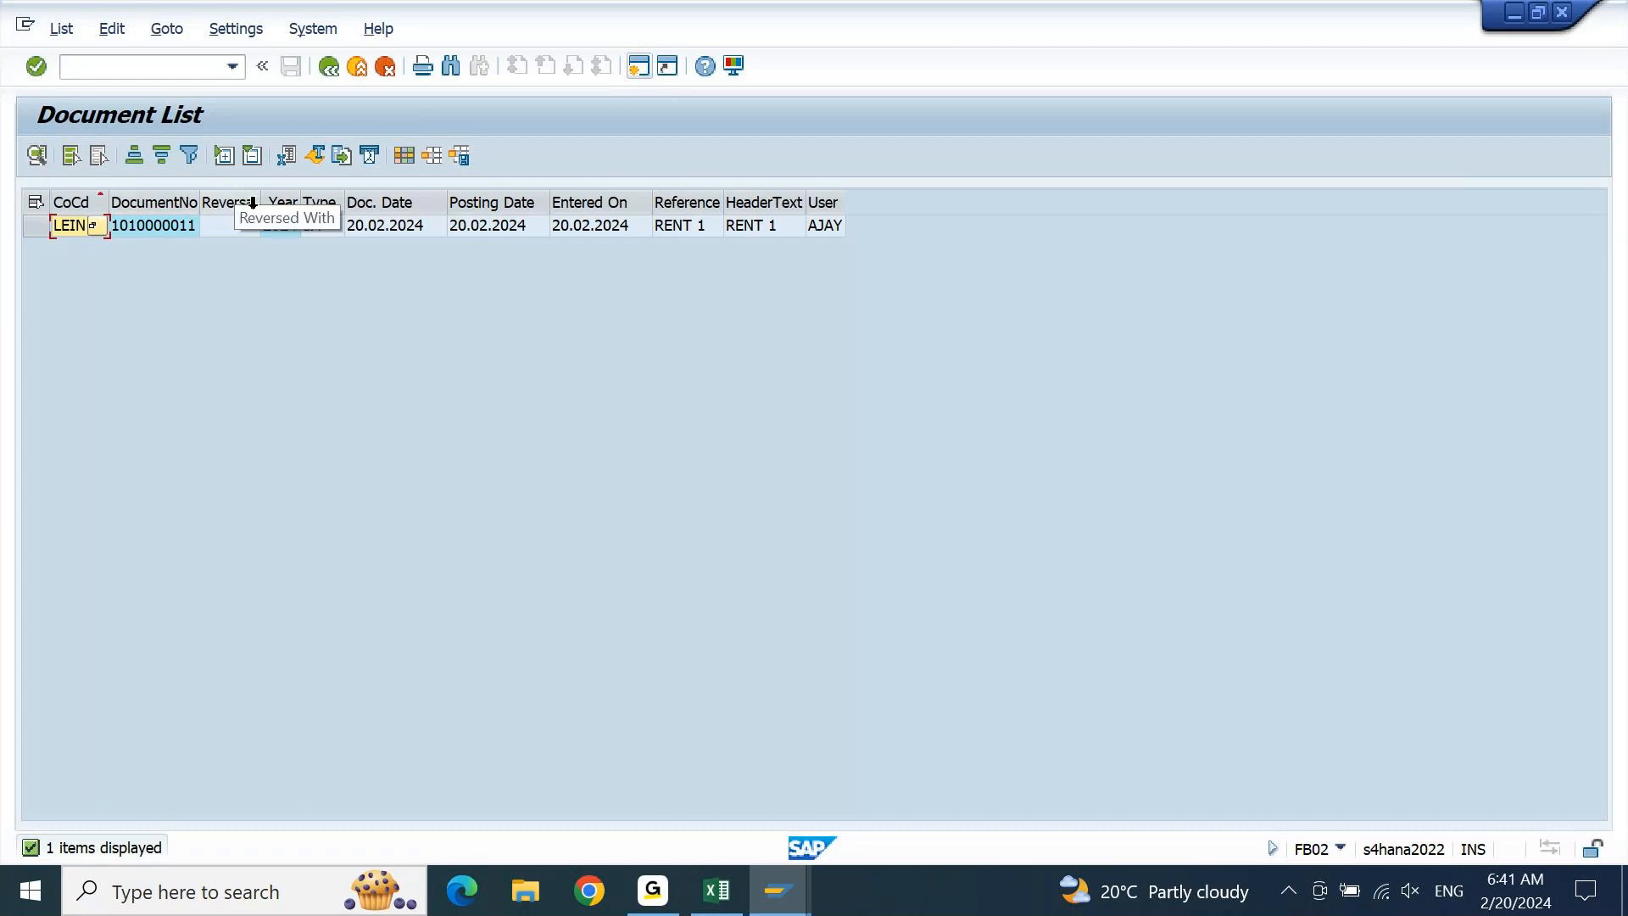
drag(260, 201, 393, 198)
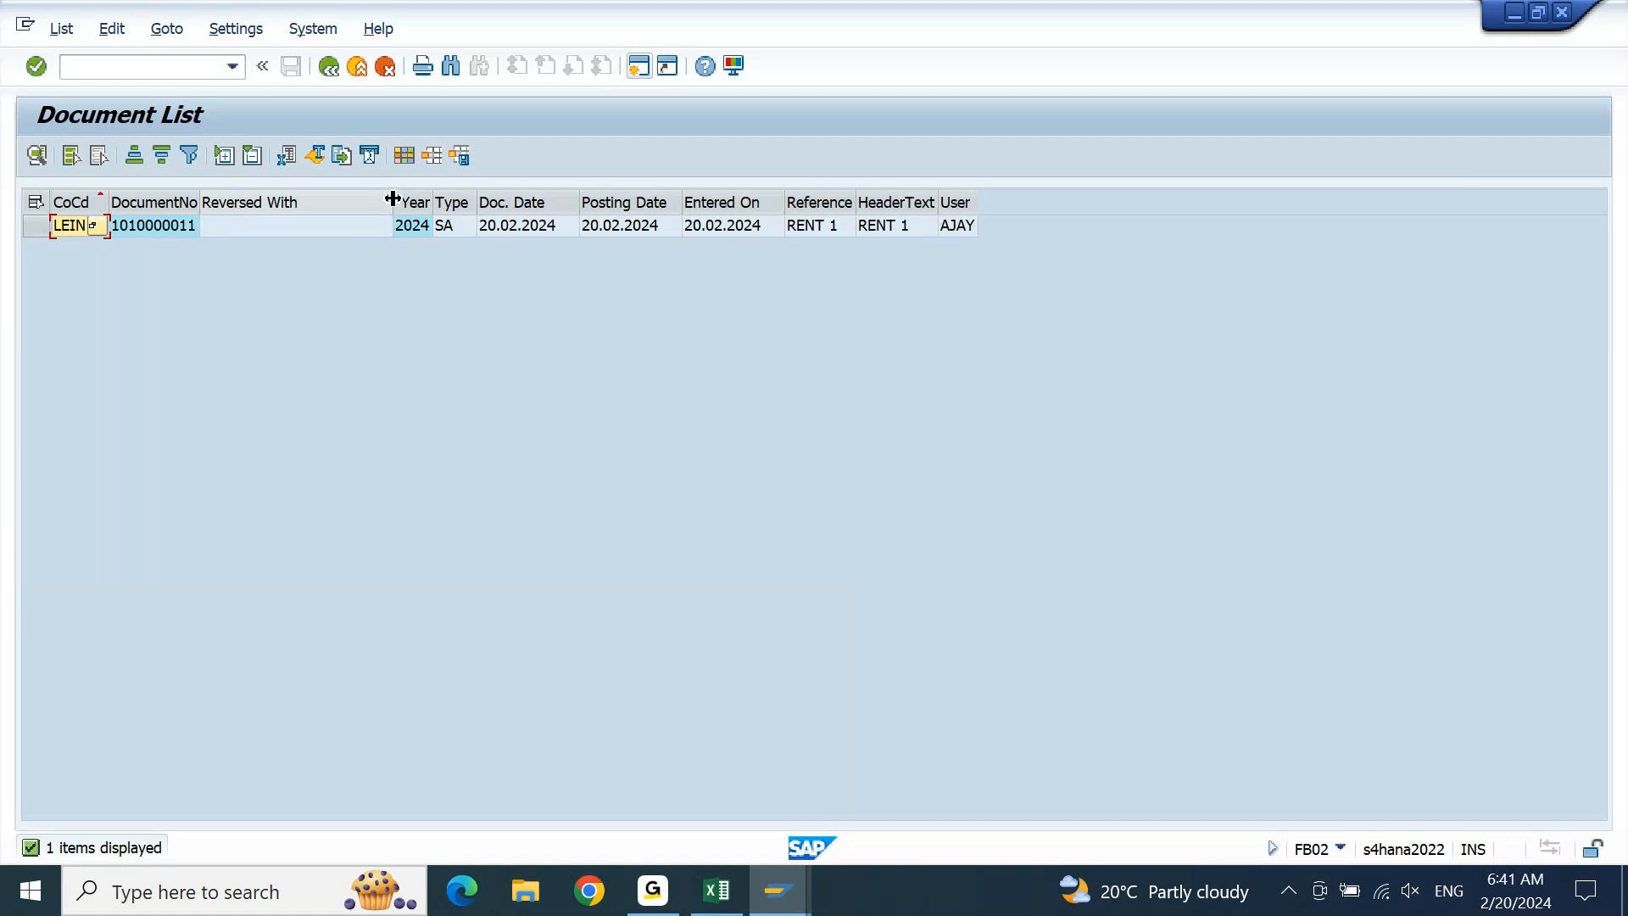
Switch to the G/L account line item display and refresh the Rent account's items
mouse_move(790, 911)
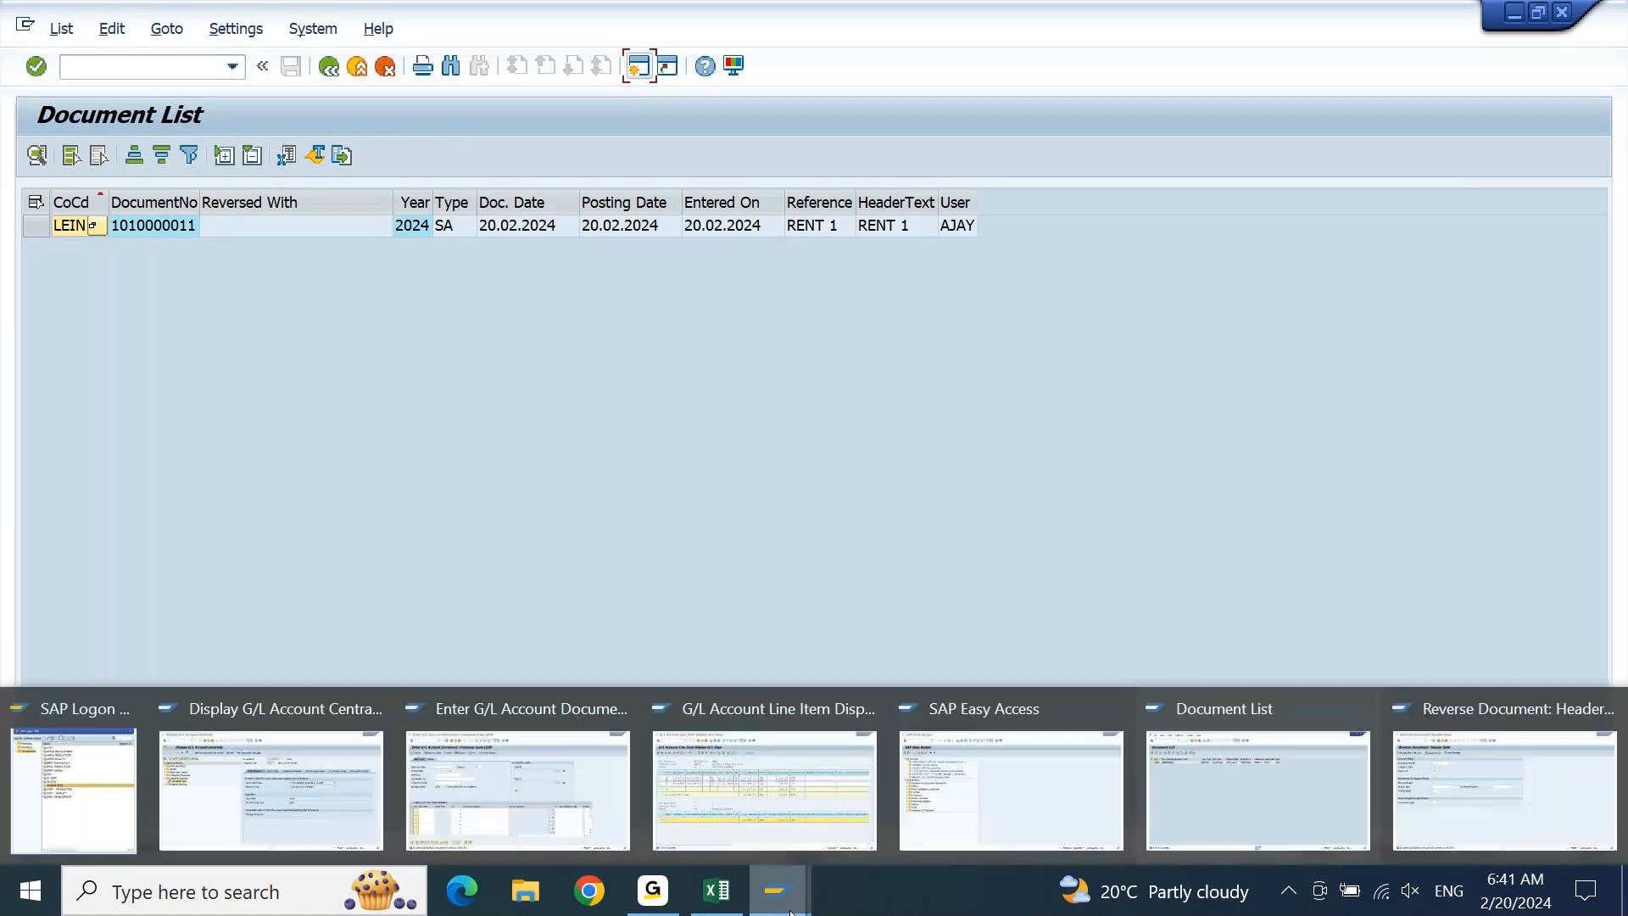
click(761, 775)
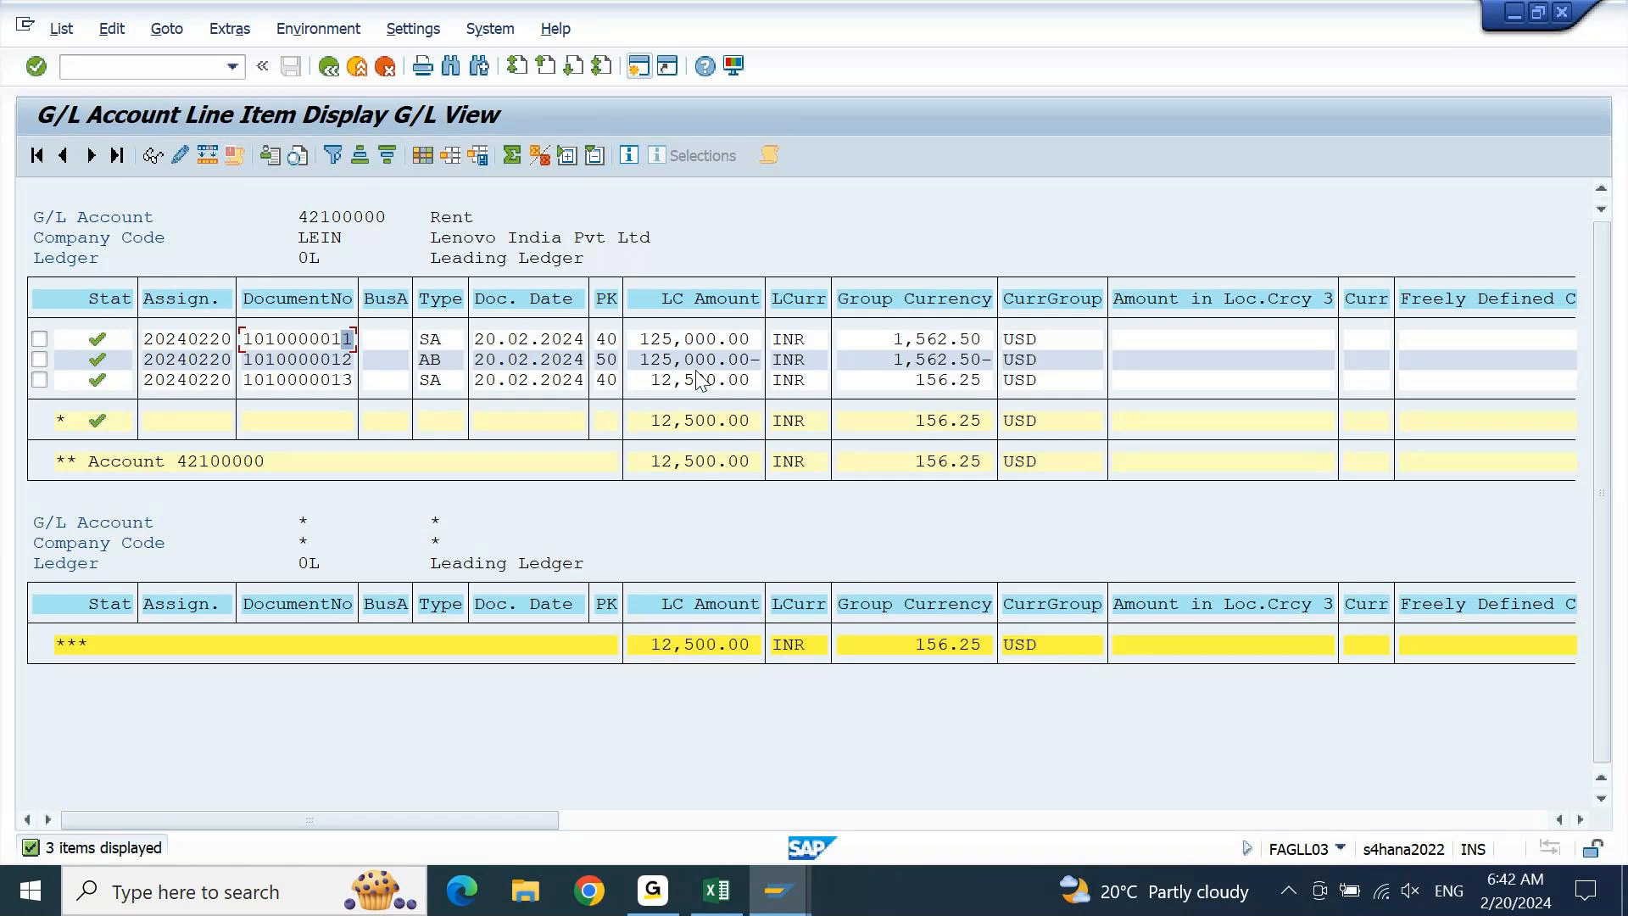
click(62, 31)
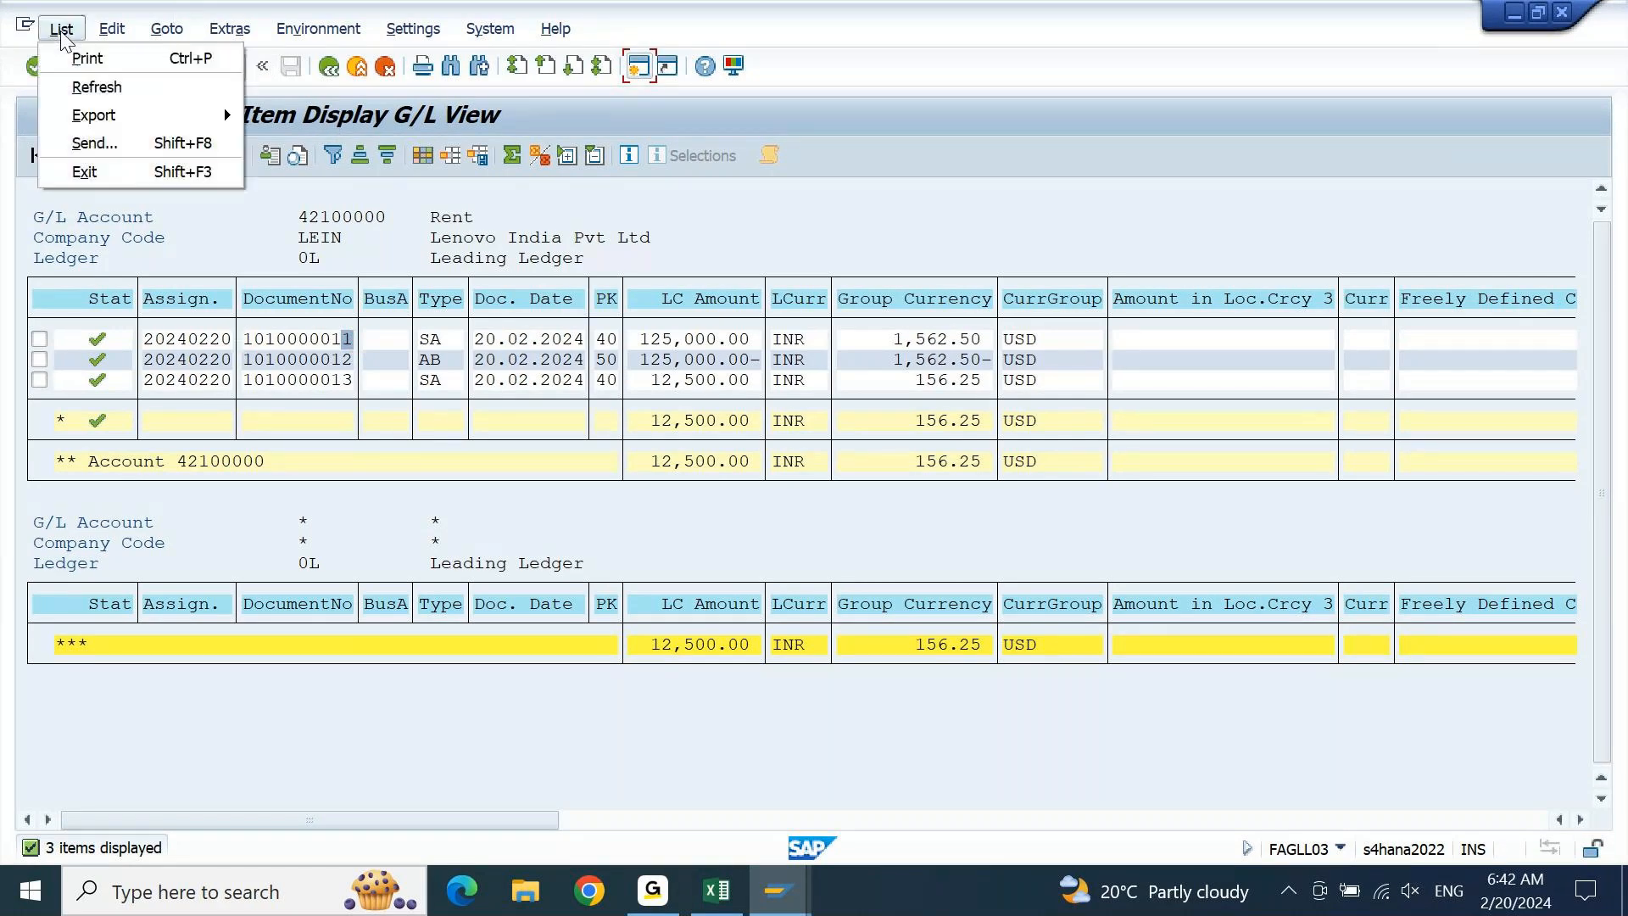
click(74, 88)
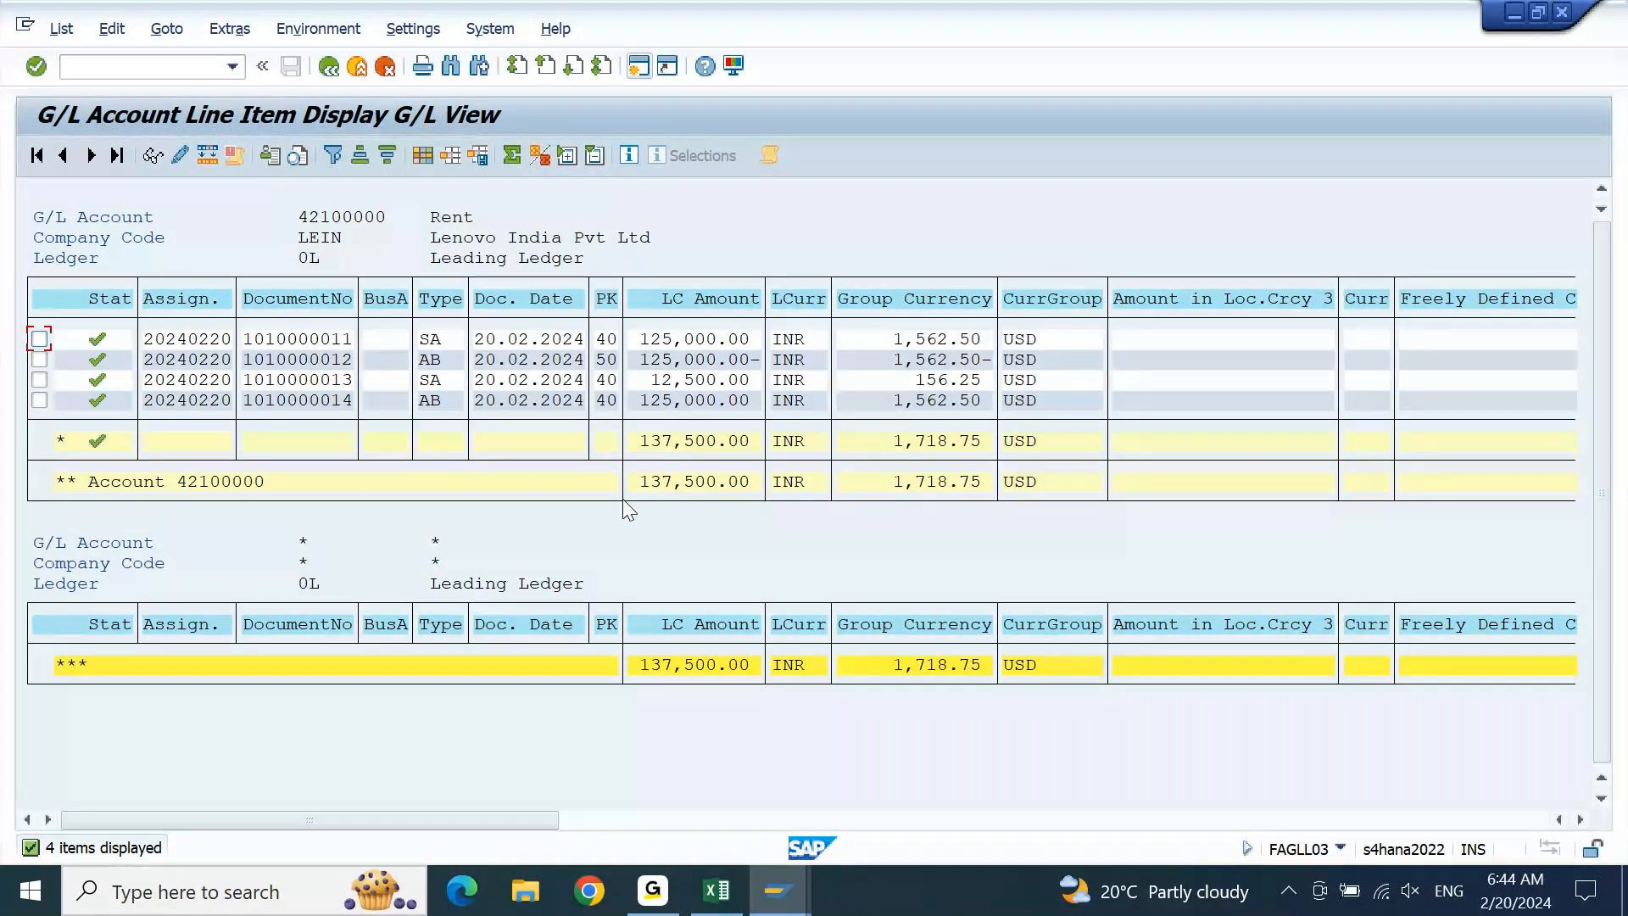
Switch to the Excel notes and review the first error scenario about the 125000 posting in row 2388
click(716, 891)
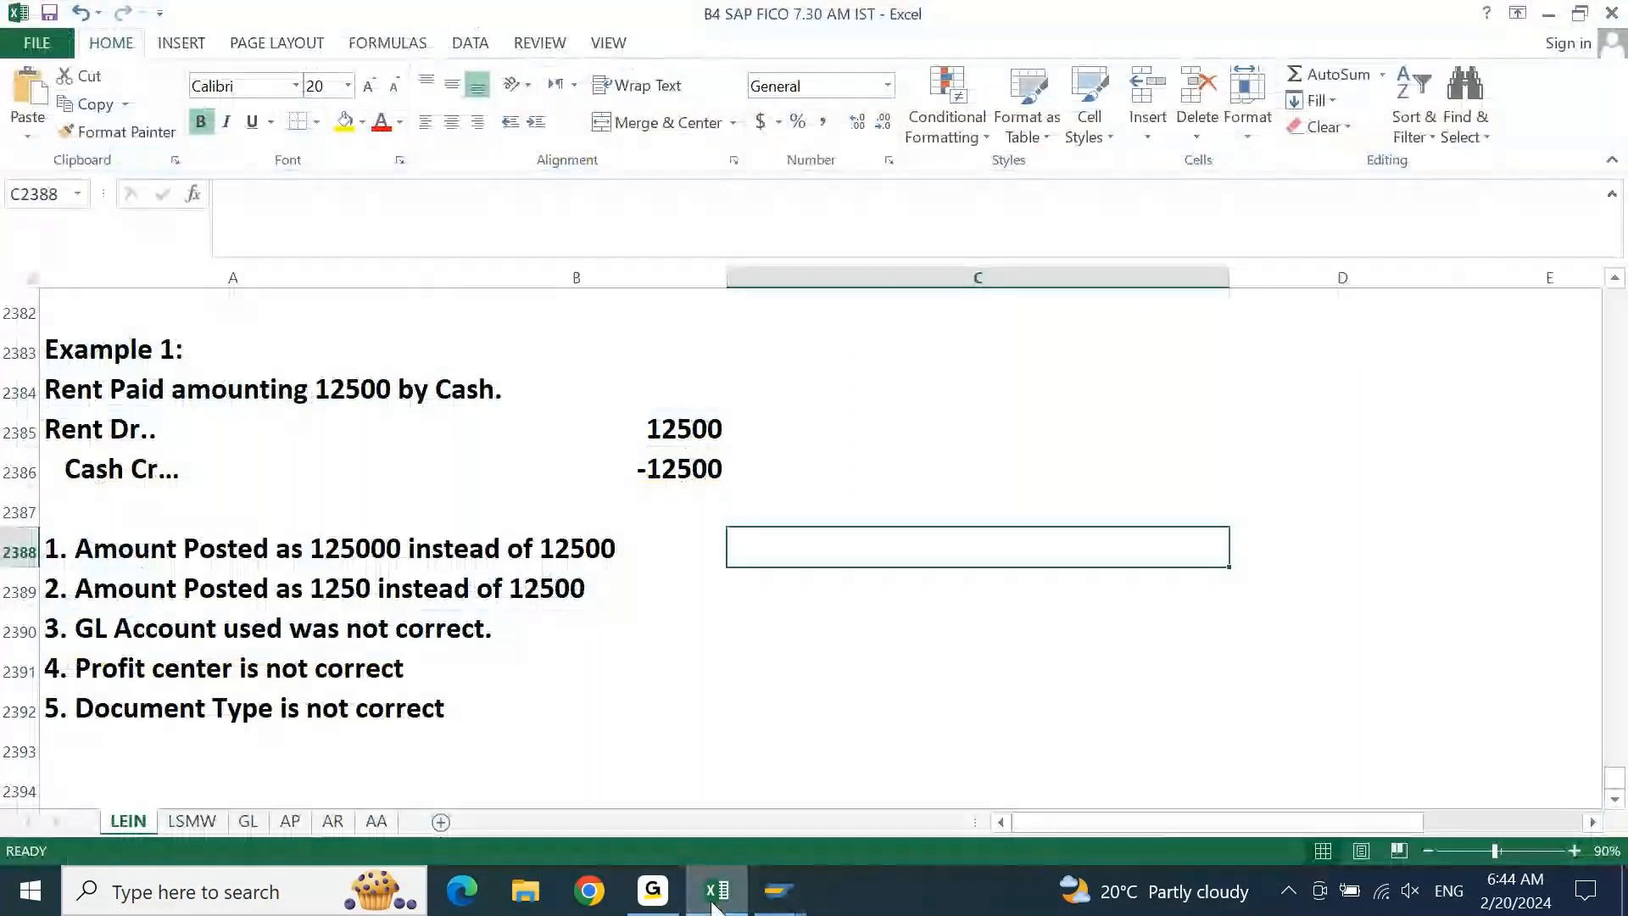
key(Left)
key(Left)
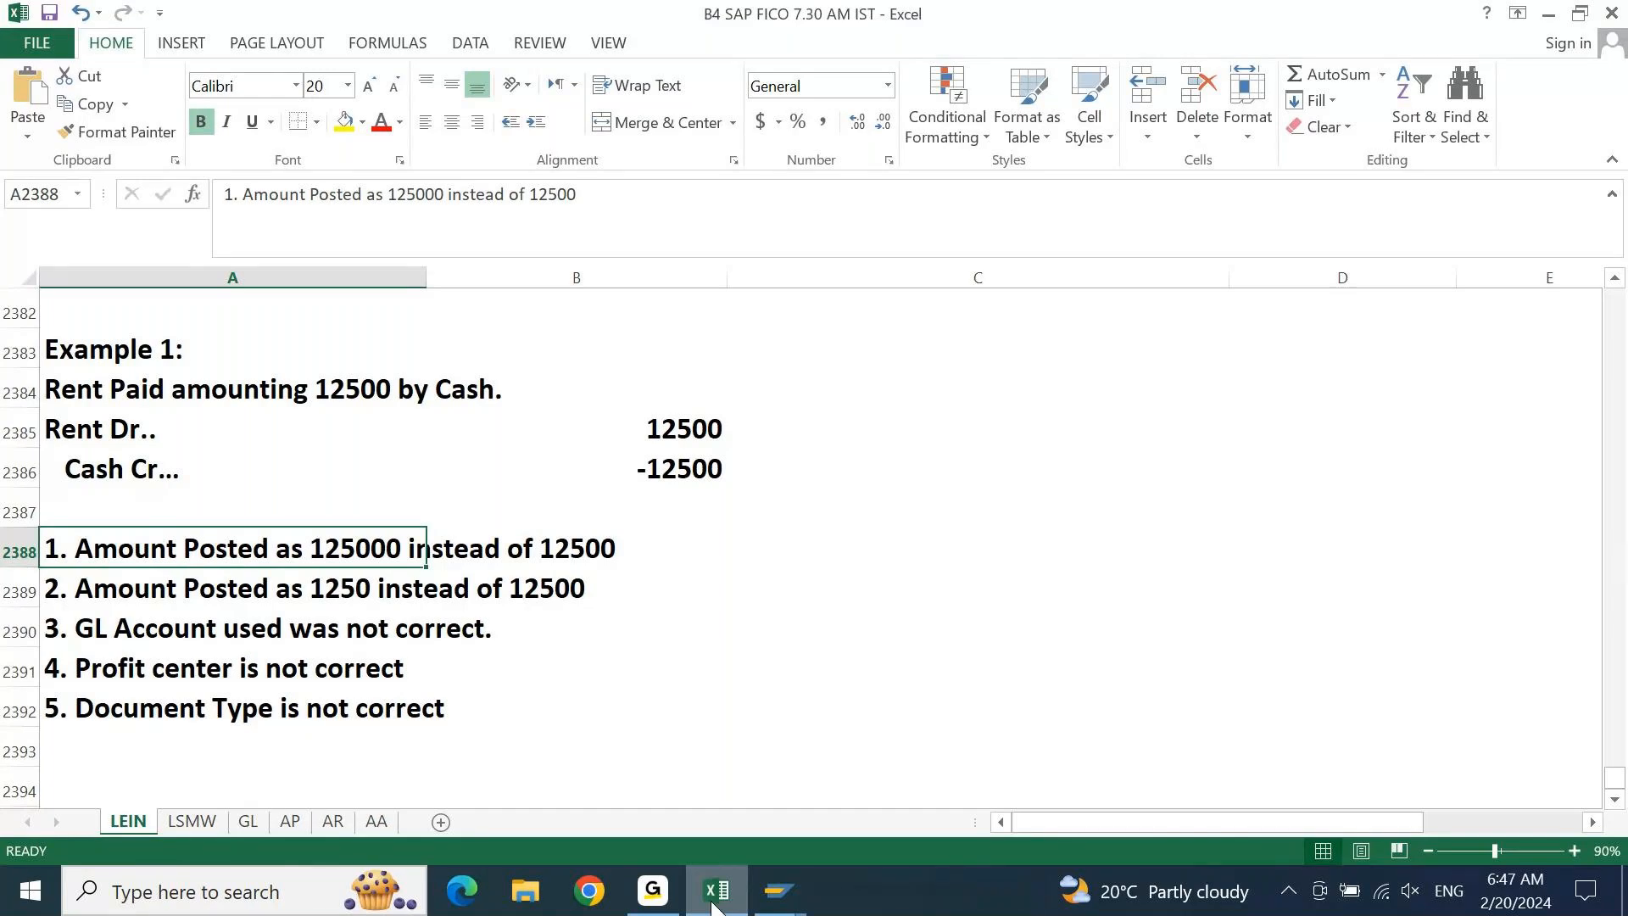
key(Right)
key(Right)
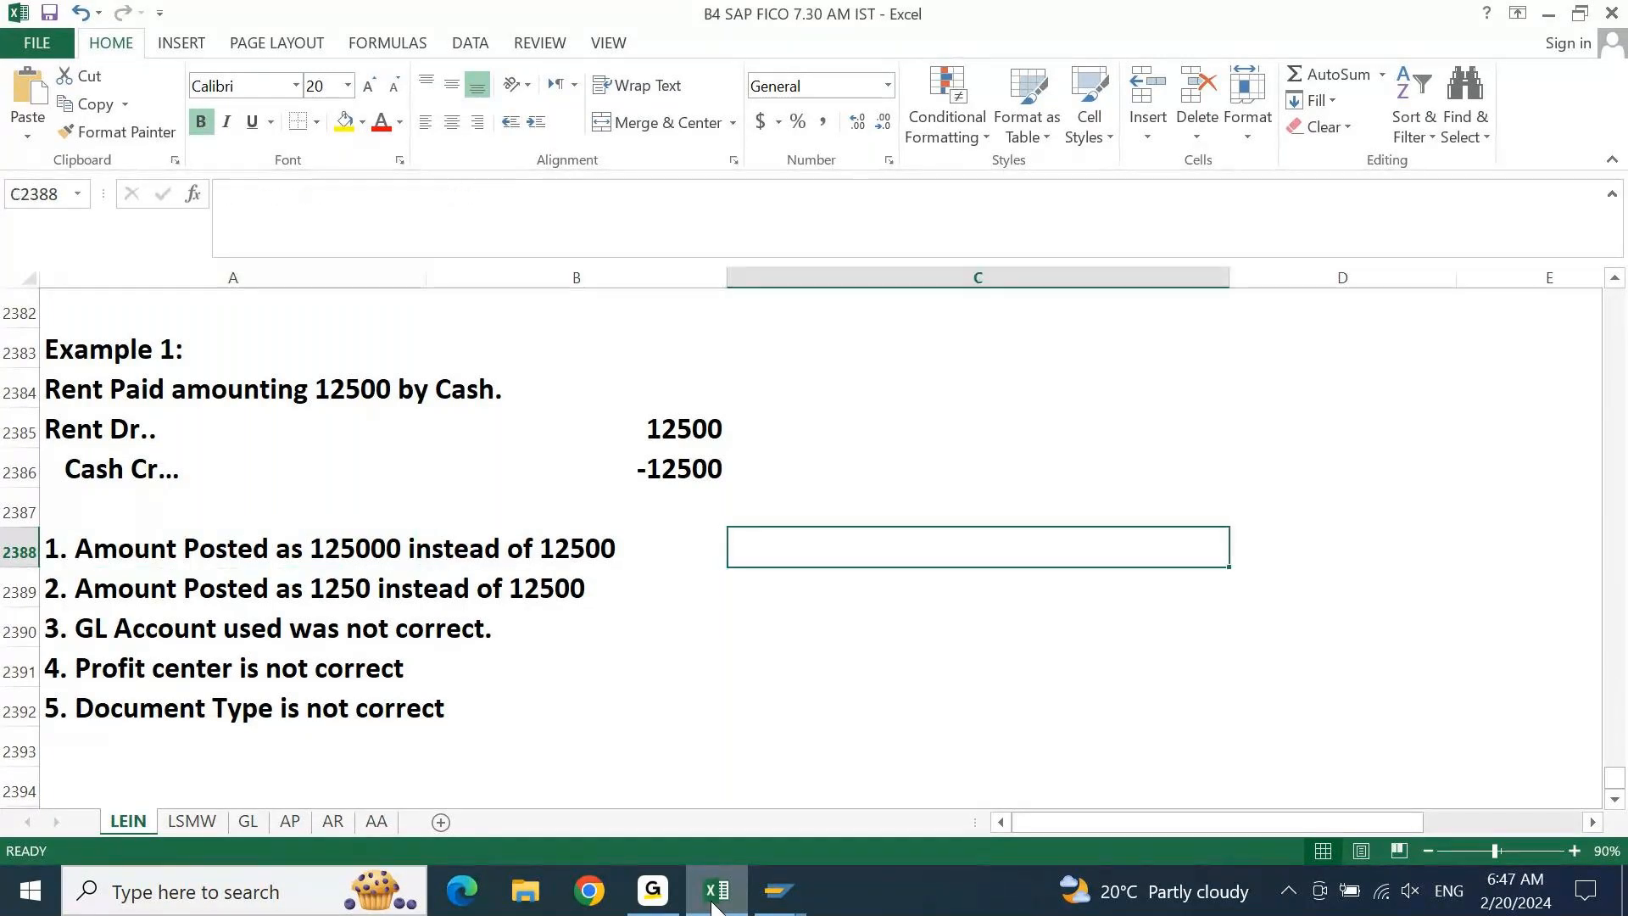
List the system environments Dev, Qas and Prd in cells D2386 to D2388
key(Up)
key(Up)
key(Right)
key(F2)
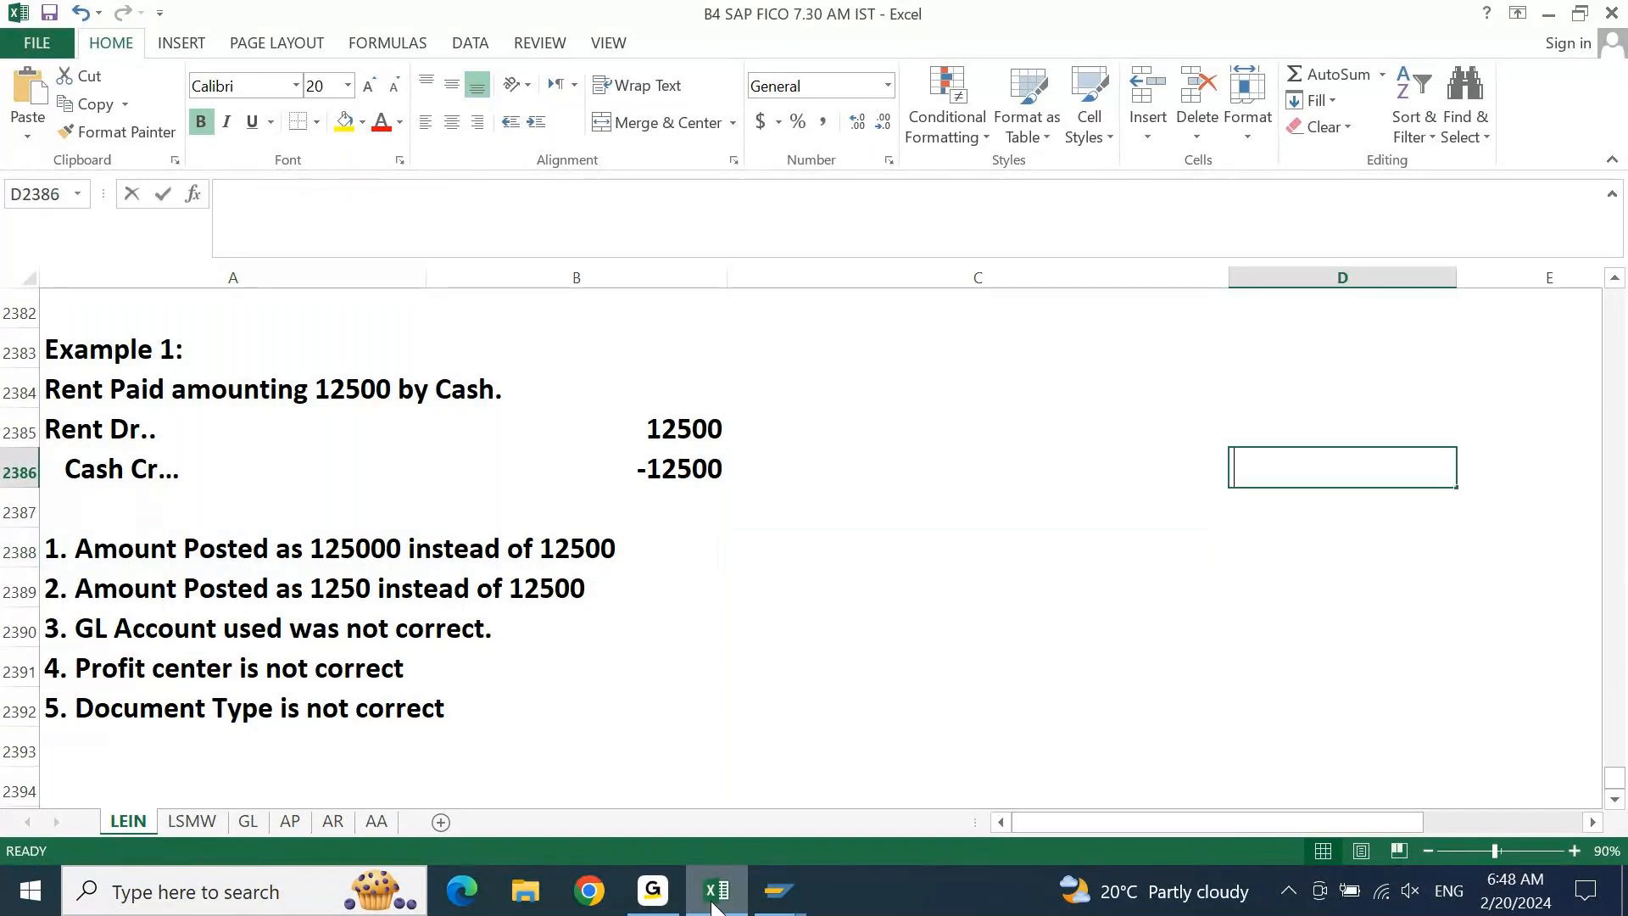
text(dev)
key(Return)
text(Q)
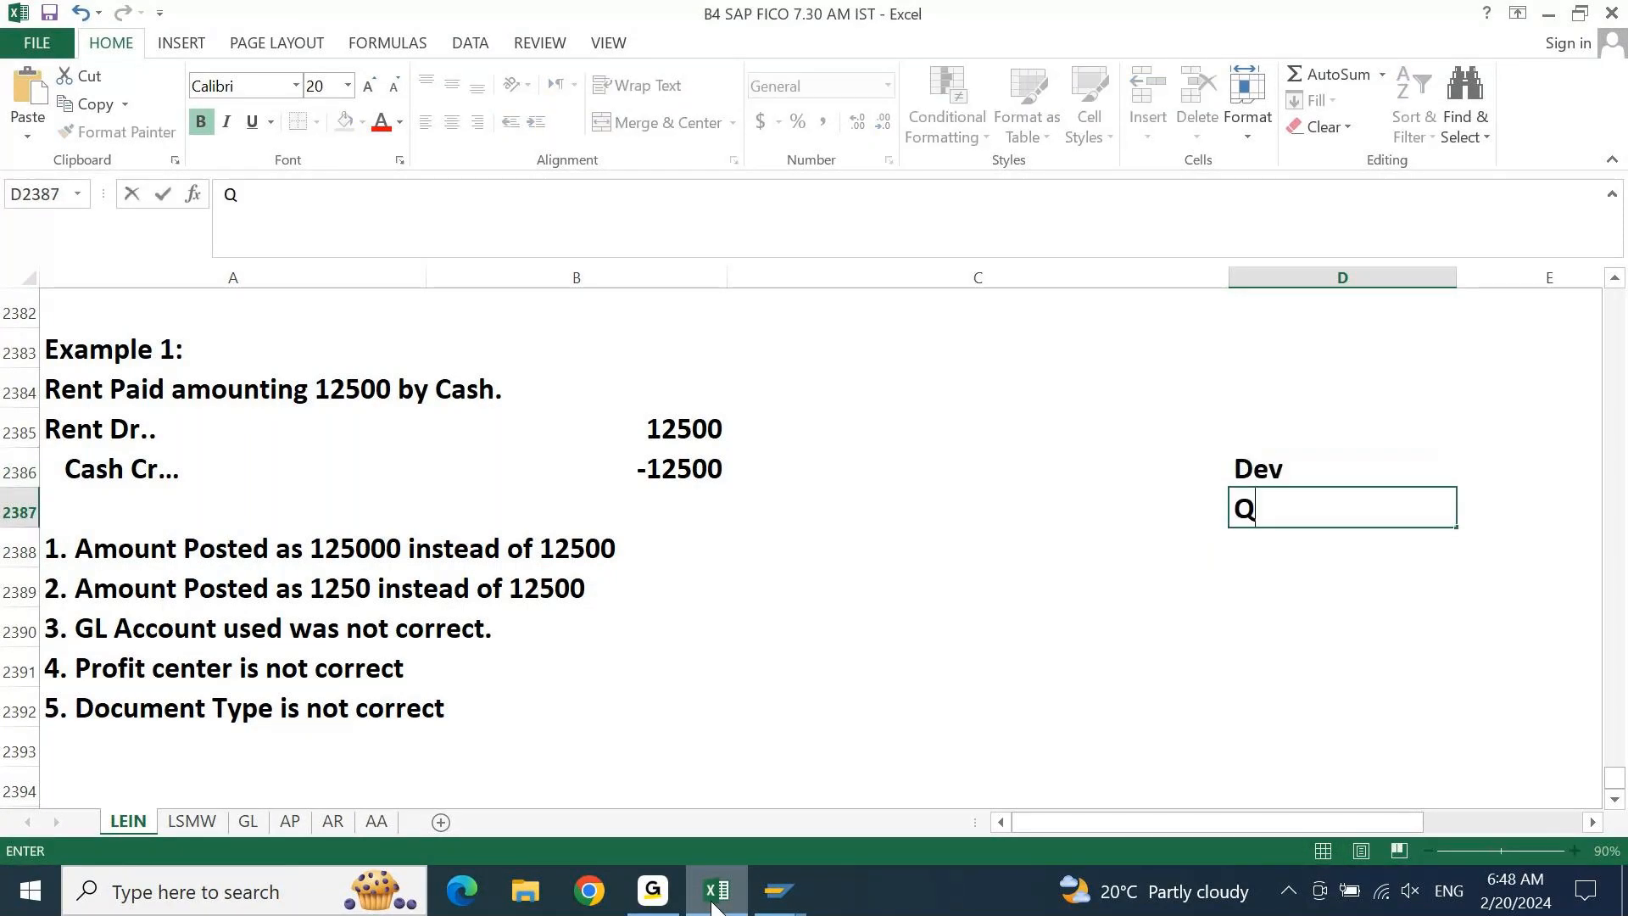
text(AS)
key(BackSpace)
key(BackSpace)
text(as)
key(Return)
text(Prd)
key(Return)
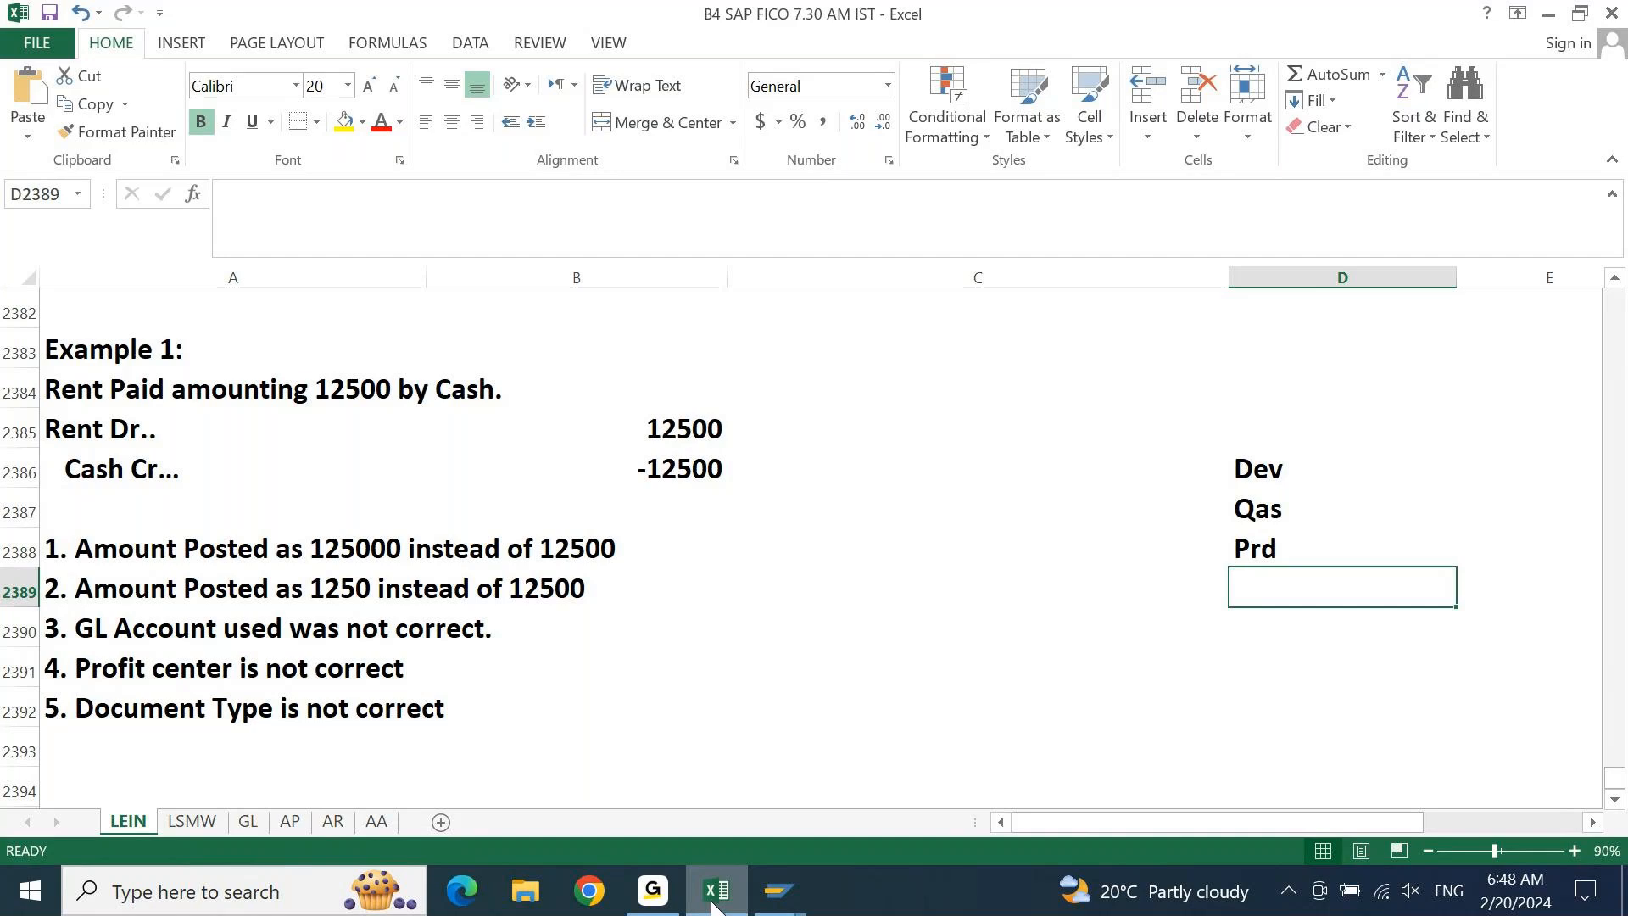
key(Up)
key(Up)
key(Up)
key(Down)
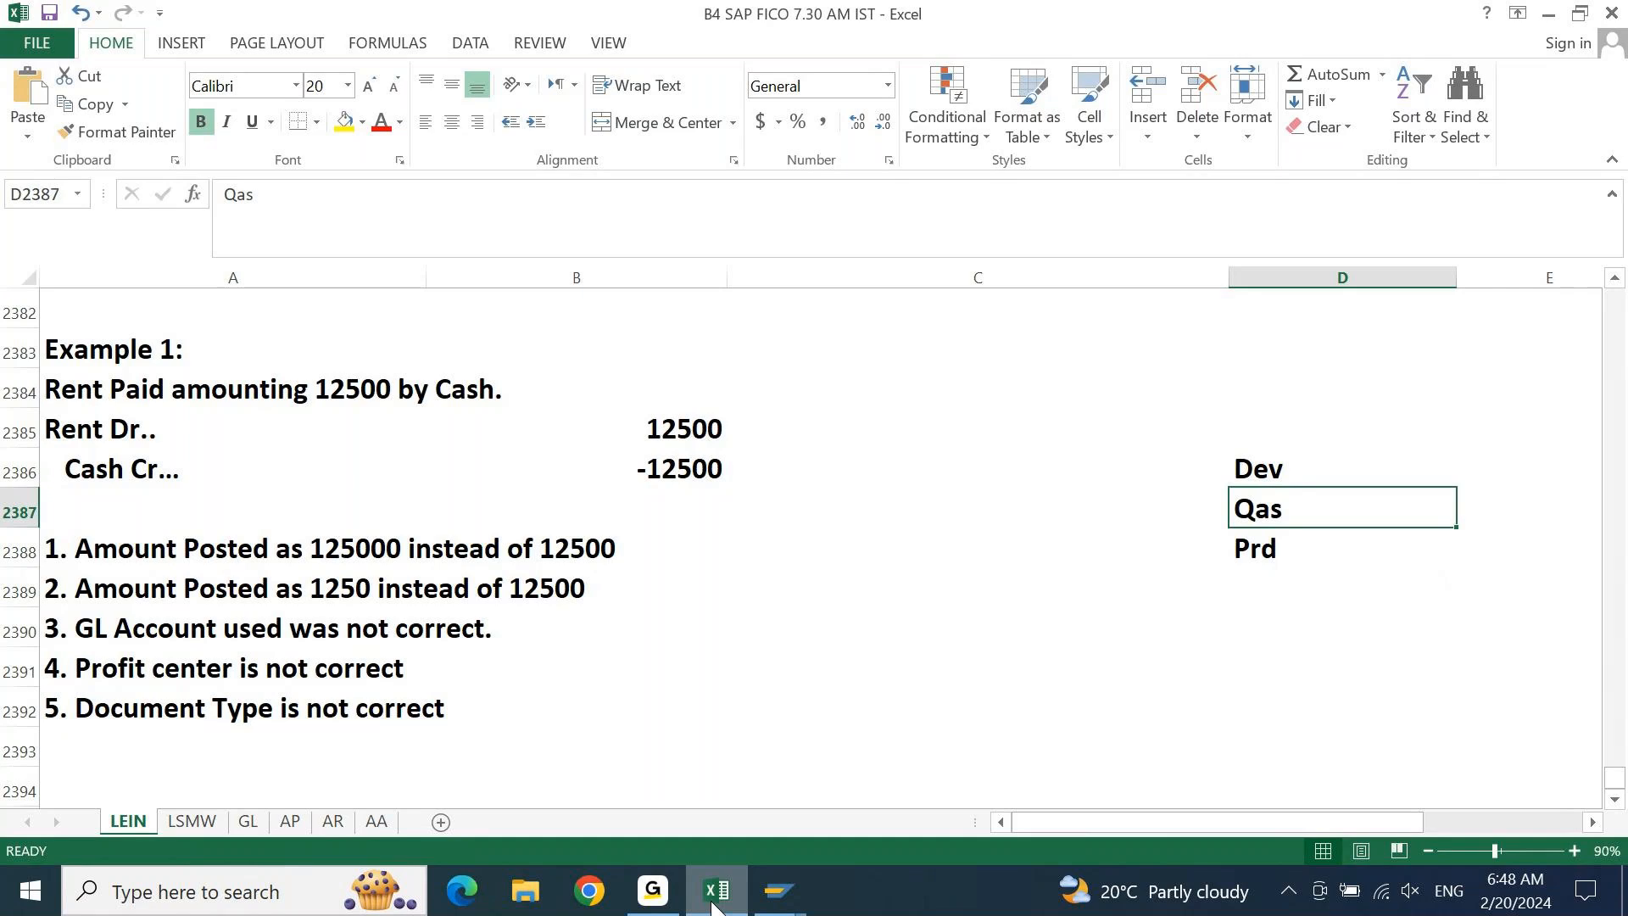
click(246, 550)
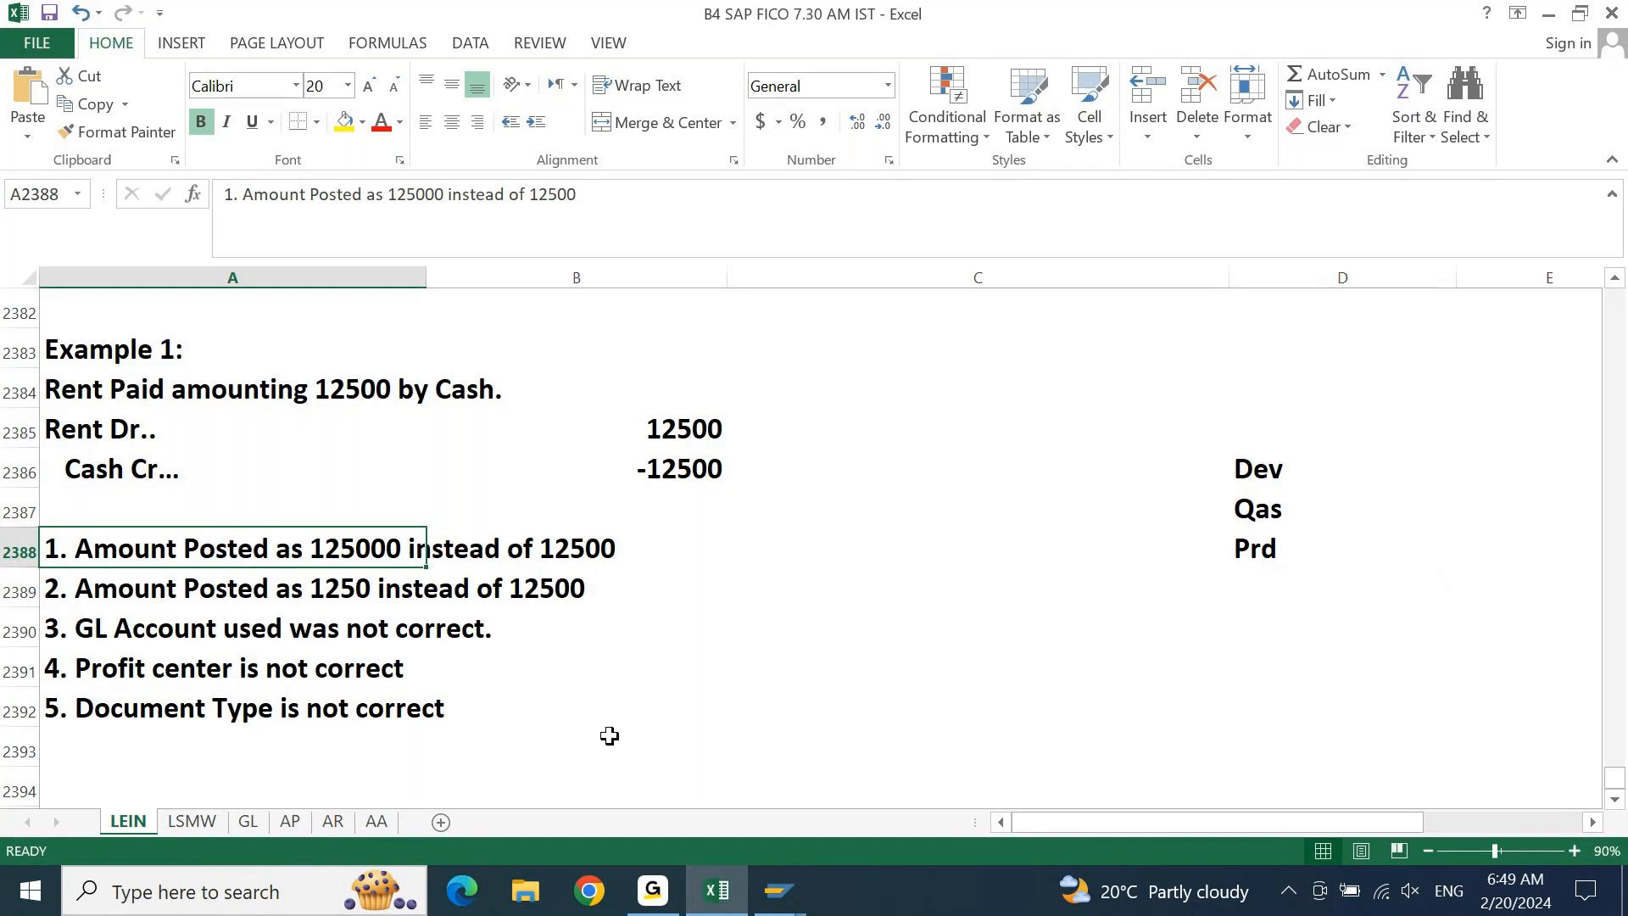
Add the notes "OSS Note" in C2391 and "Raising an Incident with SAP" in C2392
click(979, 675)
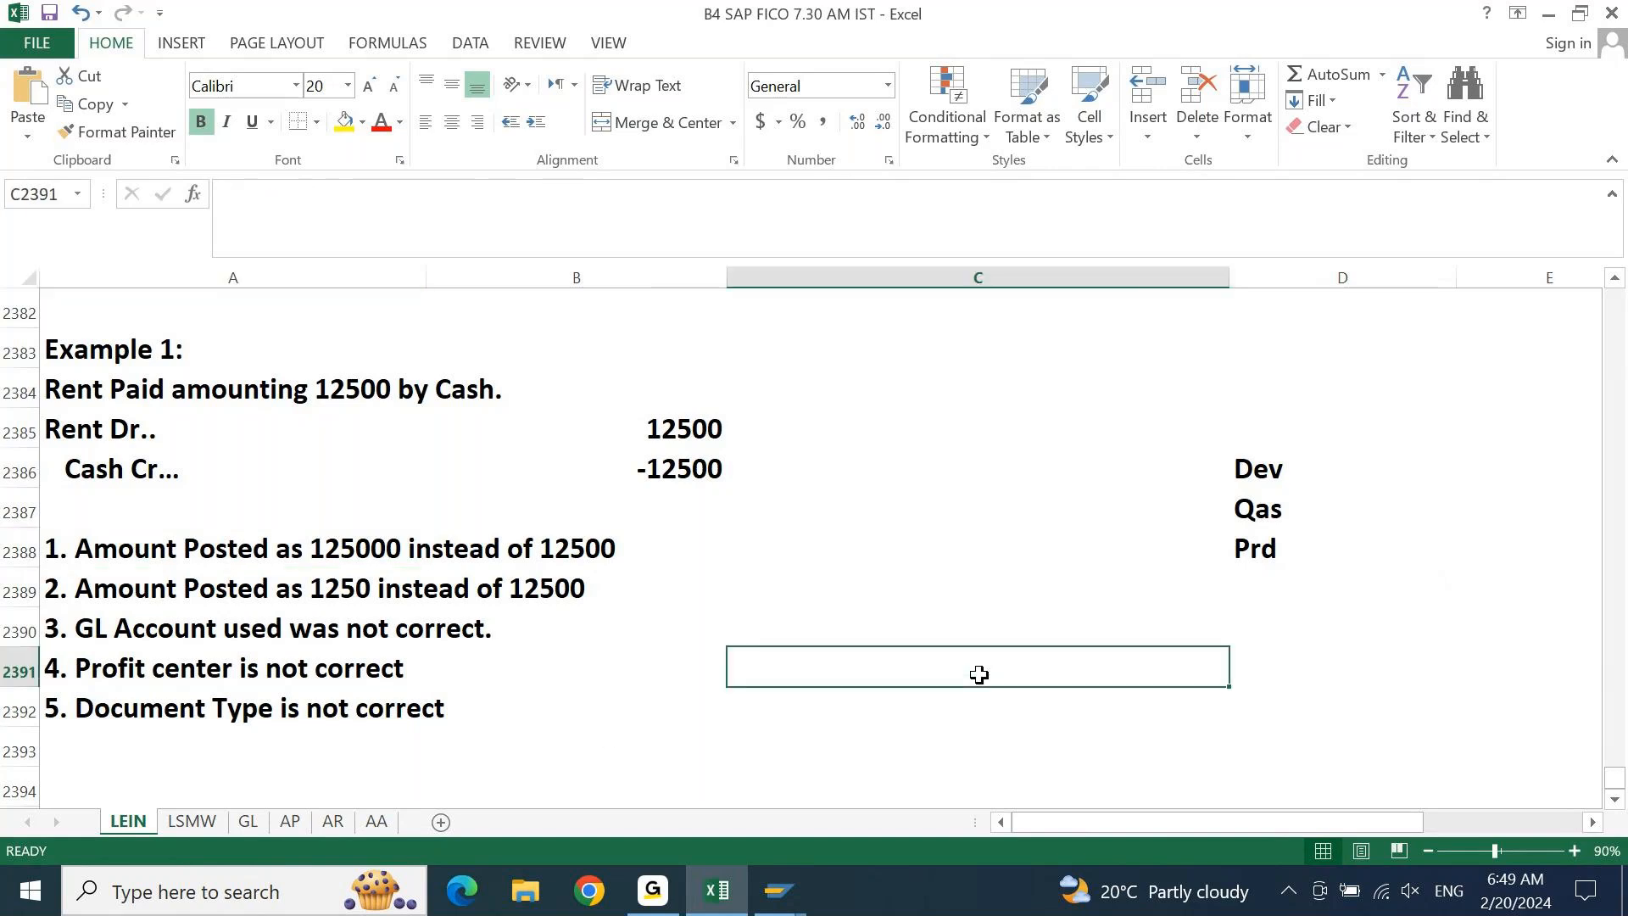
text(OSS N)
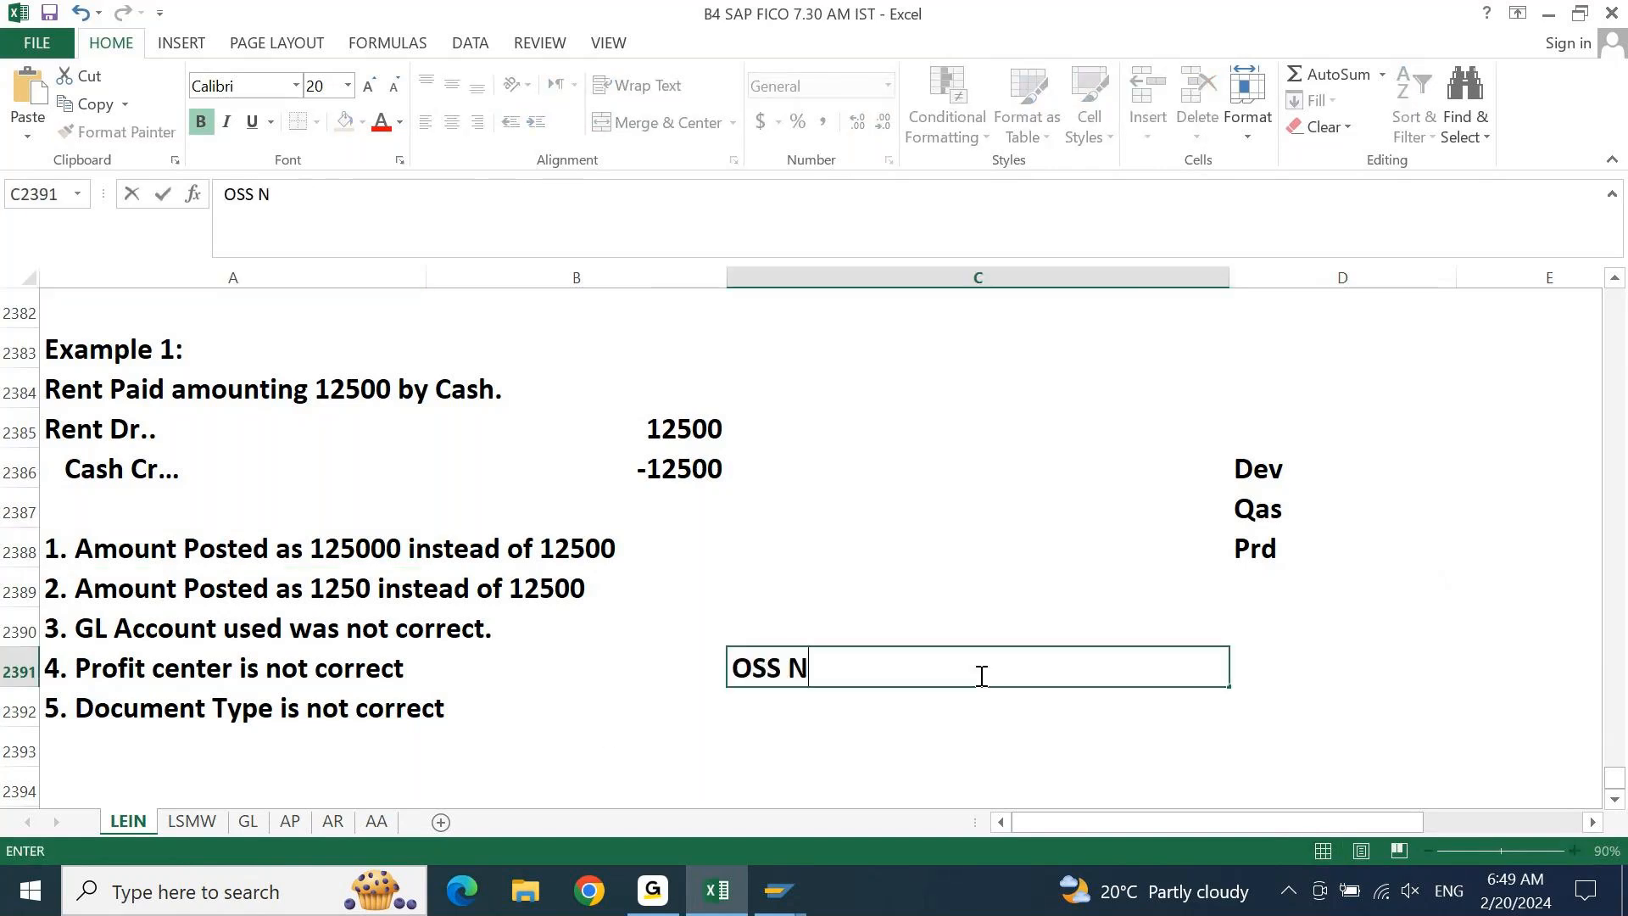
text(ote)
key(Return)
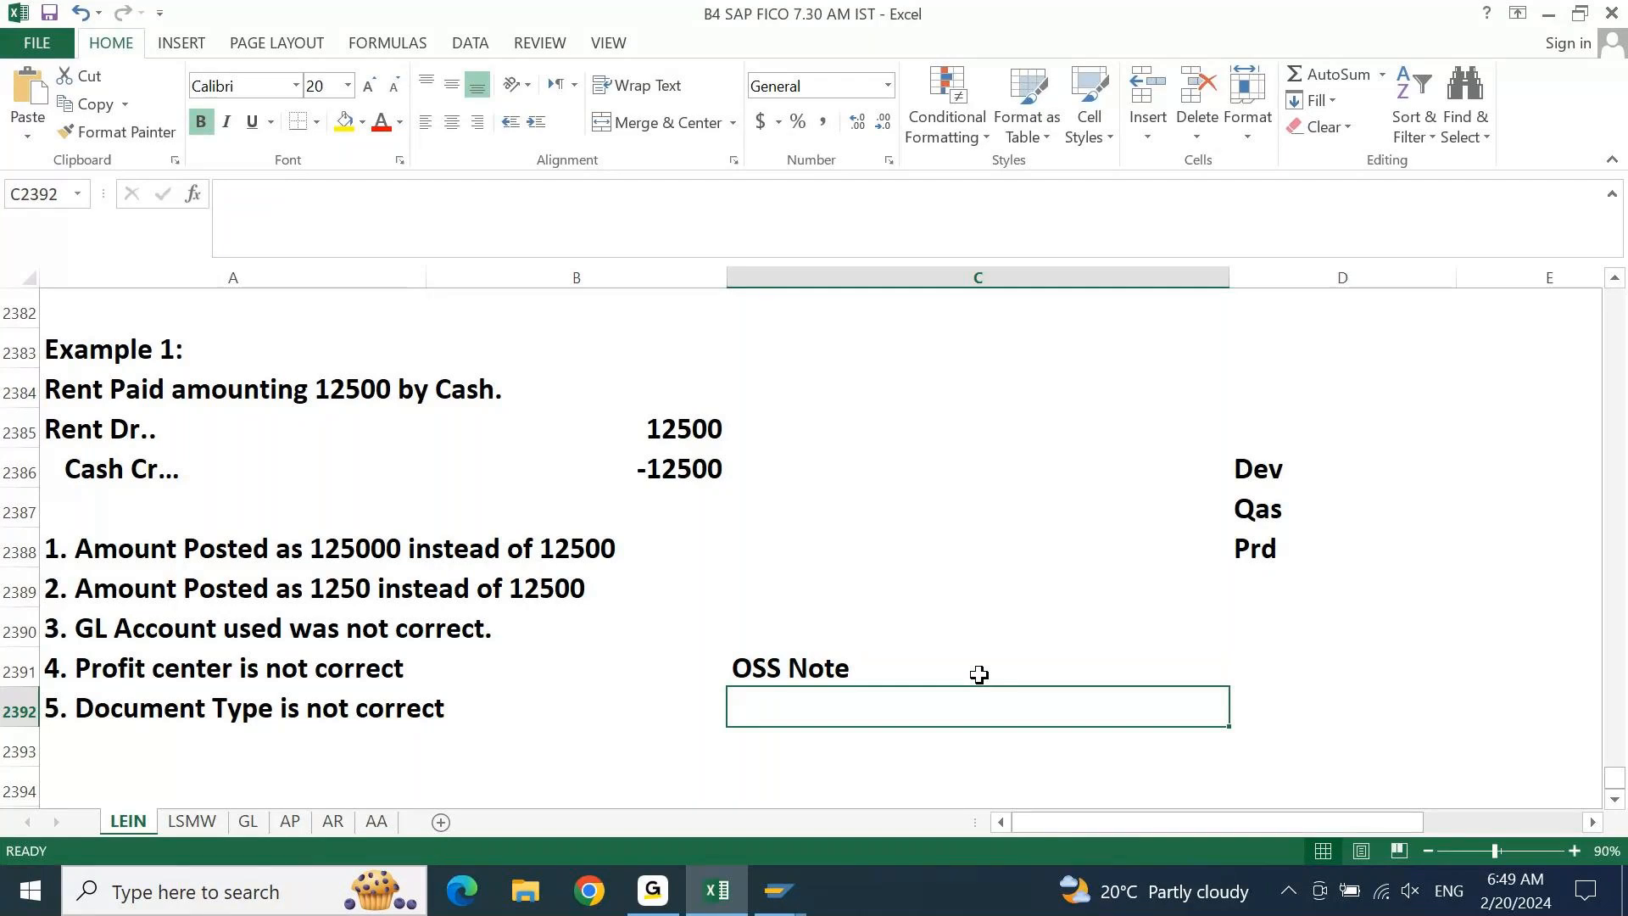
text(Eaising)
key(Escape)
text(Raising an Incident with SAP)
key(Return)
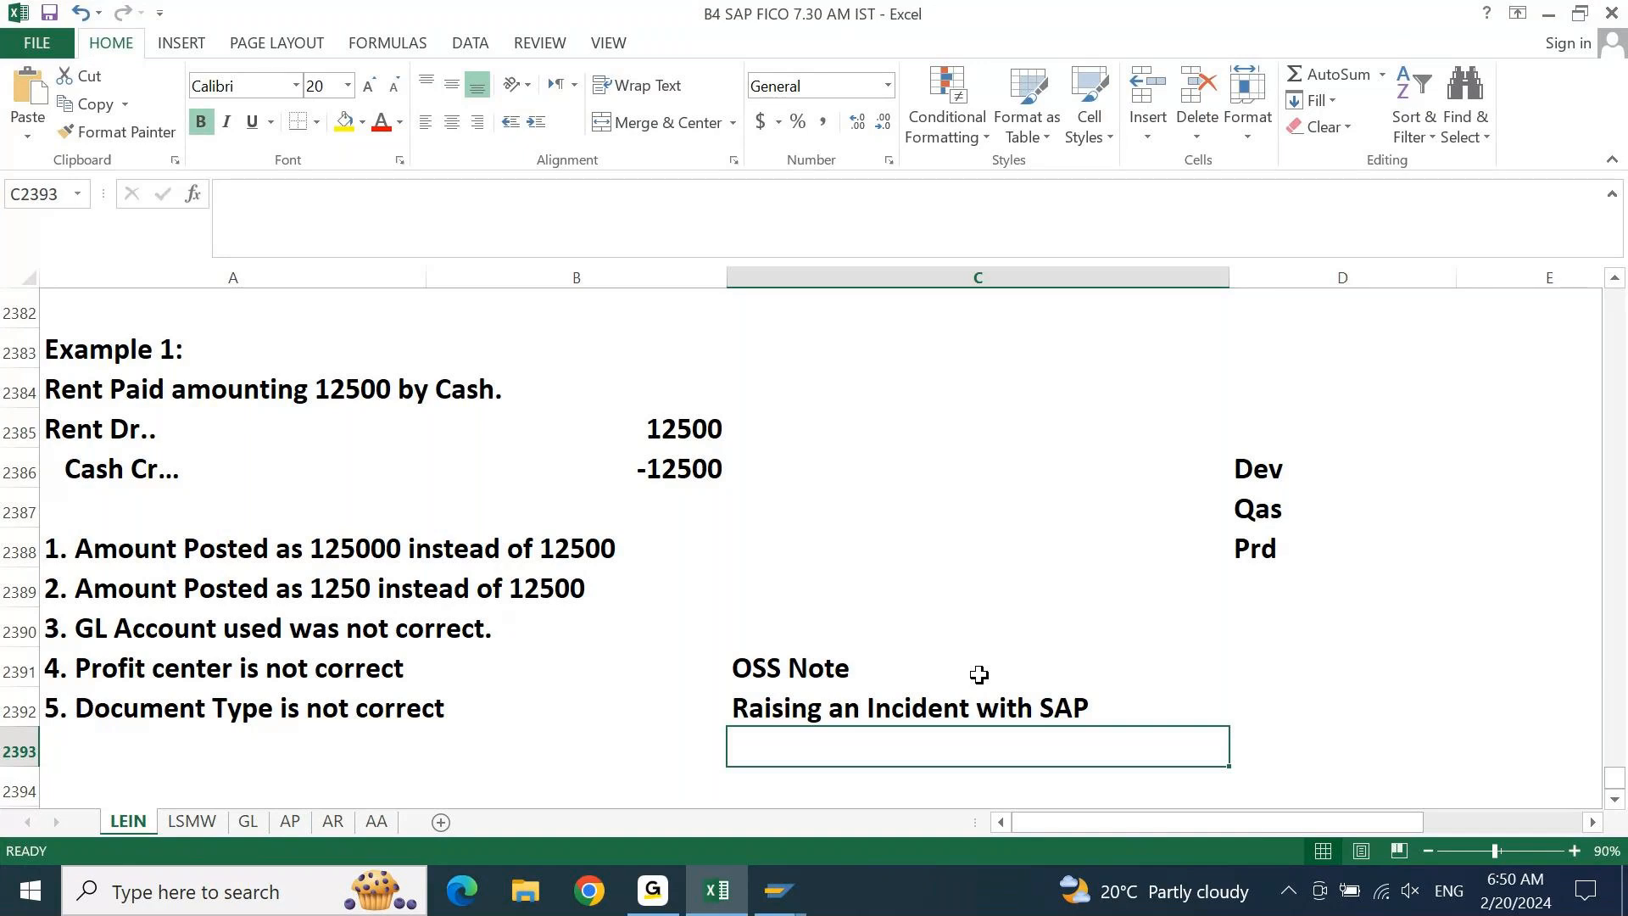
Go over the incident note and the Dev and Qas entries in column D
key(Up)
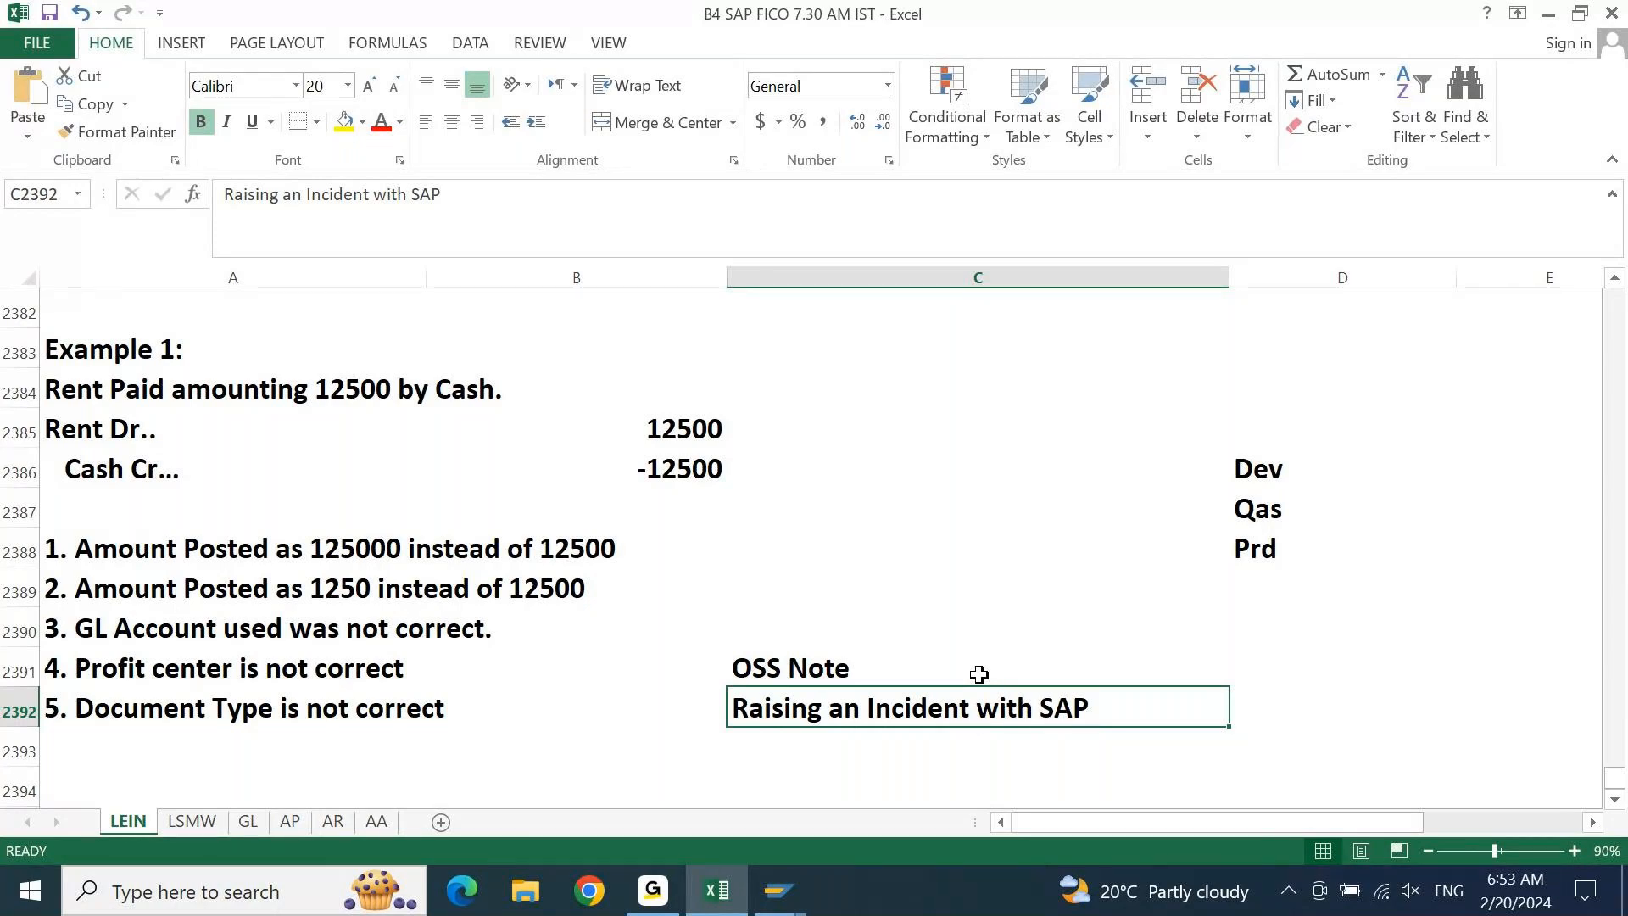
key(Right)
key(Up)
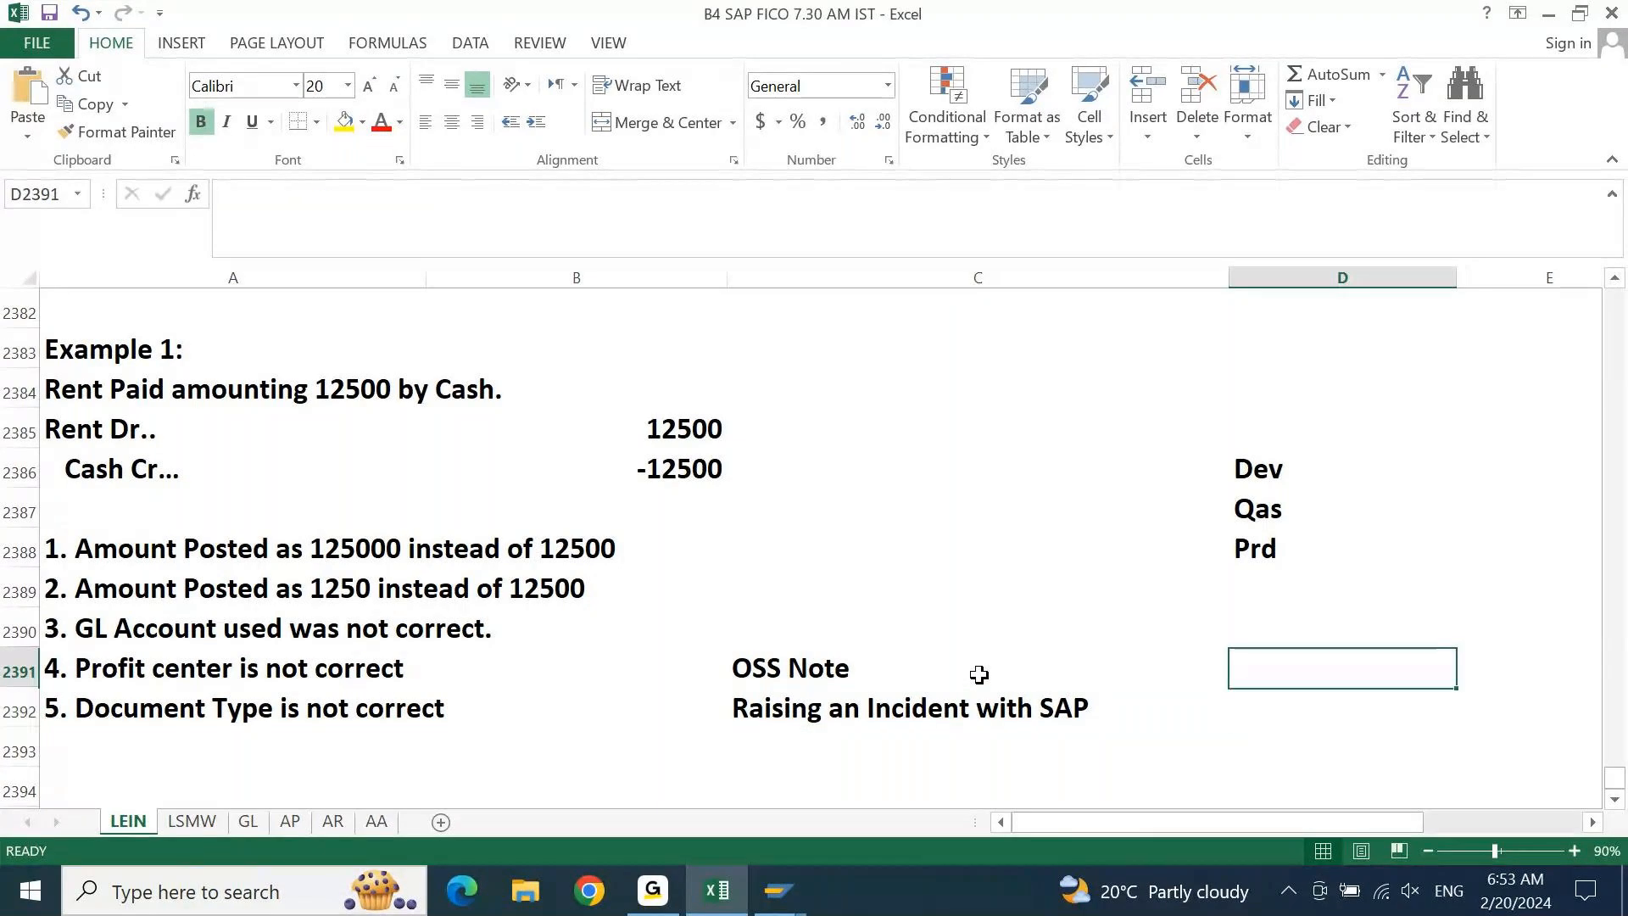
key(Up)
key(Up)
key(Up)
key(Up)
key(Up)
key(shift+Down)
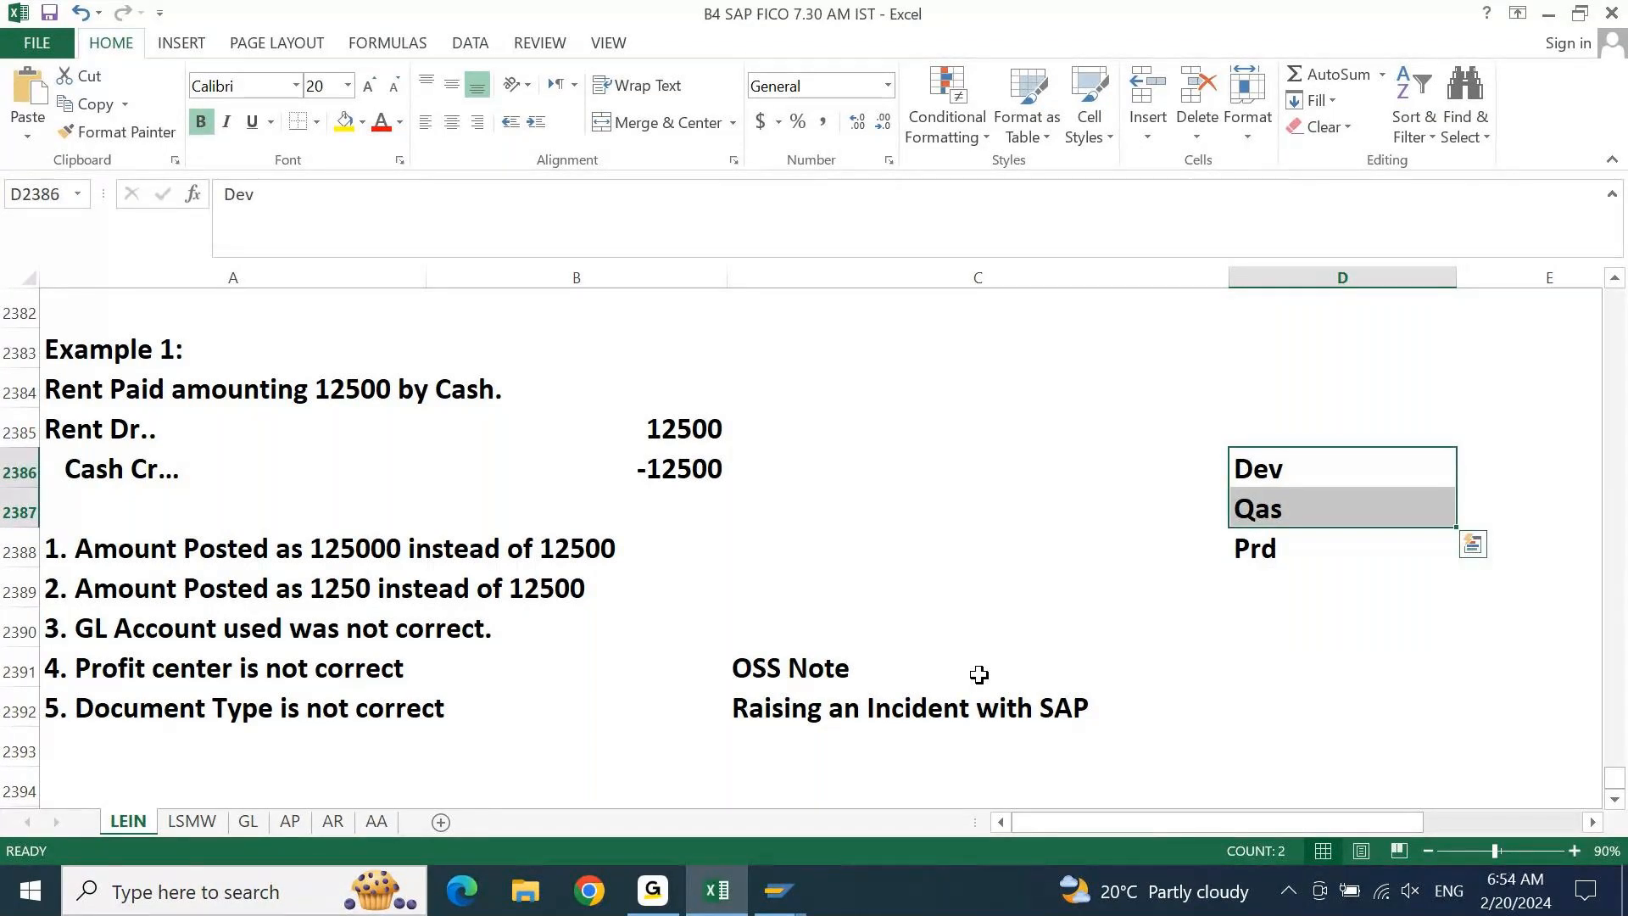
key(Down)
key(Up)
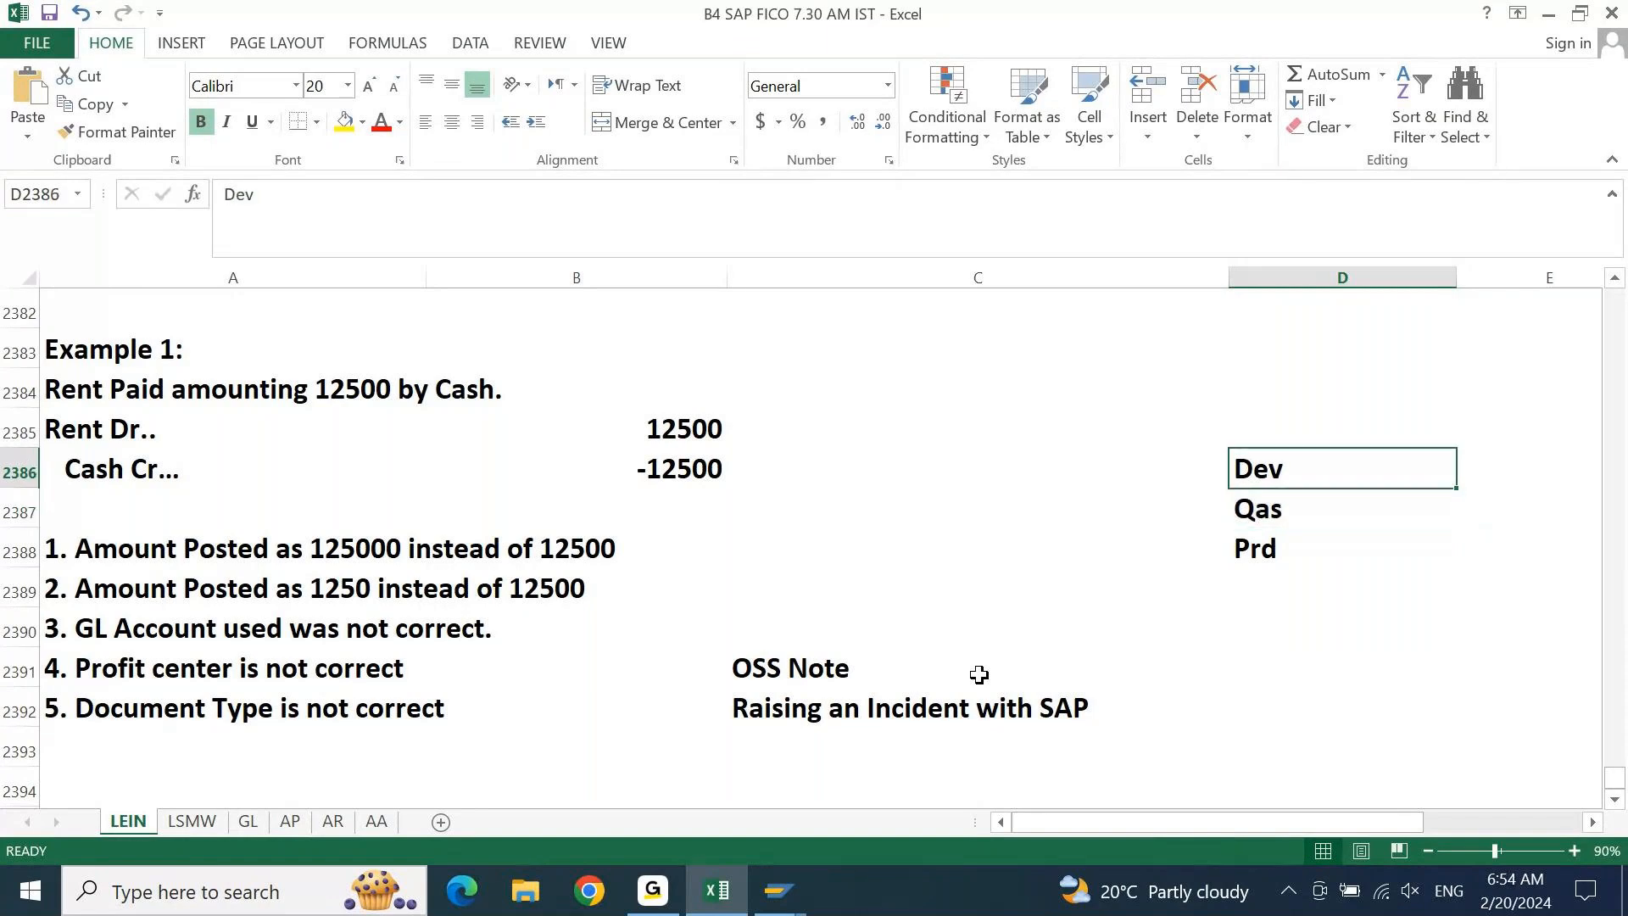
key(Down)
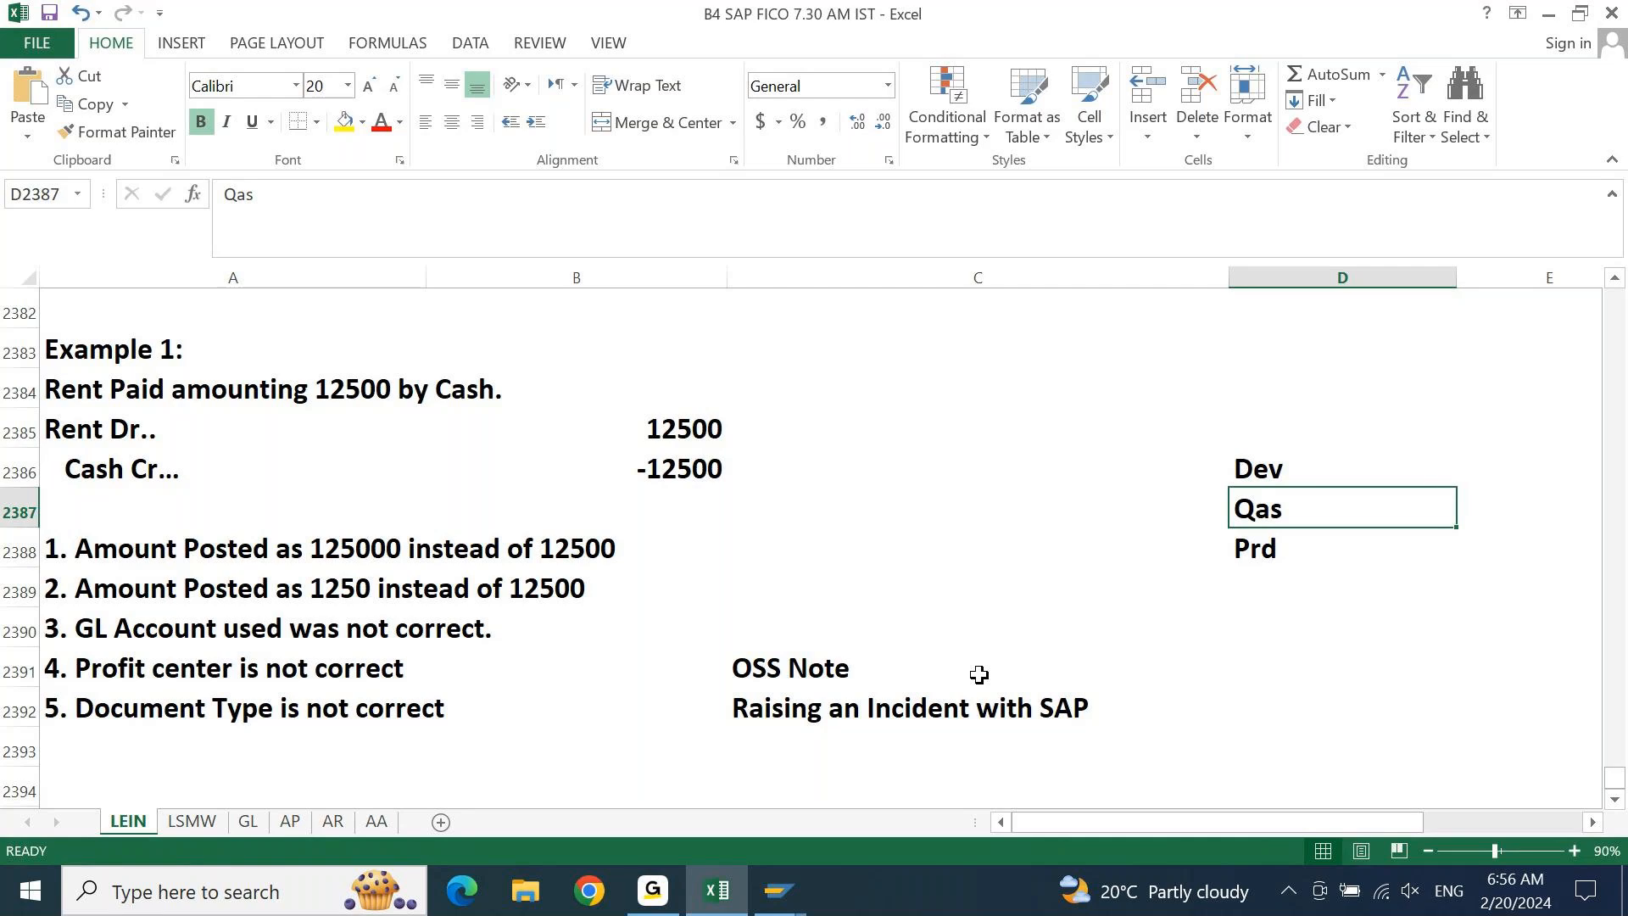
Enter the wrongly posted amount 1250 in C2389 beside the second error scenario
key(Home)
key(Down)
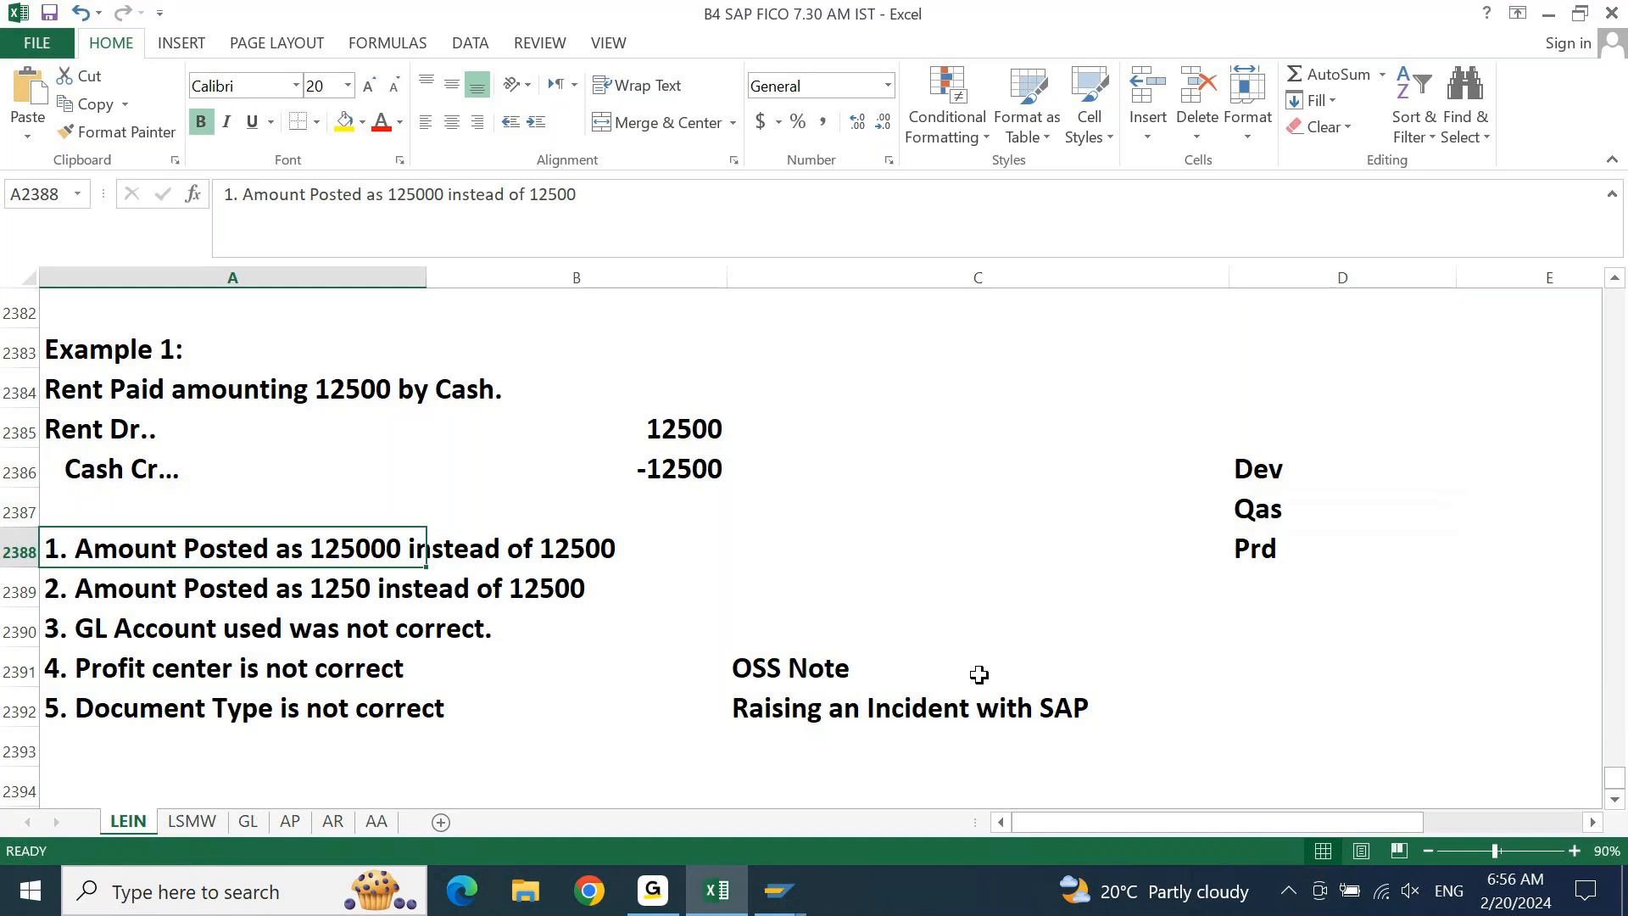
key(Down)
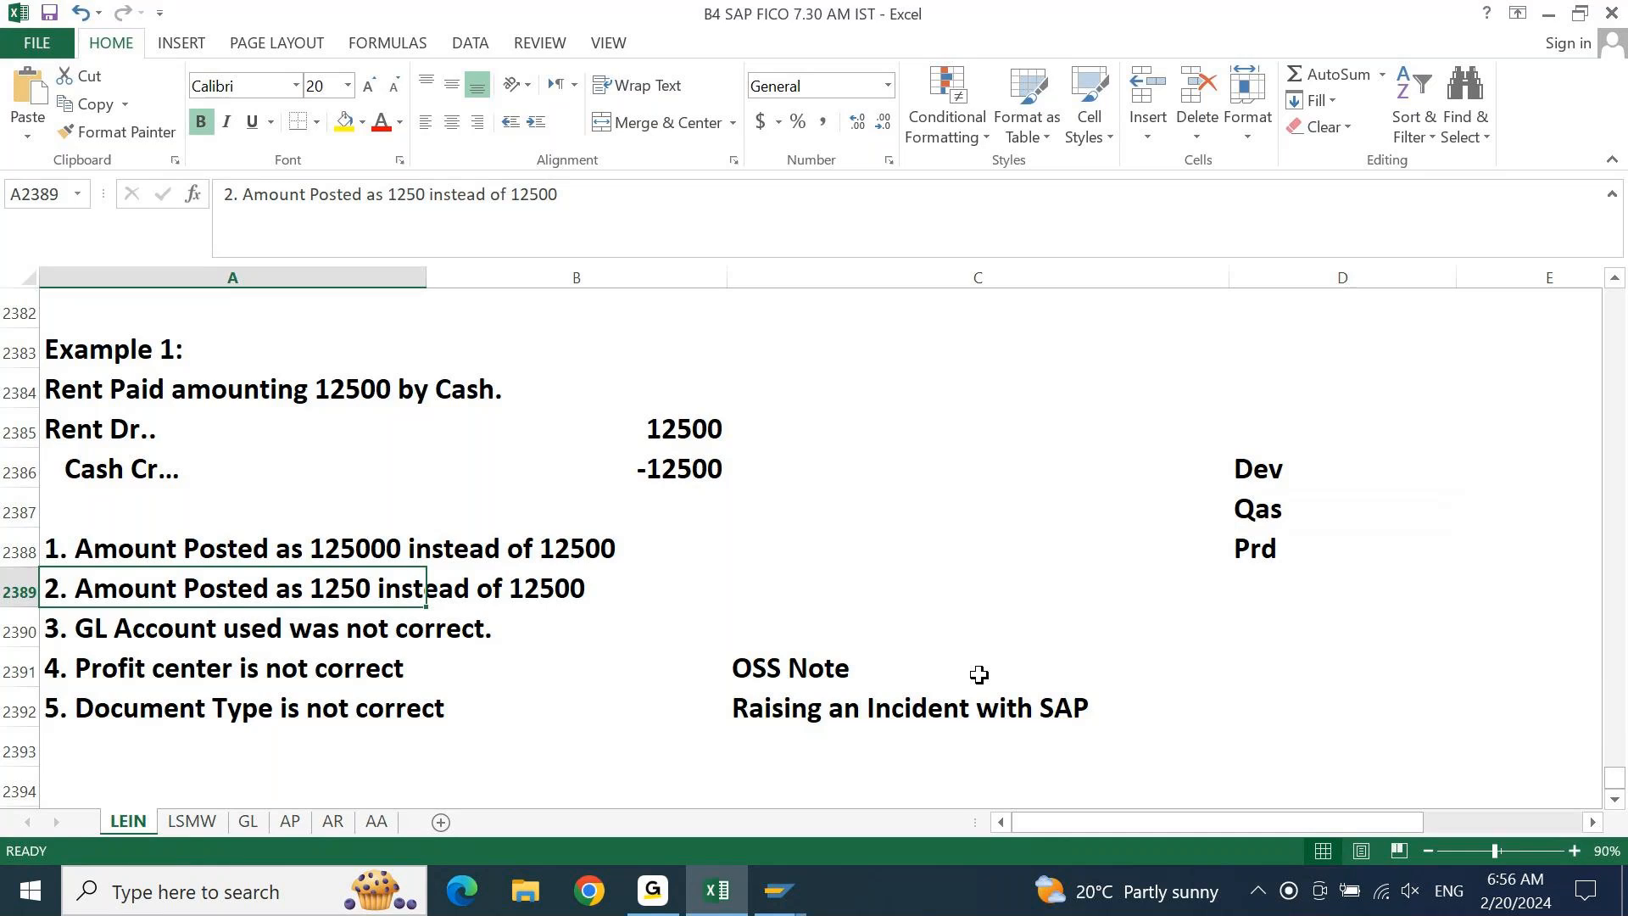
key(Right)
key(Right)
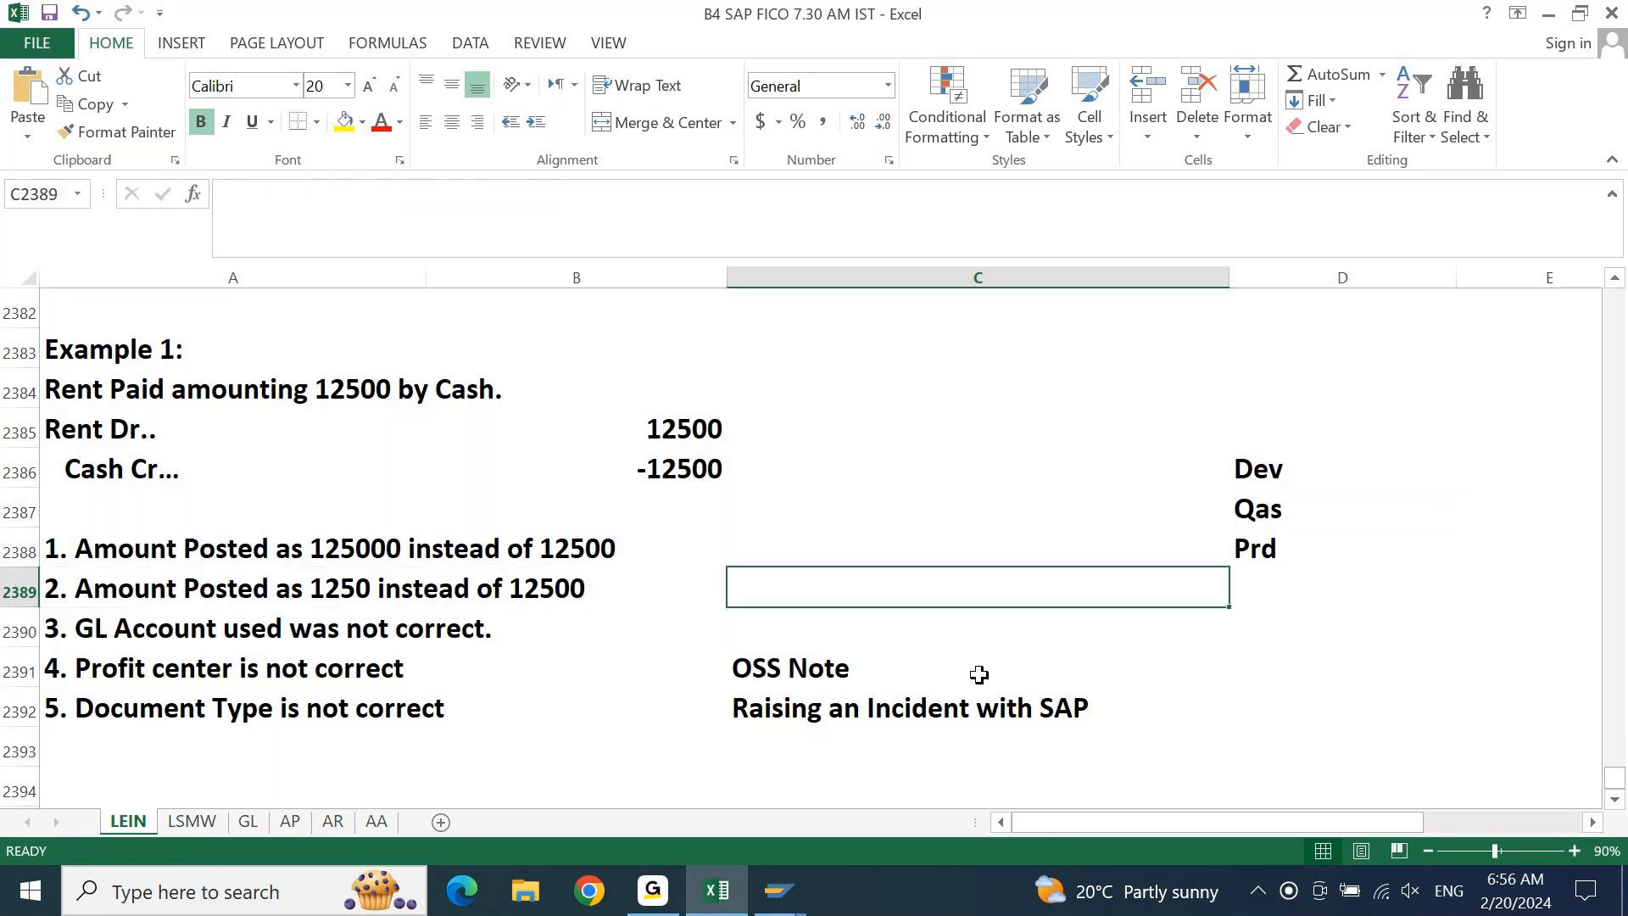
text(1250)
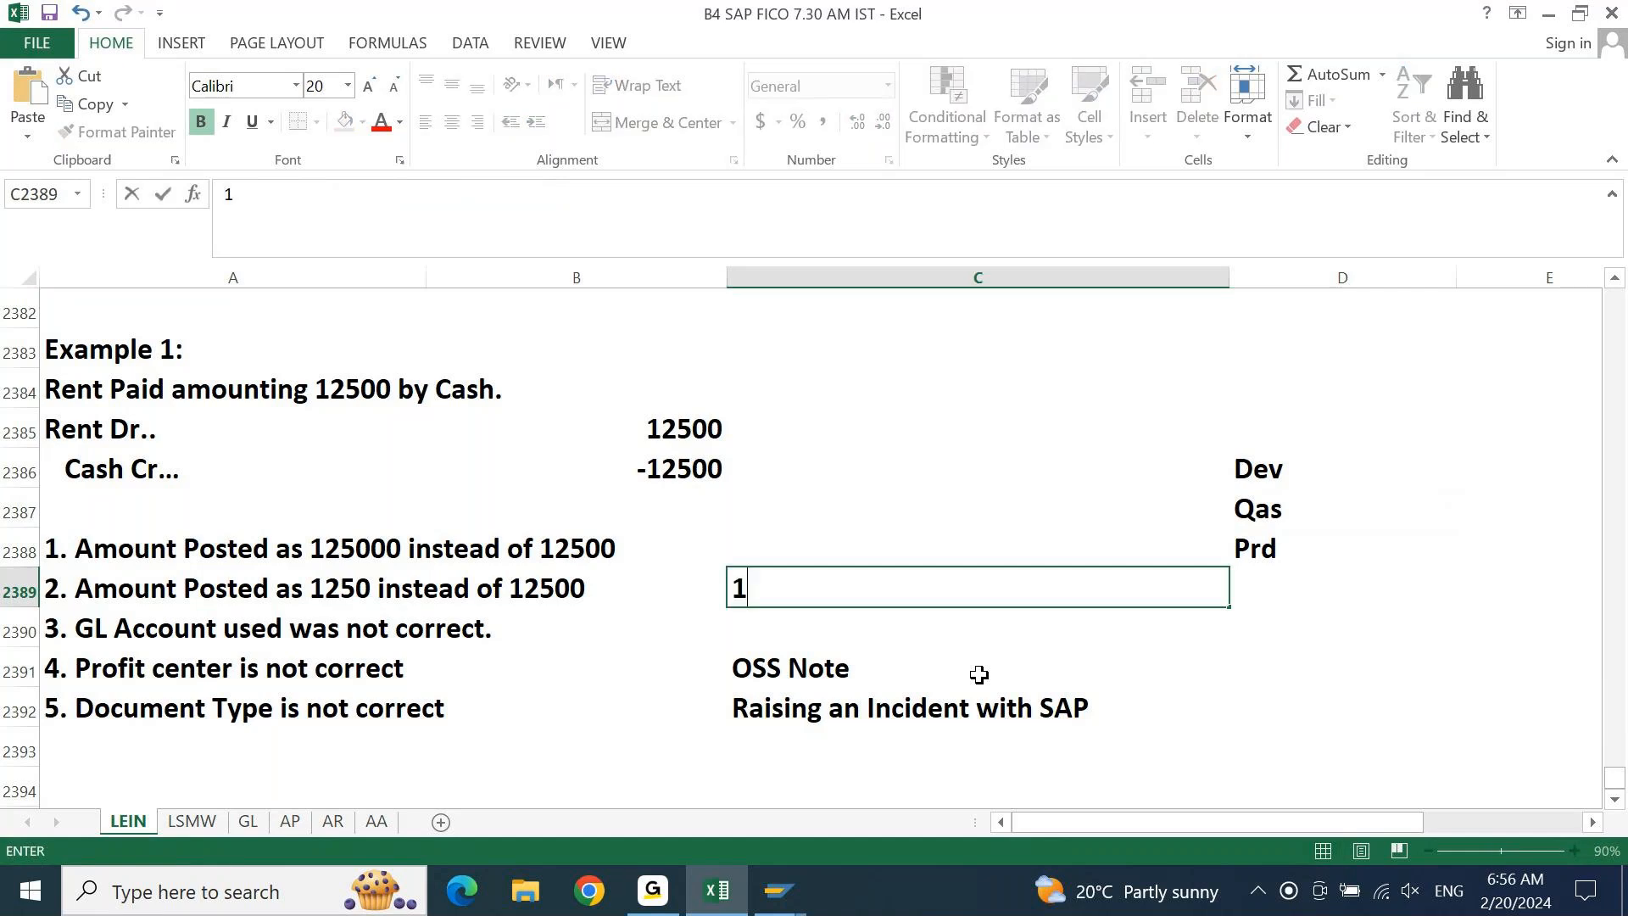
key(Return)
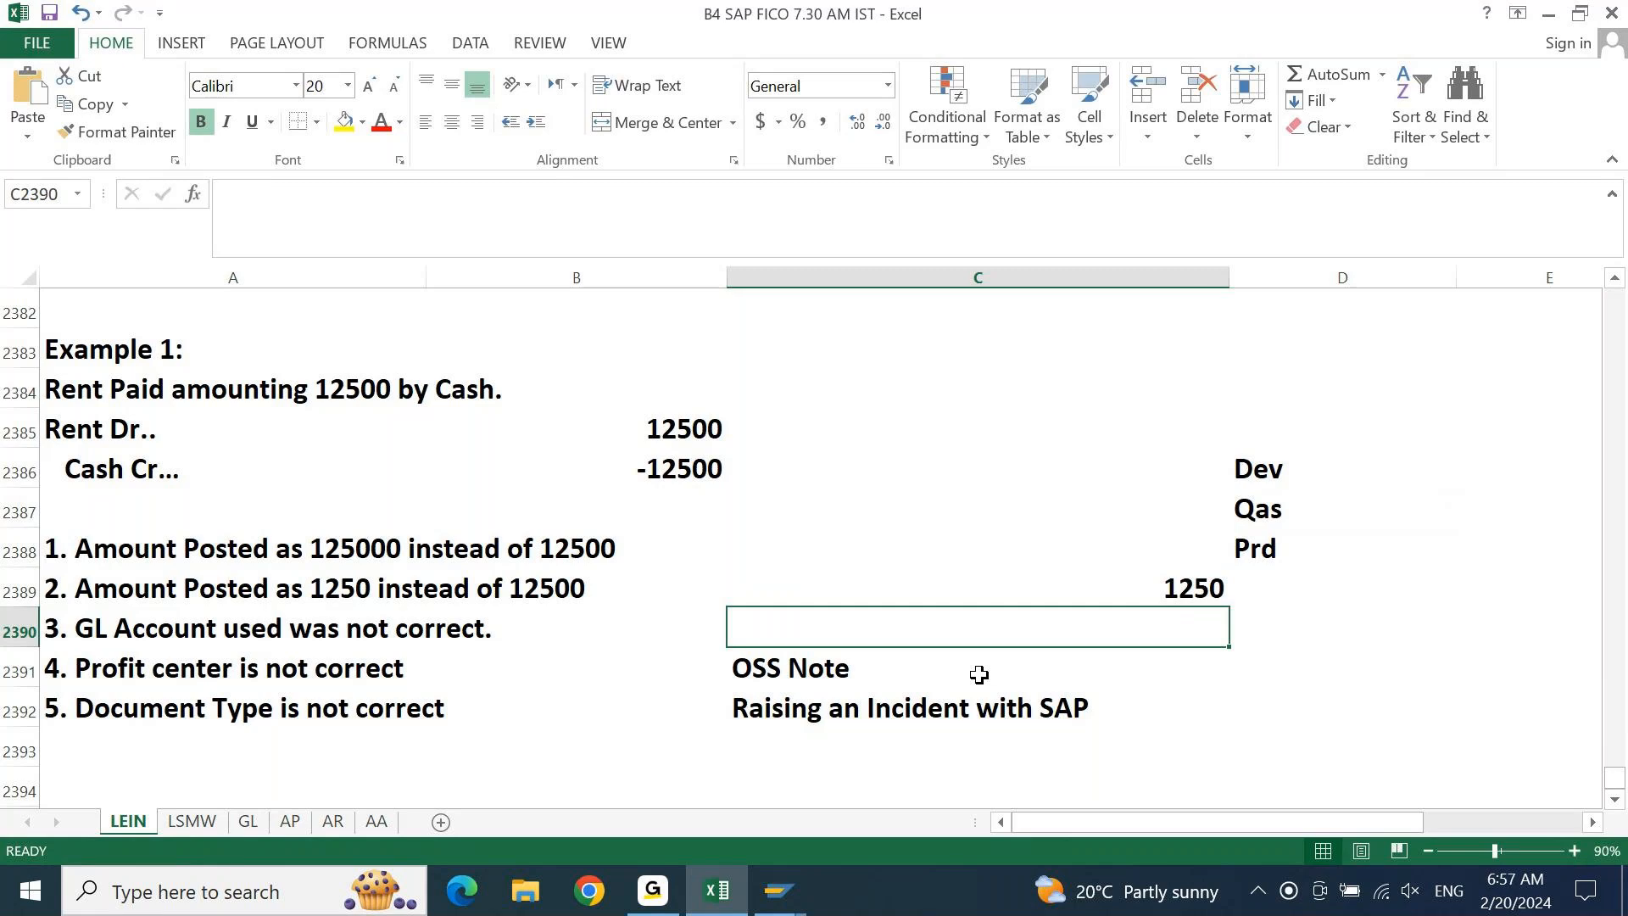
Calculate the under-posted rent difference in C2389 with the formula =12500-1250
key(Up)
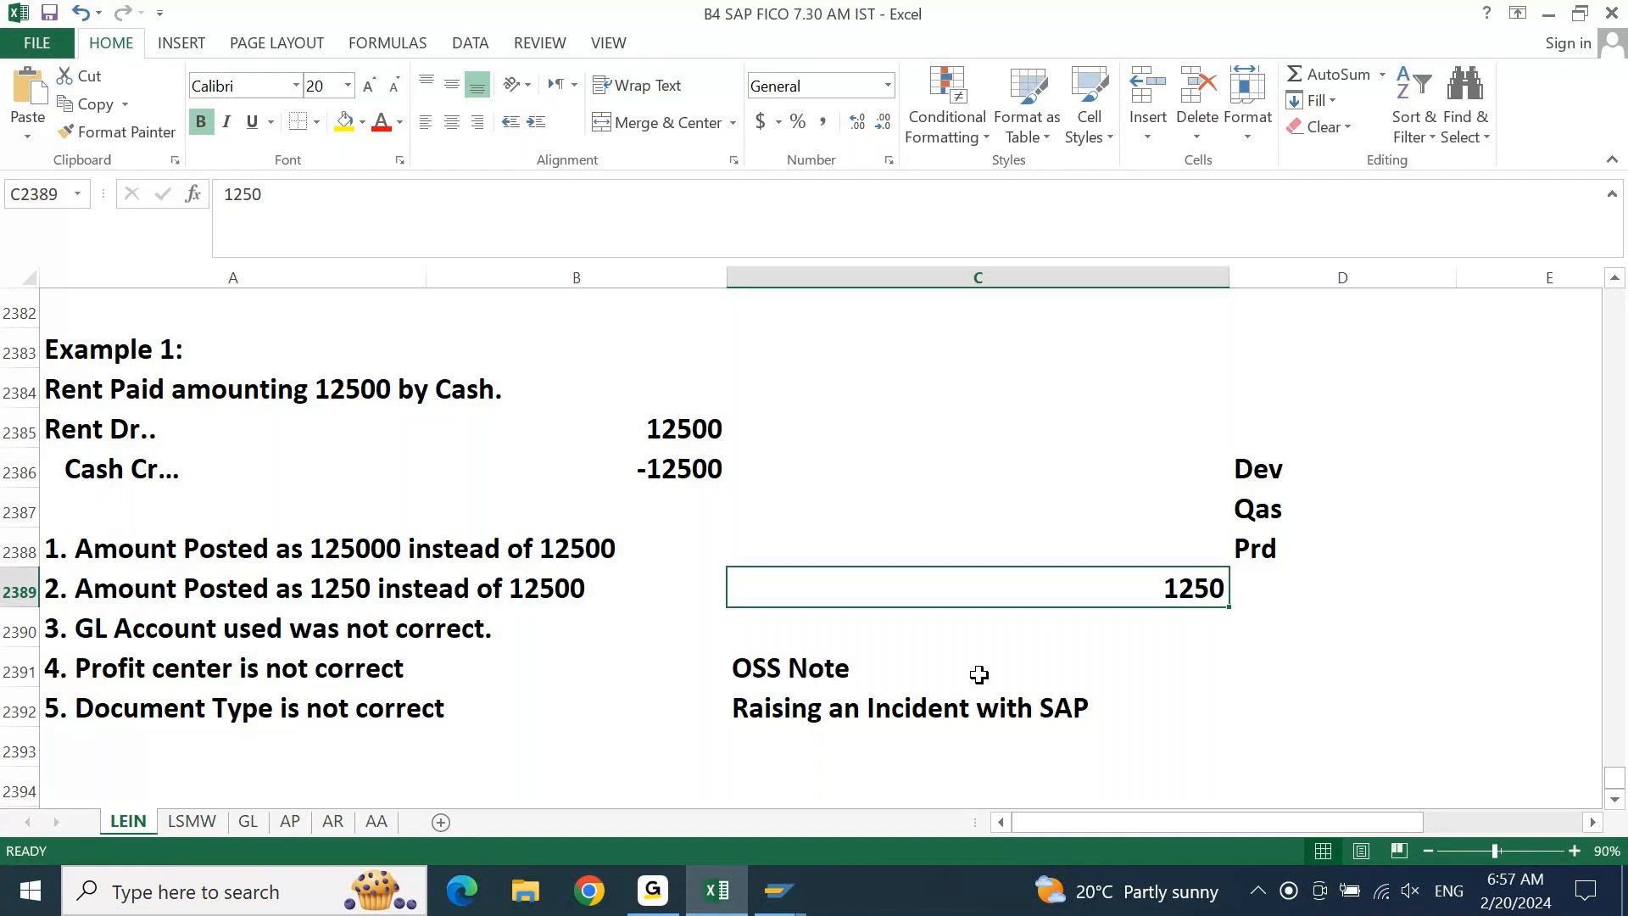
text(=)
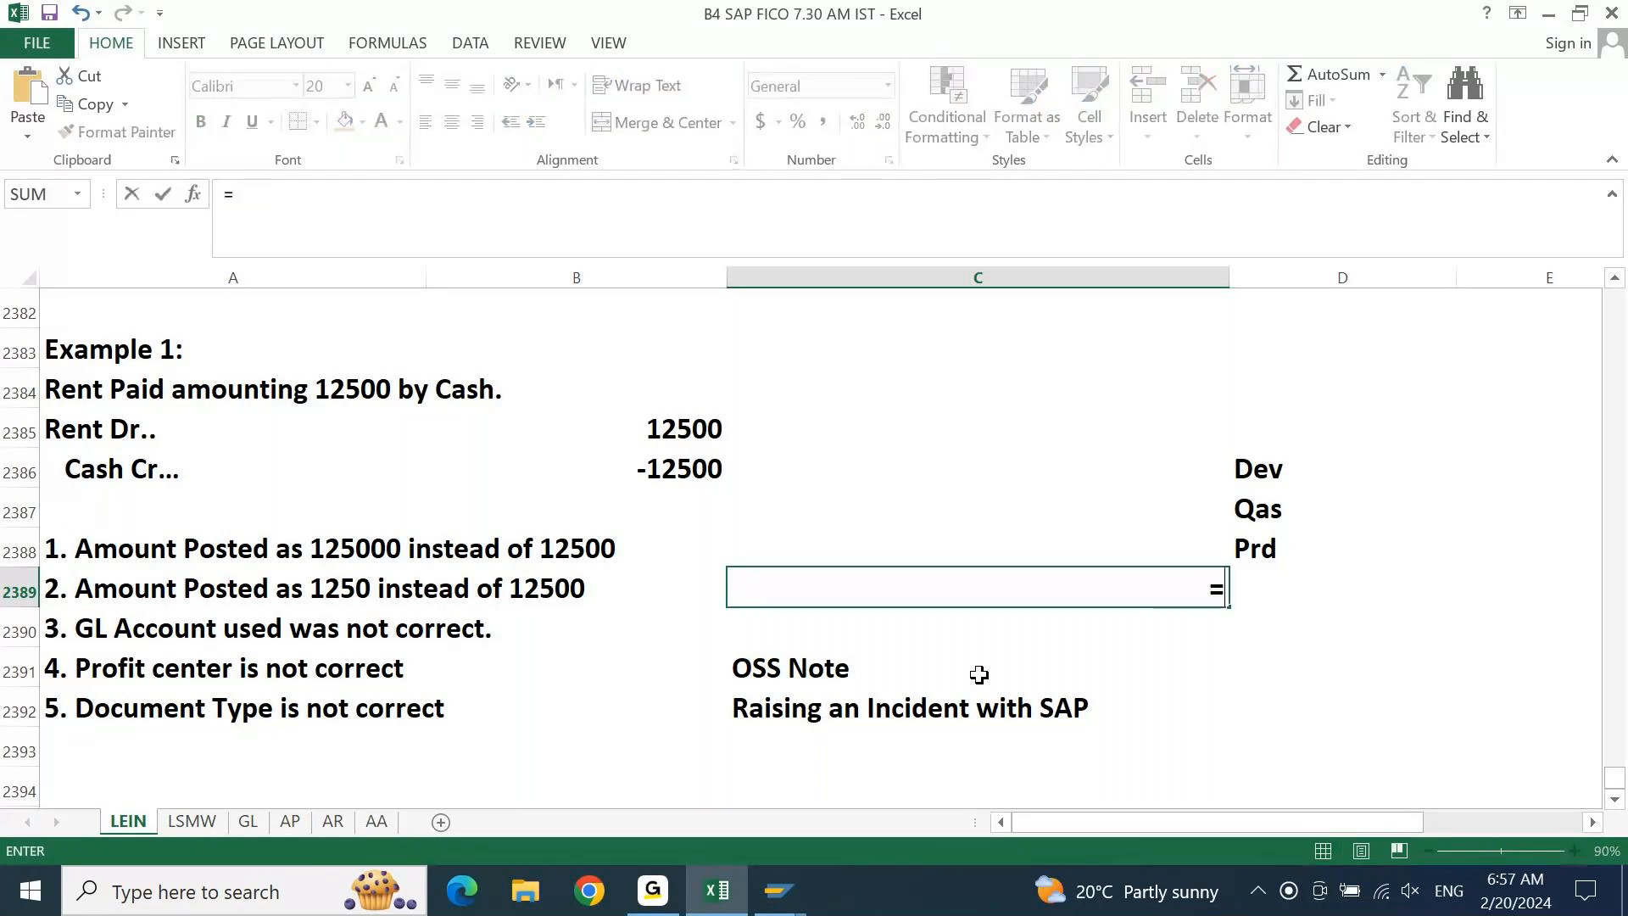
key(F1)
click(1035, 111)
text(1520)
key(BackSpace)
key(BackSpace)
key(BackSpace)
text(2500-1250)
key(Return)
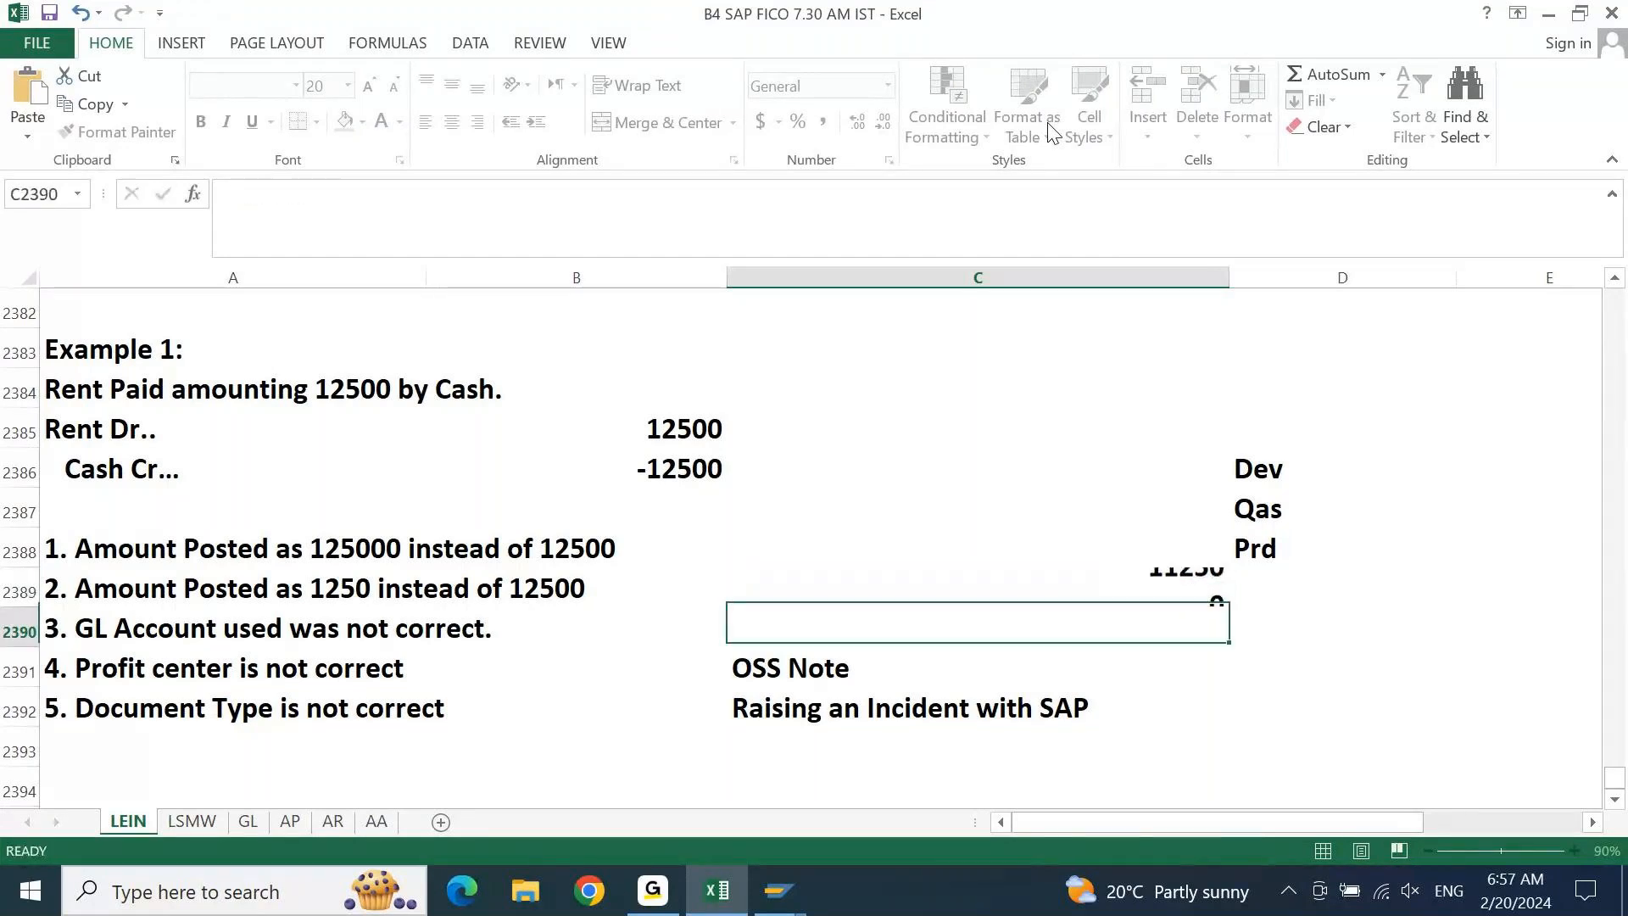
Replace the contents of C2389 with the text "1250 + 11250" for the second error scenario
key(Up)
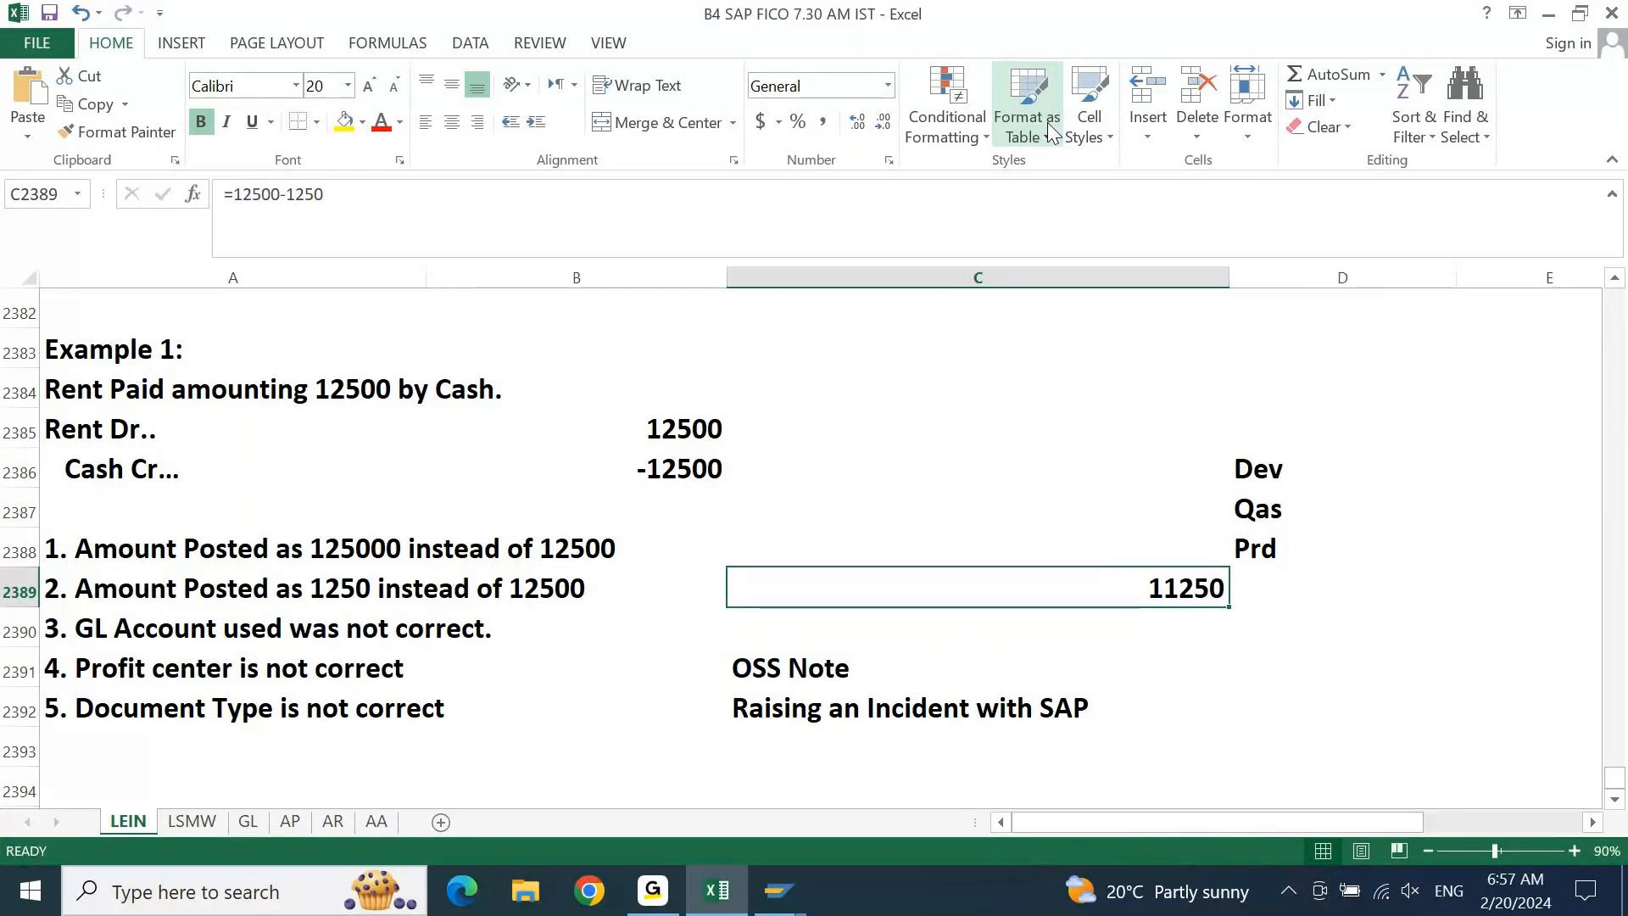
text(12)
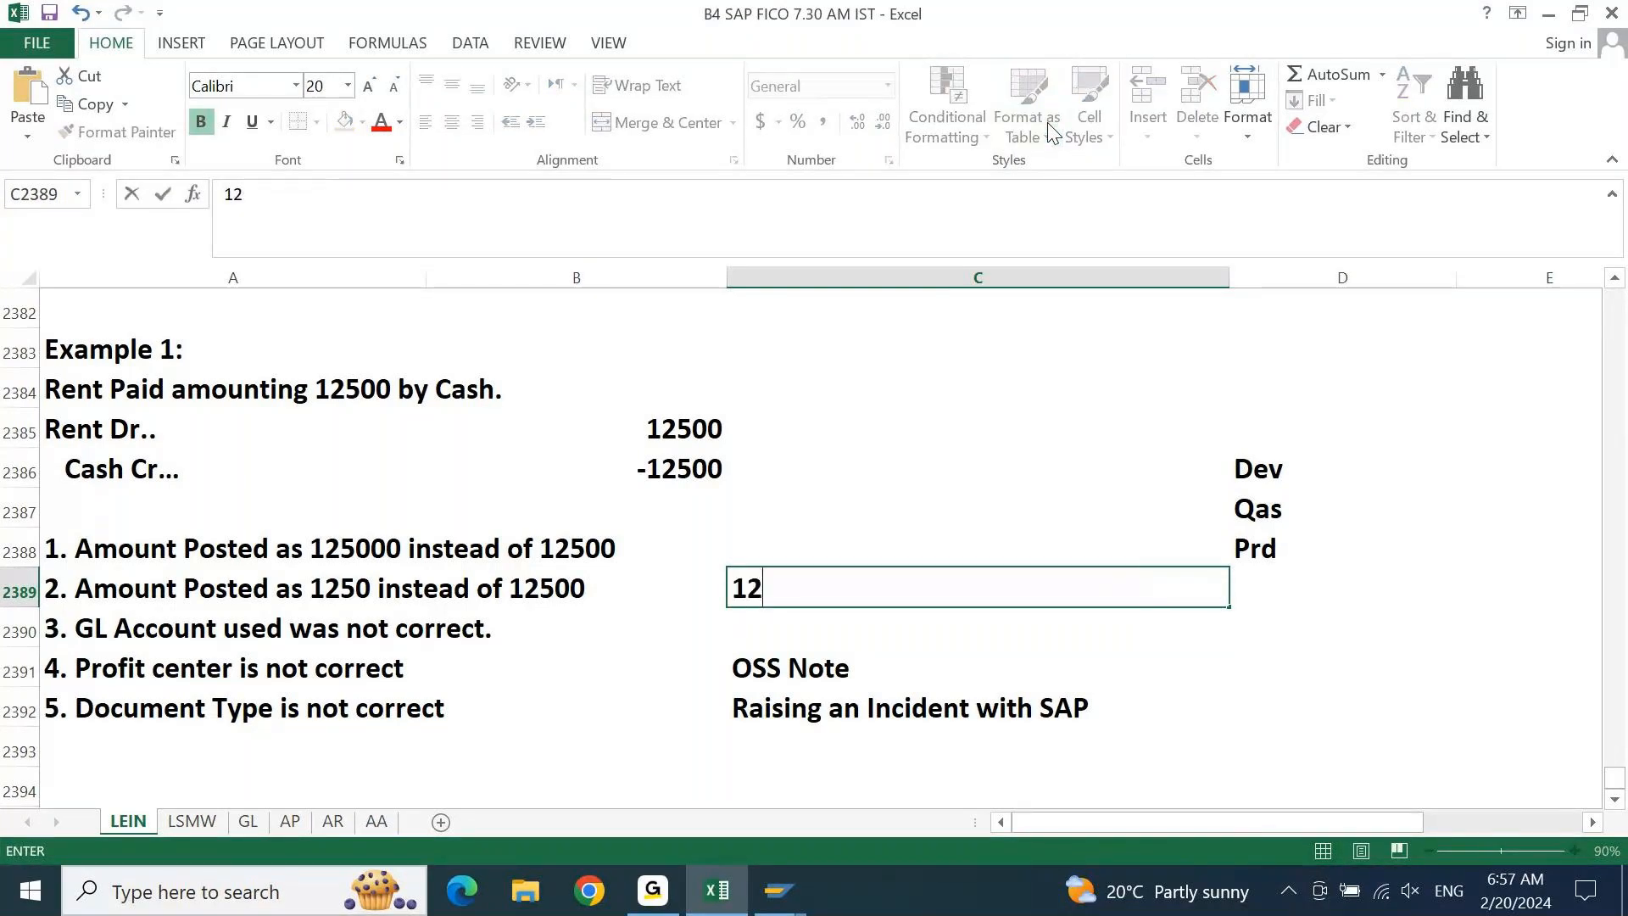
text(50  + 11250)
key(Return)
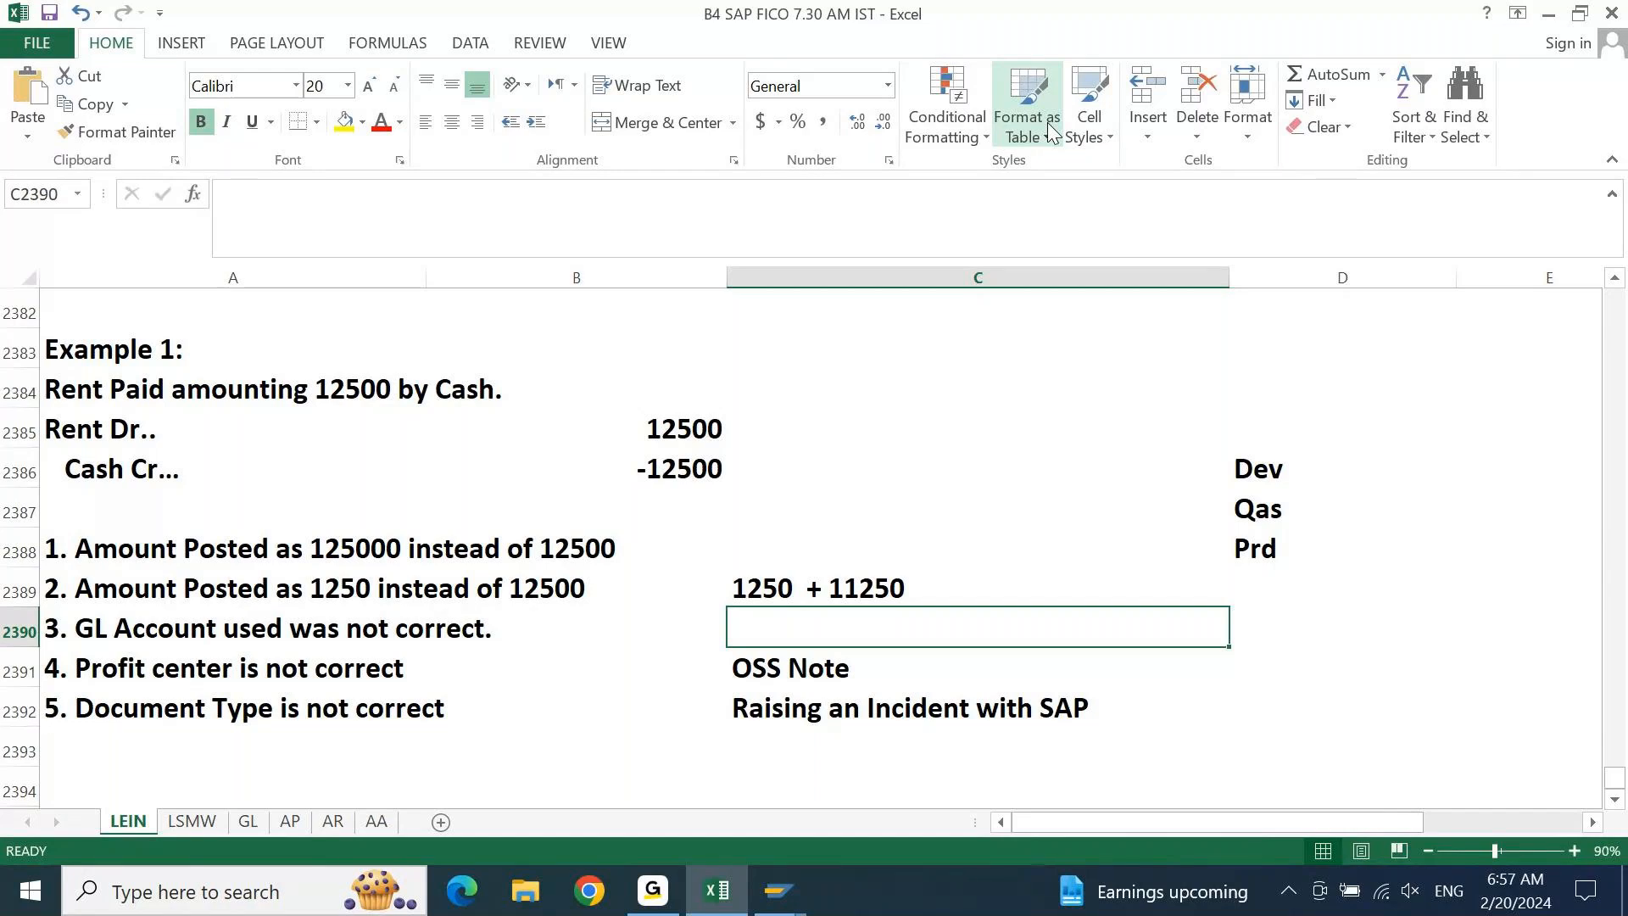
Enter the note "Wages GL was used..." in C2390 beside the third error scenario
key(Up)
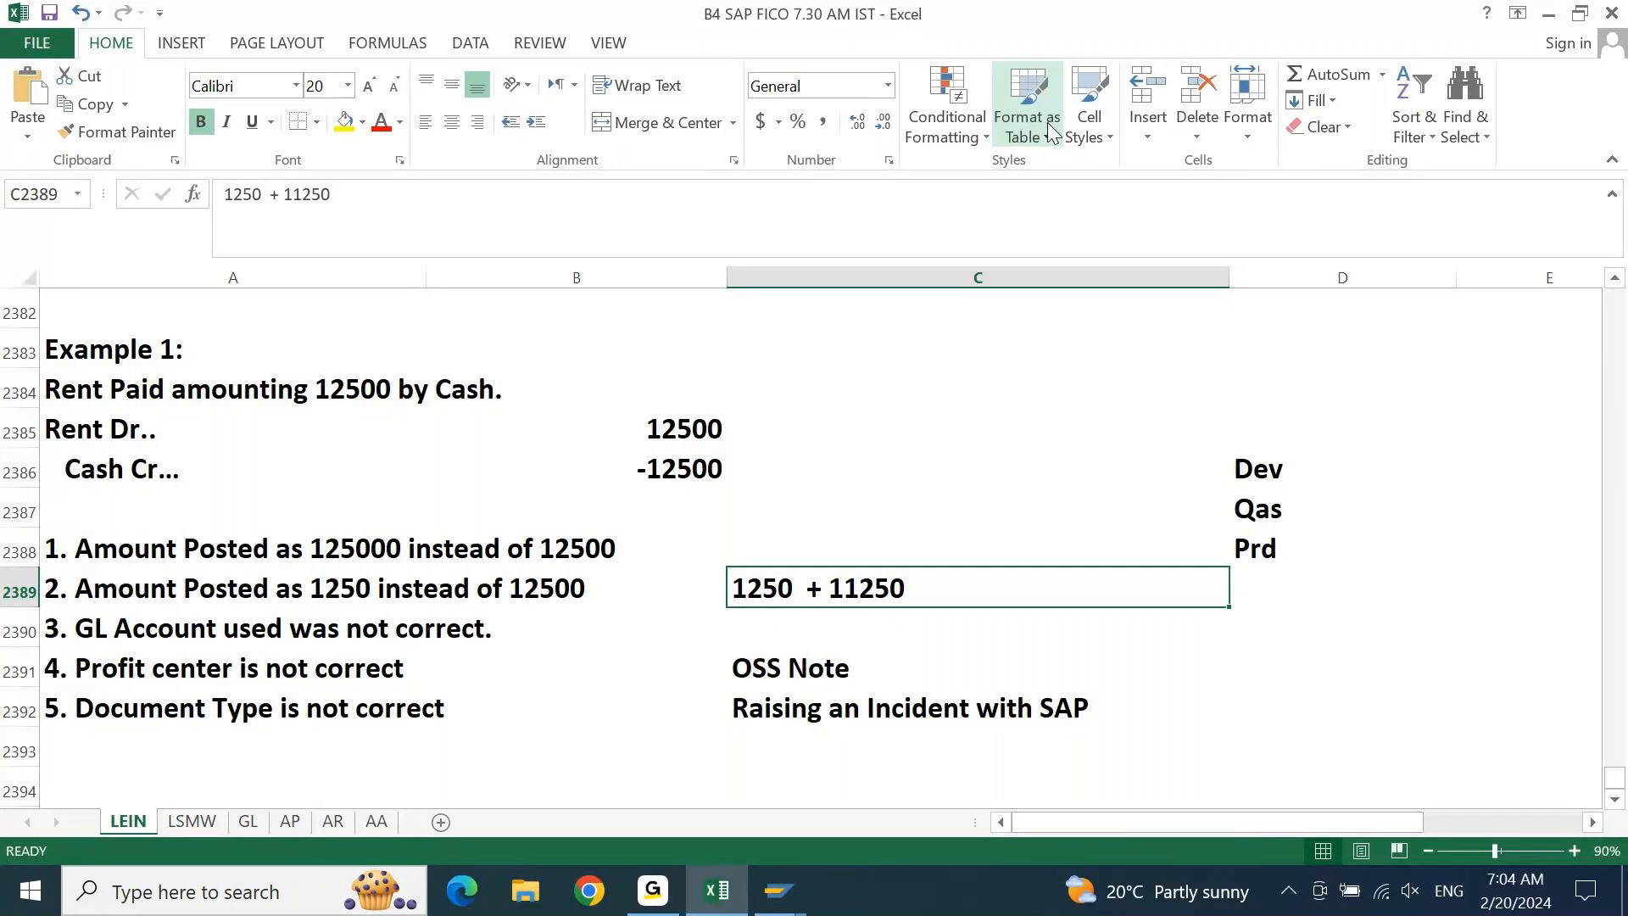
key(Left)
key(Right)
key(Return)
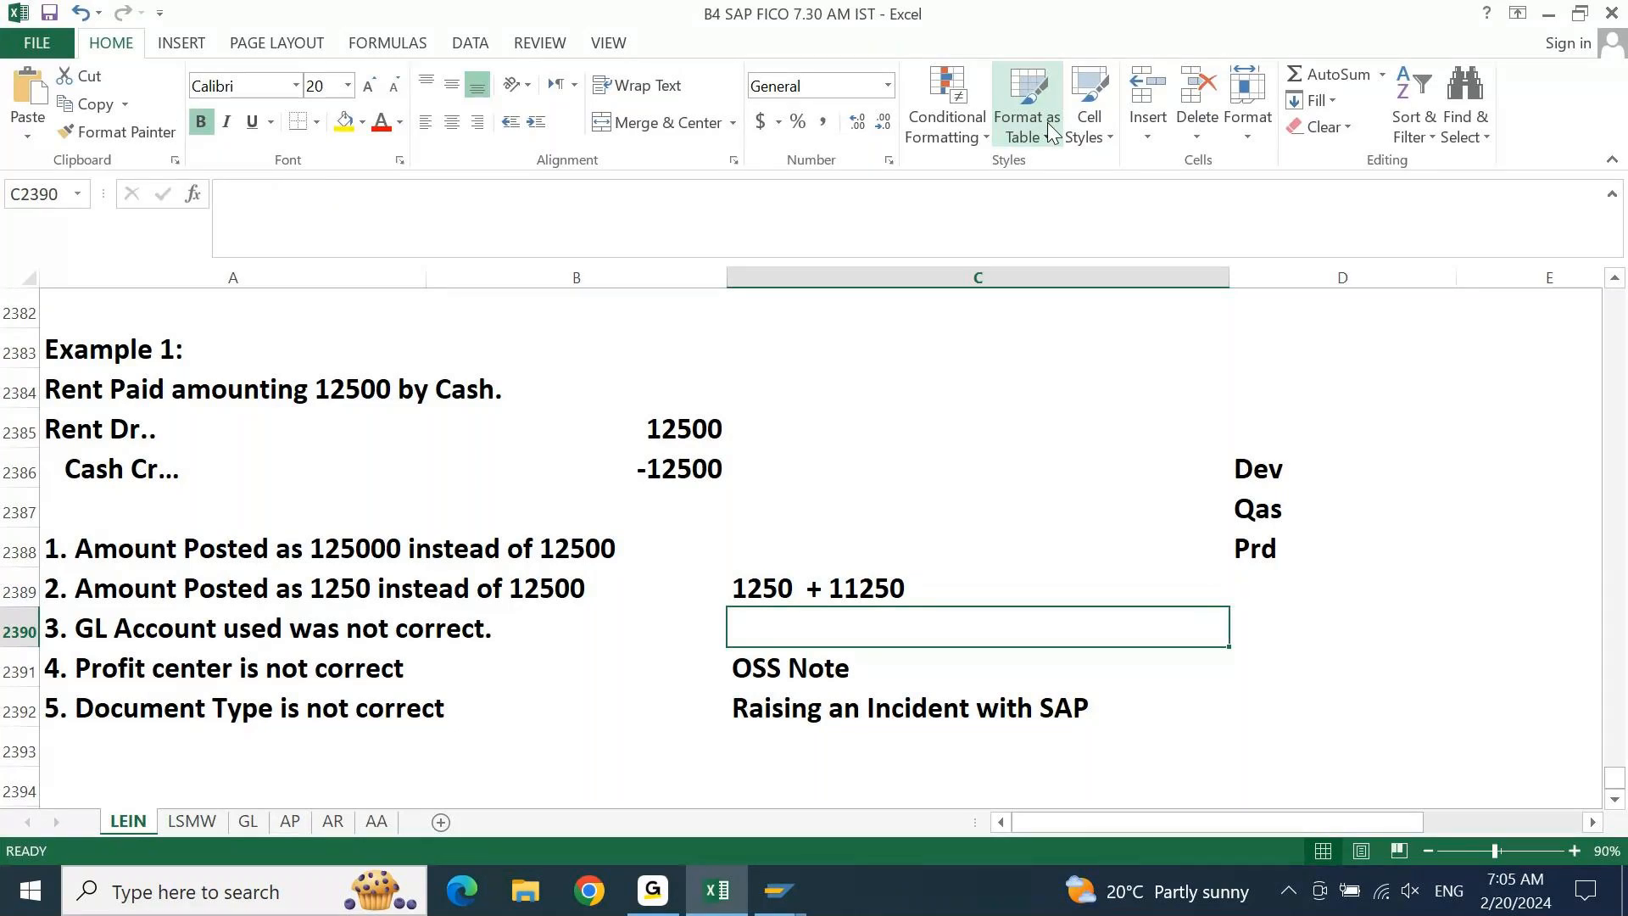
key(Left)
key(Right)
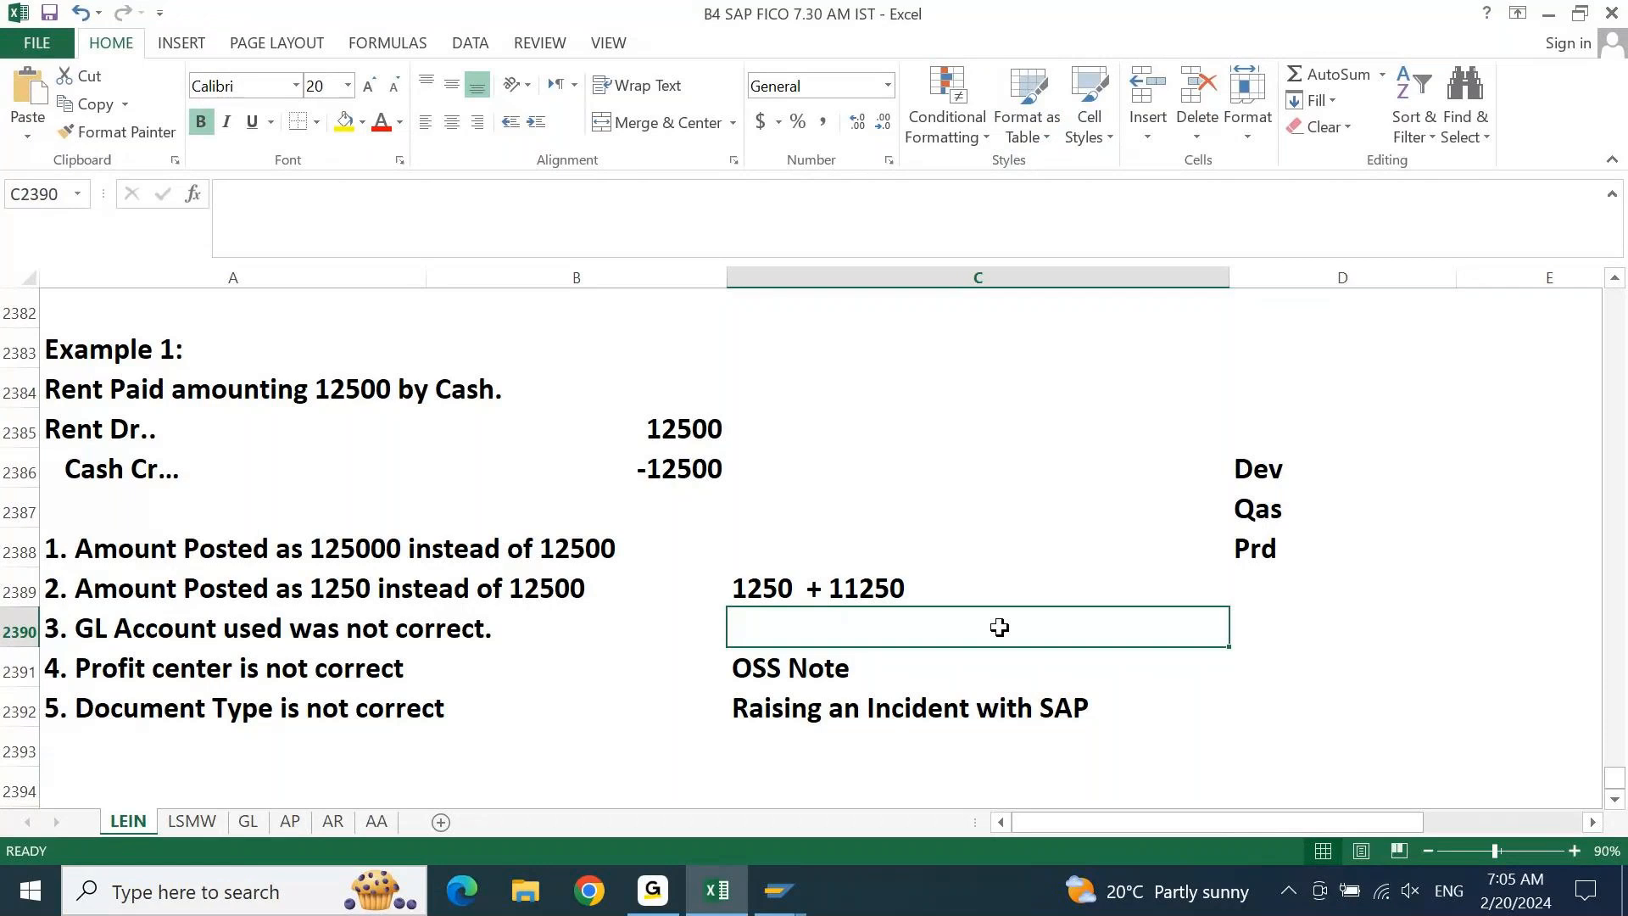
text(Wages GL was)
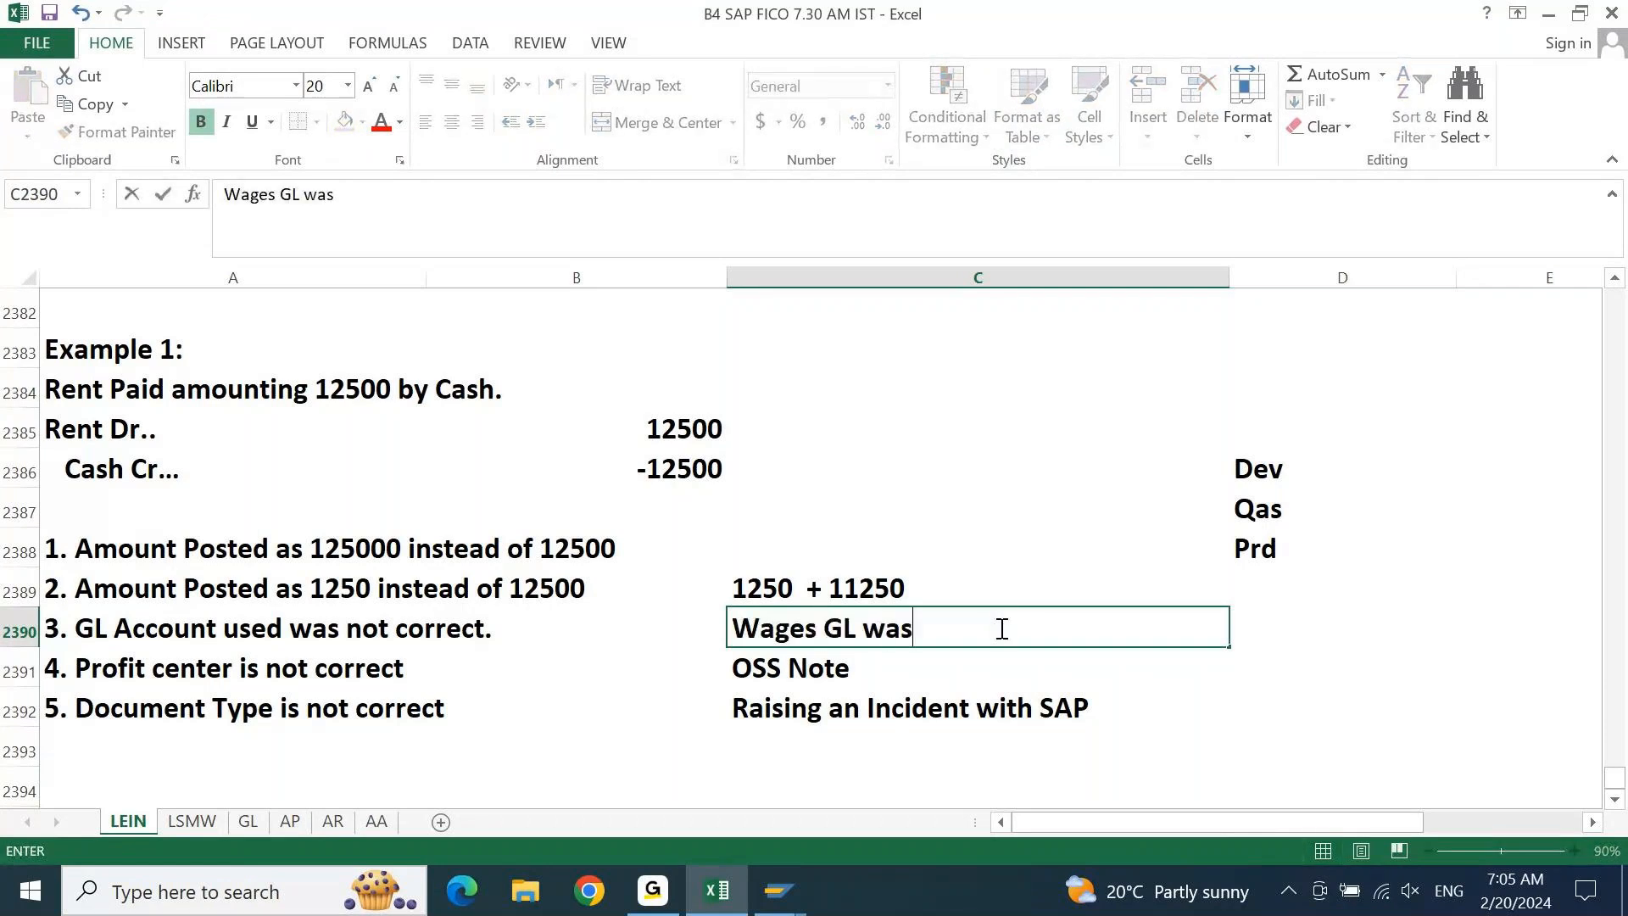
text( used...)
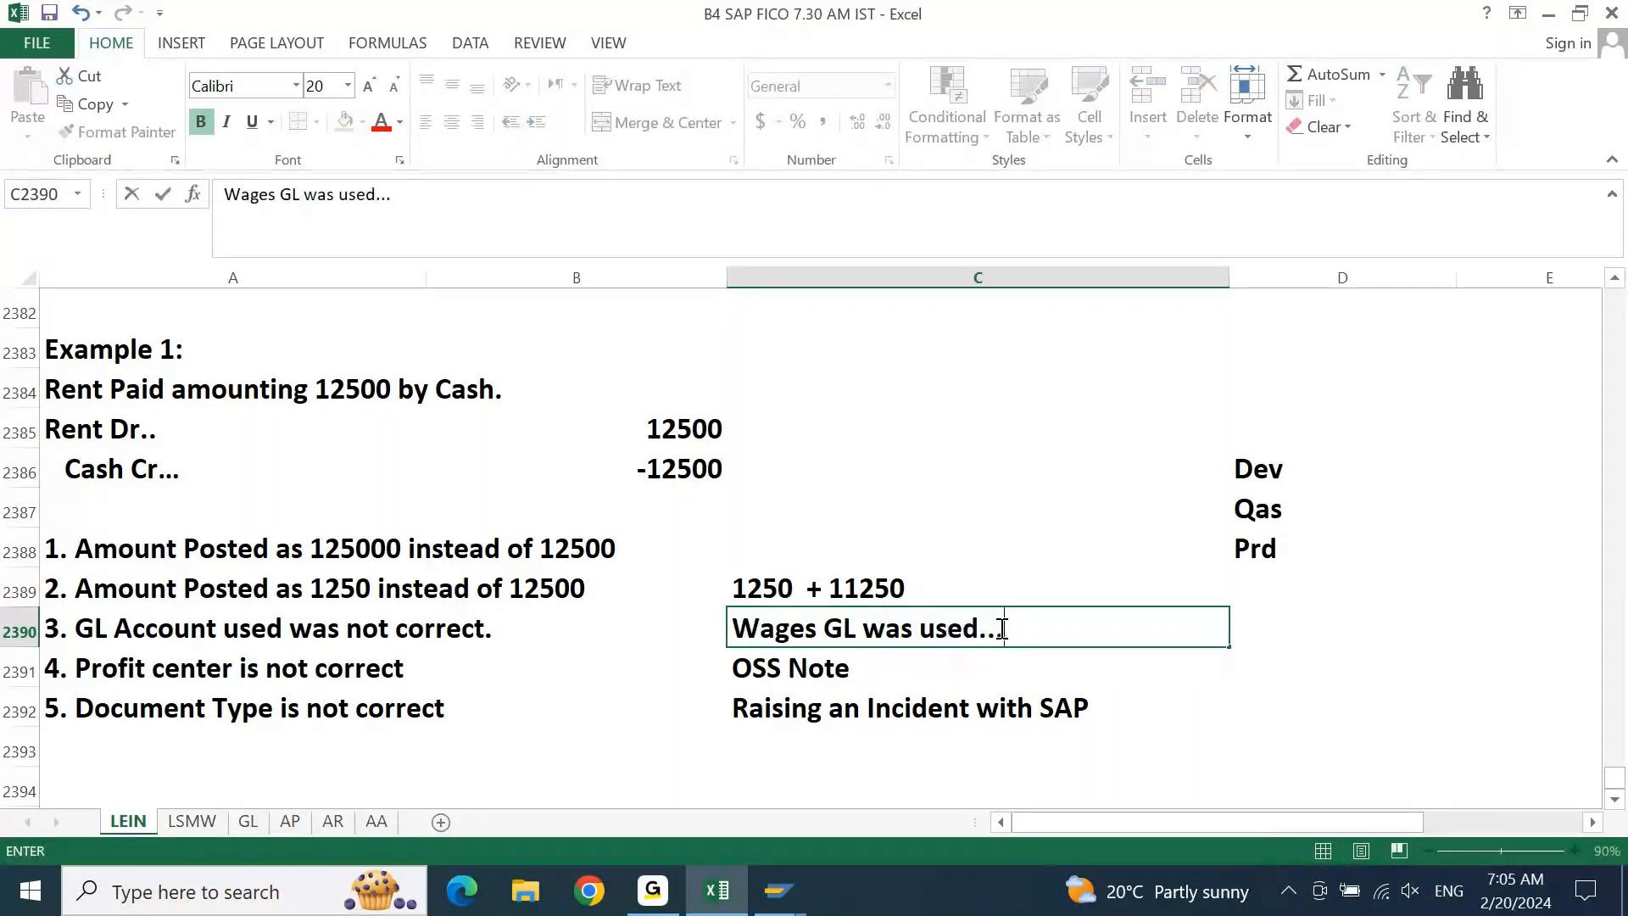
key(Return)
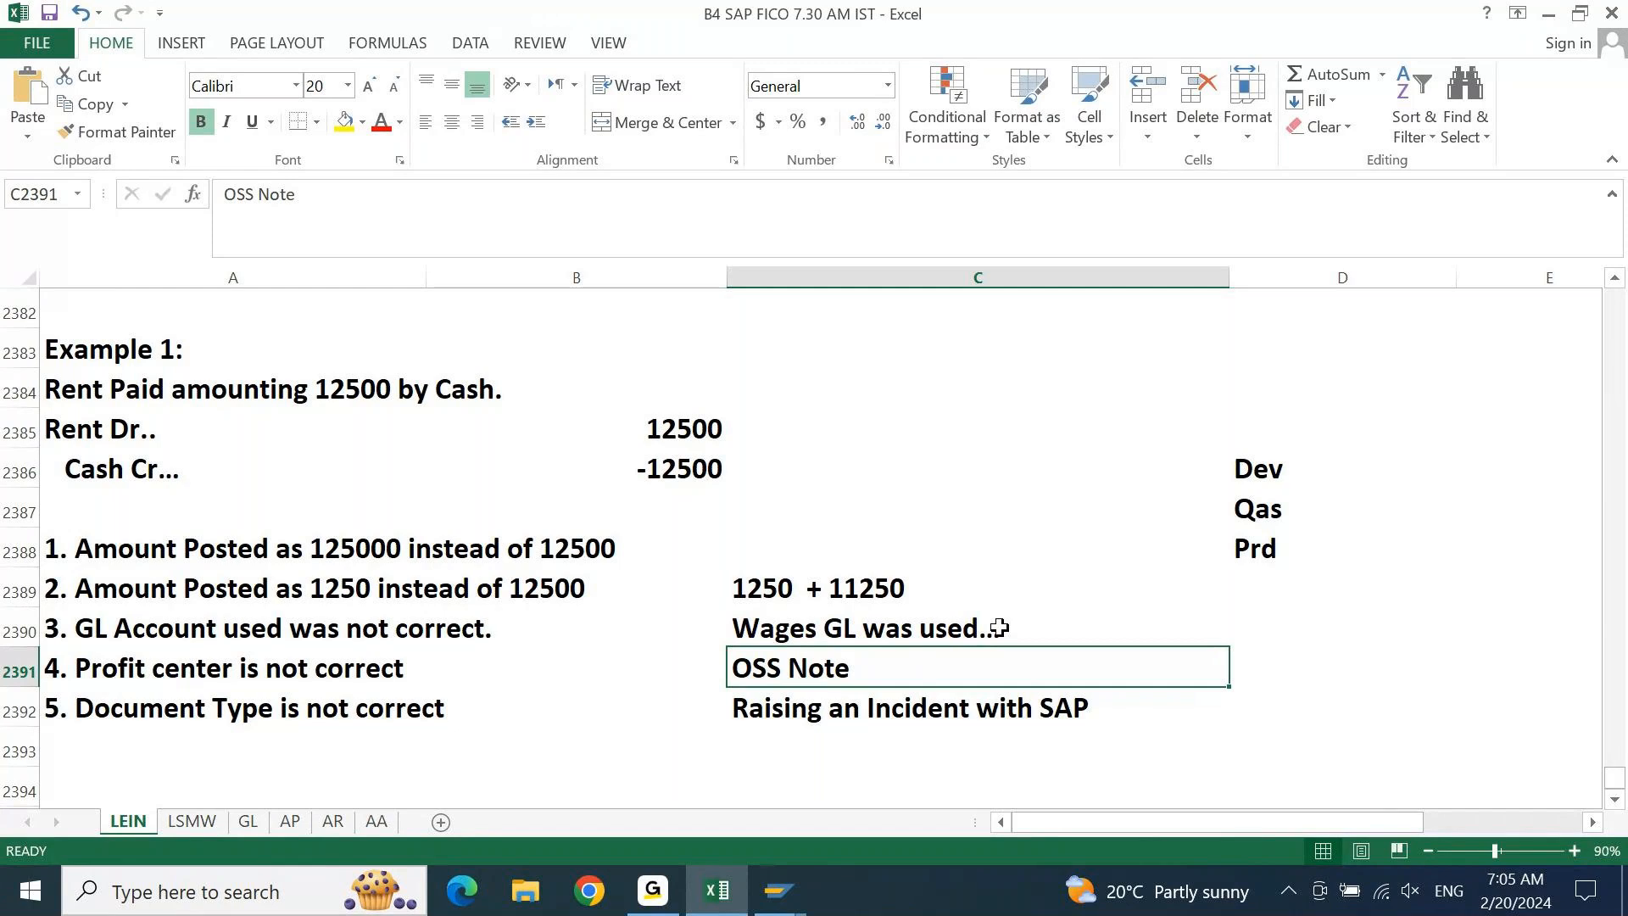
Enter the correcting entry "Rent Dr... Wages CR." in D2390 for the incorrect GL account scenario
click(998, 627)
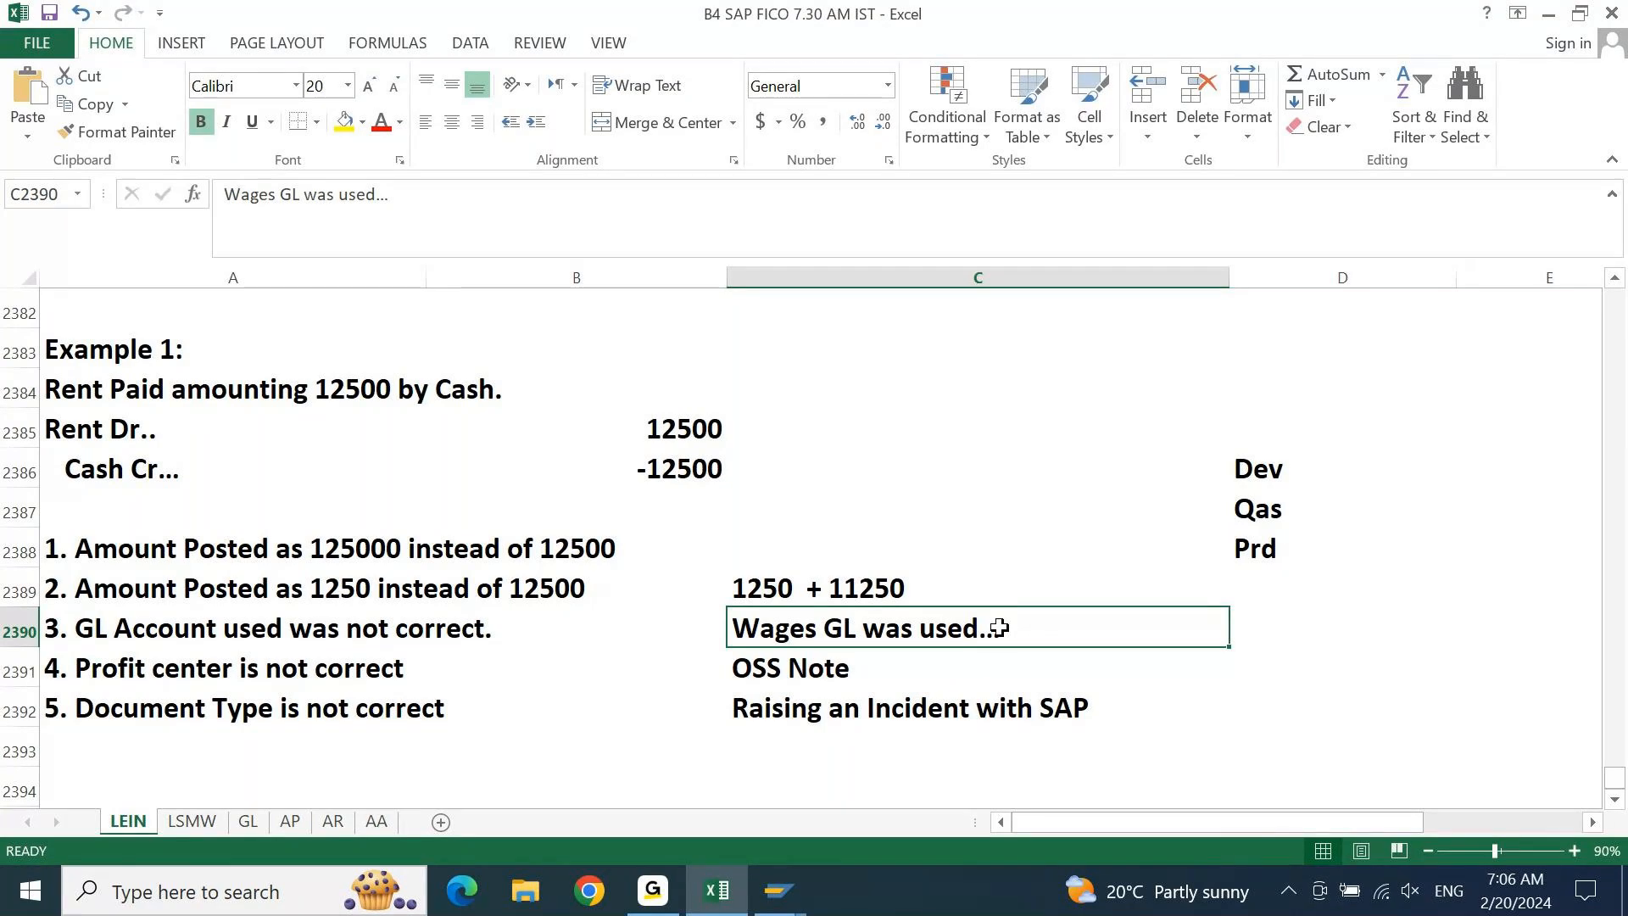
key(Right)
key(Right)
key(Left)
key(Left)
key(Left)
key(Left)
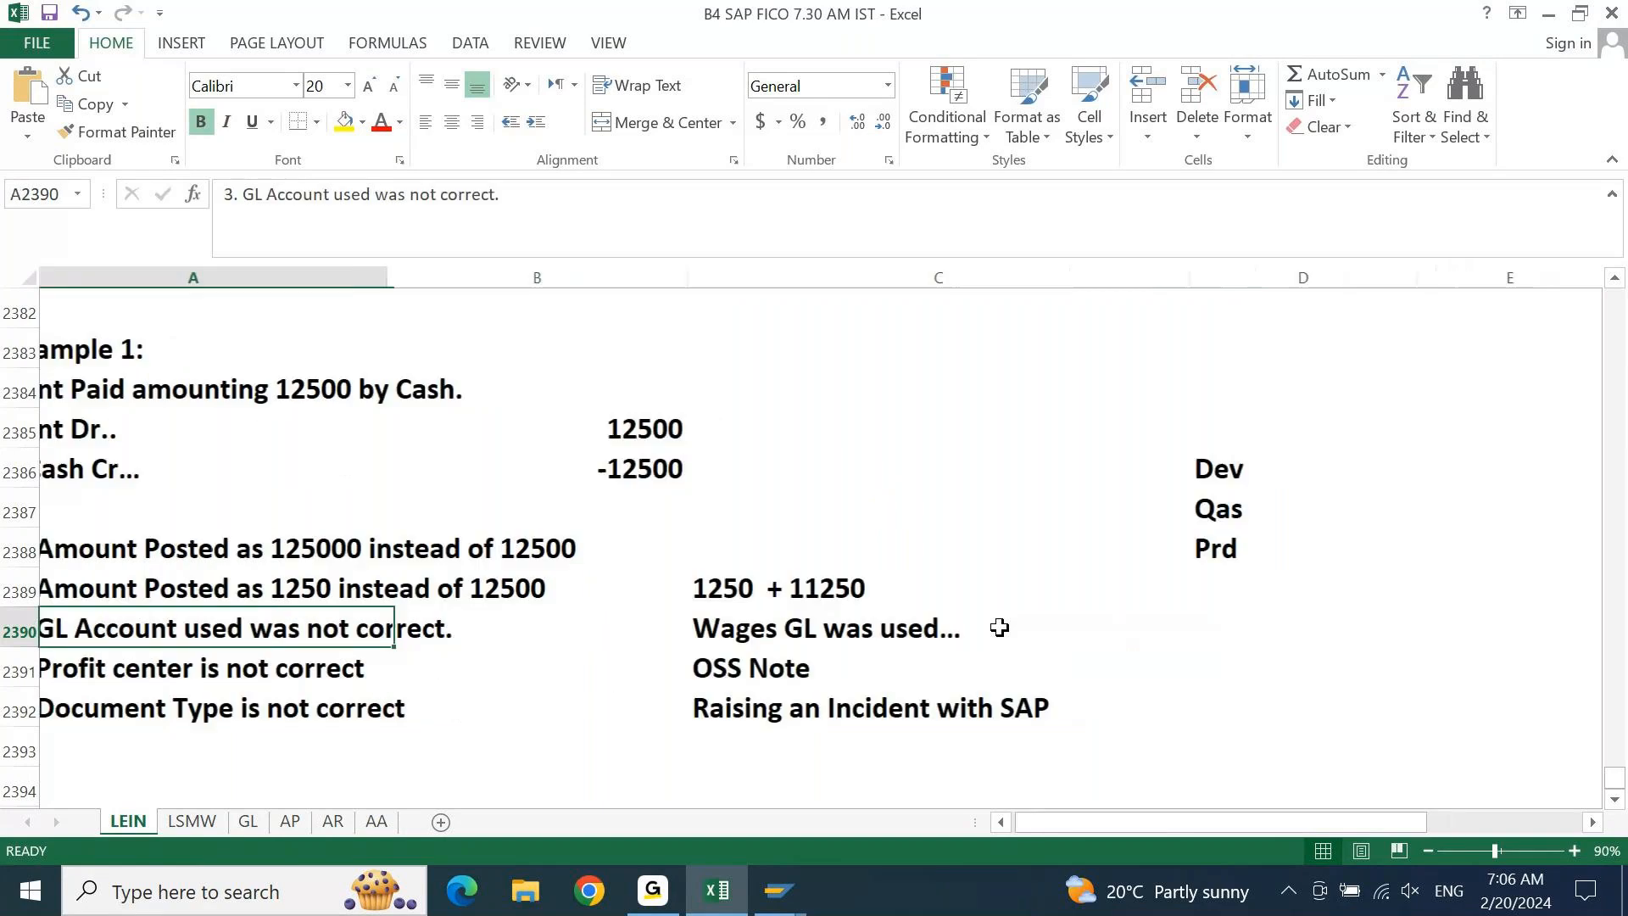
key(Right)
key(Right)
key(Right)
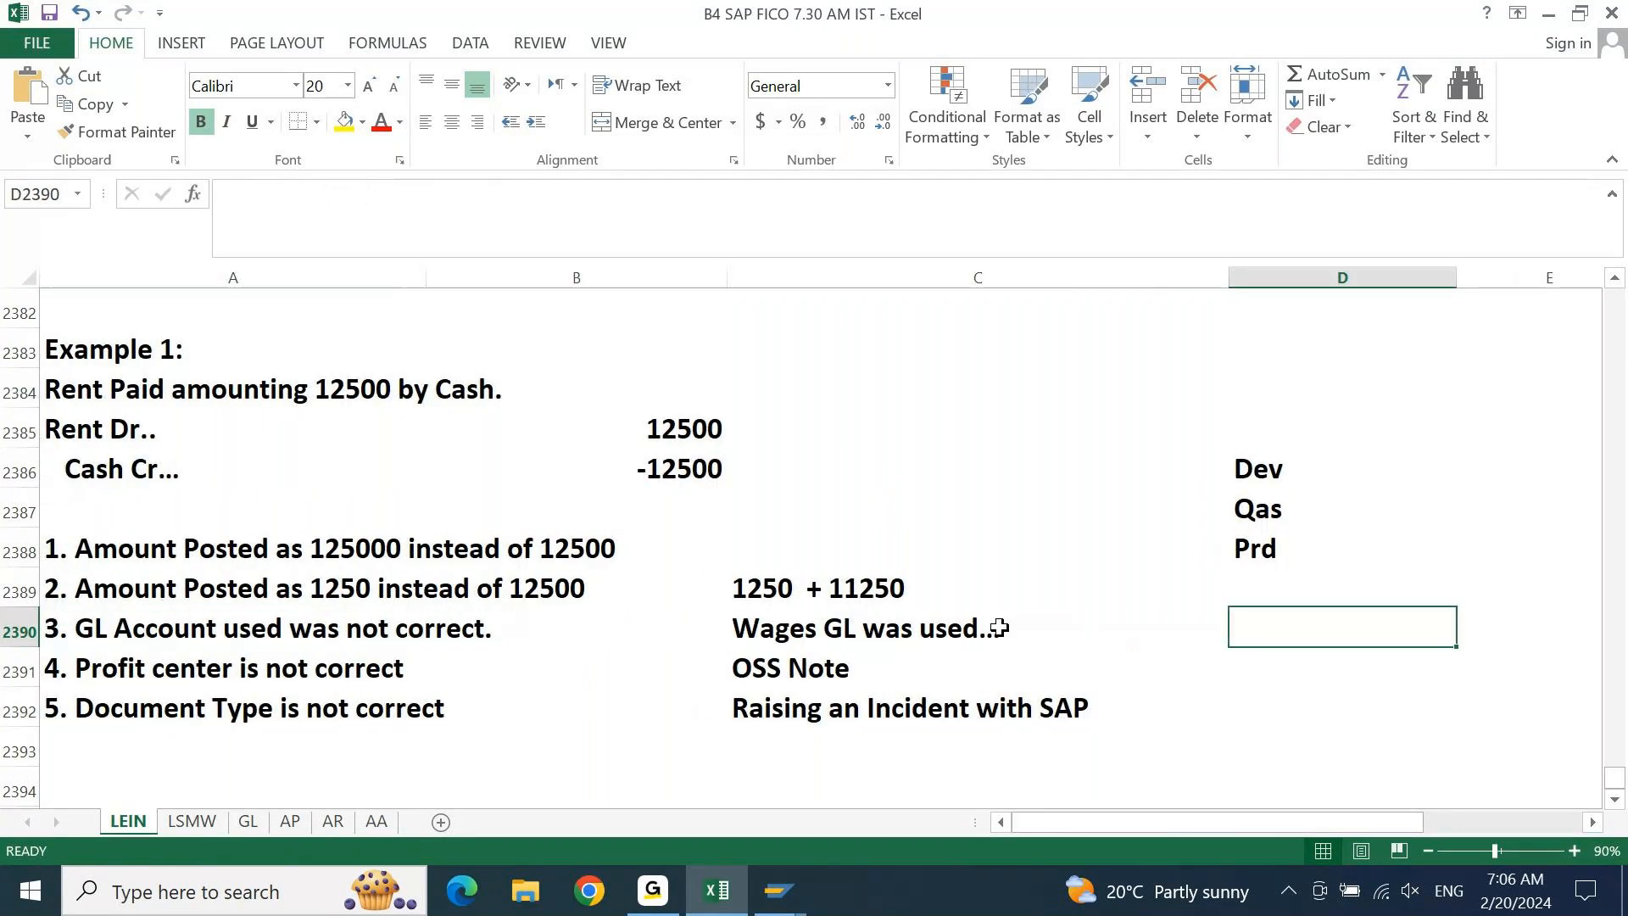
text(Wa)
key(BackSpace)
key(BackSpace)
text(R)
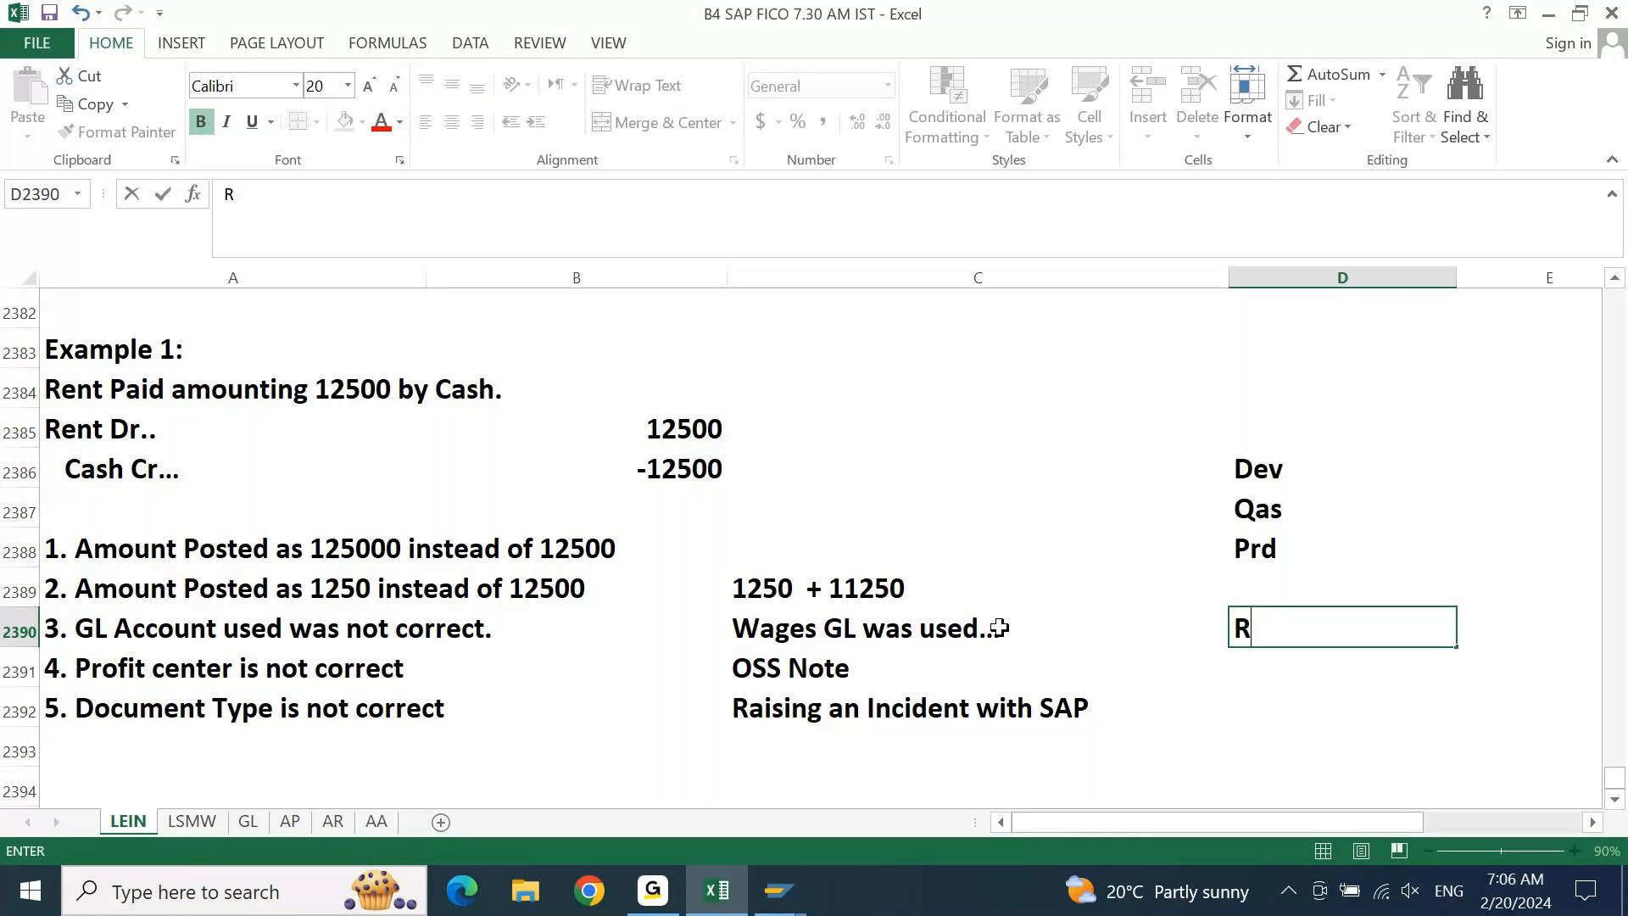
text(ent Dr... Wages CR.)
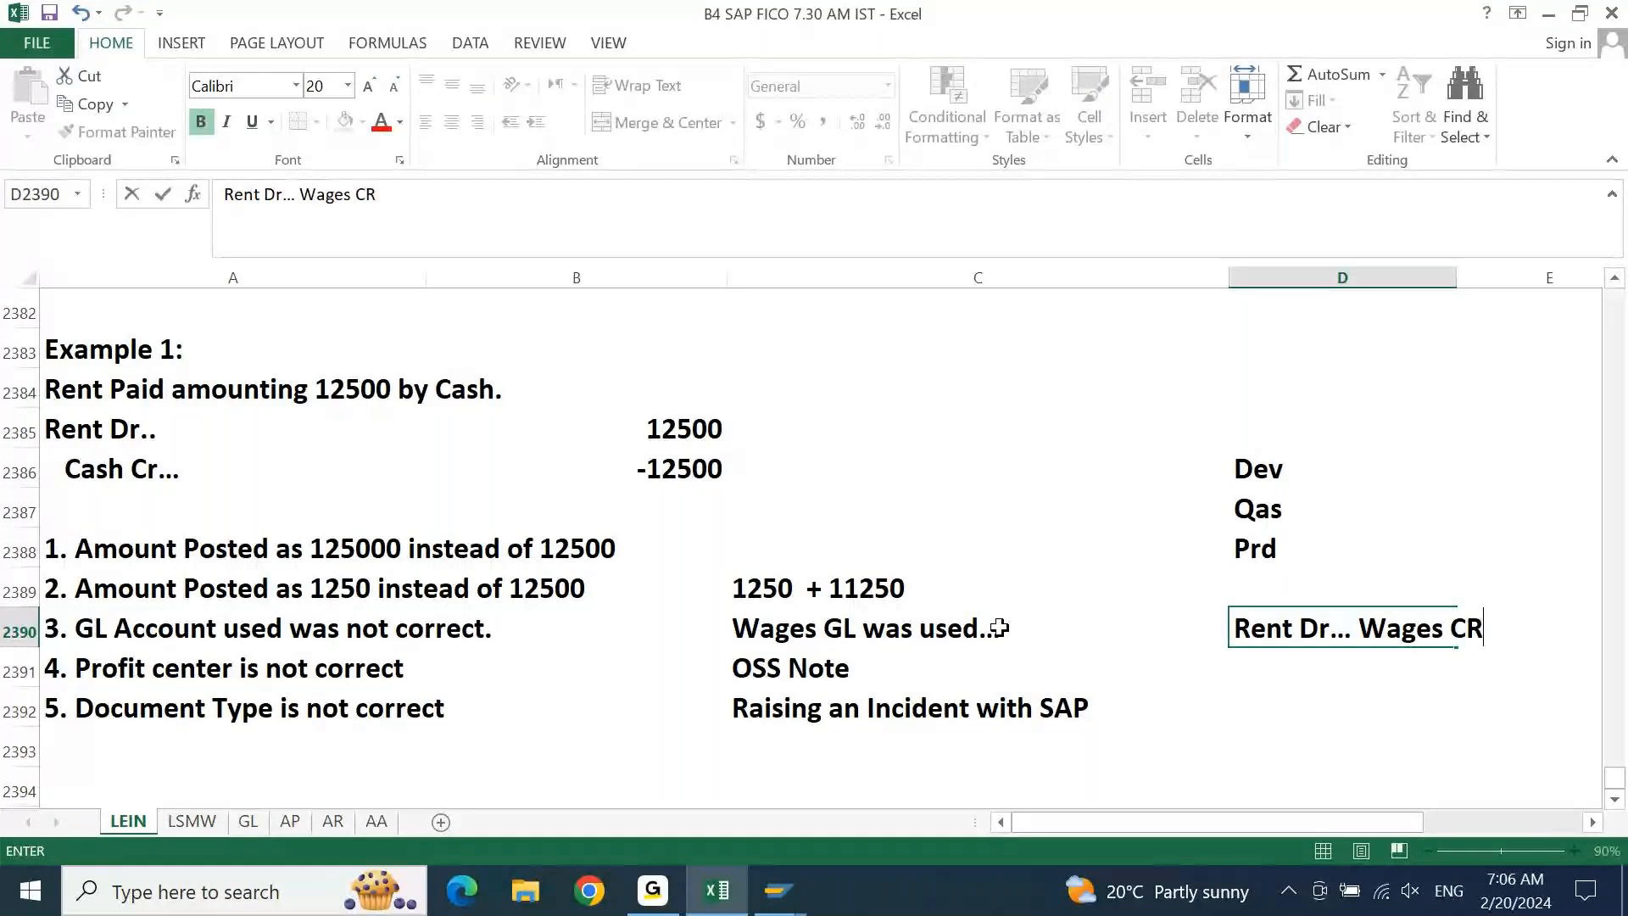
key(Return)
key(Up)
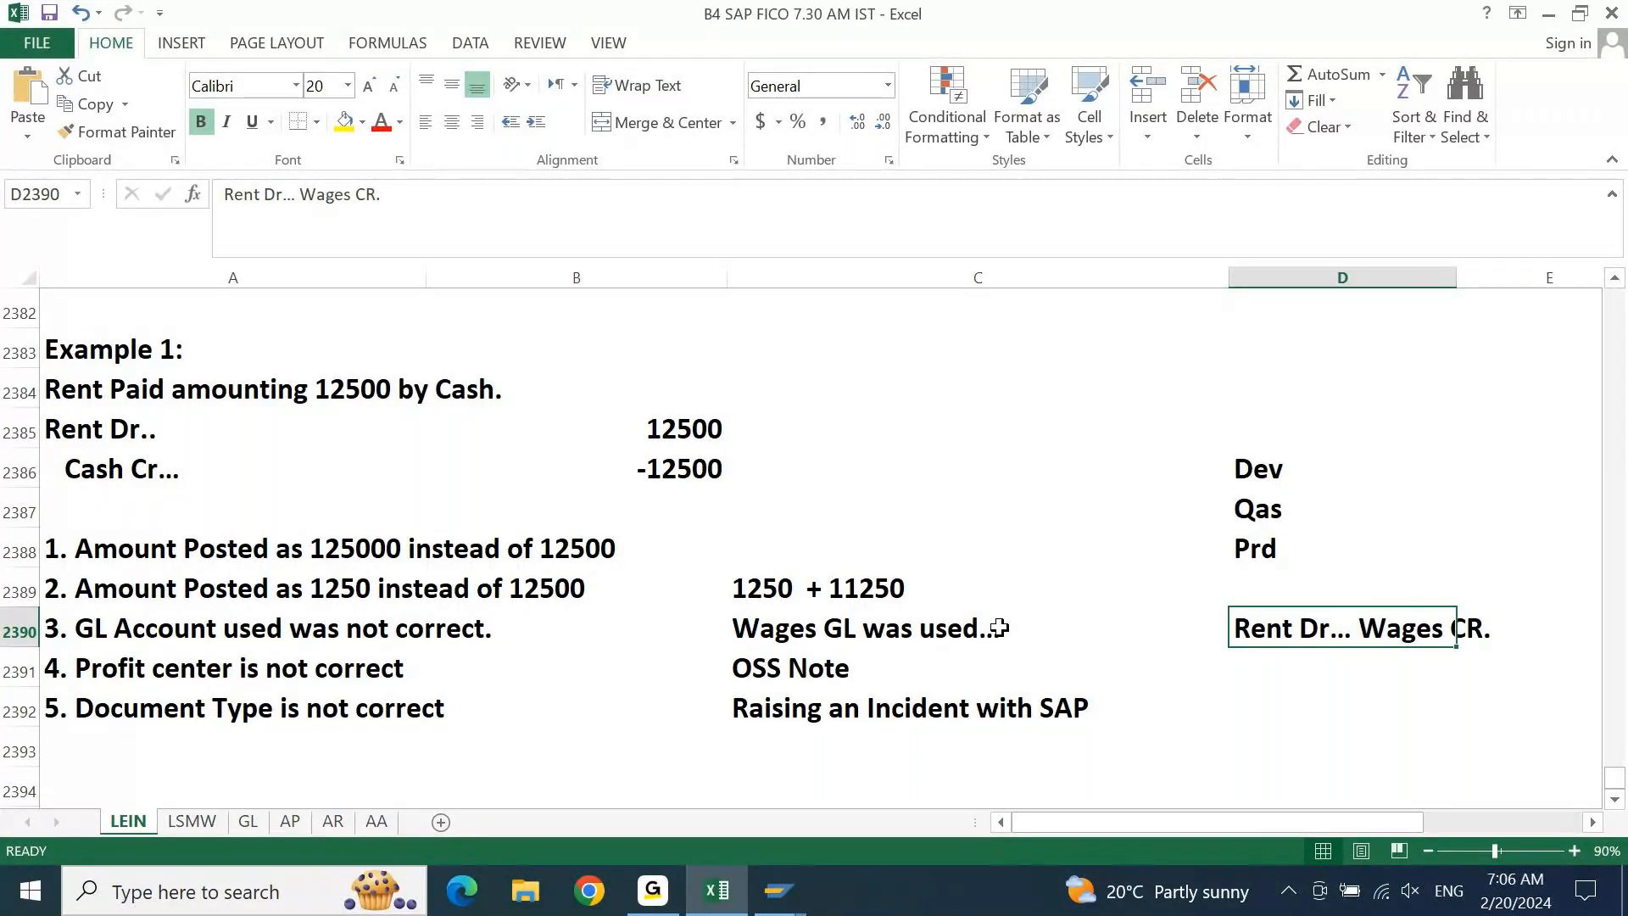
Go back over the original rent entry and the incorrect GL account scenario in row 2390
key(Right)
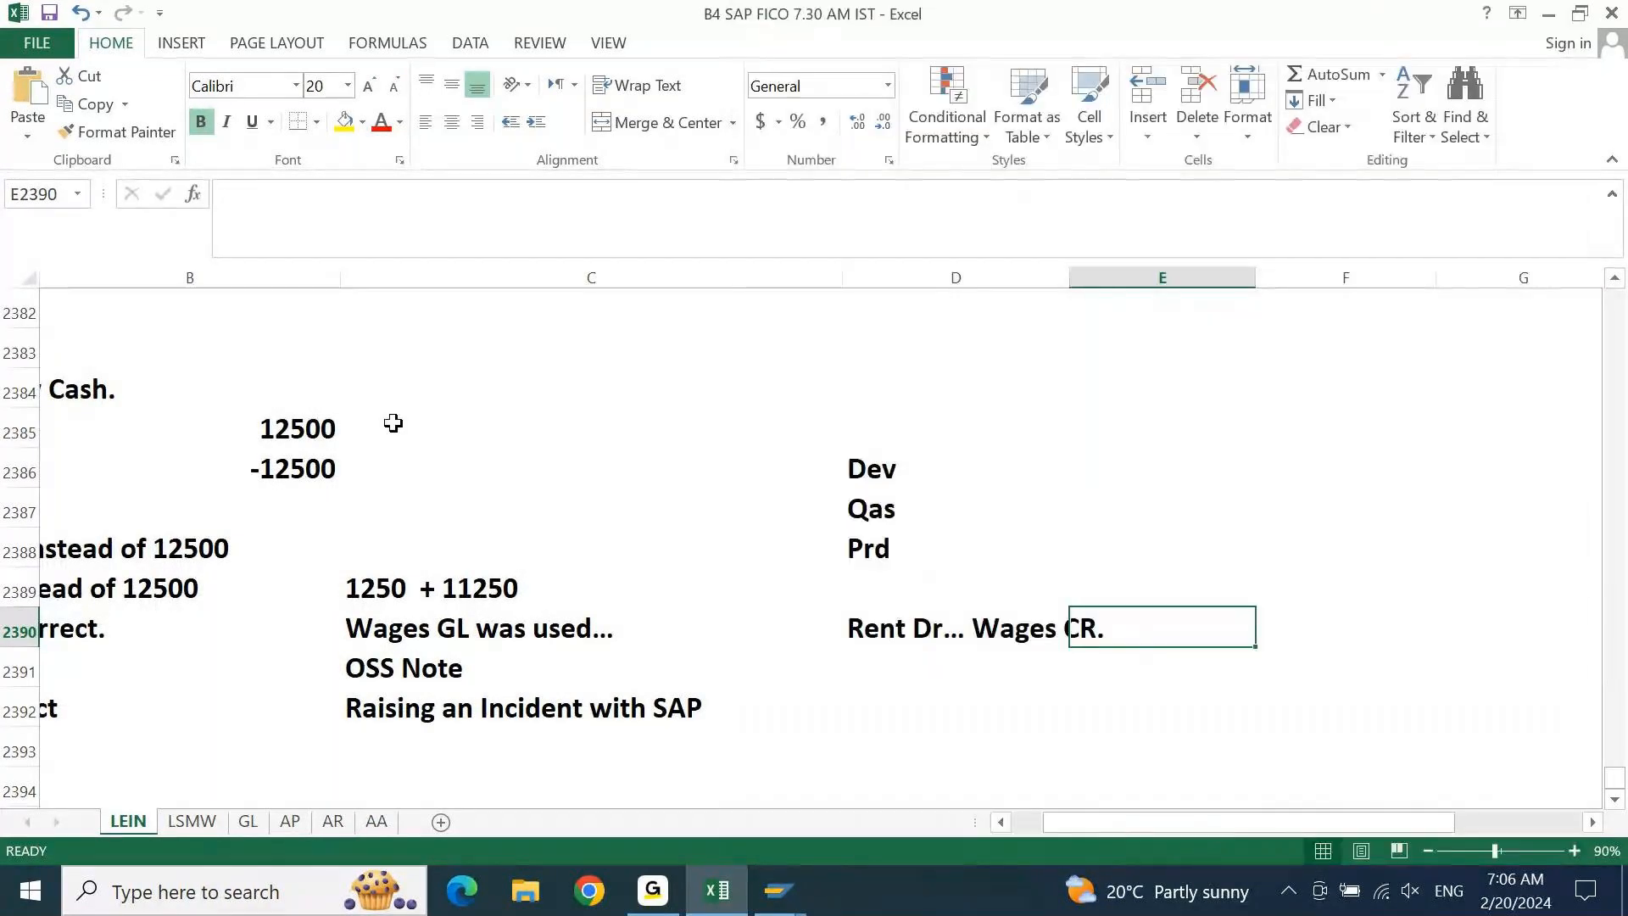
click(393, 422)
key(Down)
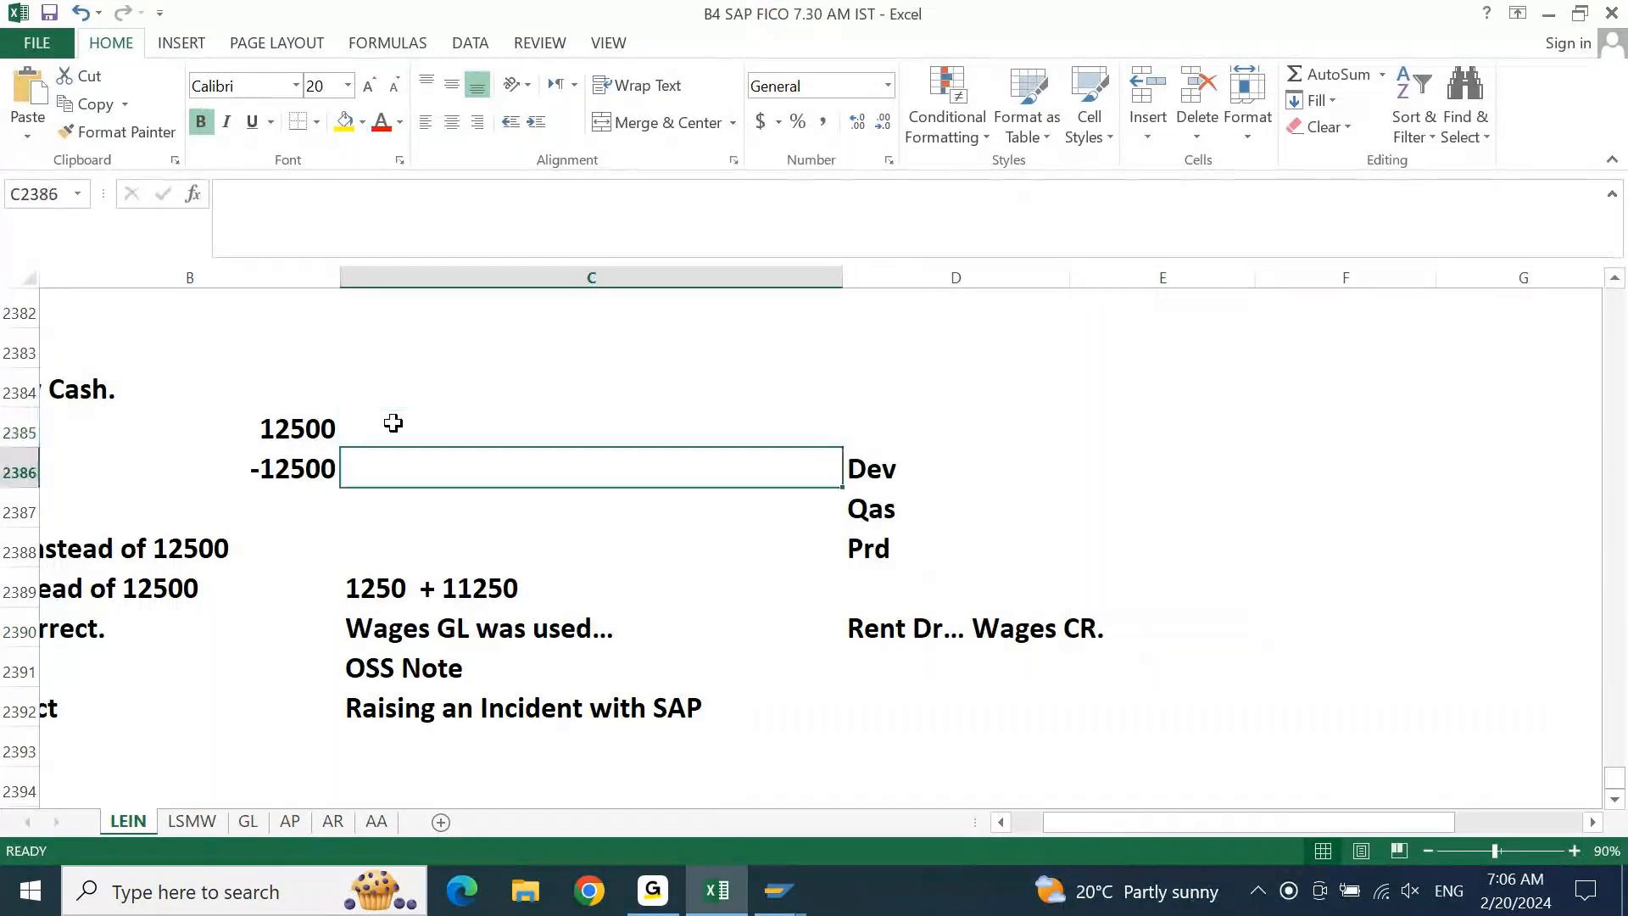
key(Down)
key(Down)
key(Down)
key(Down)
key(Left)
key(Left)
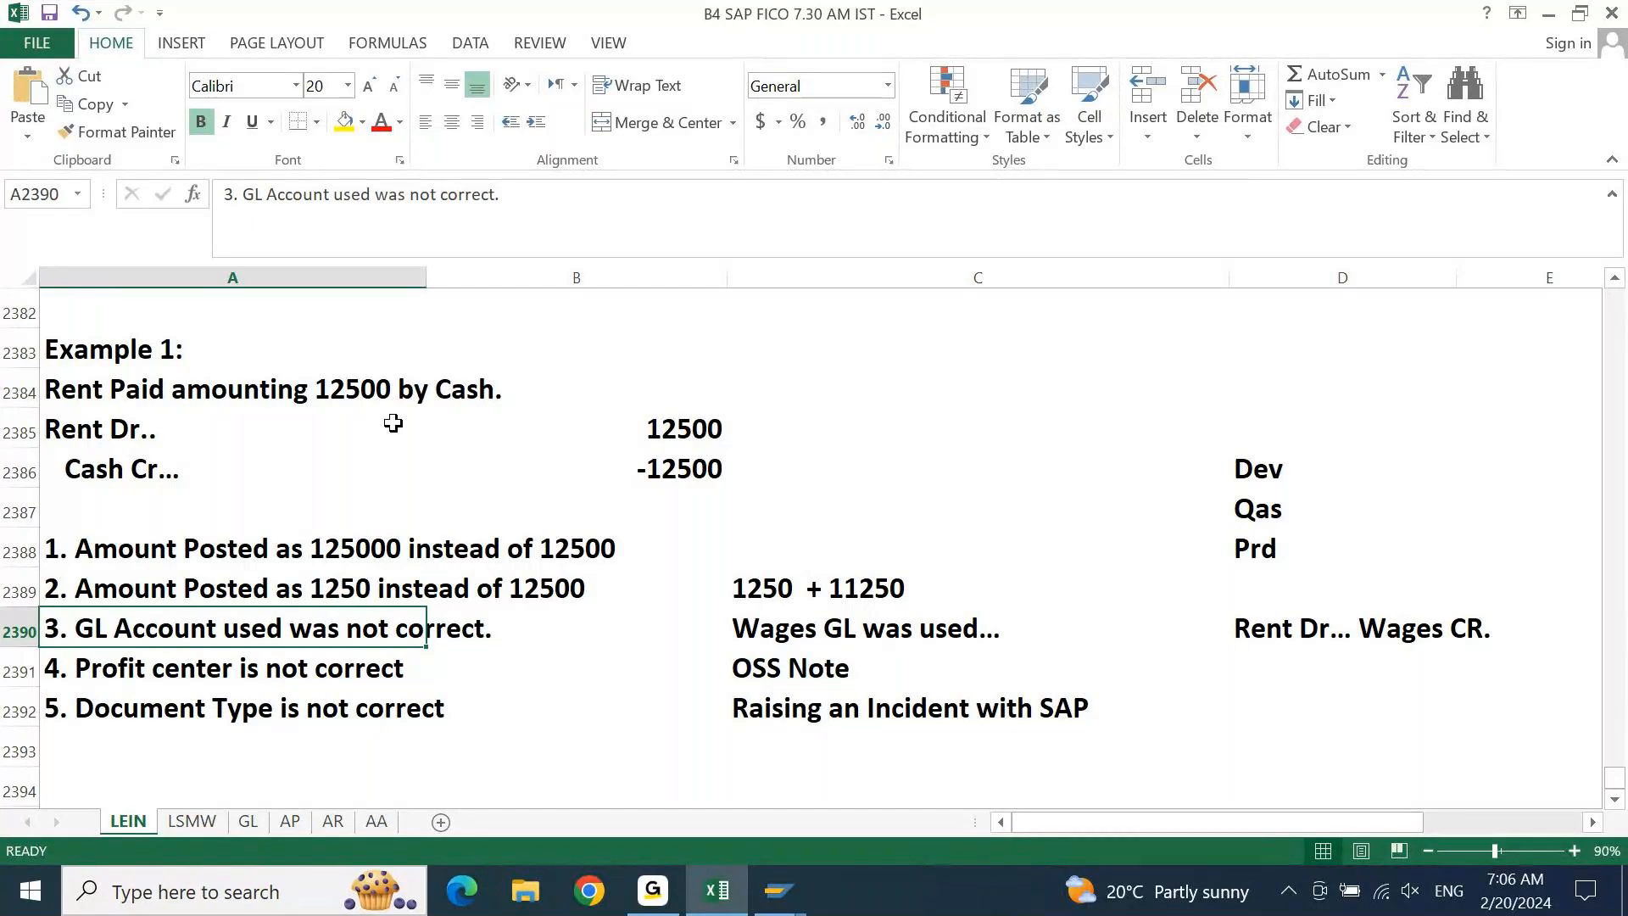
Replace the contents of C2391 with "Reverse & Repost" as the fix for the incorrect profit center scenario
key(Down)
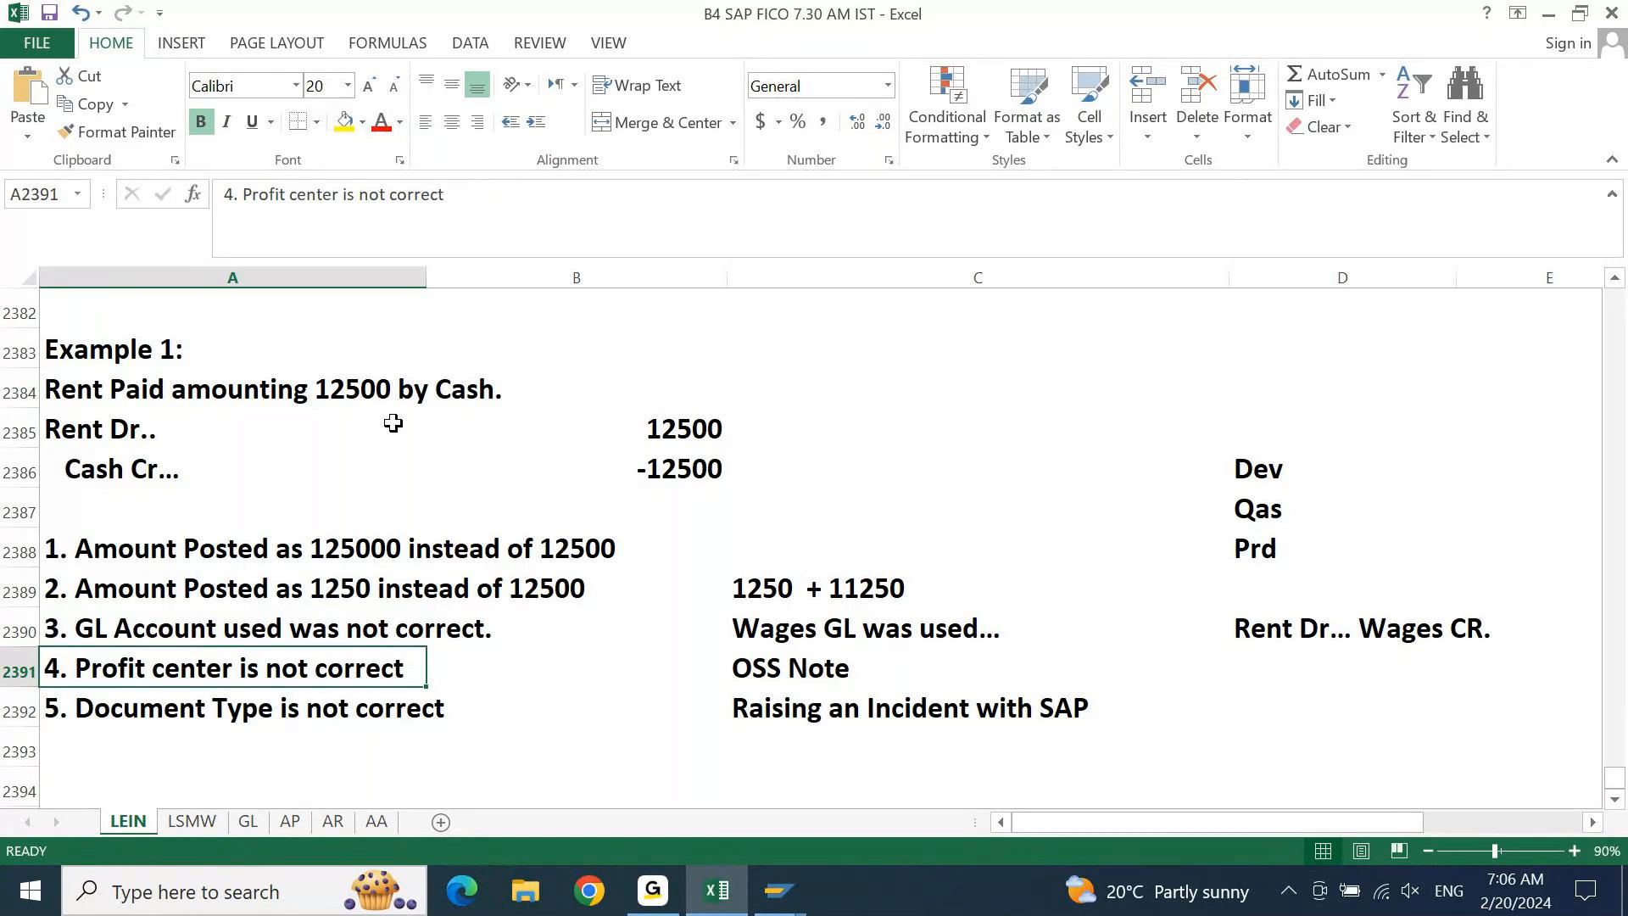
key(Right)
key(Right)
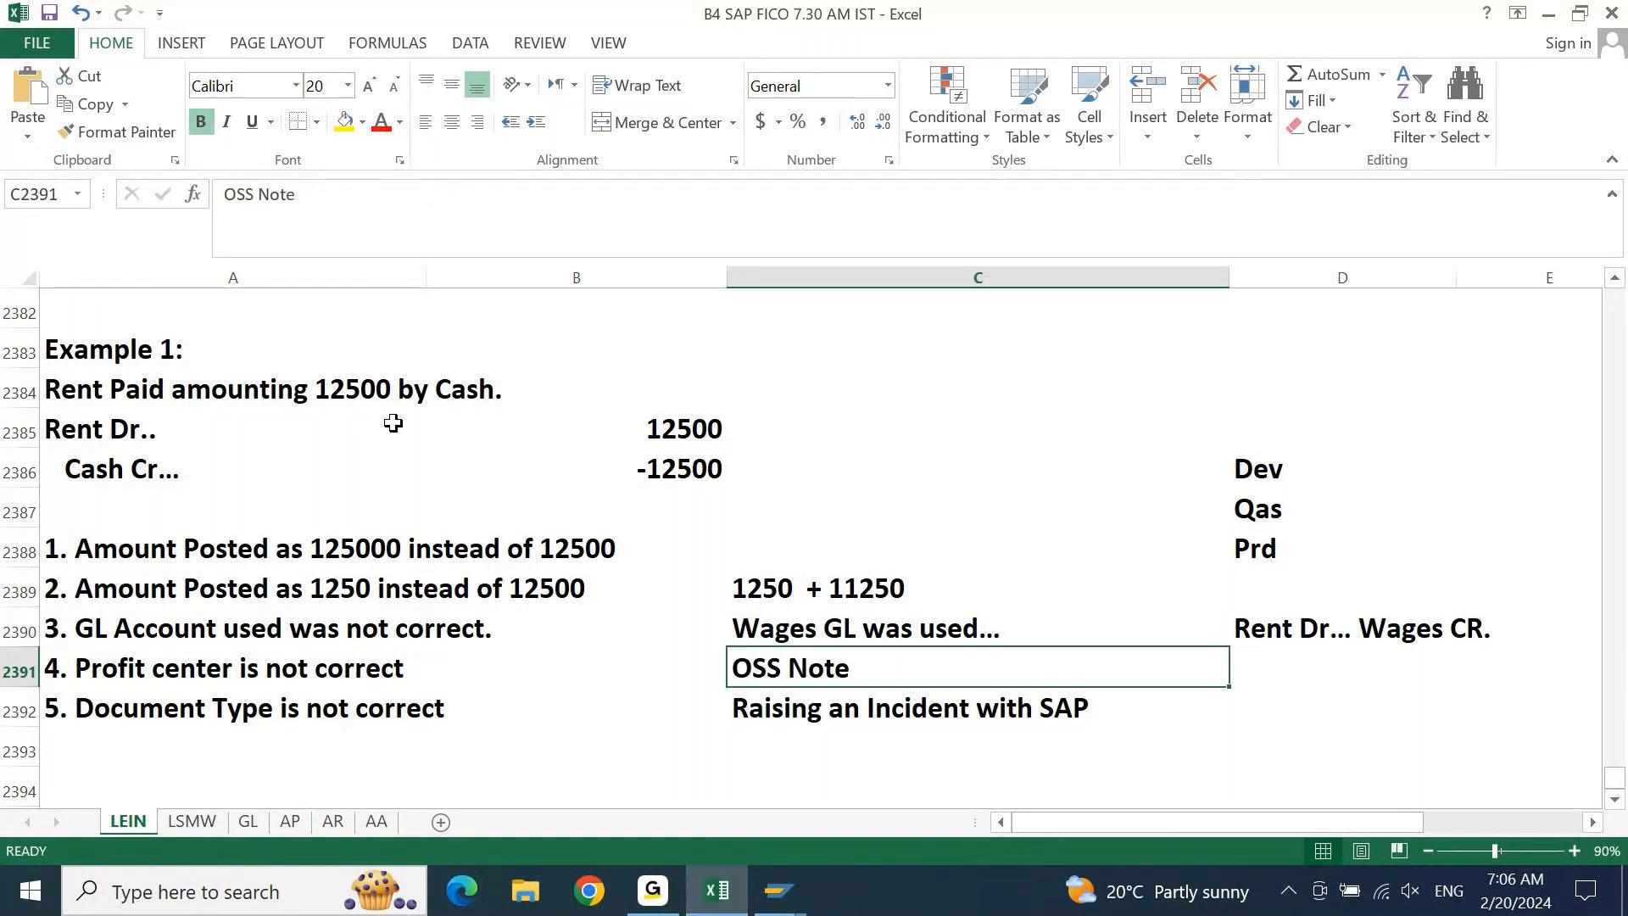
key(Delete)
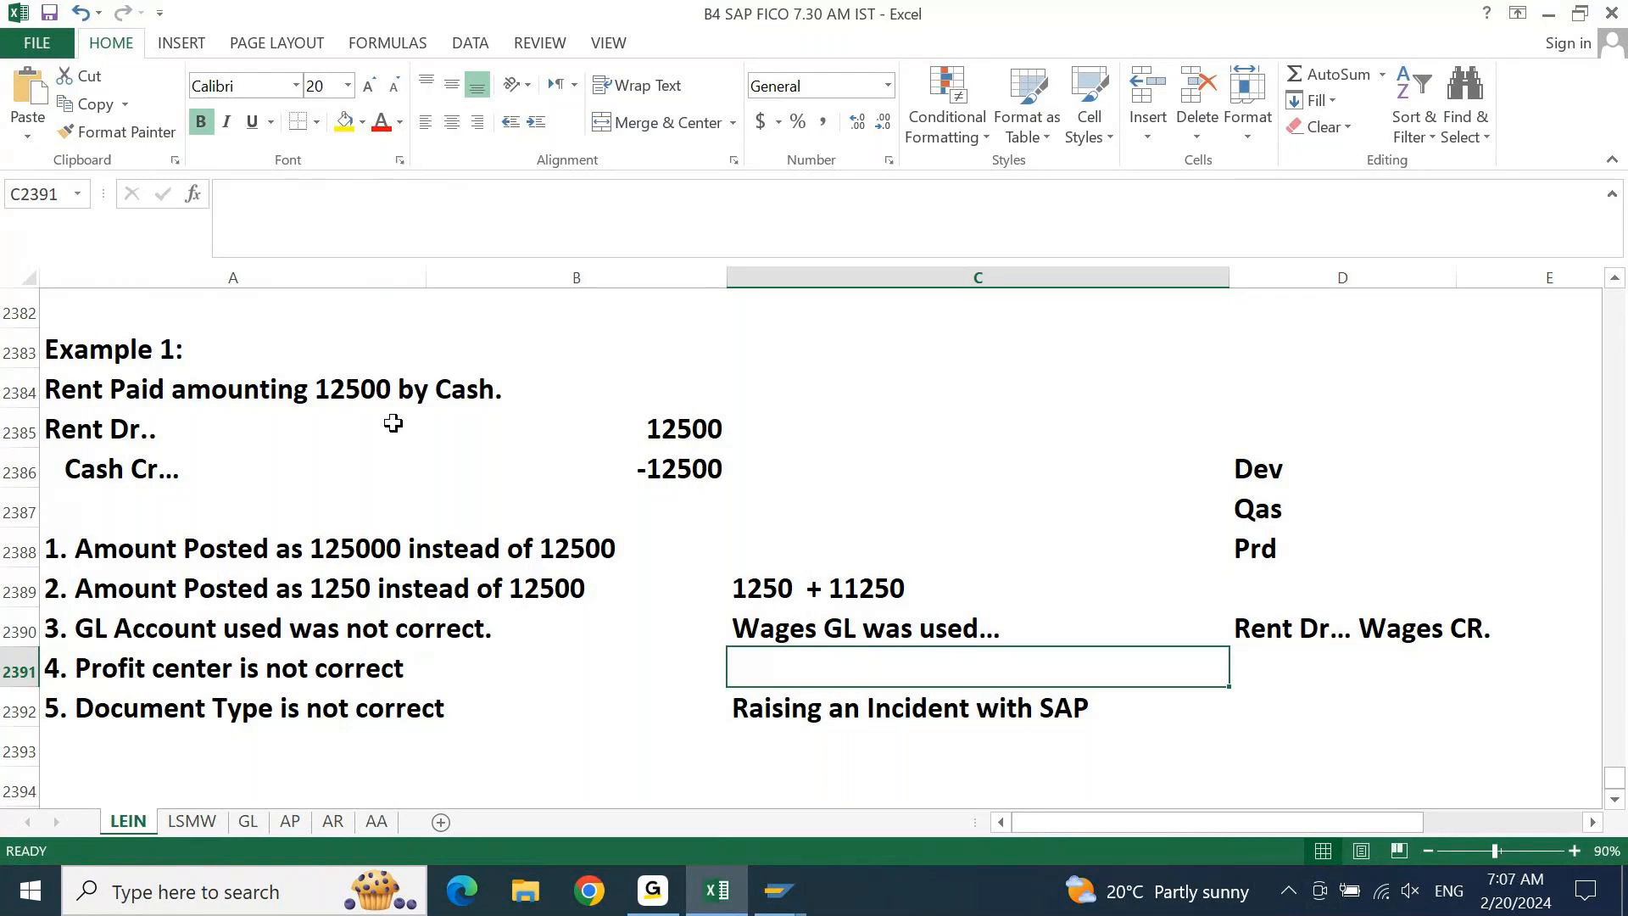
text(Reer)
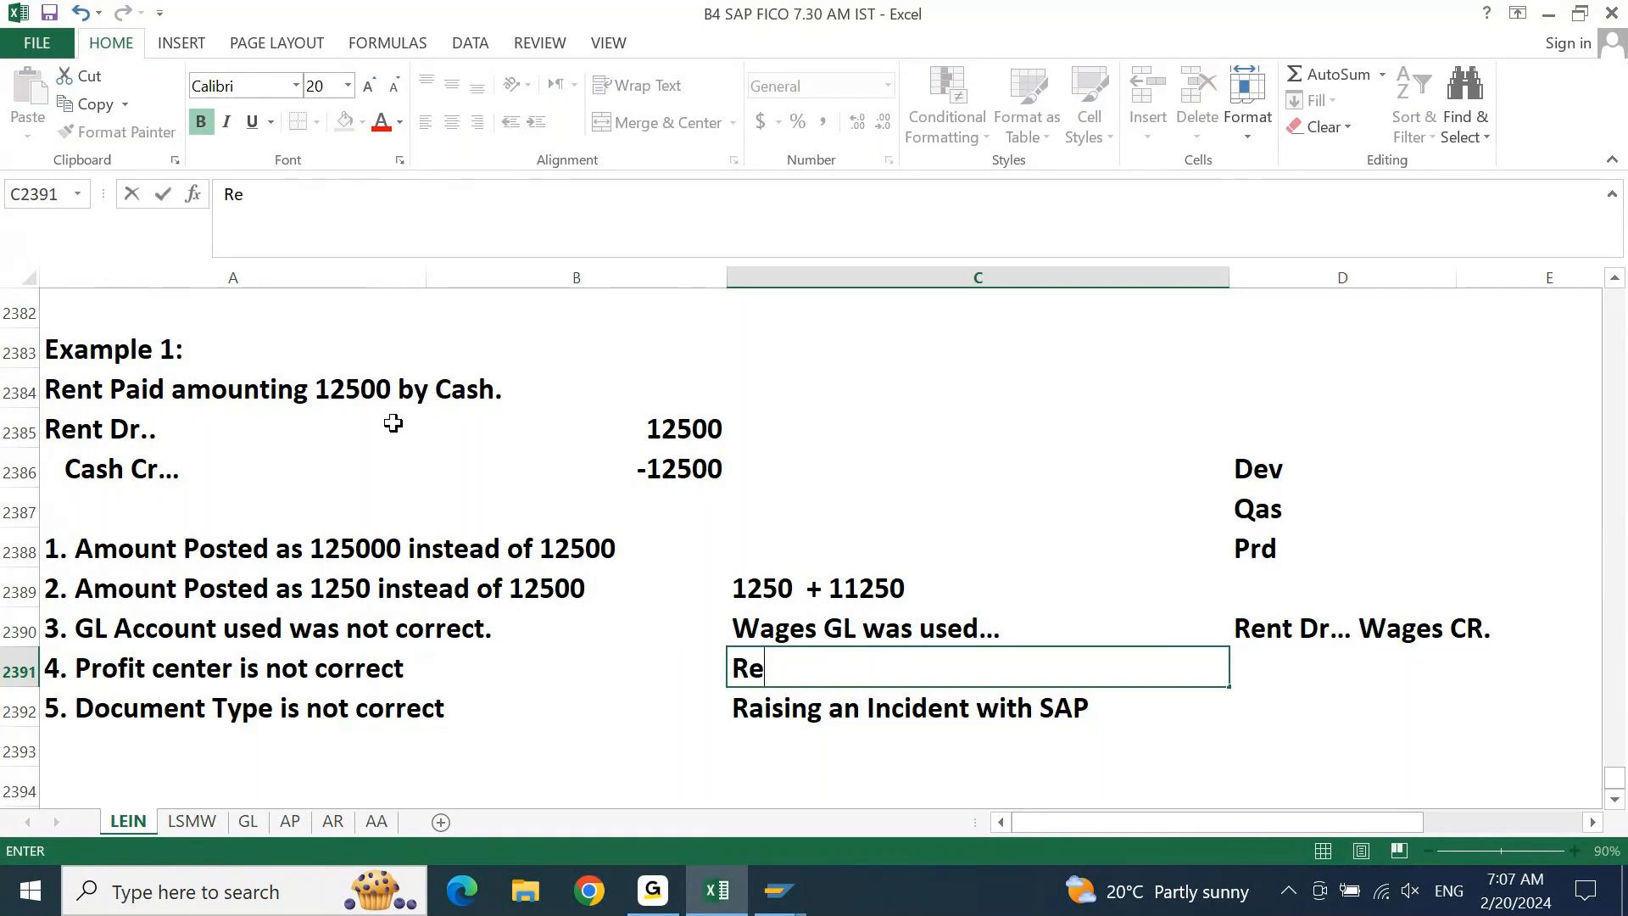
key(BackSpace)
key(BackSpace)
text(be)
key(BackSpace)
key(BackSpace)
text(verse & report)
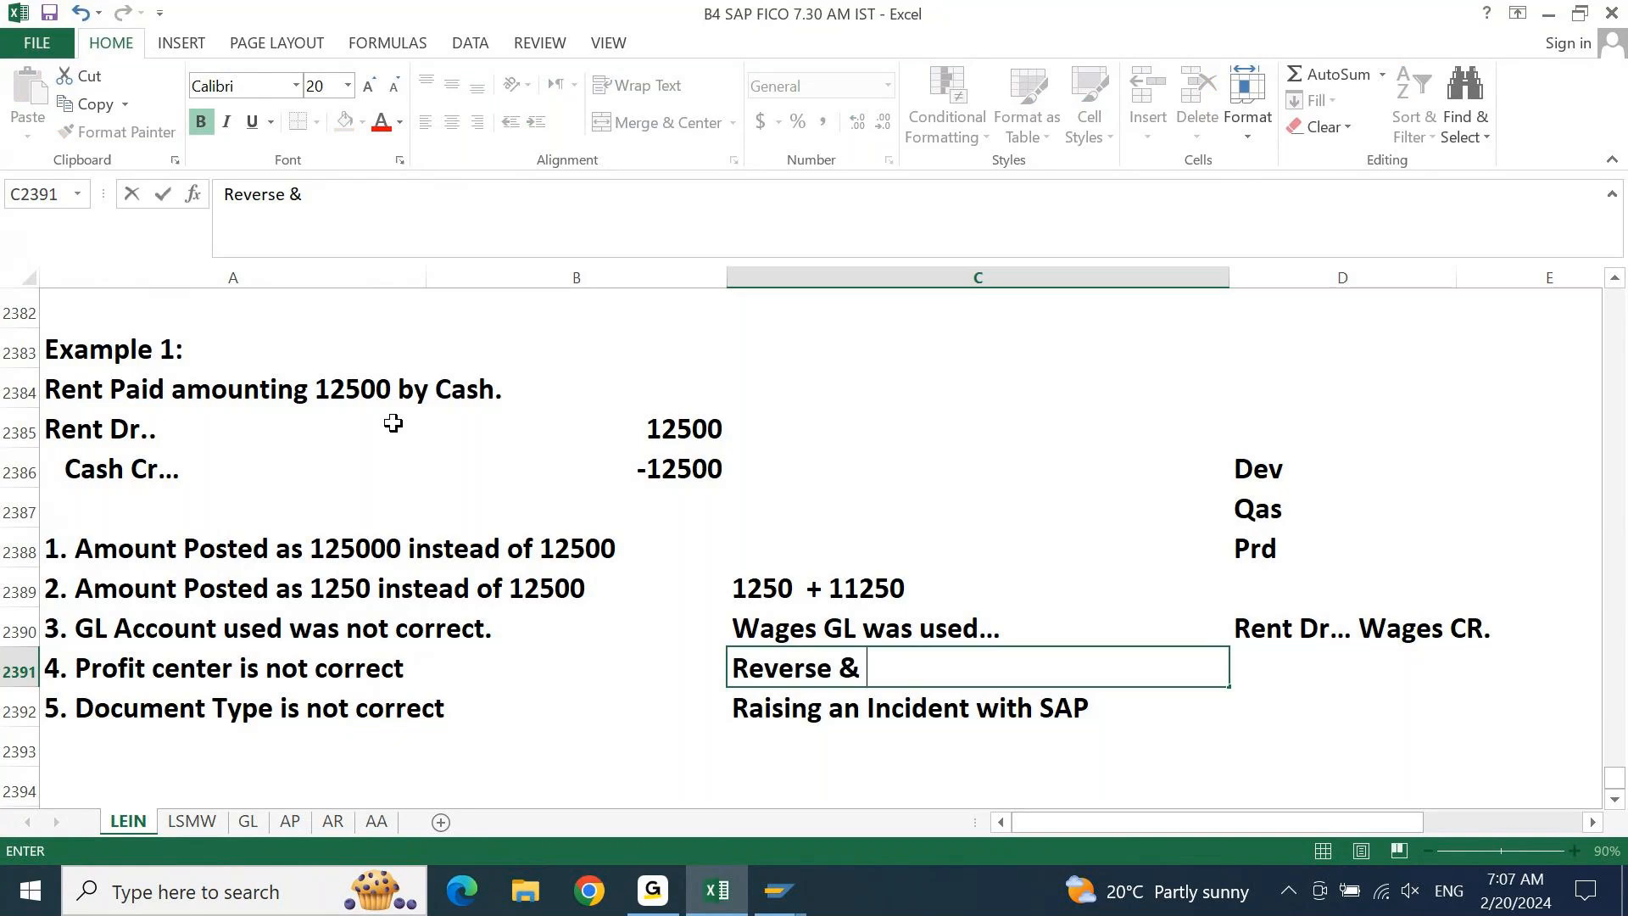
key(BackSpace)
key(BackSpace)
key(BackSpace)
key(BackSpace)
key(BackSpace)
key(BackSpace)
text(Repos)
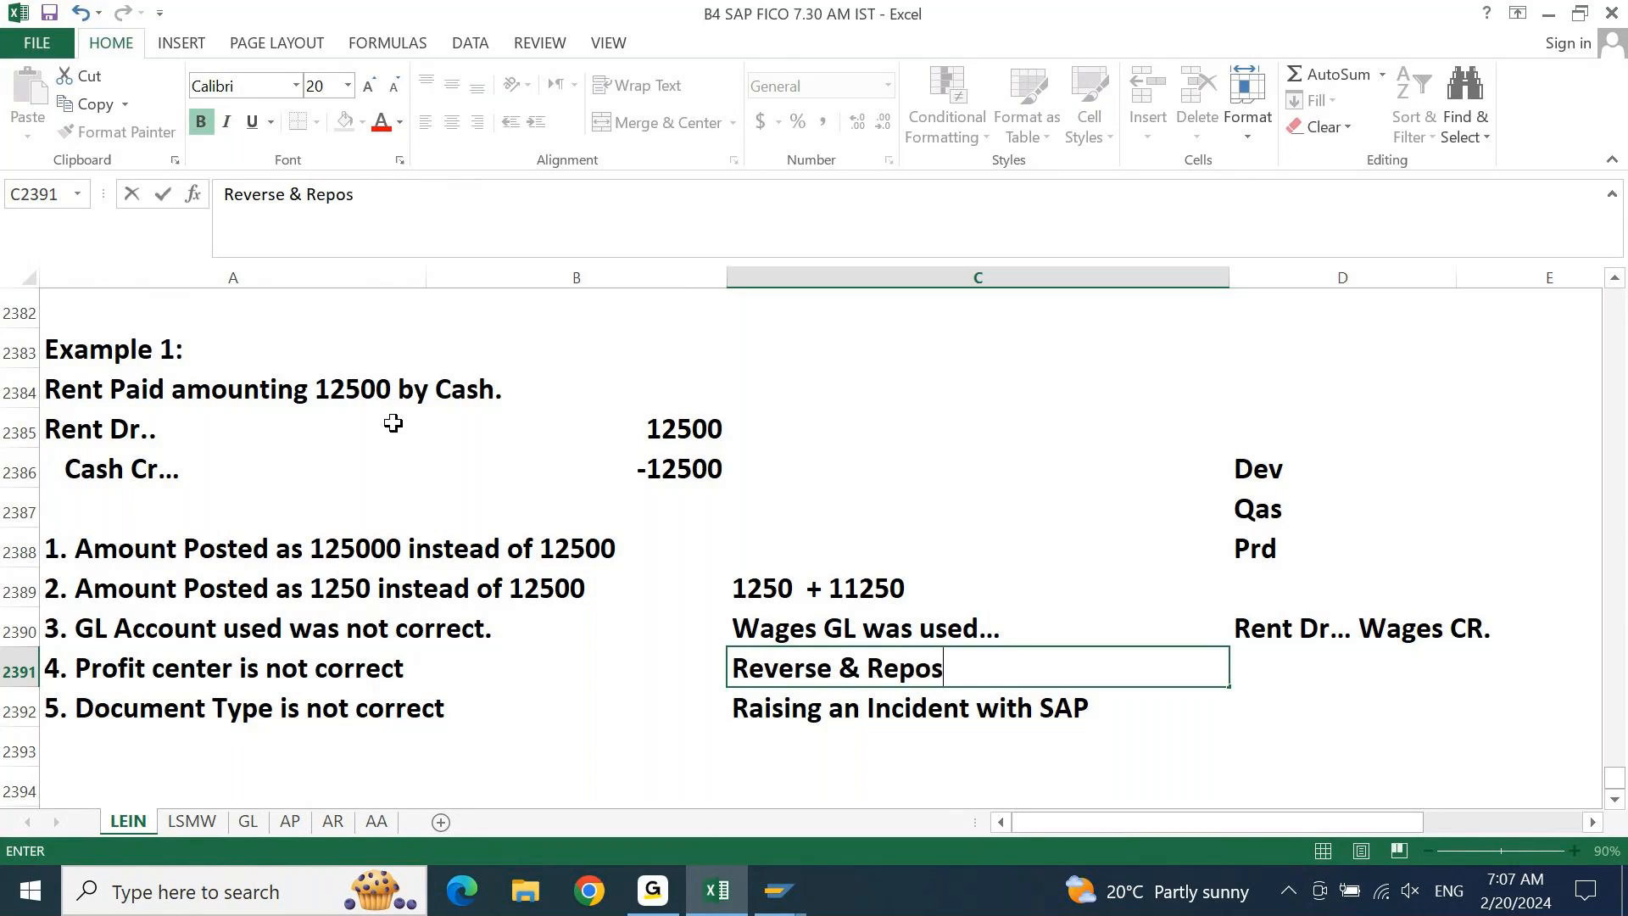
text(t)
key(Return)
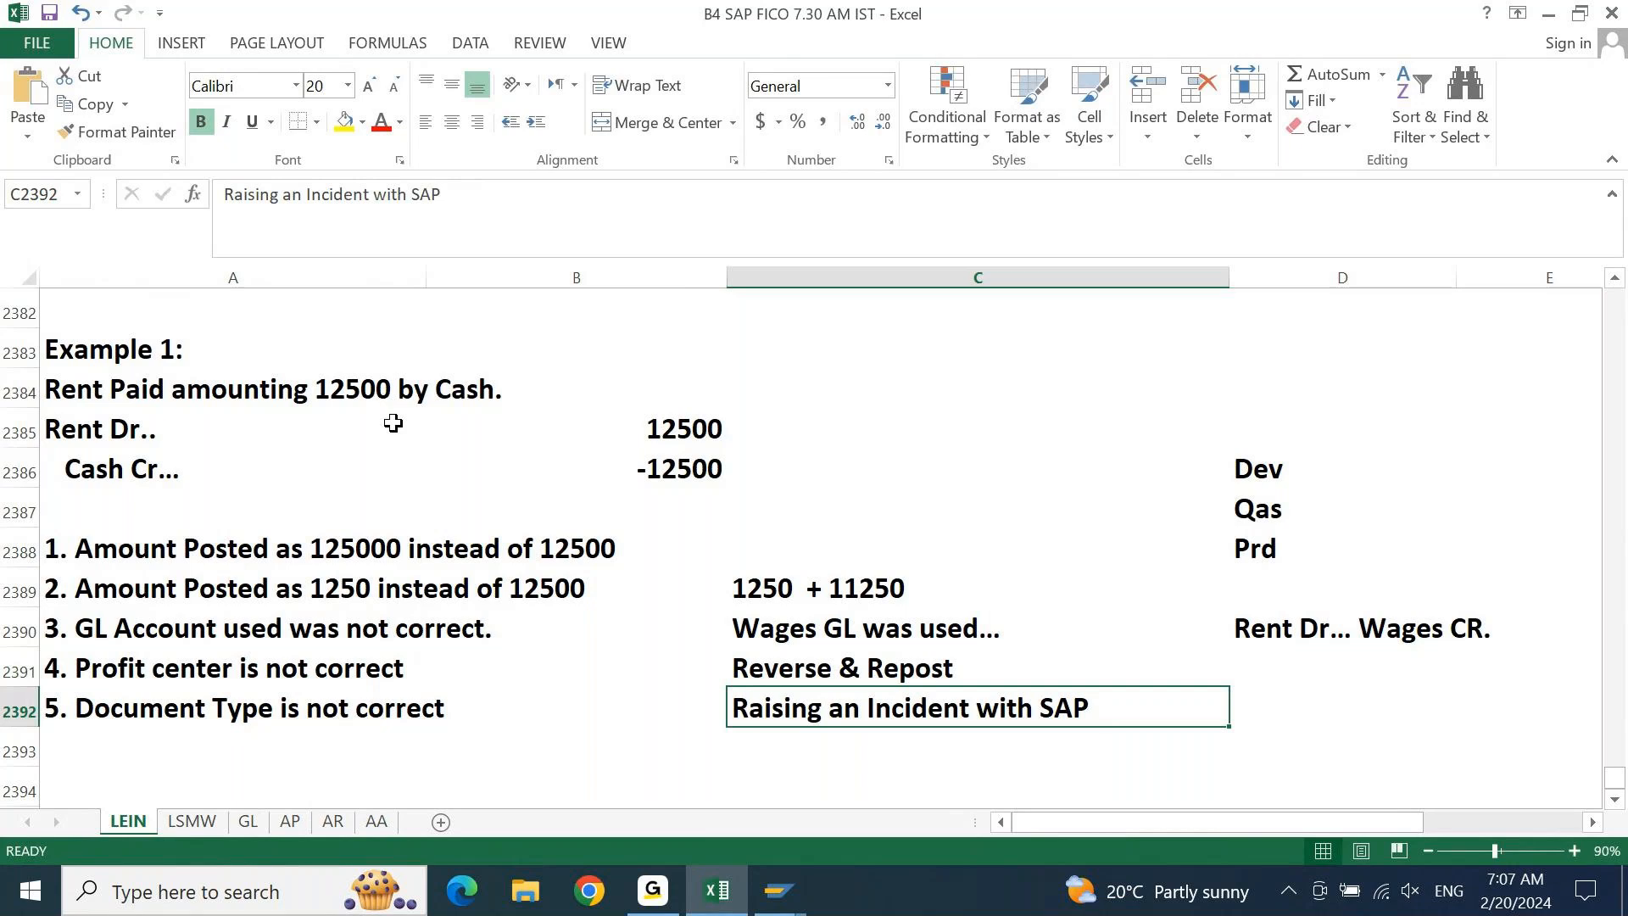
key(Down)
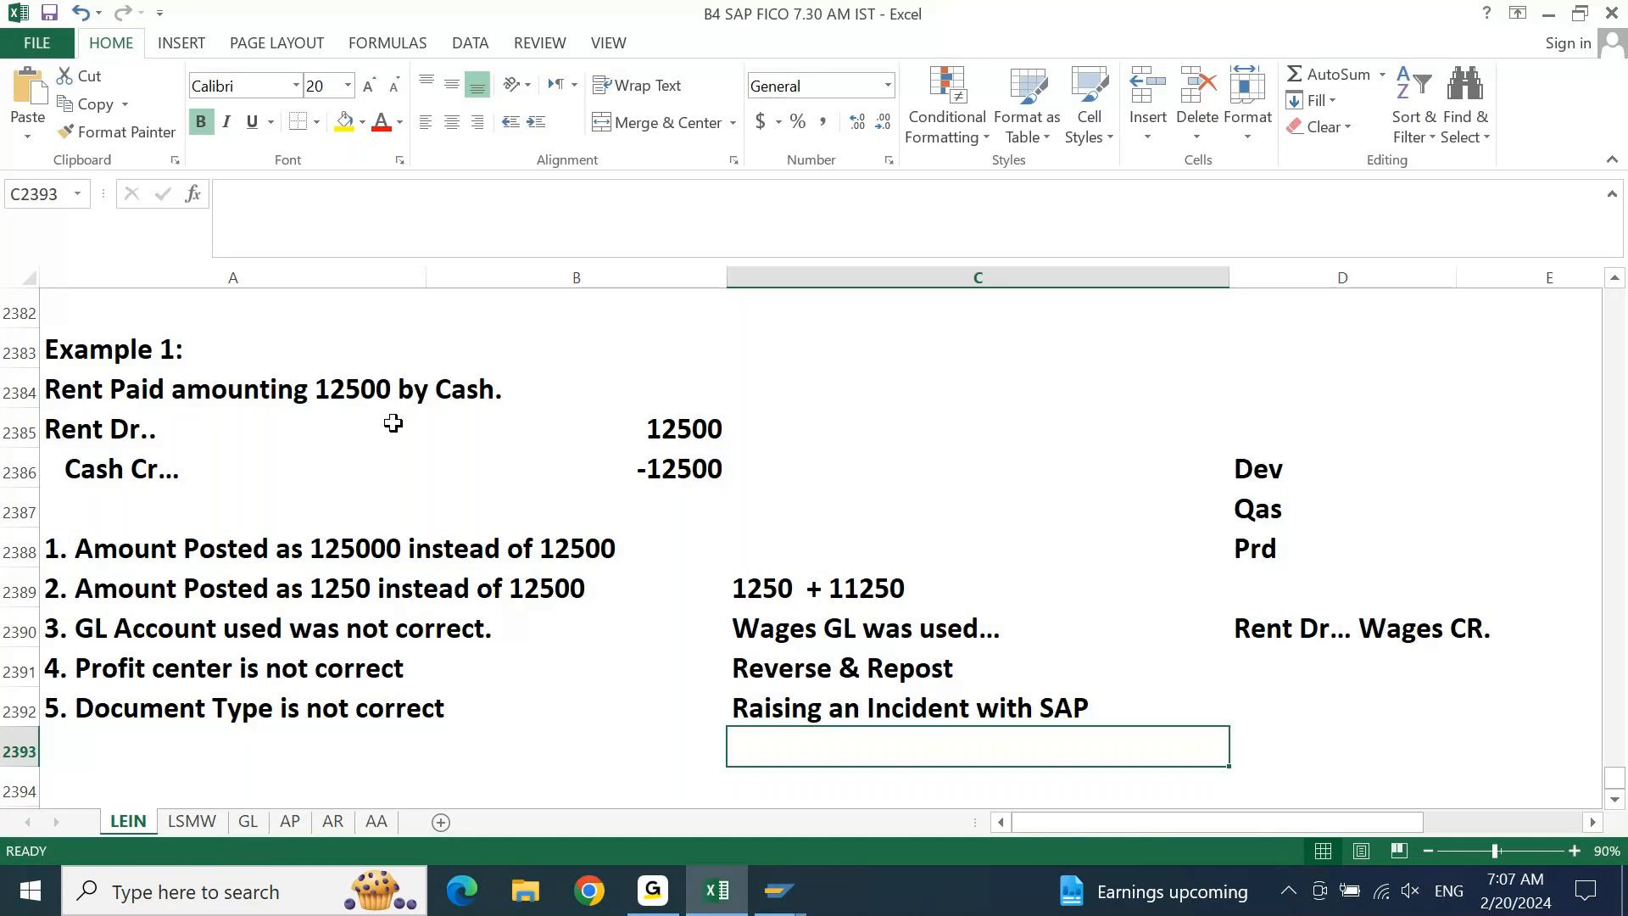
key(Up)
key(Up)
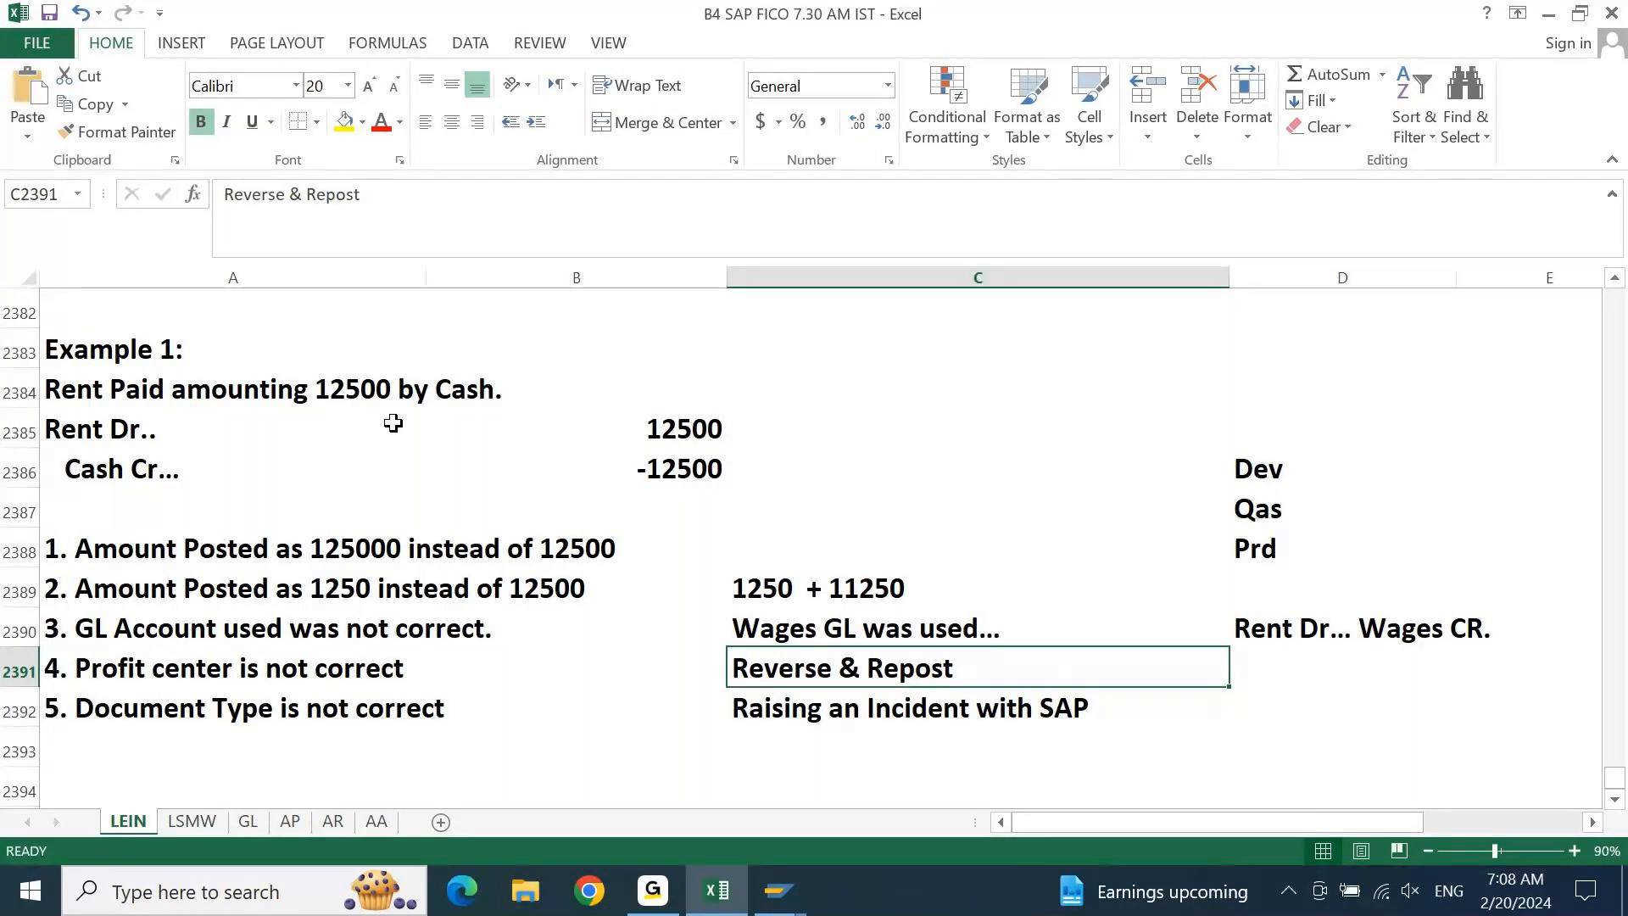
Switch to the G/L document entry in SAP, display the last posted document, and select its Profit Center column
mouse_move(778, 890)
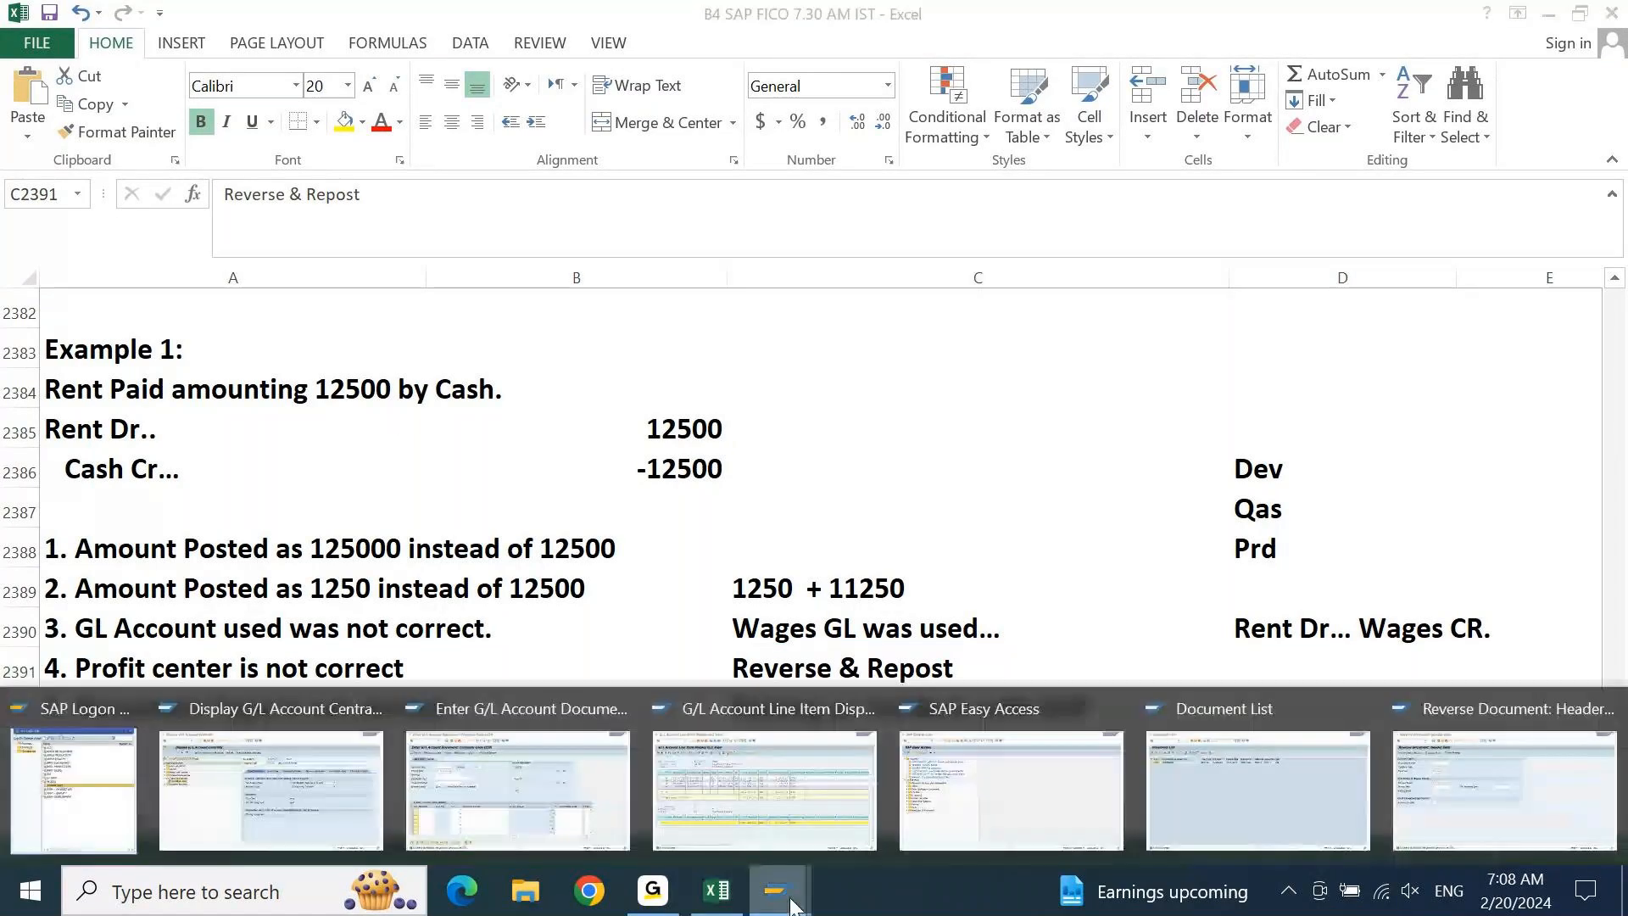
mouse_move(600, 725)
click(419, 776)
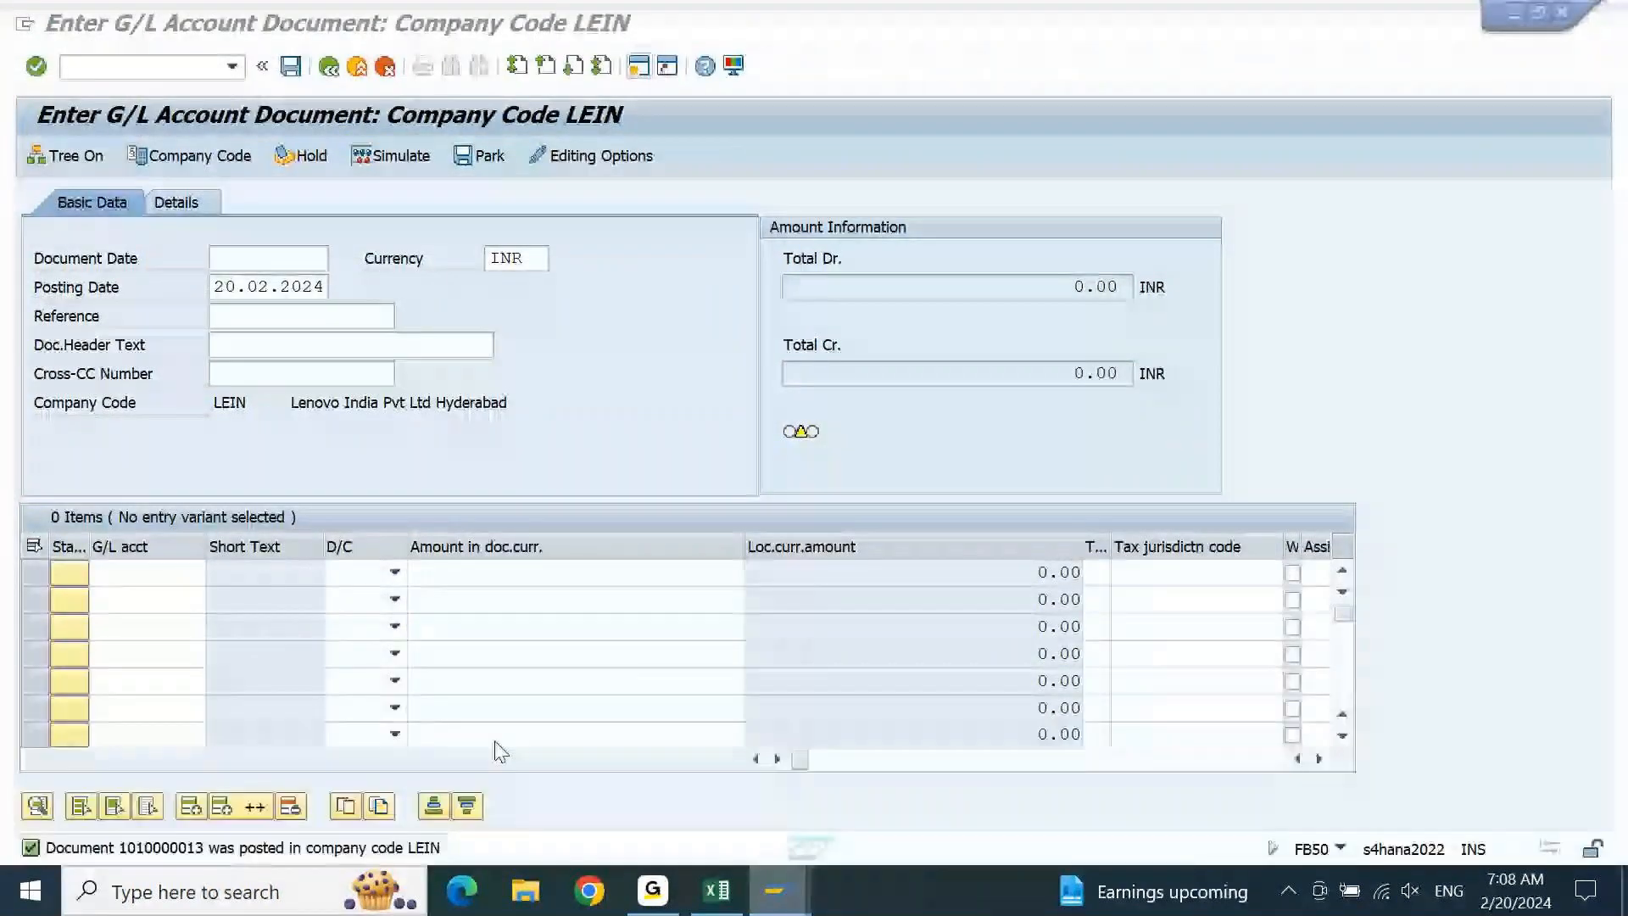
click(109, 34)
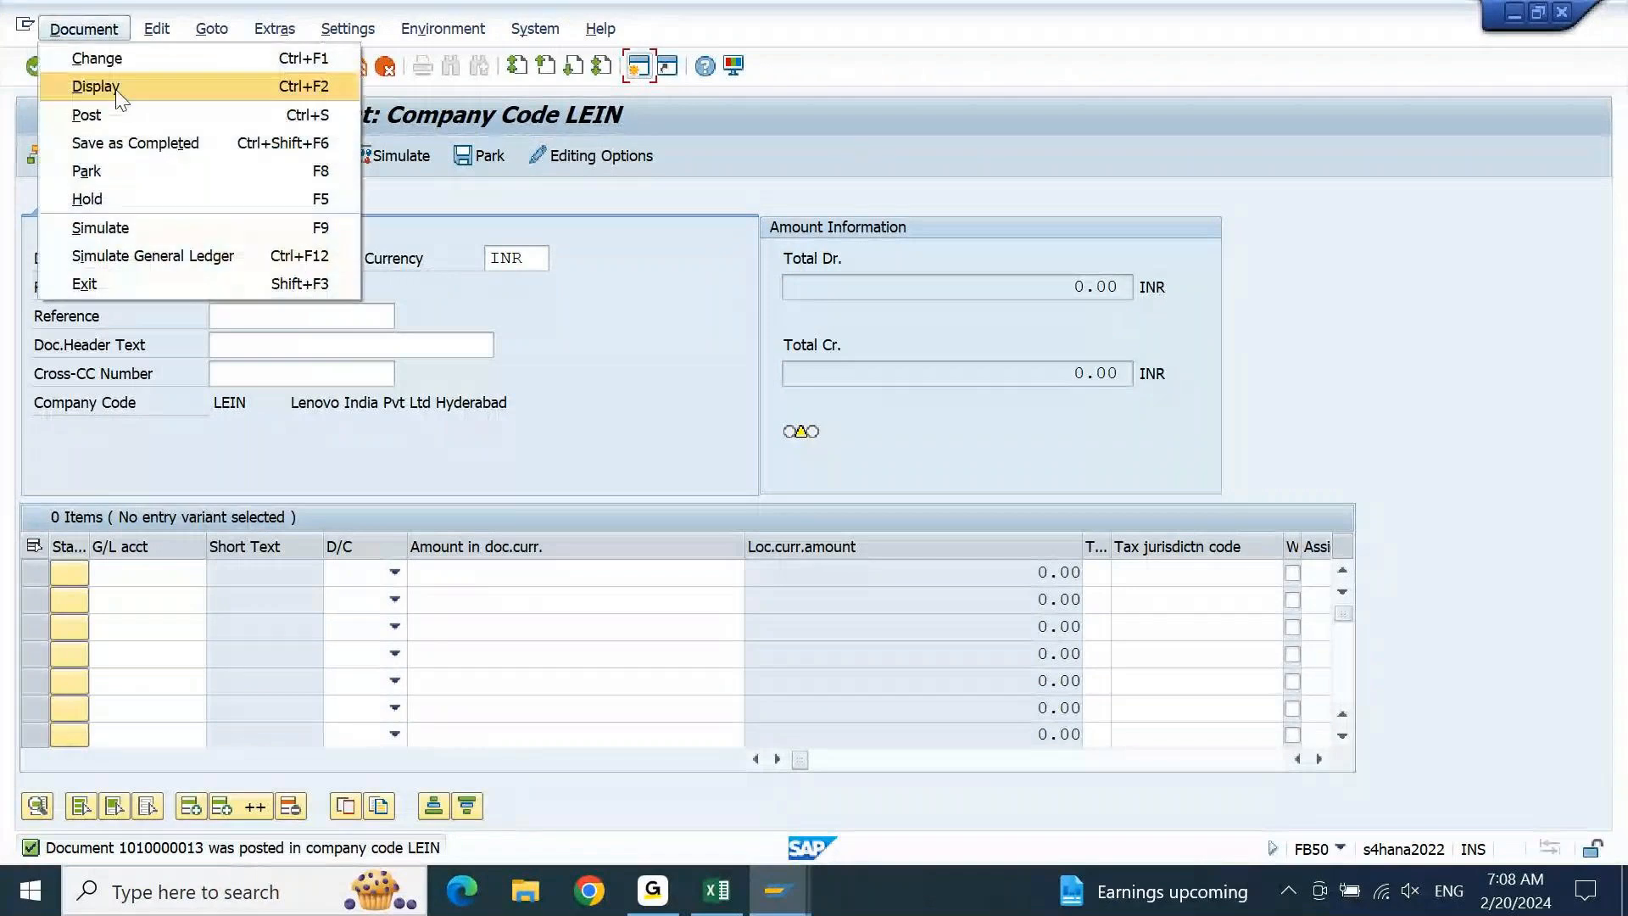
click(115, 88)
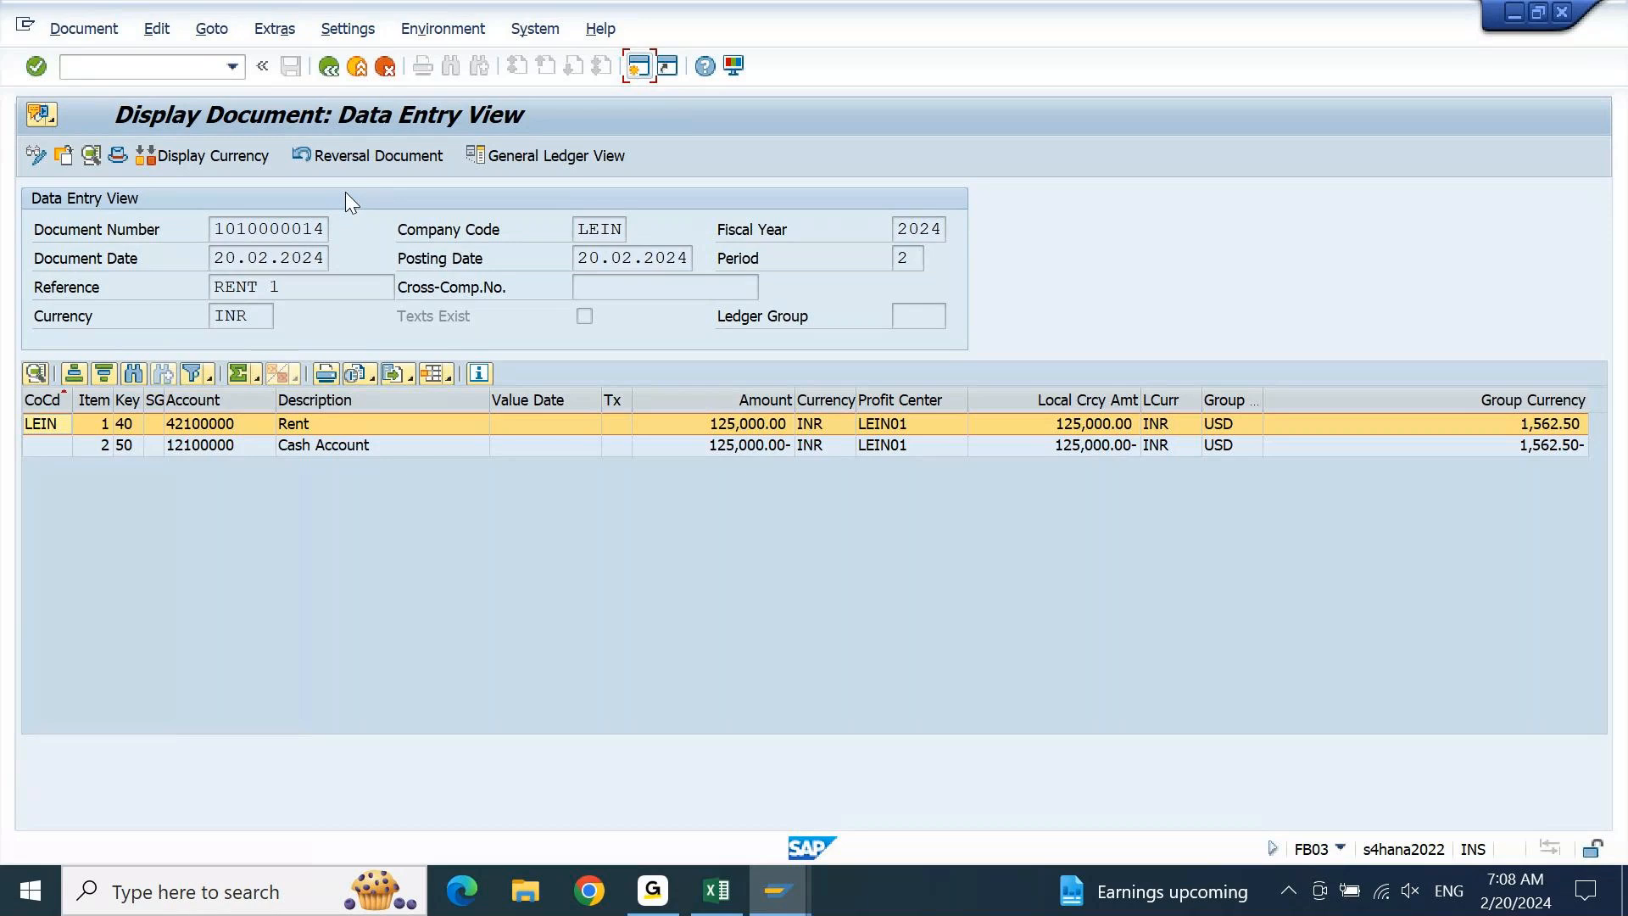
click(909, 400)
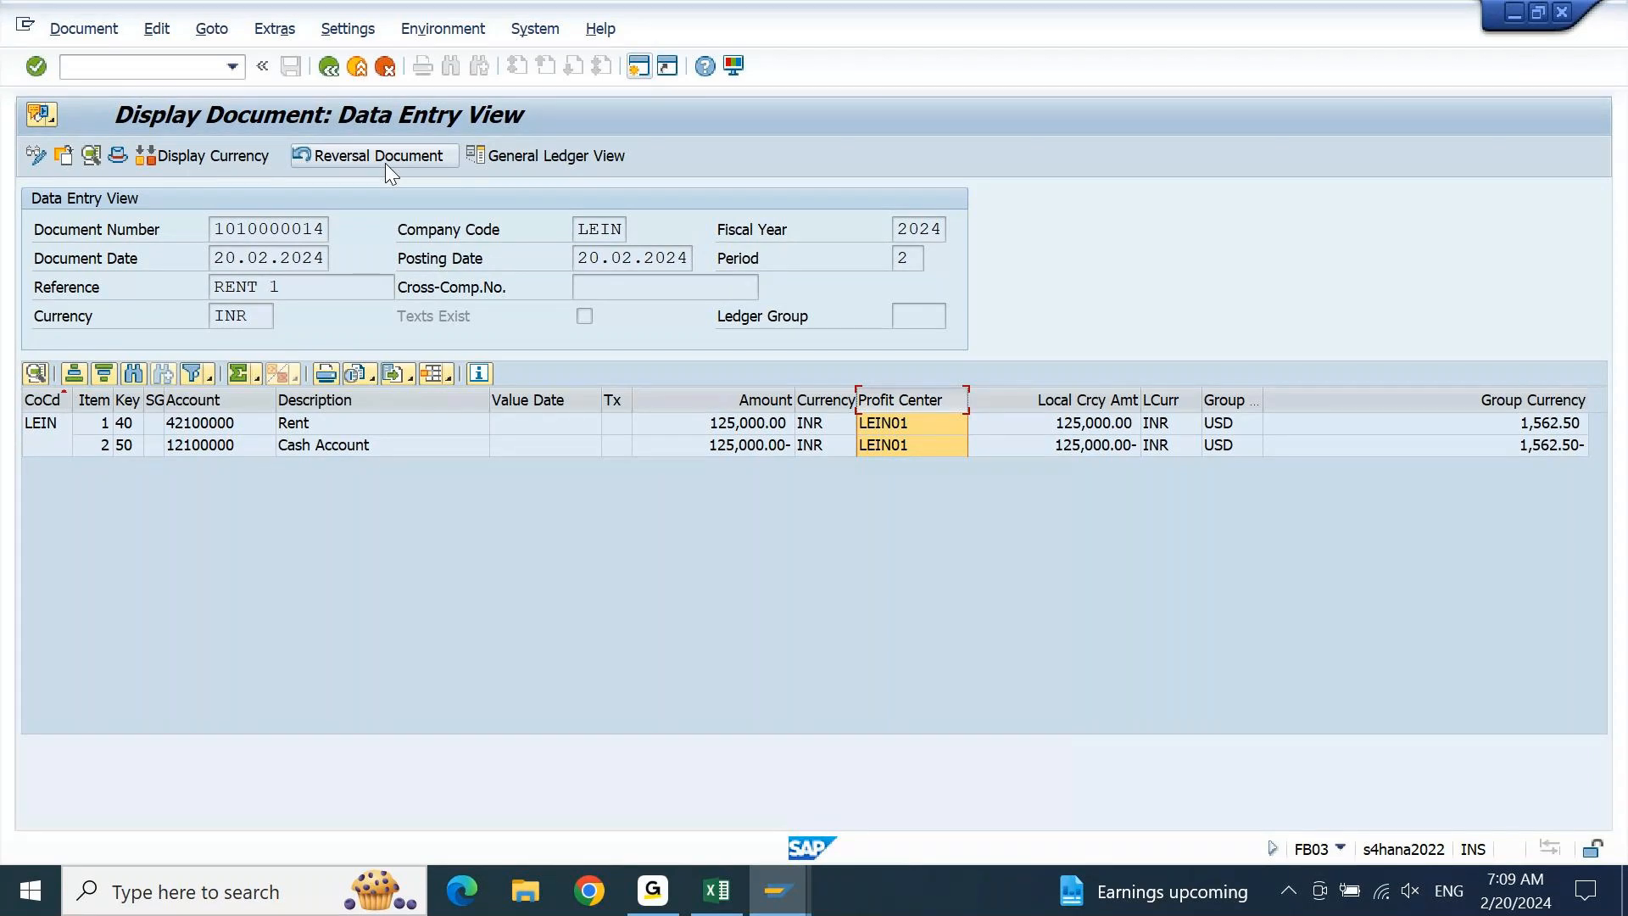
Switch back to the Excel notes and go over the incorrect document type scenario and the incident note in row 2392
click(710, 868)
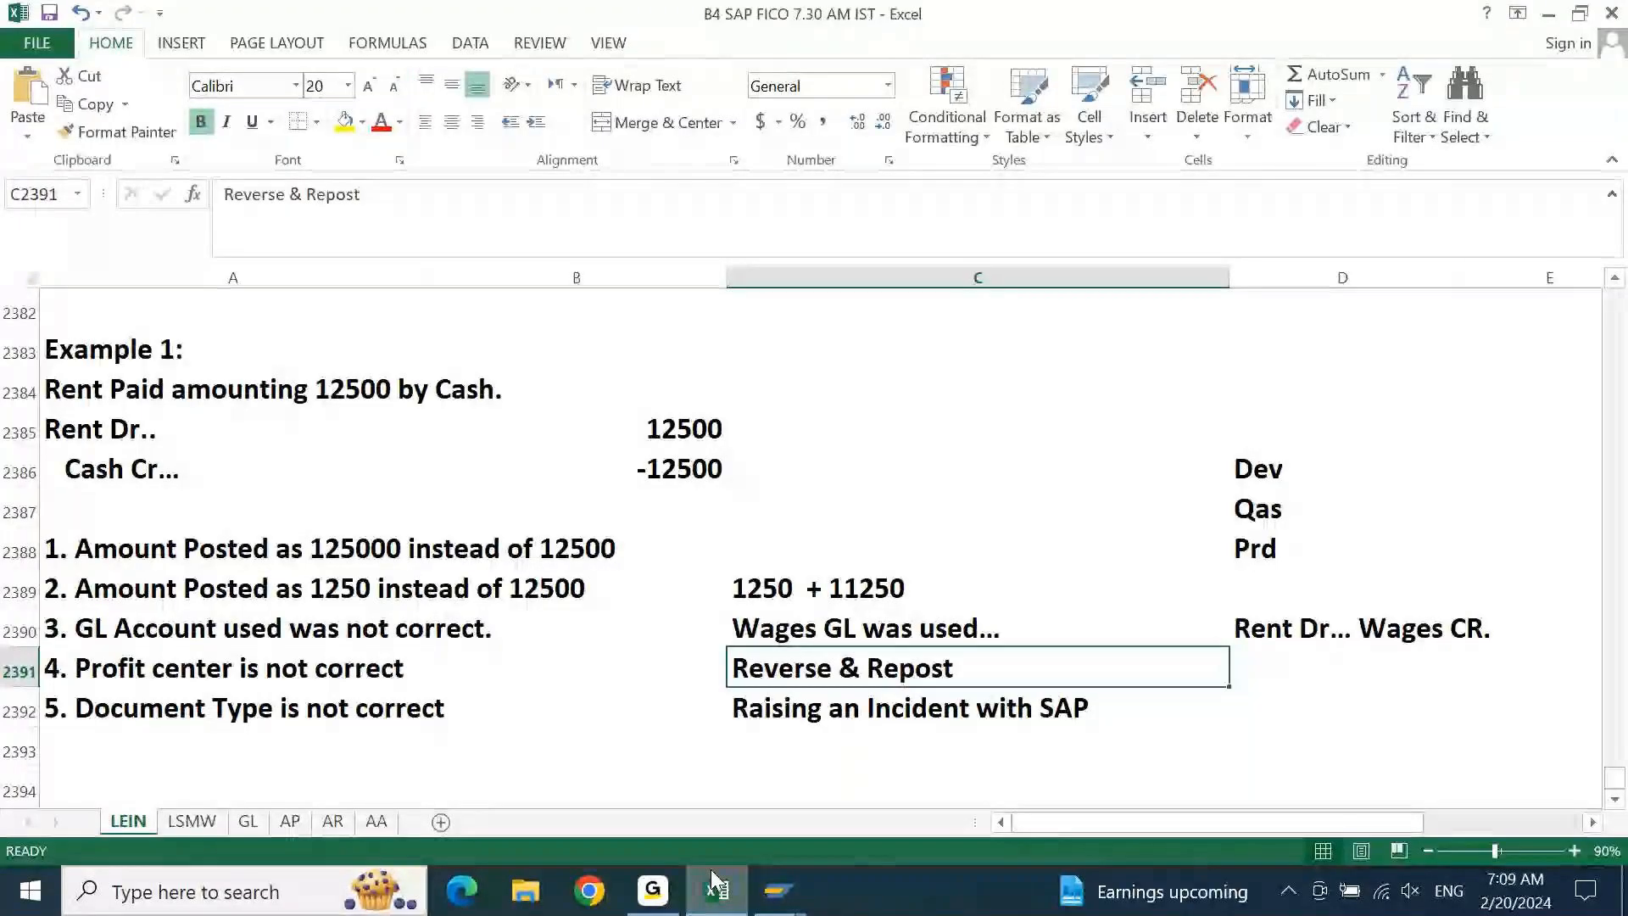
key(Down)
key(Left)
key(Left)
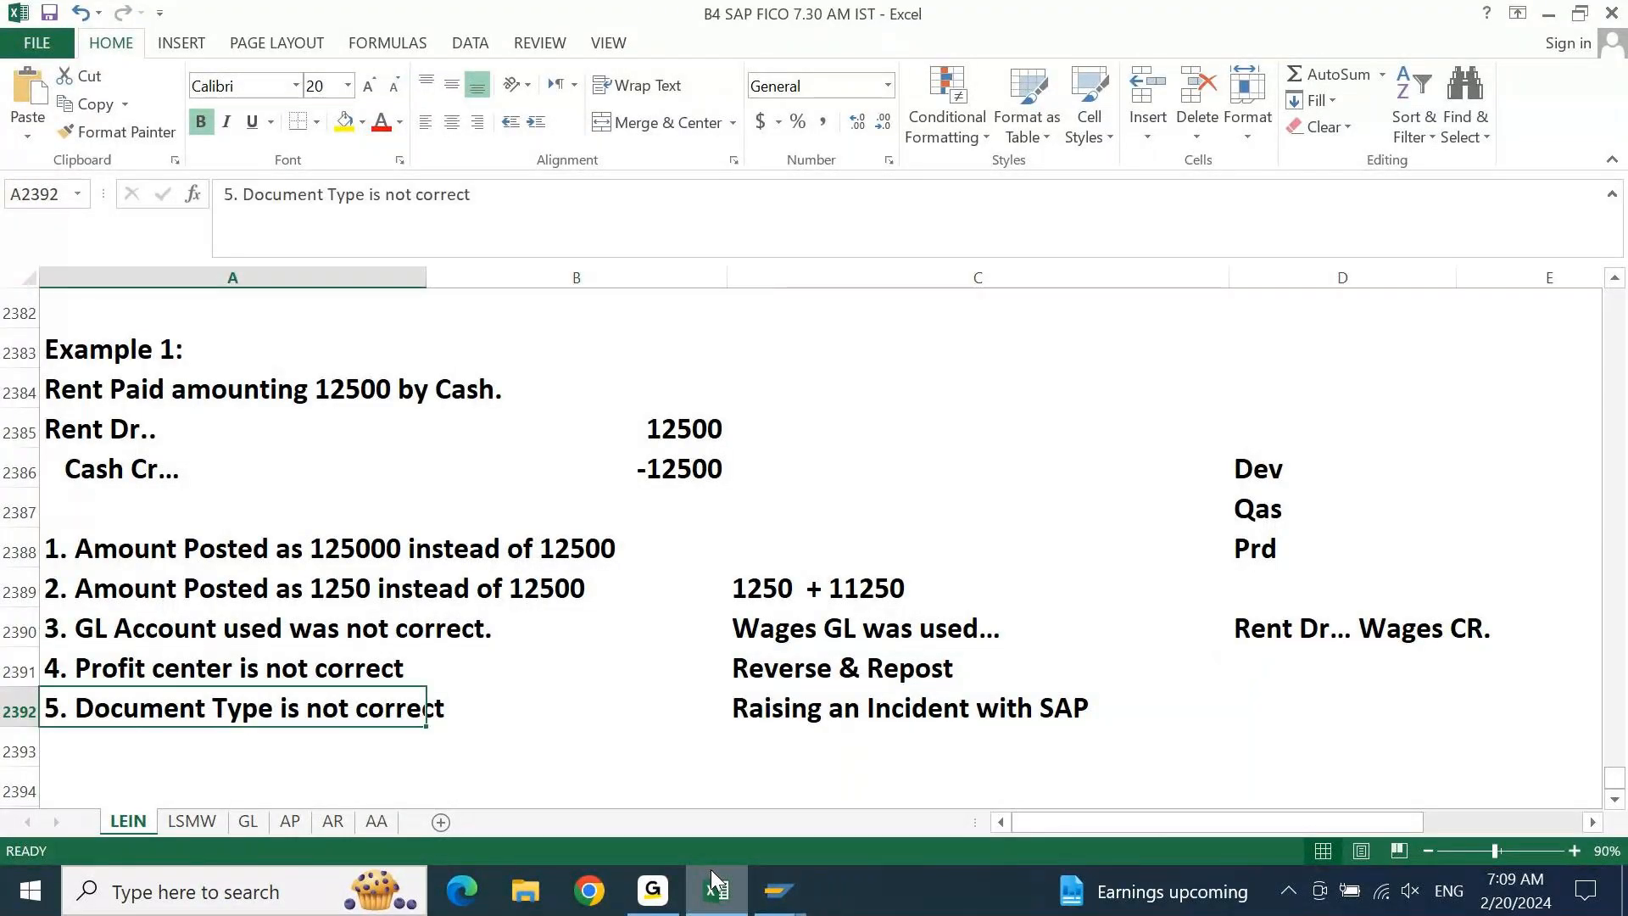
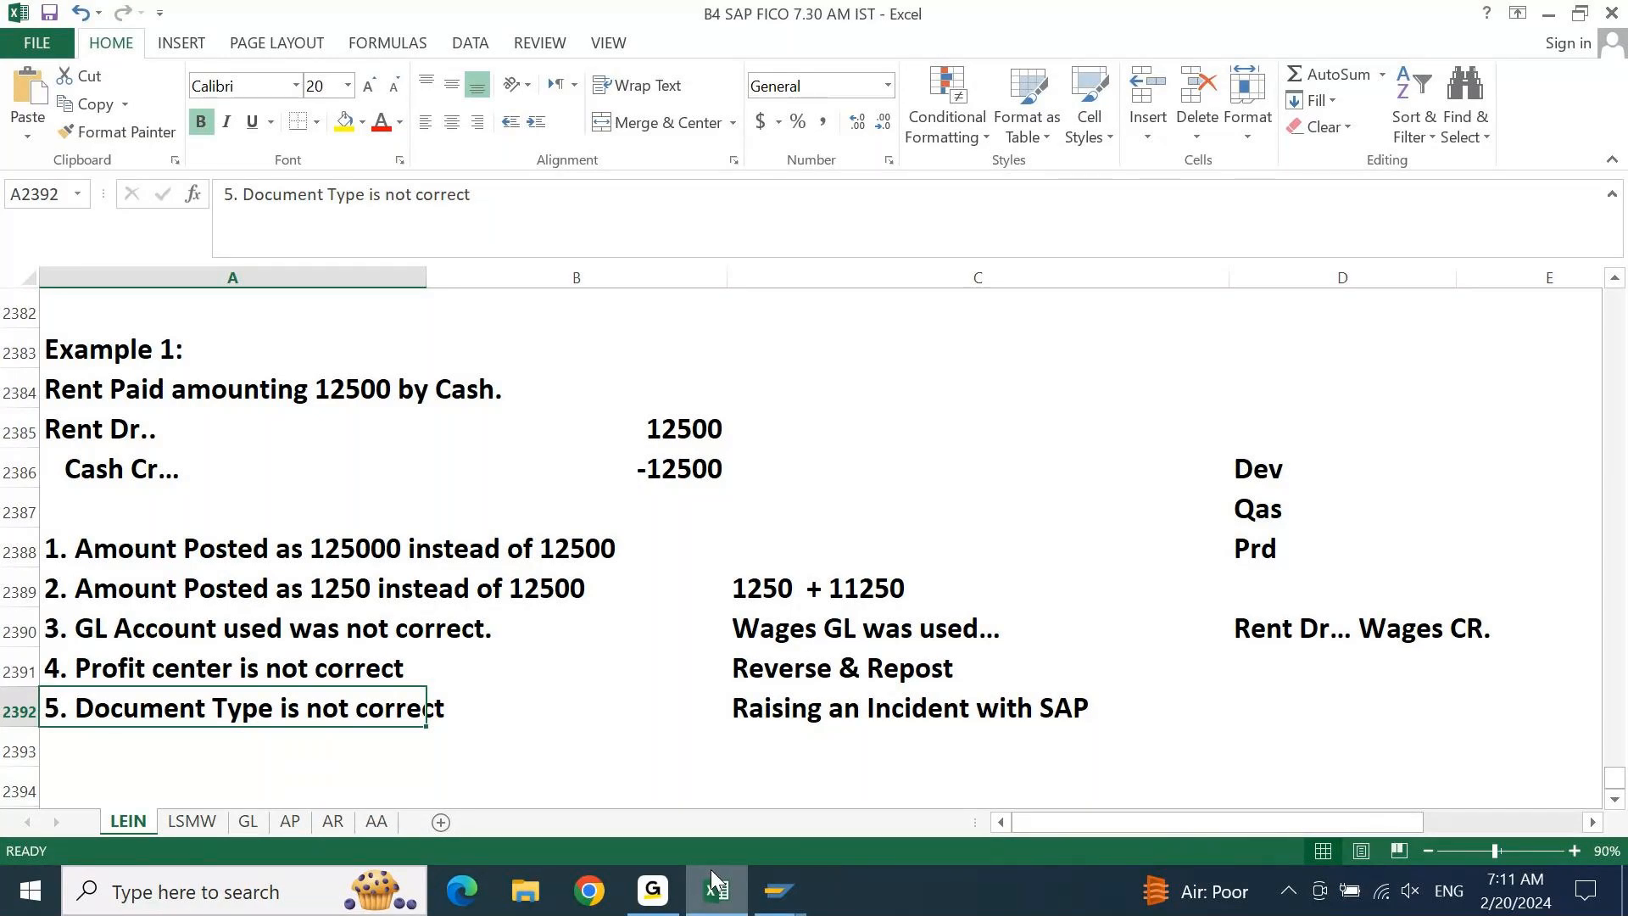
key(Right)
key(Right)
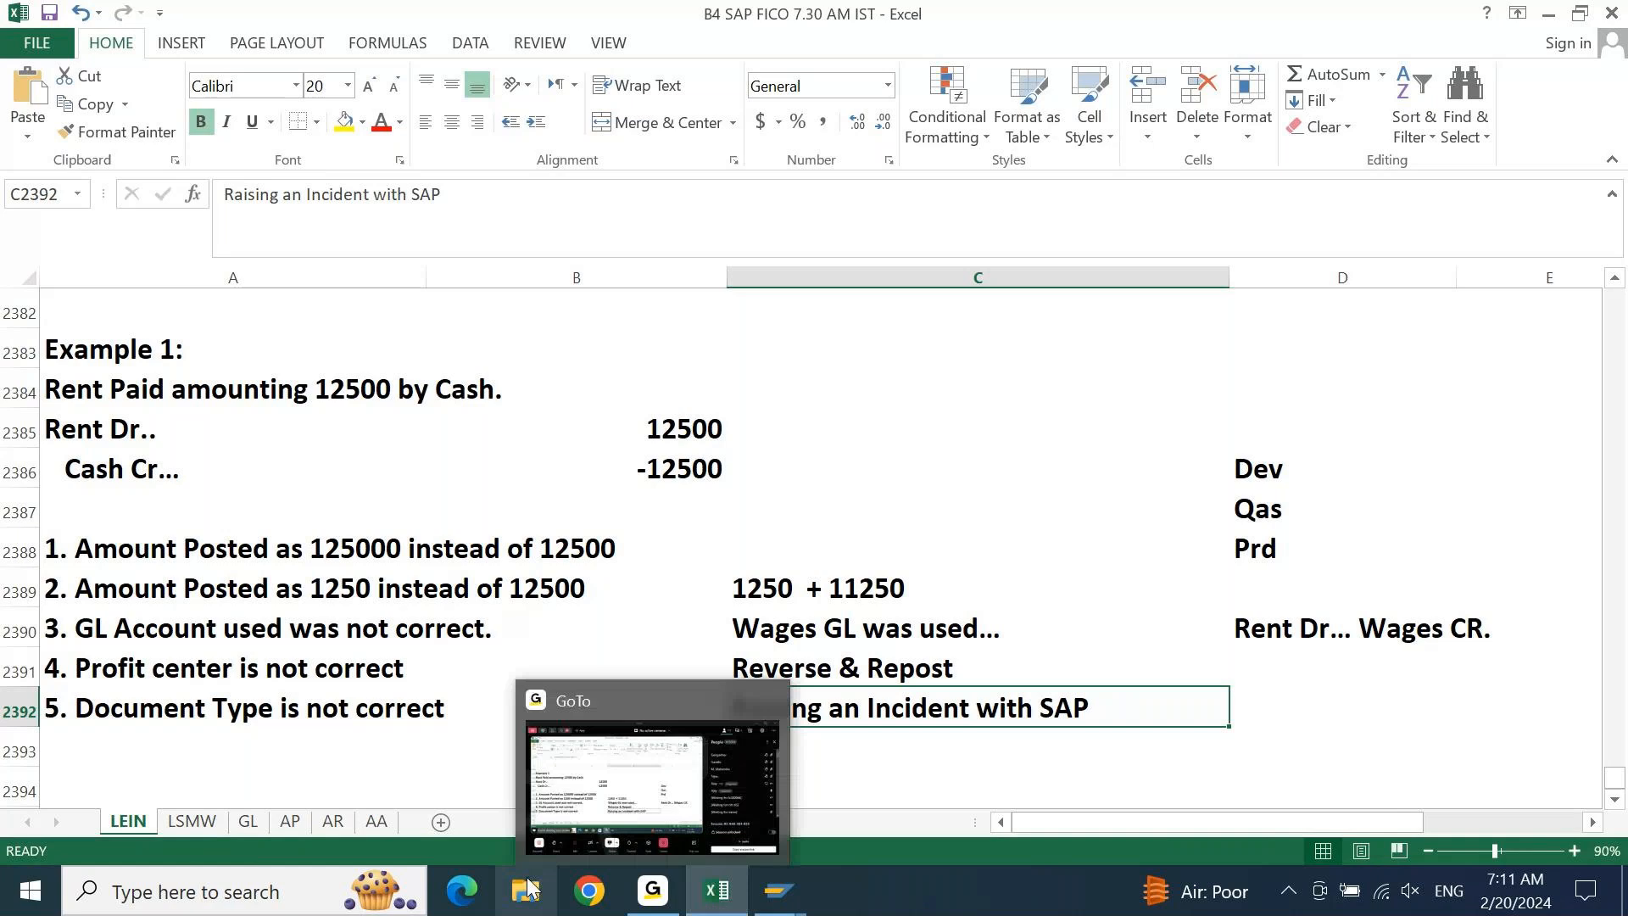
Switch to the G/L account line item display in SAP and examine the Rent account's local currency subtotal
click(779, 891)
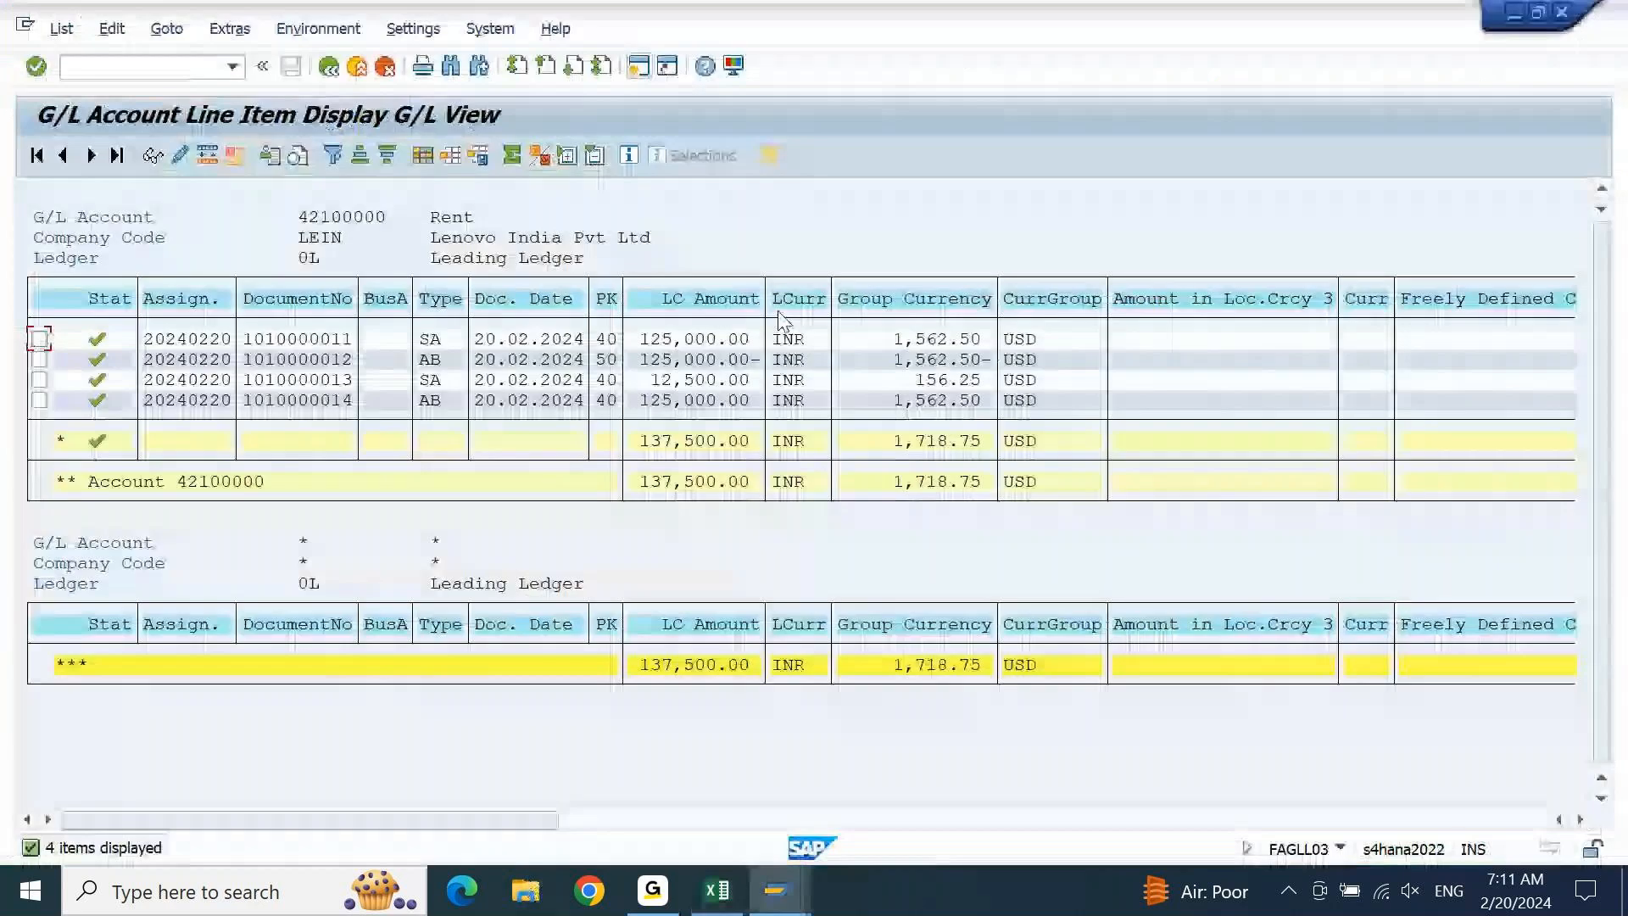
click(688, 442)
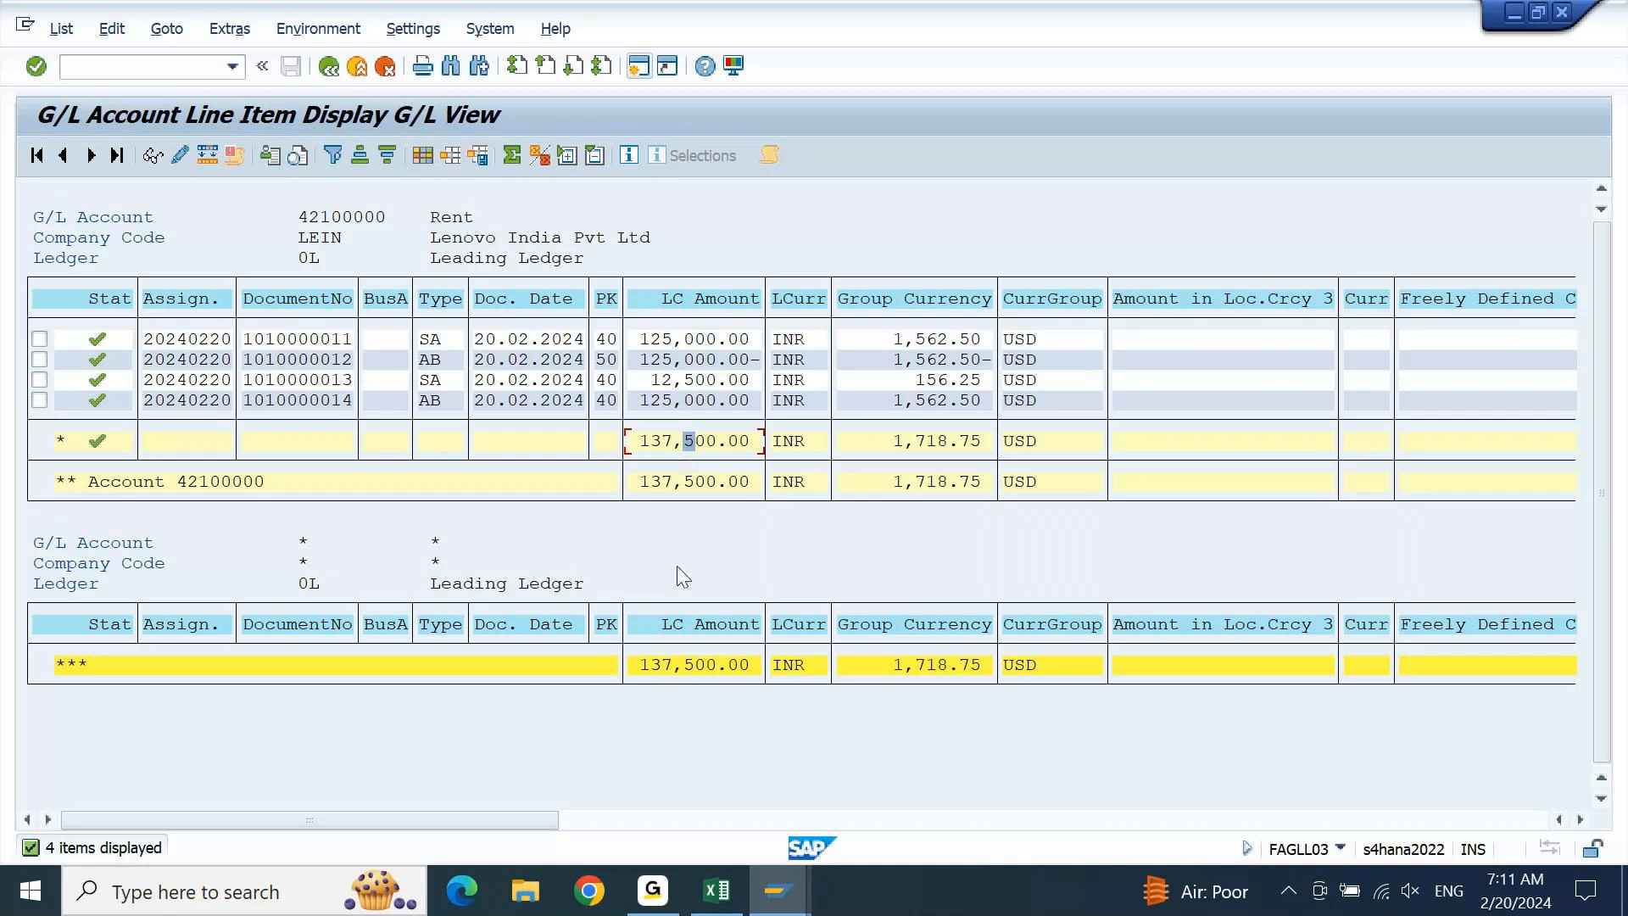
Switch to the Excel notes and review the incorrect document type scenario and its incident note in row 2392
click(718, 893)
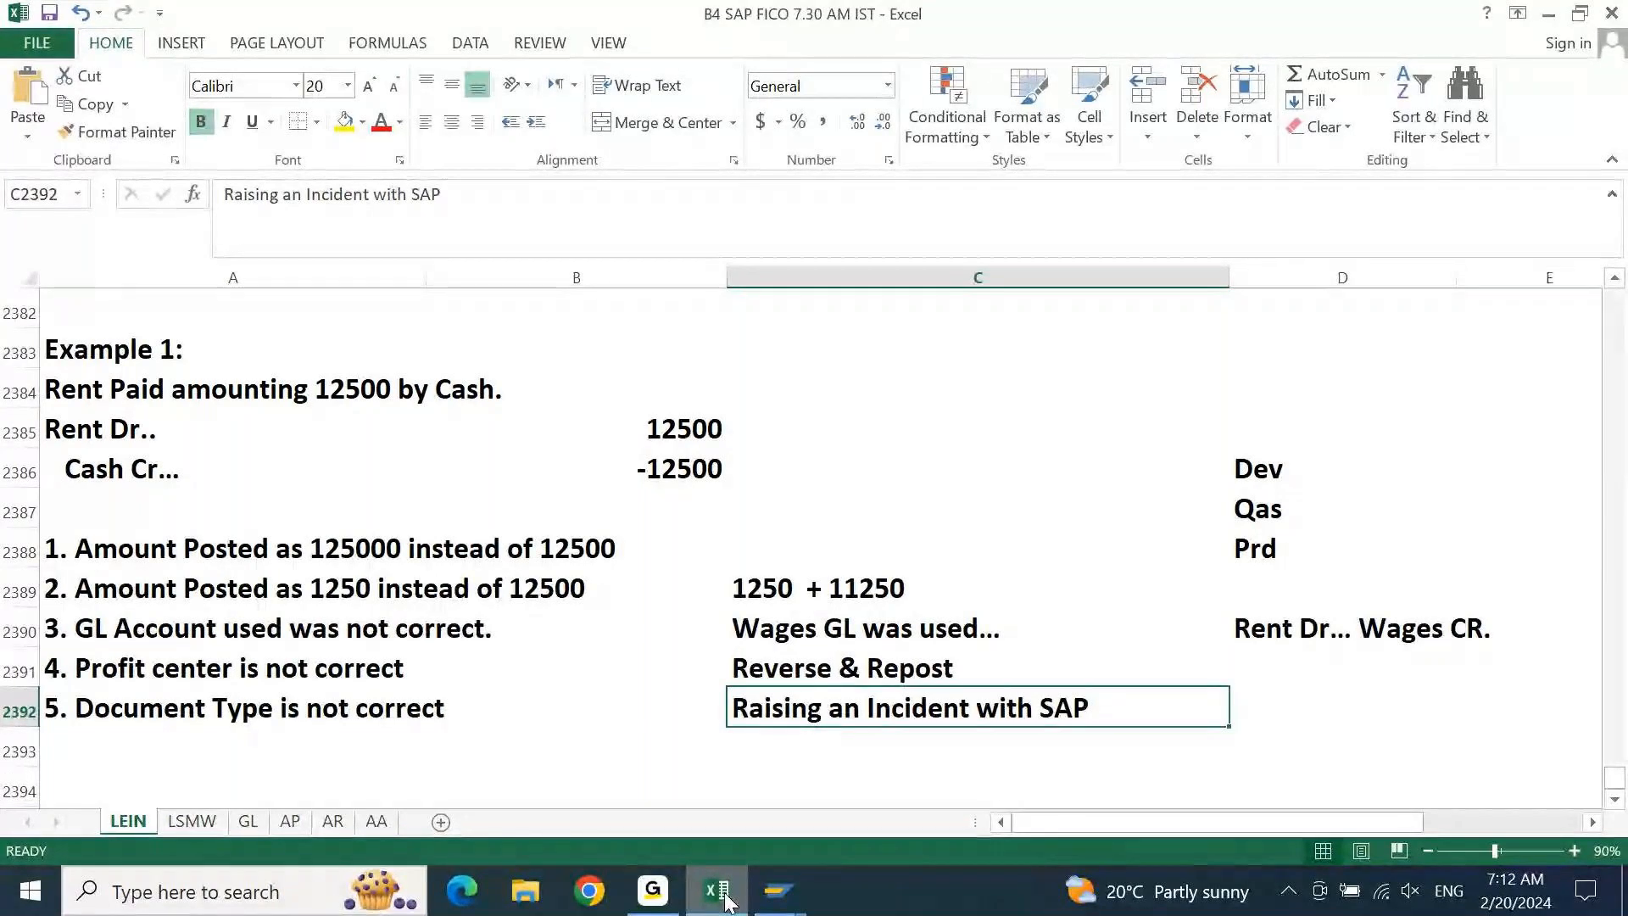
key(Down)
key(Down)
key(Left)
key(Left)
key(Up)
key(Up)
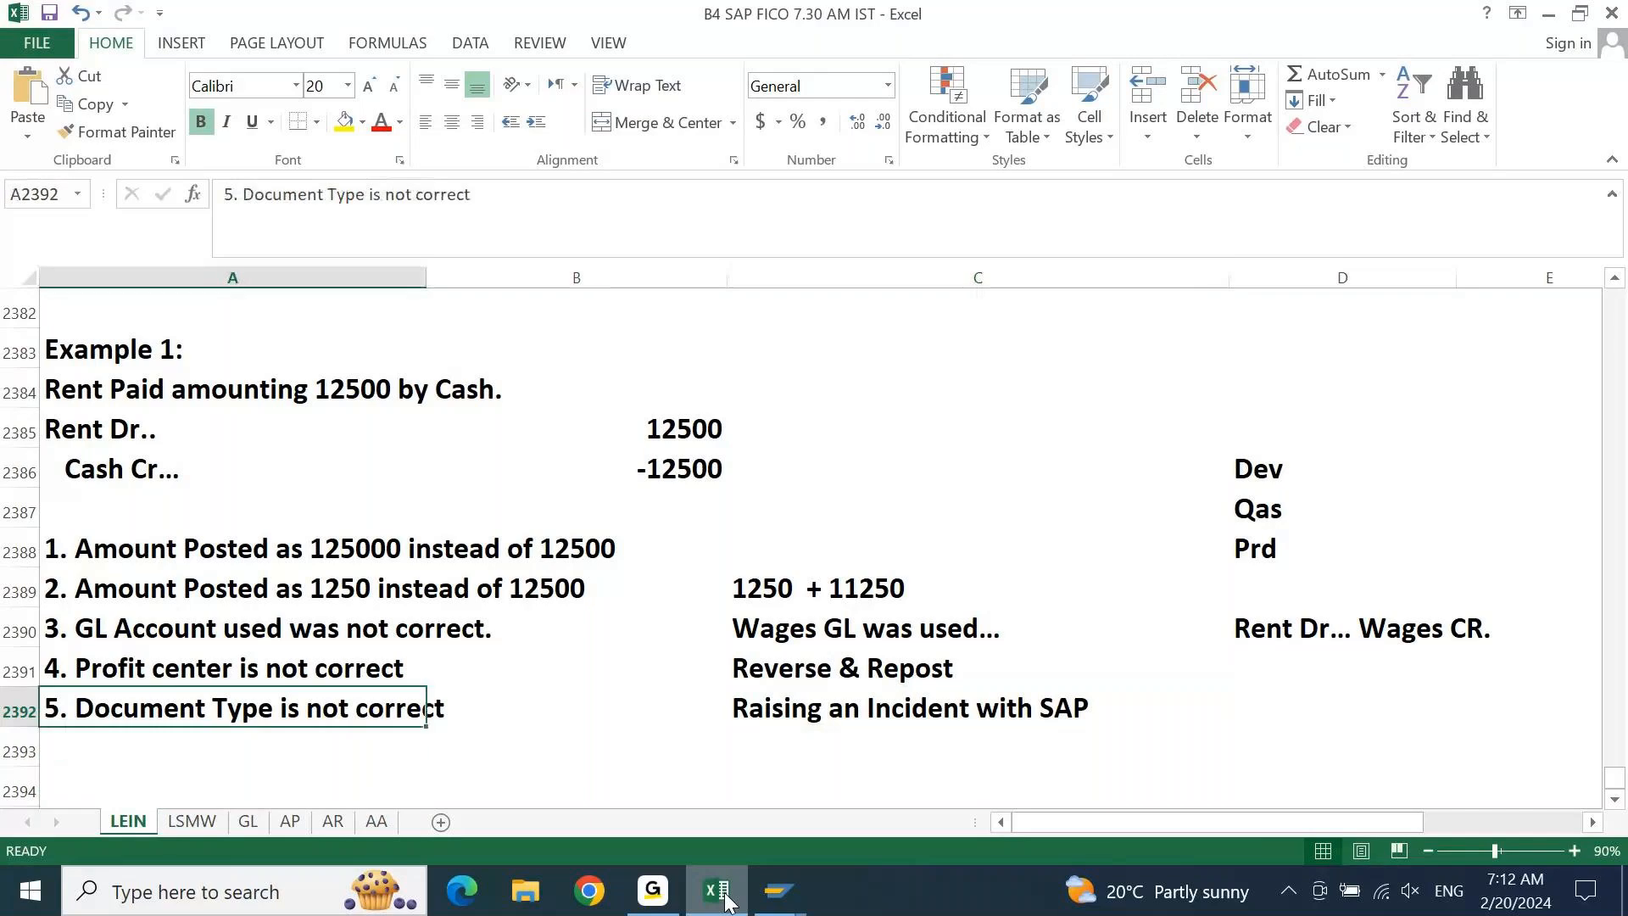
key(Right)
key(Right)
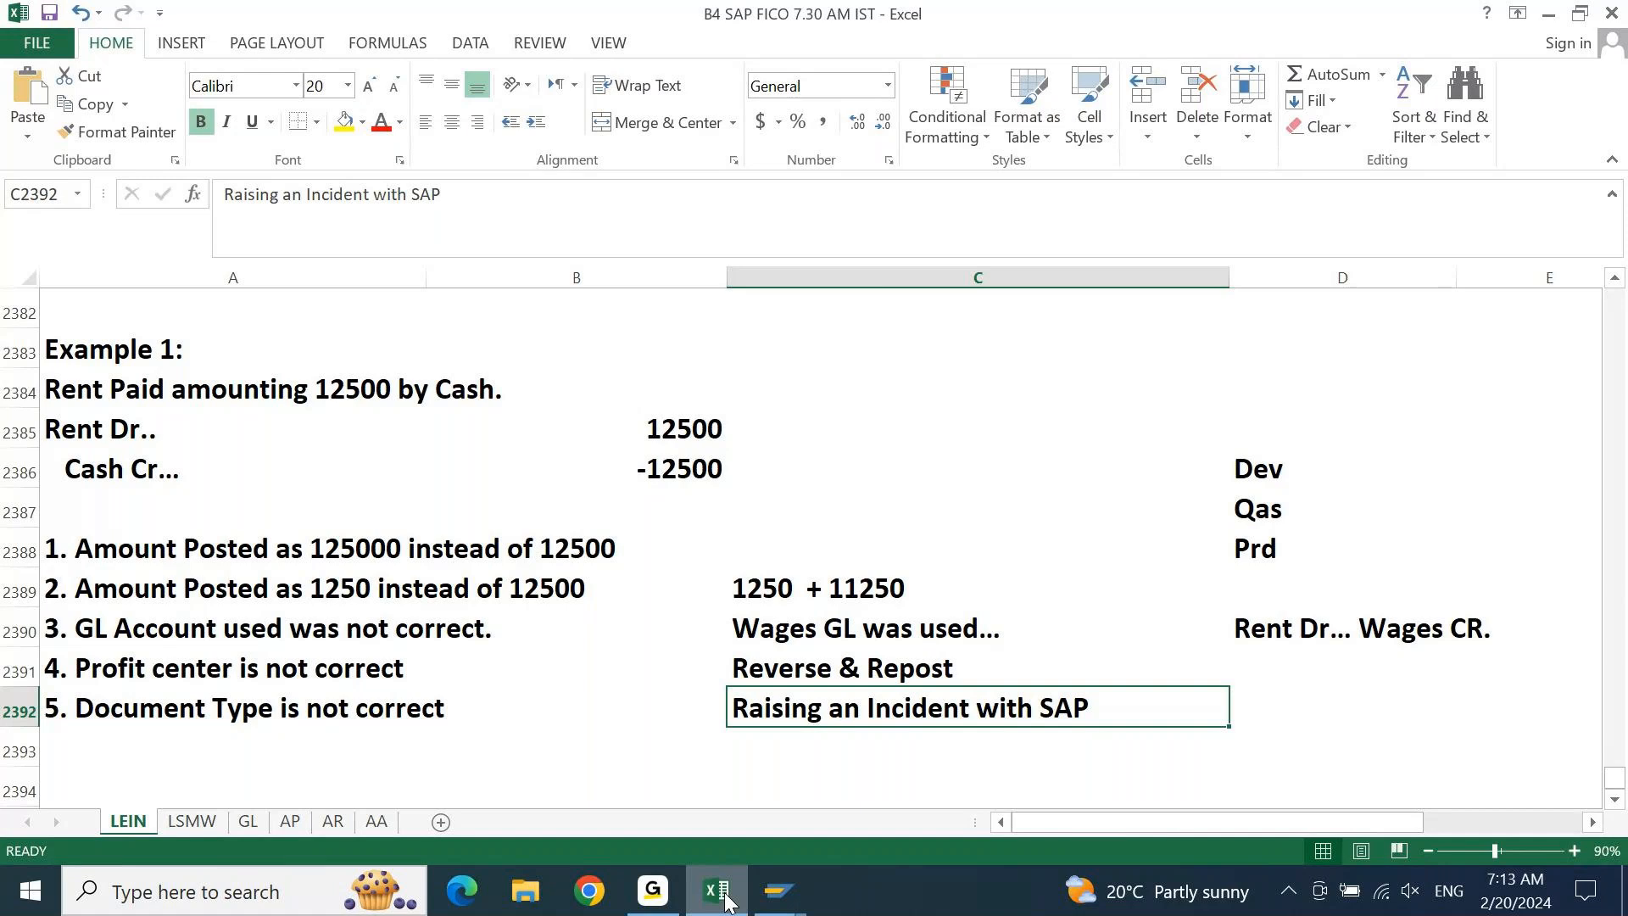
Go back over the posting error scenarios from the incorrect profit center in A2391 up to the wrong amount in A2388
key(Up)
key(Left)
key(Left)
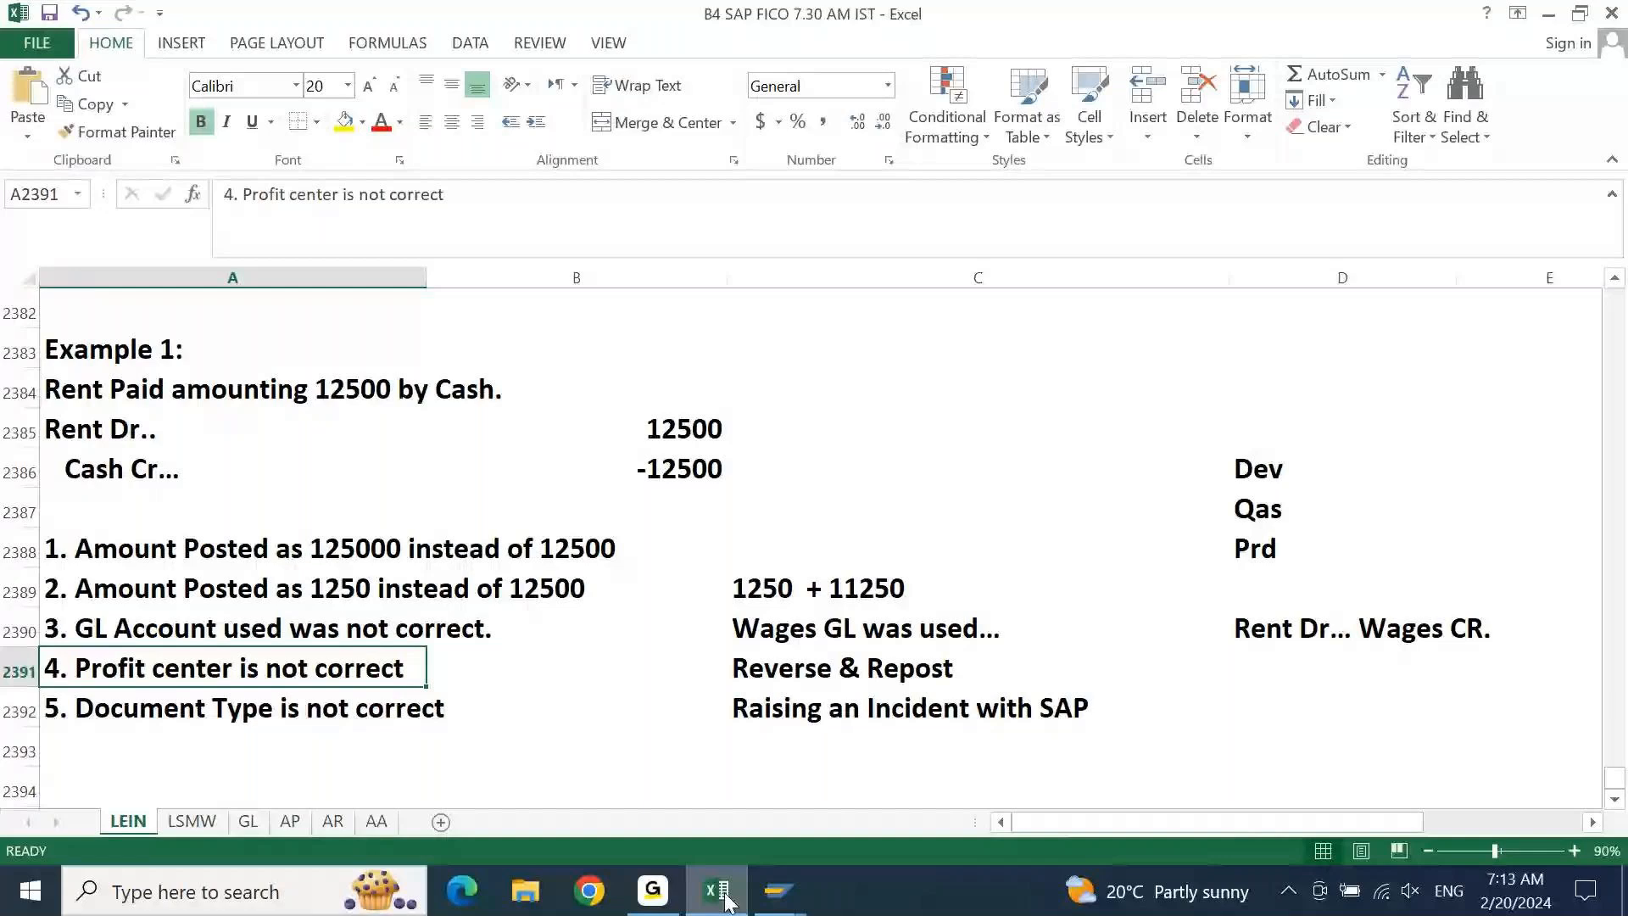
key(Up)
key(Up)
key(Up)
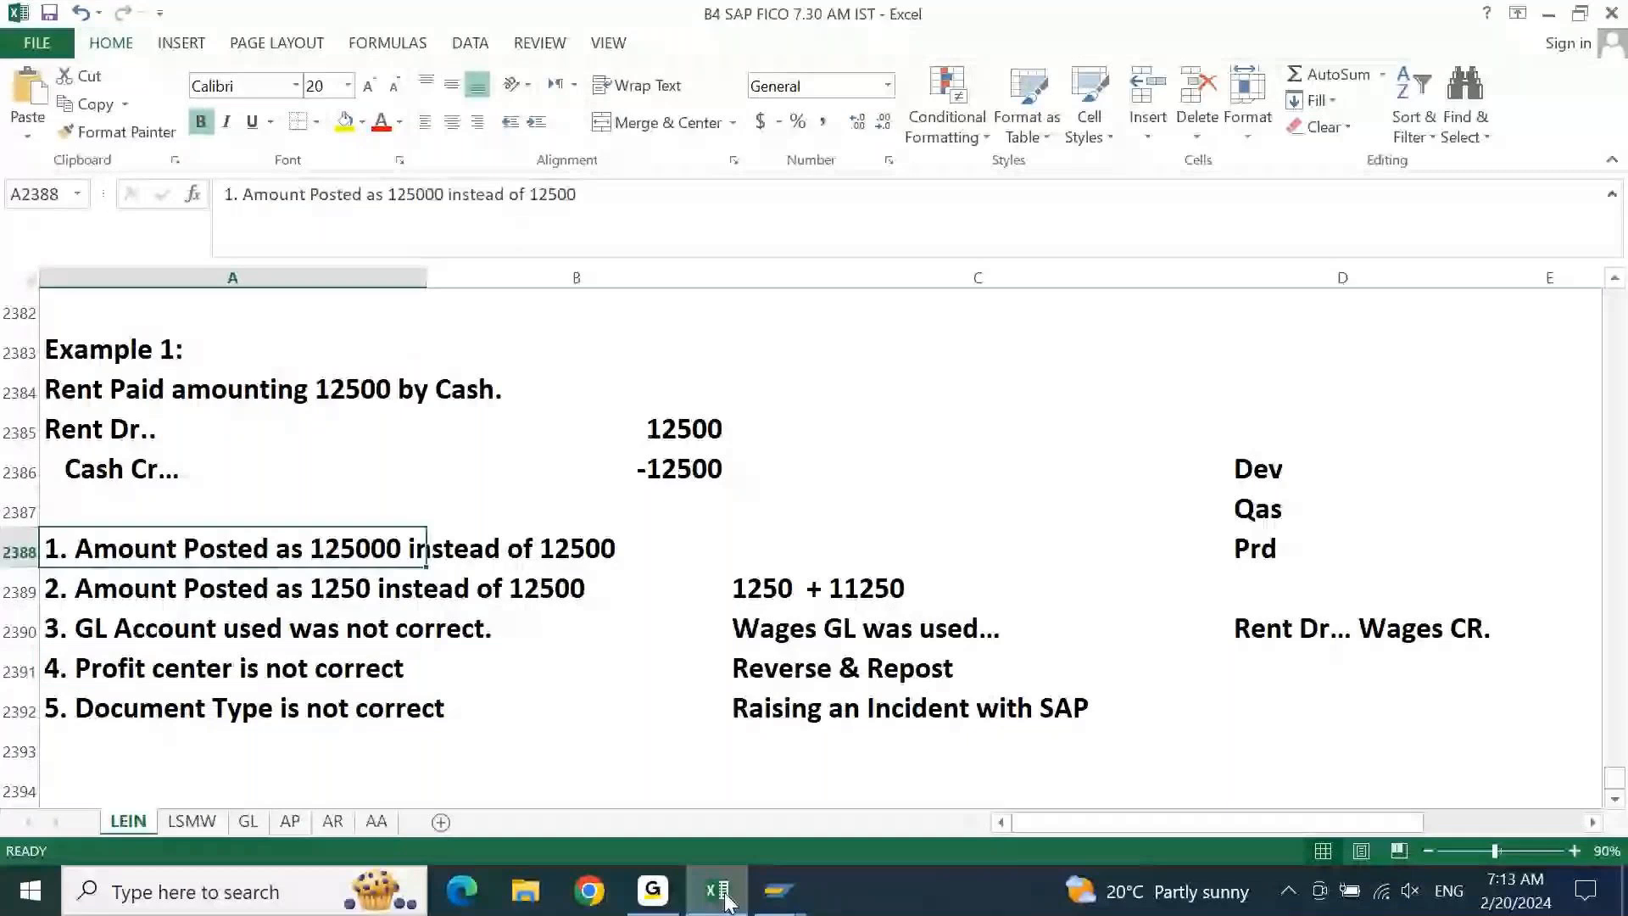
key(Up)
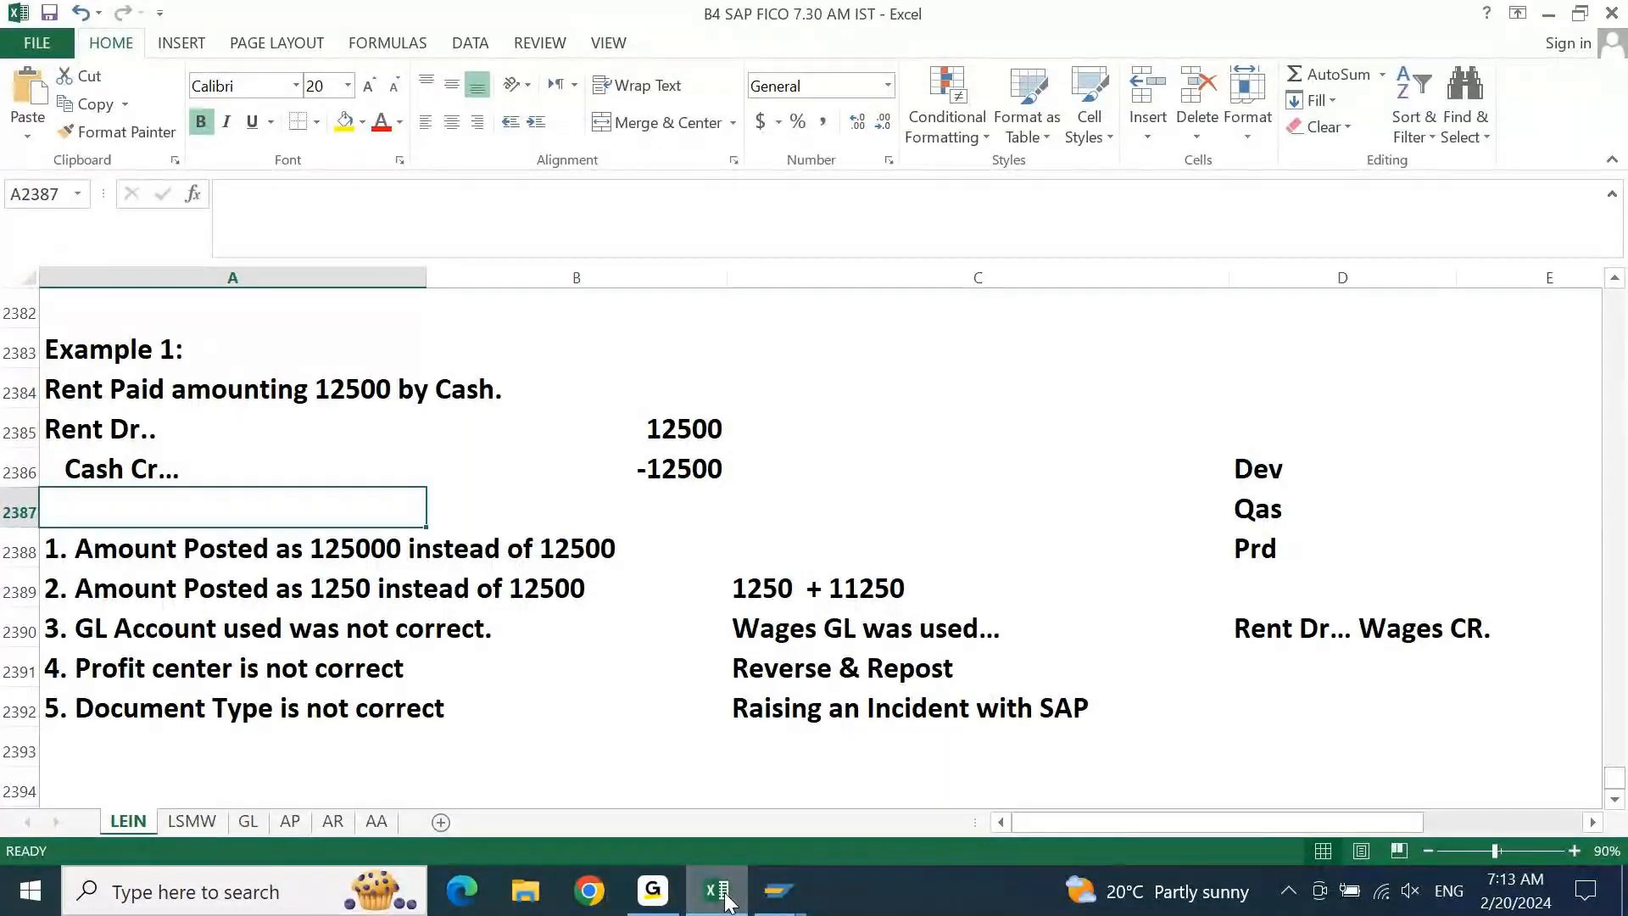
Review the Example 1 rent entry and the Regular Class # 50 heading above it, and switch to the GoTo app
key(Up)
key(Up)
key(Up)
key(Up)
key(Up)
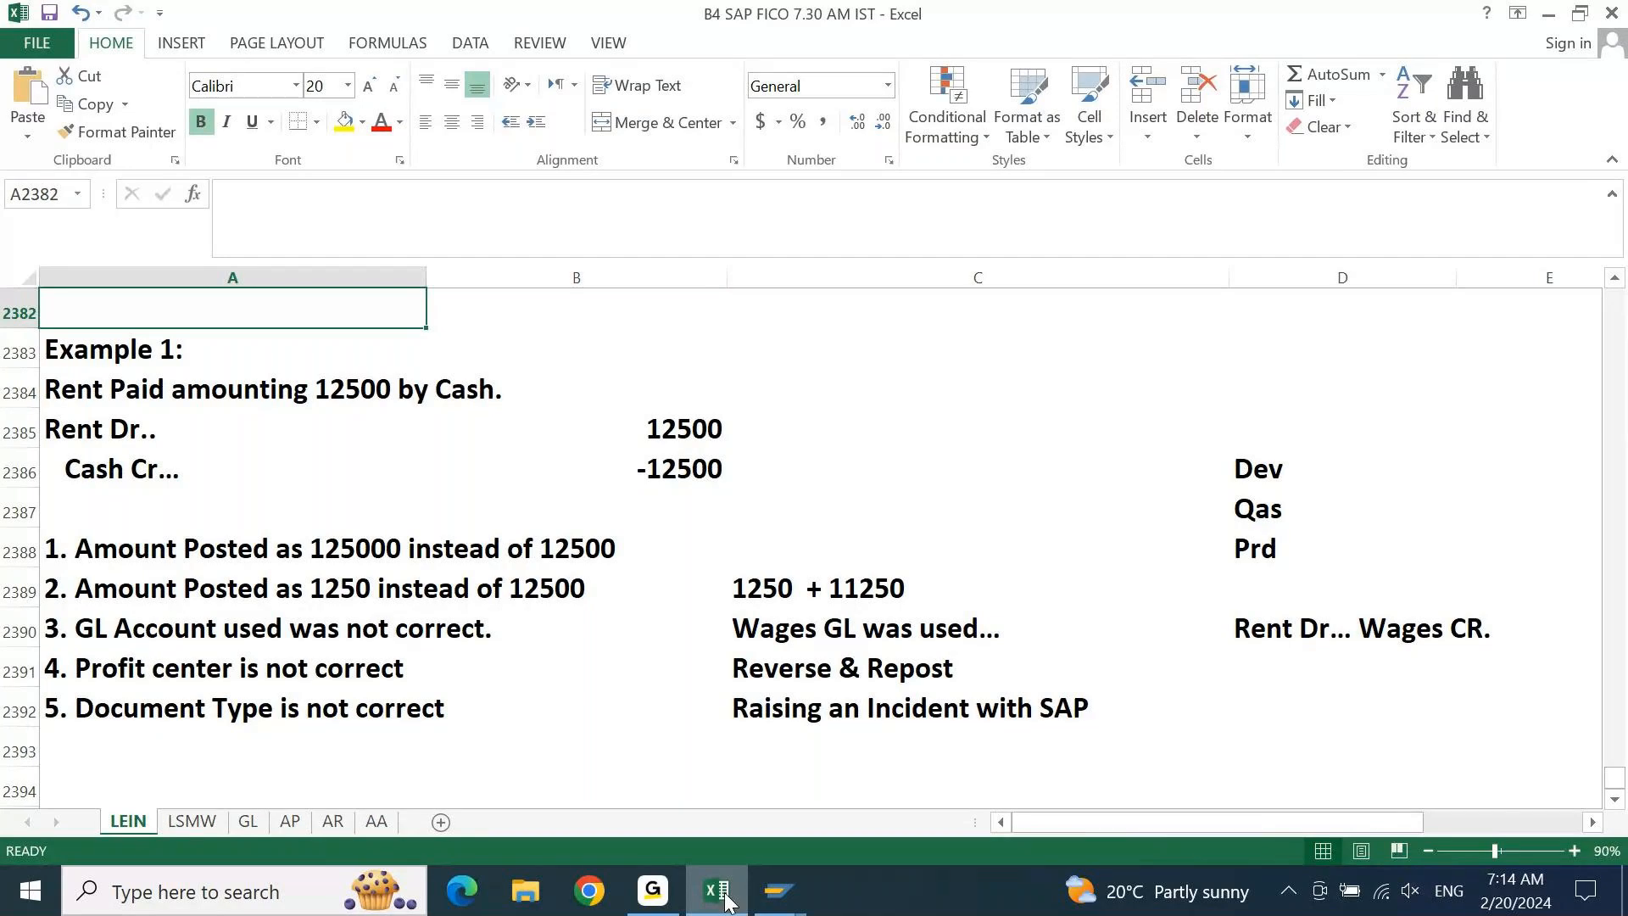
key(Up)
key(Up)
key(Up)
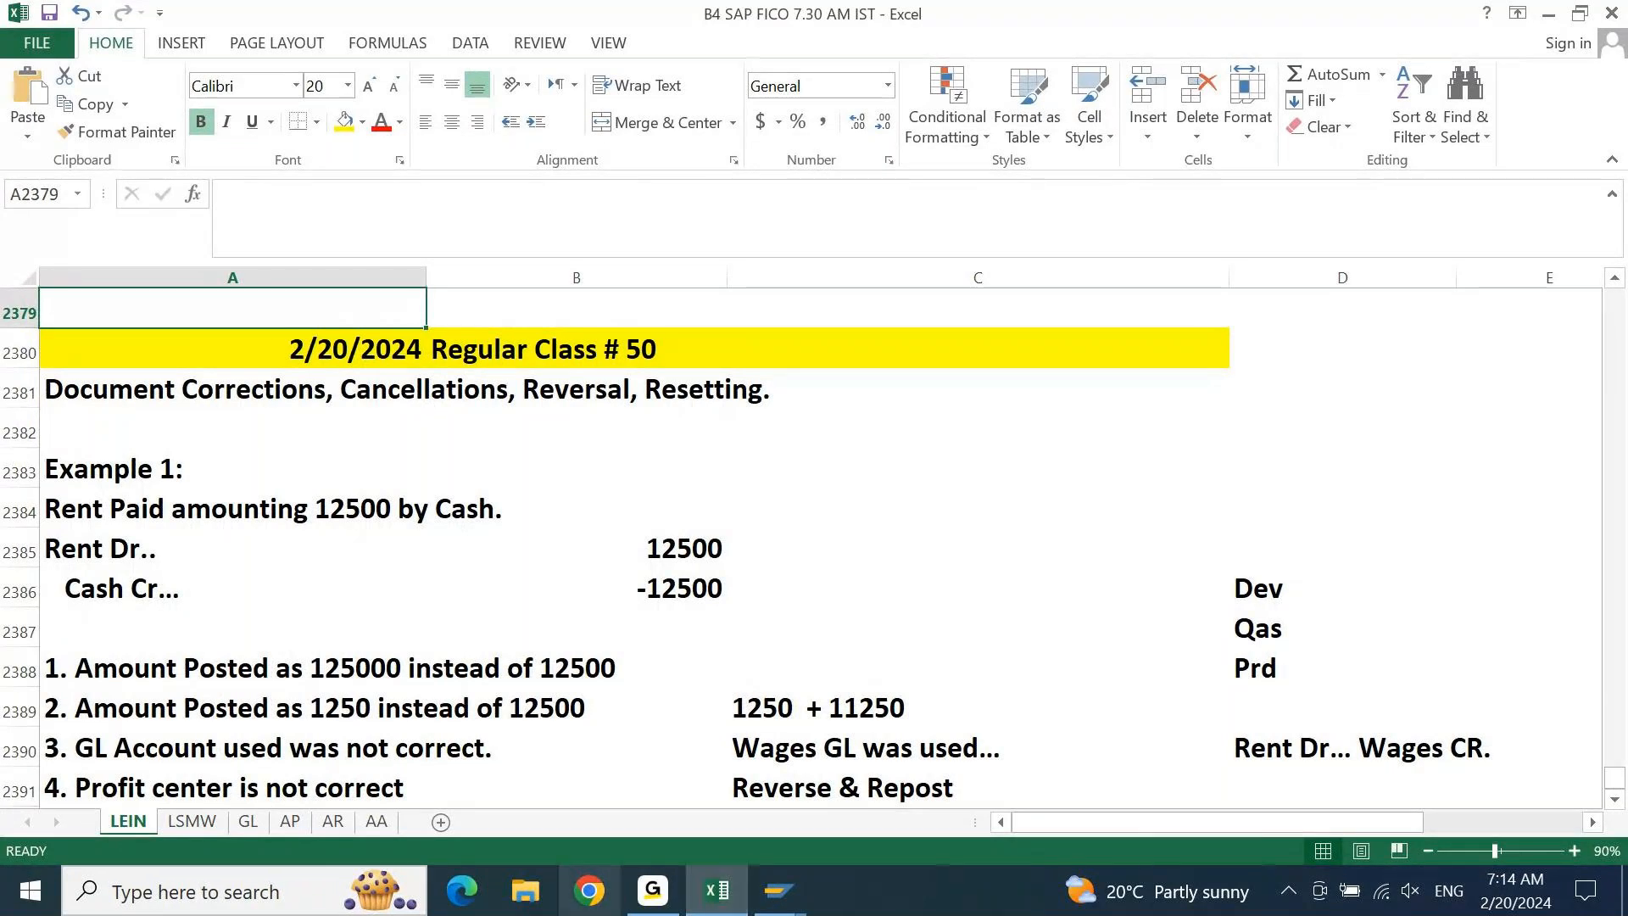
click(652, 892)
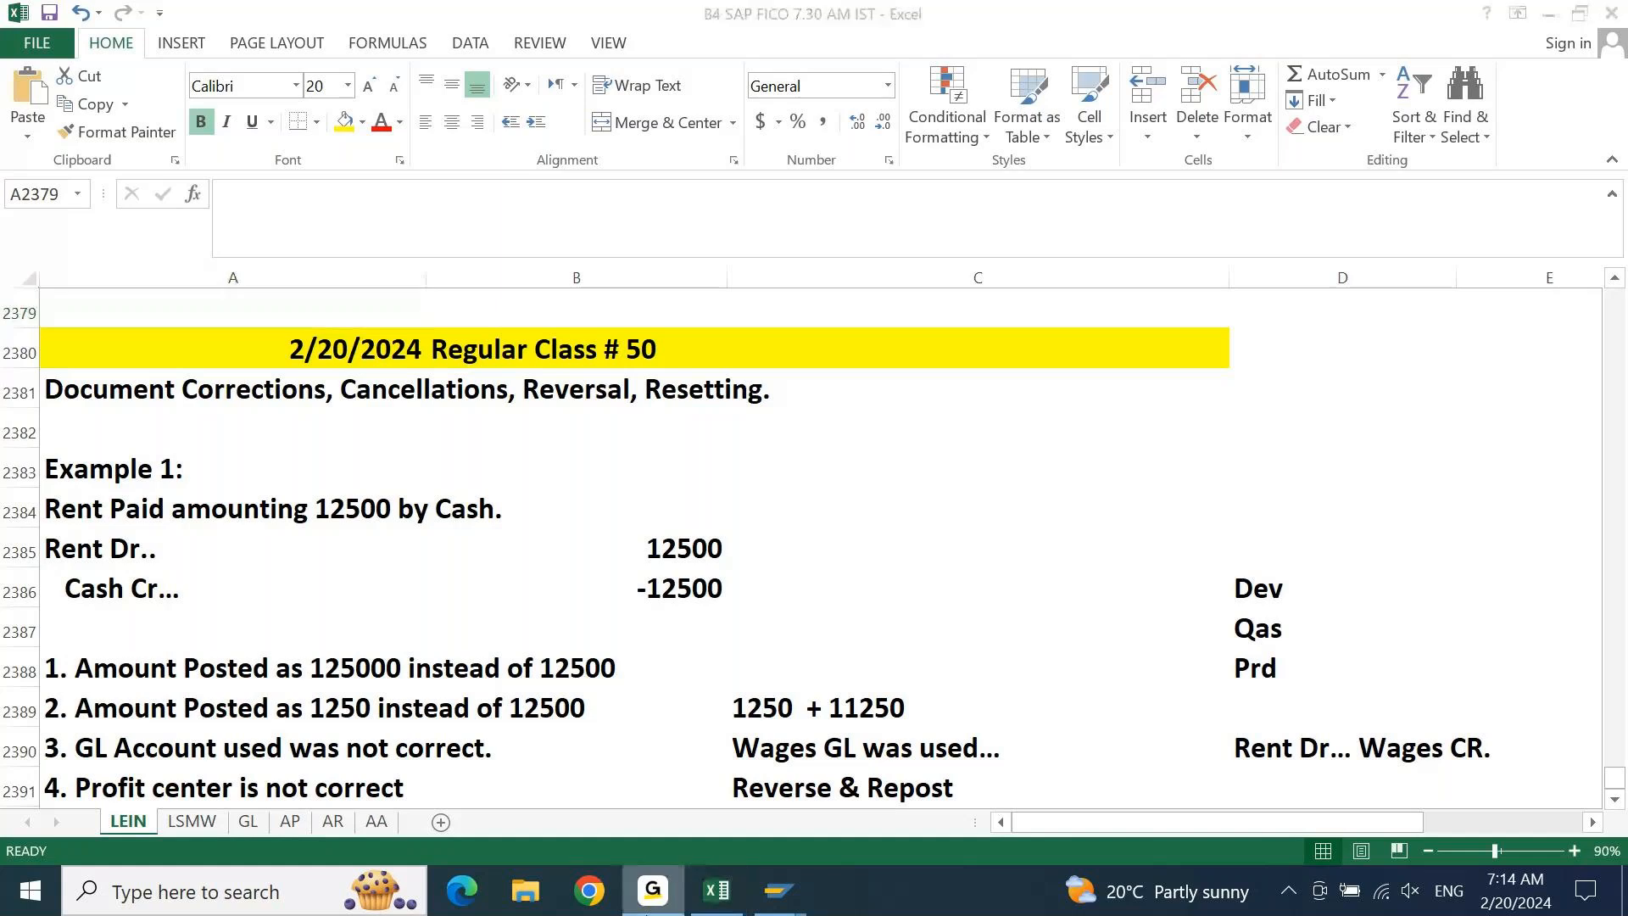